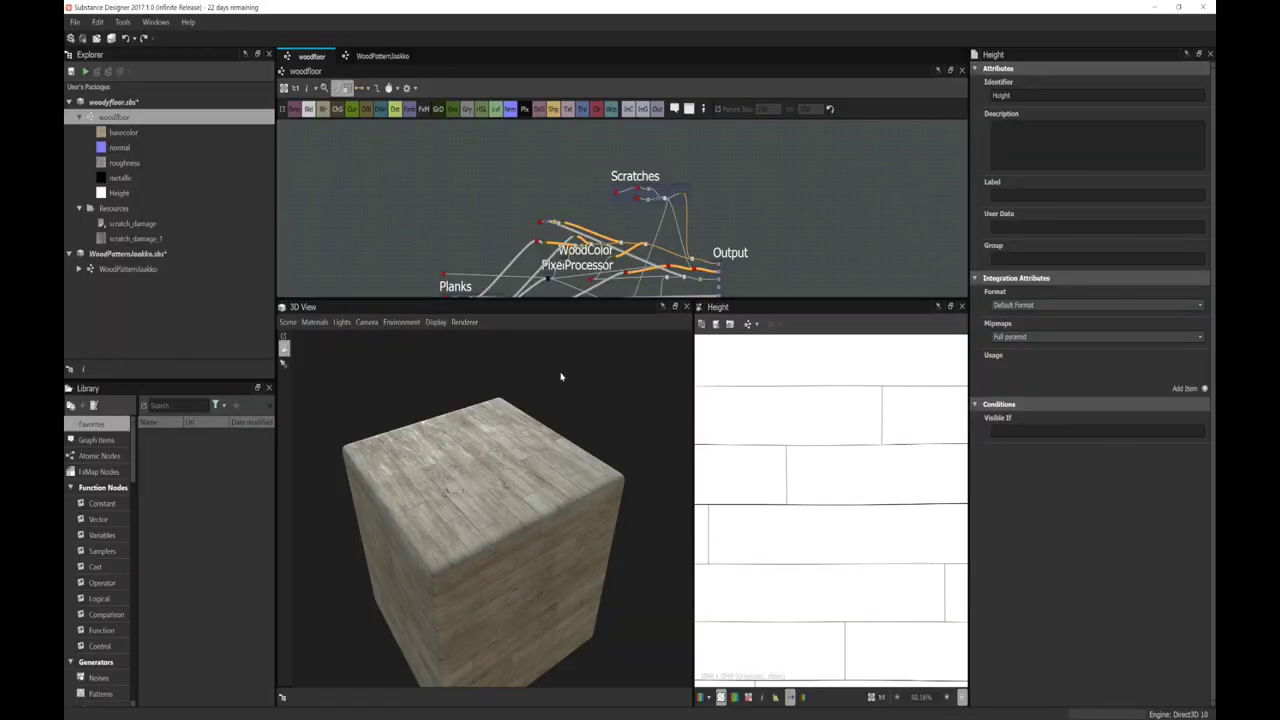
Step: Examine the wood floor material on the cube in the 3D view from several angles and distances
mouse_move(542, 466)
mouse_down()
mouse_move(518, 466)
mouse_move(530, 461)
mouse_up()
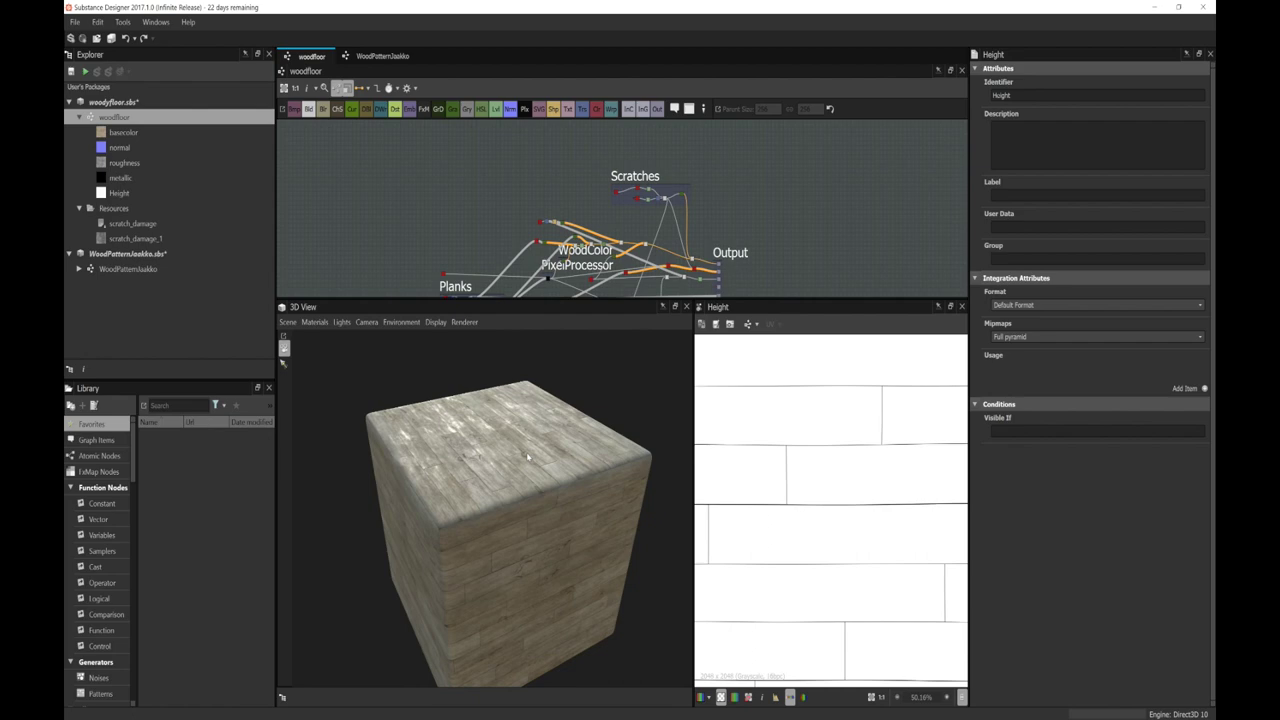
drag(528, 457, 533, 467)
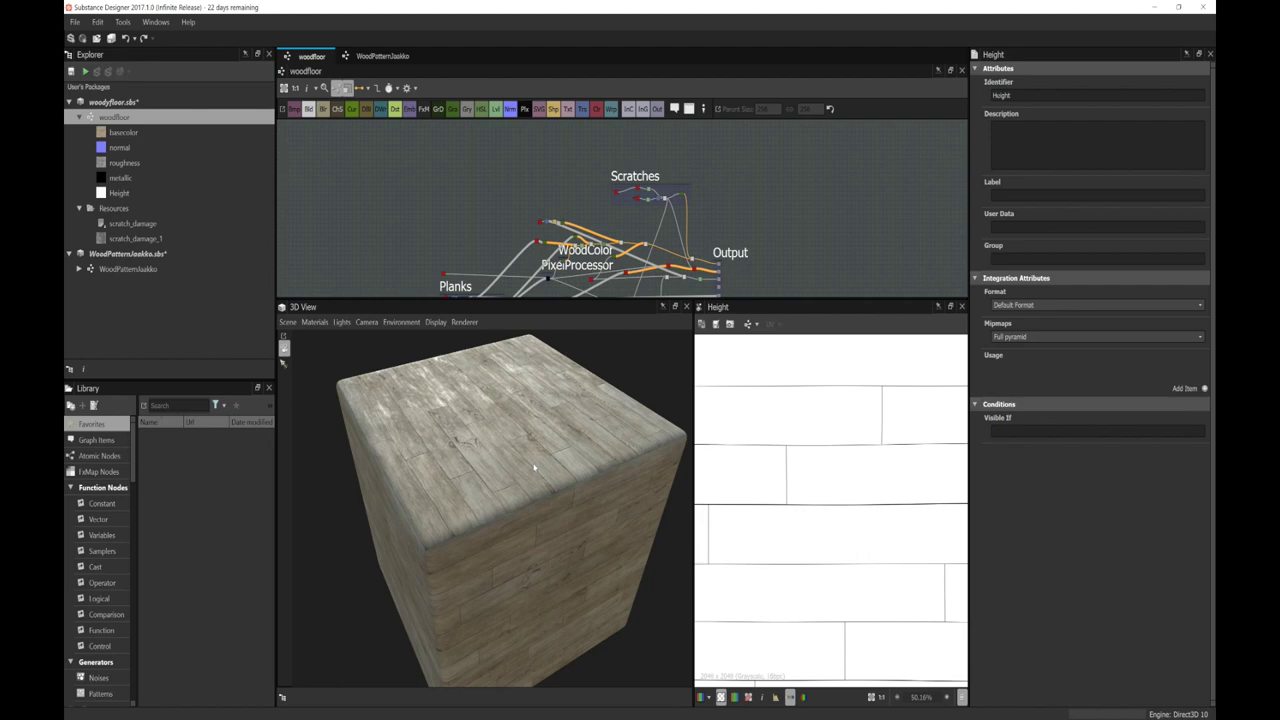
drag(548, 470, 505, 494)
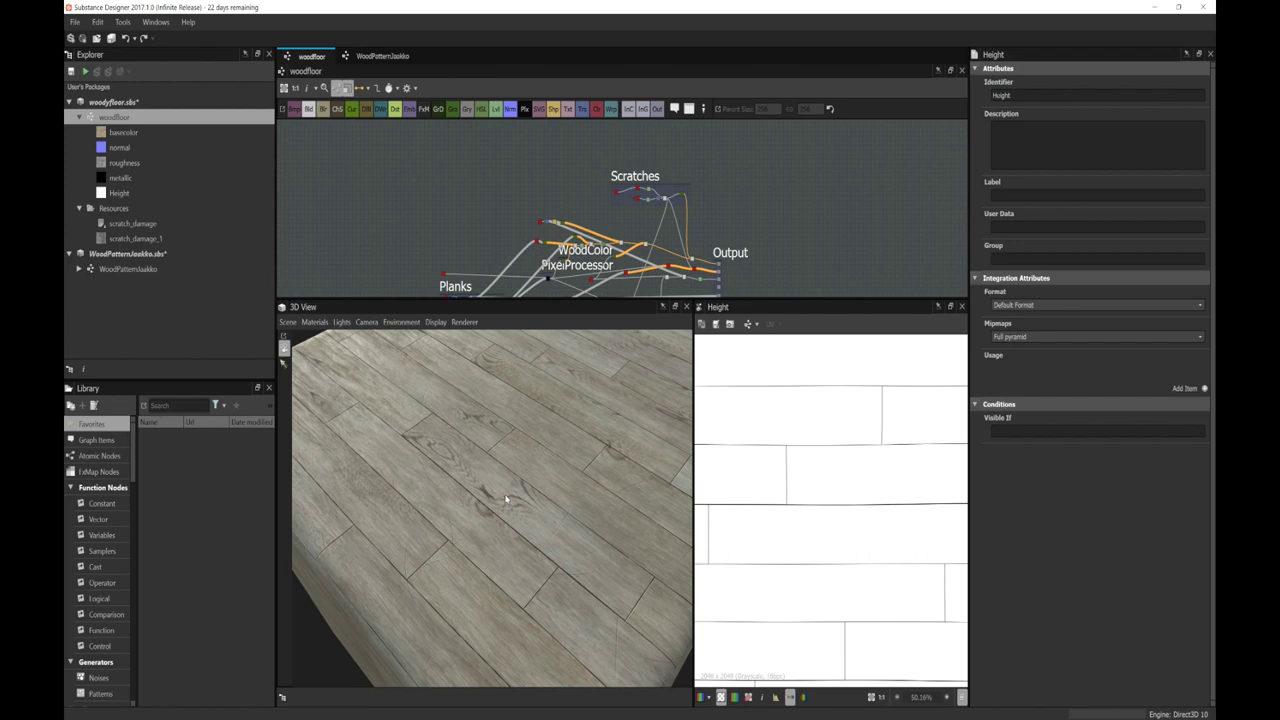
drag(566, 523, 543, 535)
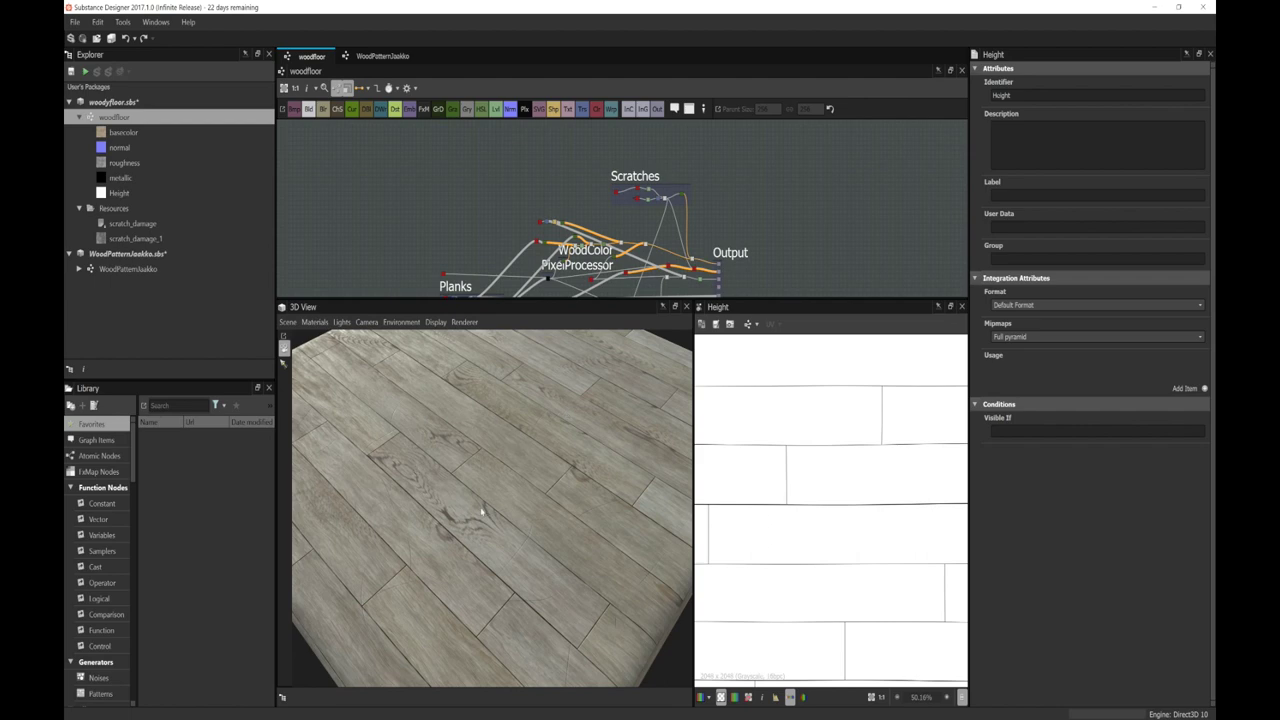
drag(471, 482, 467, 479)
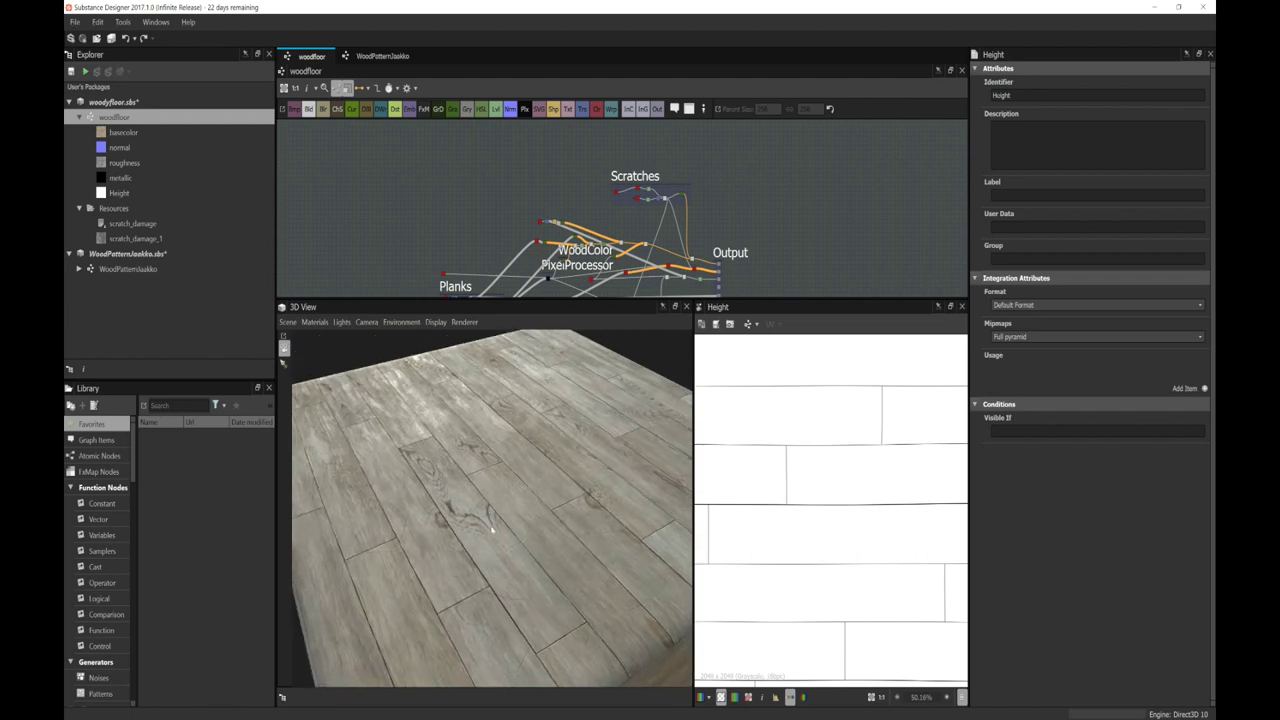
mouse_move(476, 517)
mouse_down()
mouse_move(451, 521)
mouse_move(486, 514)
mouse_move(466, 516)
mouse_up()
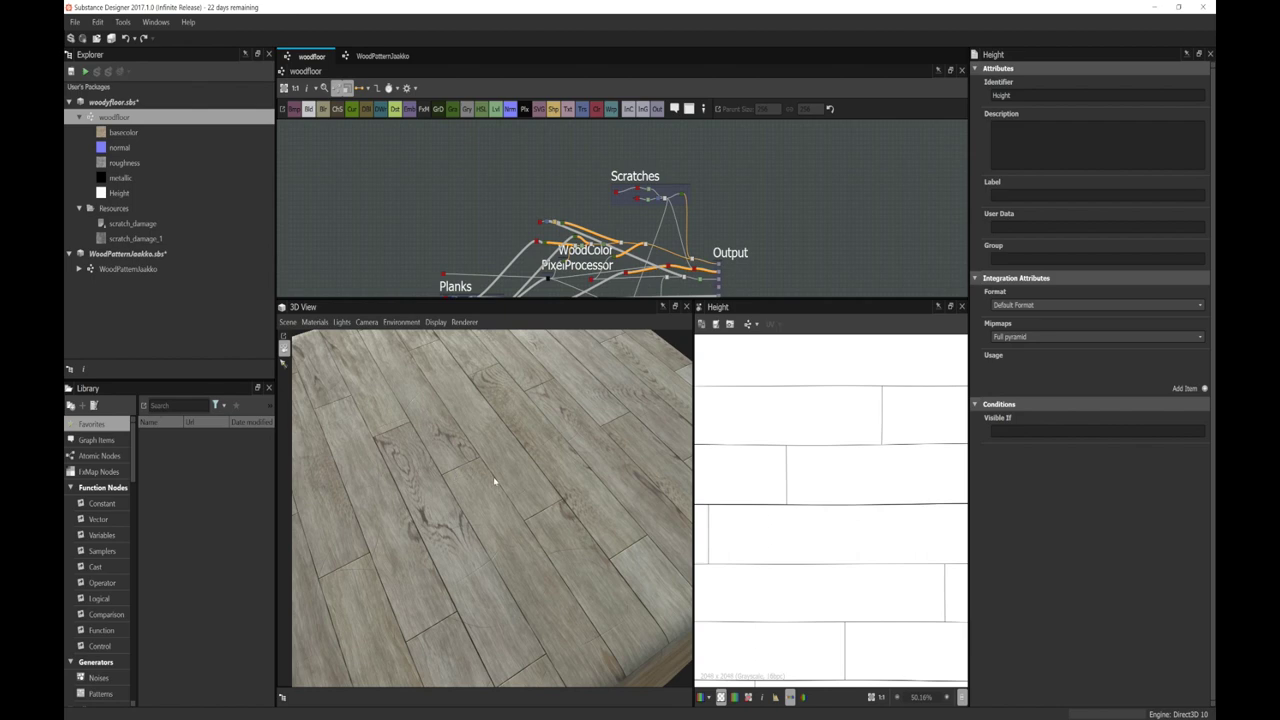
drag(485, 476, 496, 524)
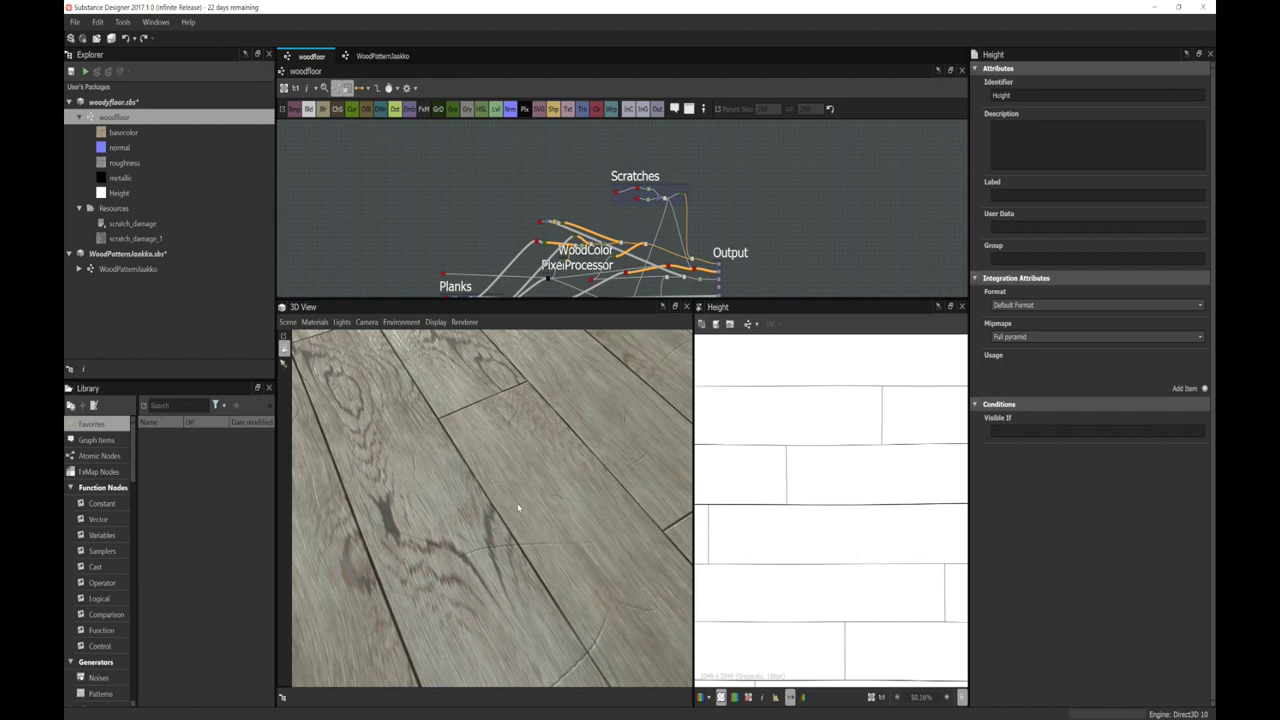
drag(516, 507, 512, 507)
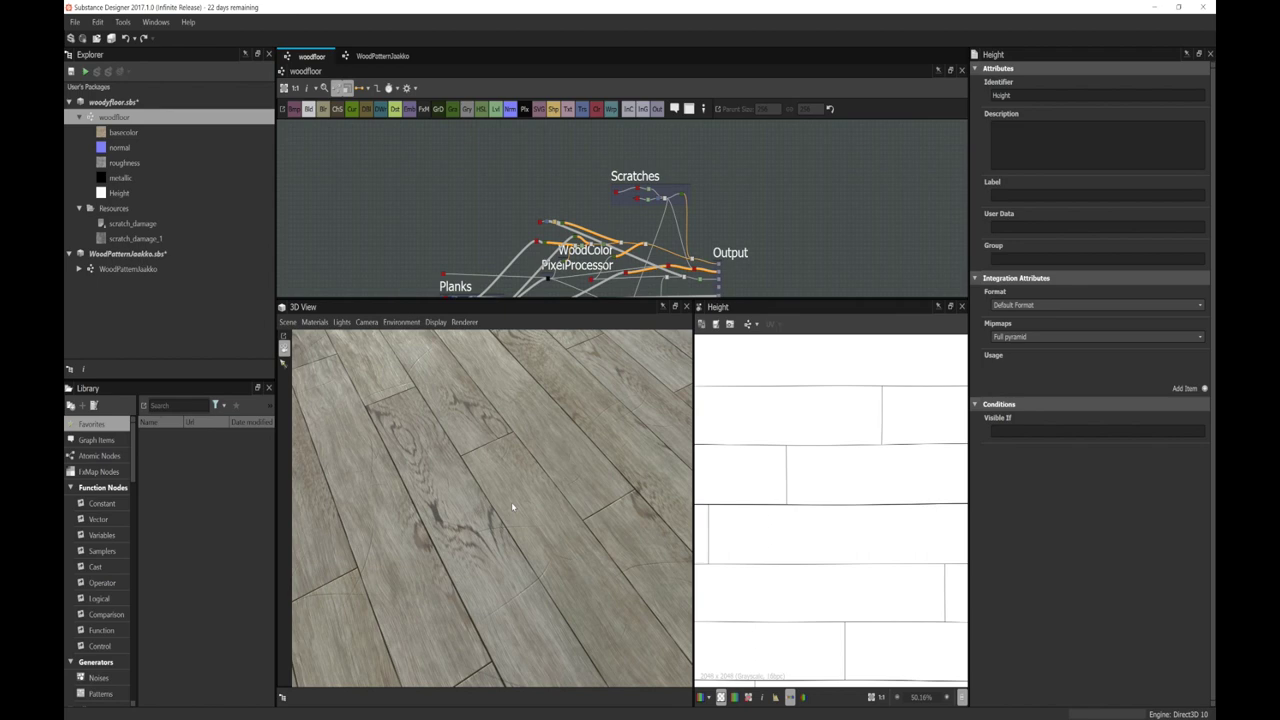
mouse_move(511, 501)
mouse_down()
mouse_move(493, 505)
mouse_move(499, 482)
mouse_up()
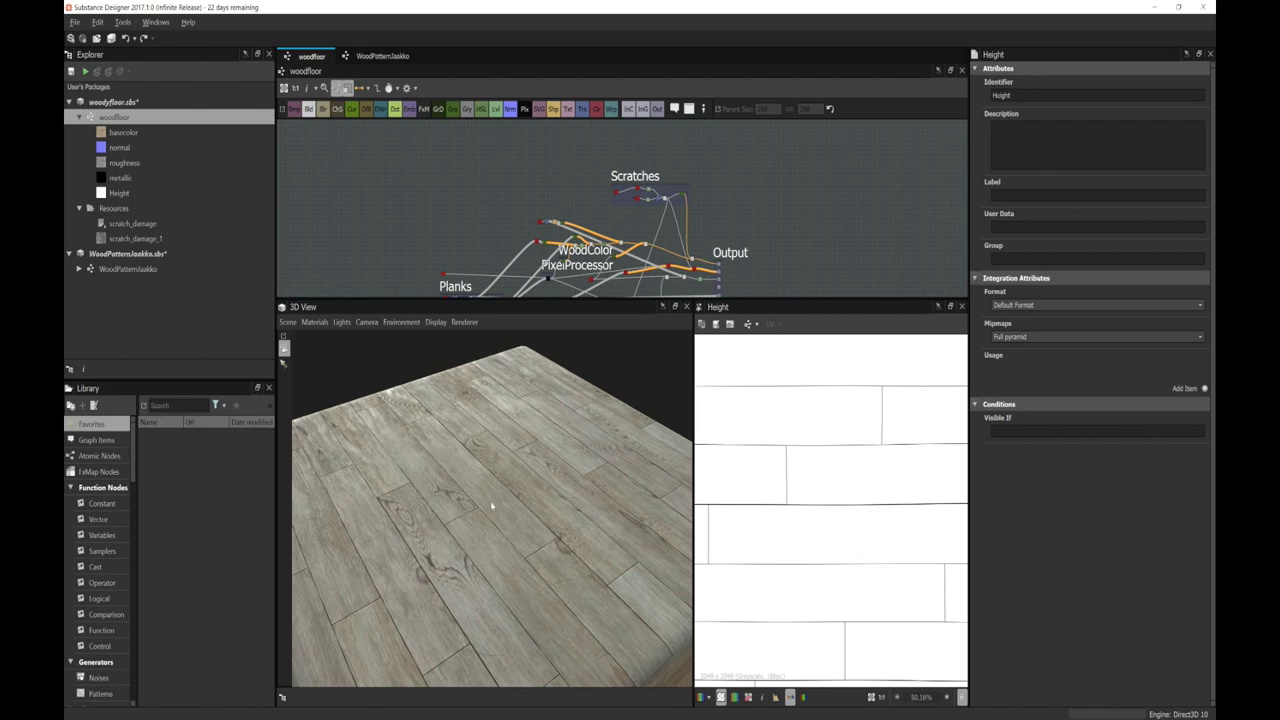
mouse_move(494, 505)
mouse_down()
mouse_move(497, 481)
mouse_move(509, 489)
mouse_move(491, 510)
mouse_up()
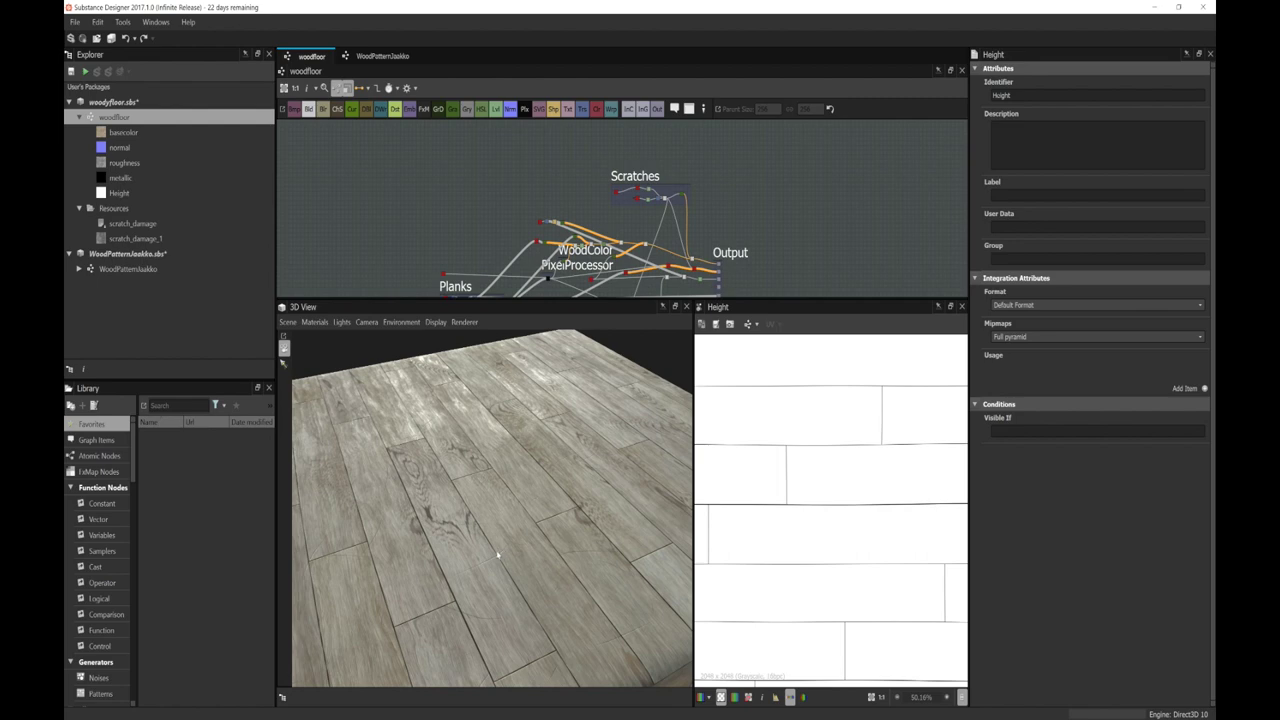
drag(508, 533, 487, 505)
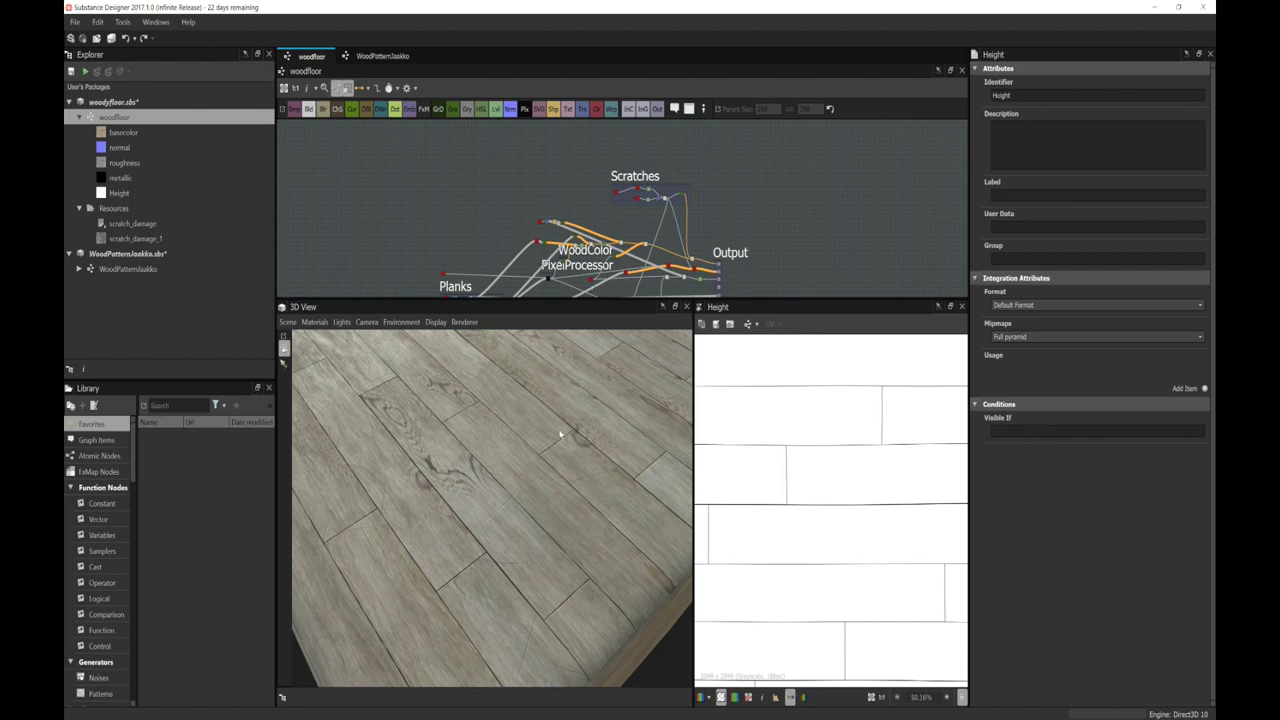
drag(548, 446, 530, 418)
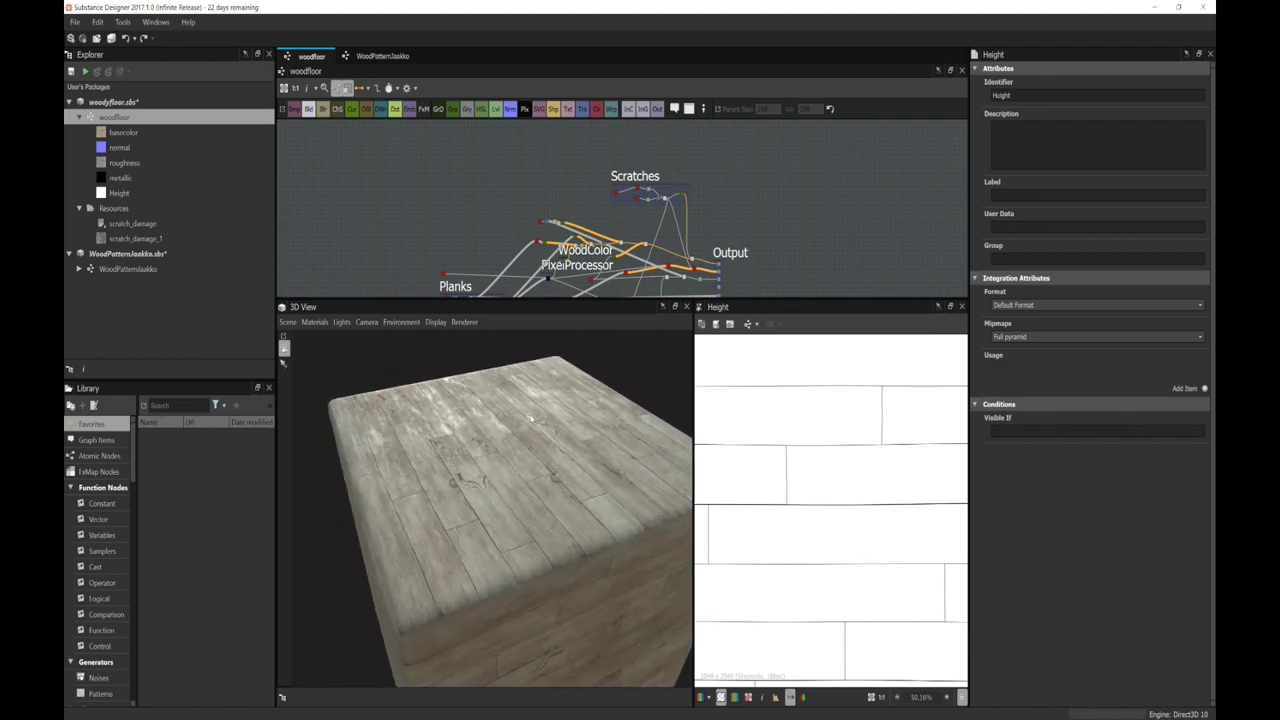
Step: Enlarge the graph area of the woodfloor material by shrinking the 3D and 2D views below it
drag(587, 296, 584, 340)
drag(530, 446, 559, 394)
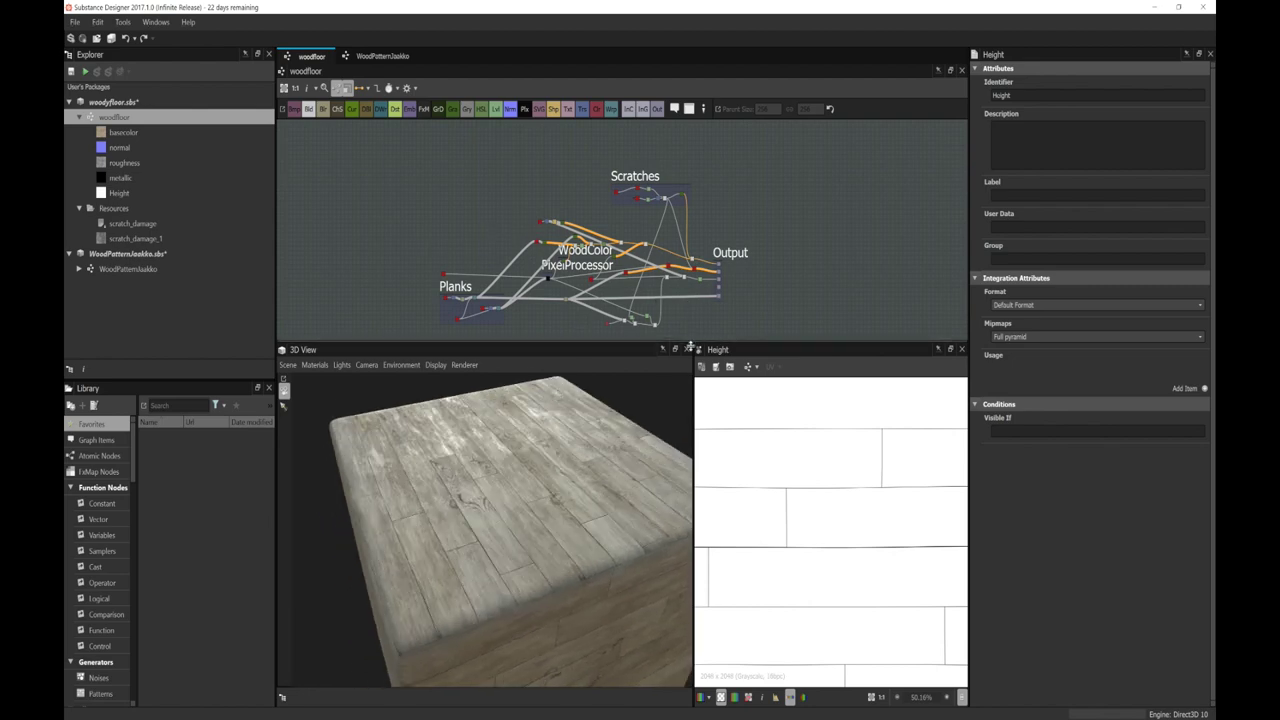
drag(689, 342, 689, 397)
Step: Look over the woodfloor node graph and display the wood pattern node feeding the PixelProcessor in the 2D view
scroll(690, 300, up, 3)
scroll(690, 300, down, 3)
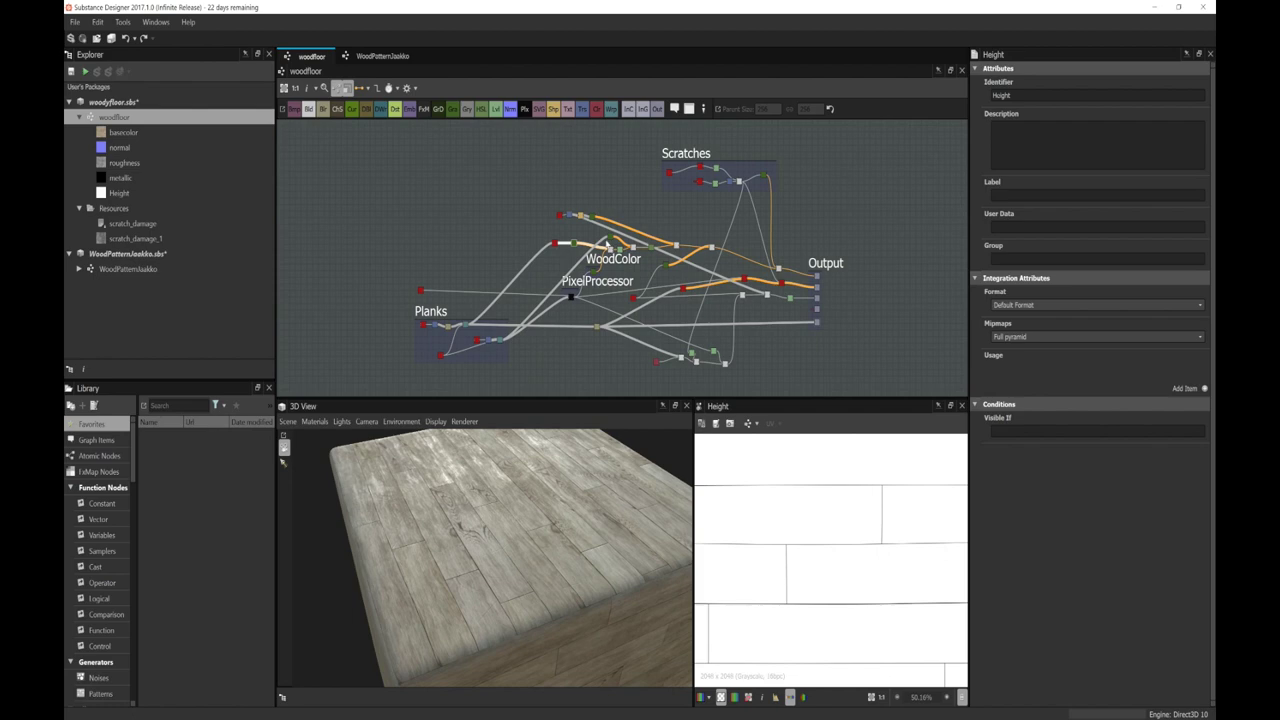
scroll(502, 263, up, 3)
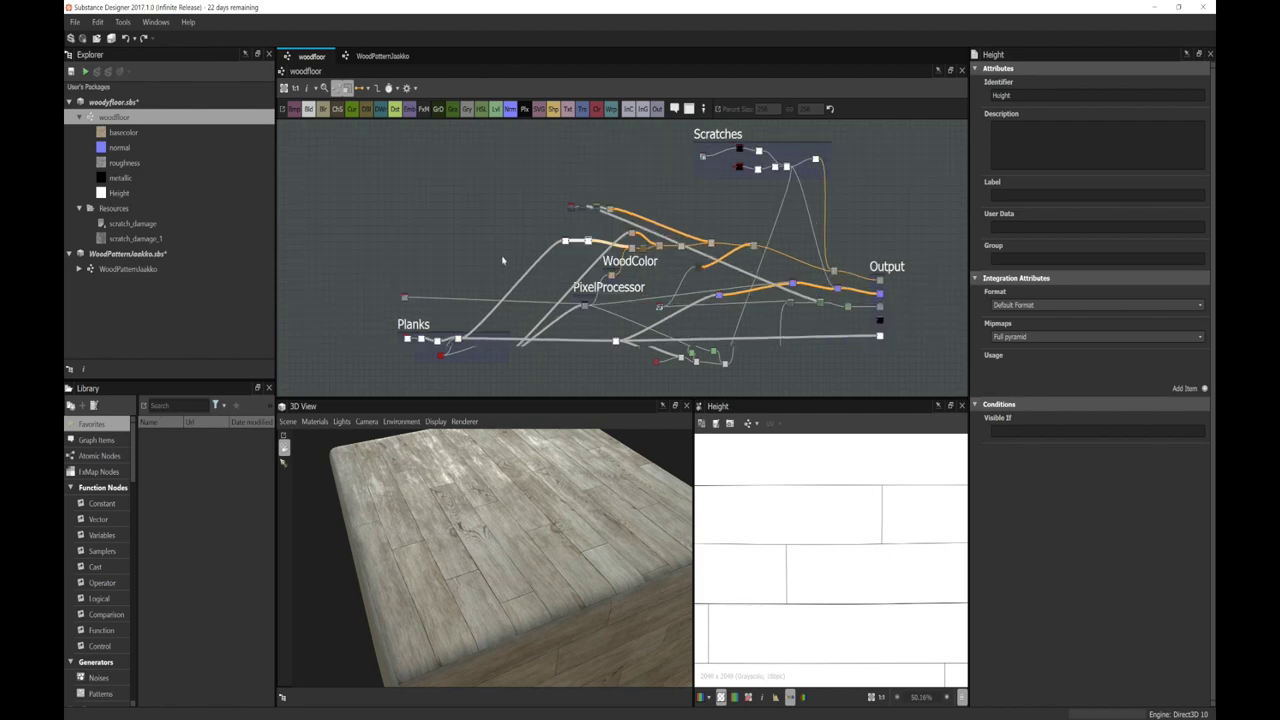
scroll(504, 247, down, 2)
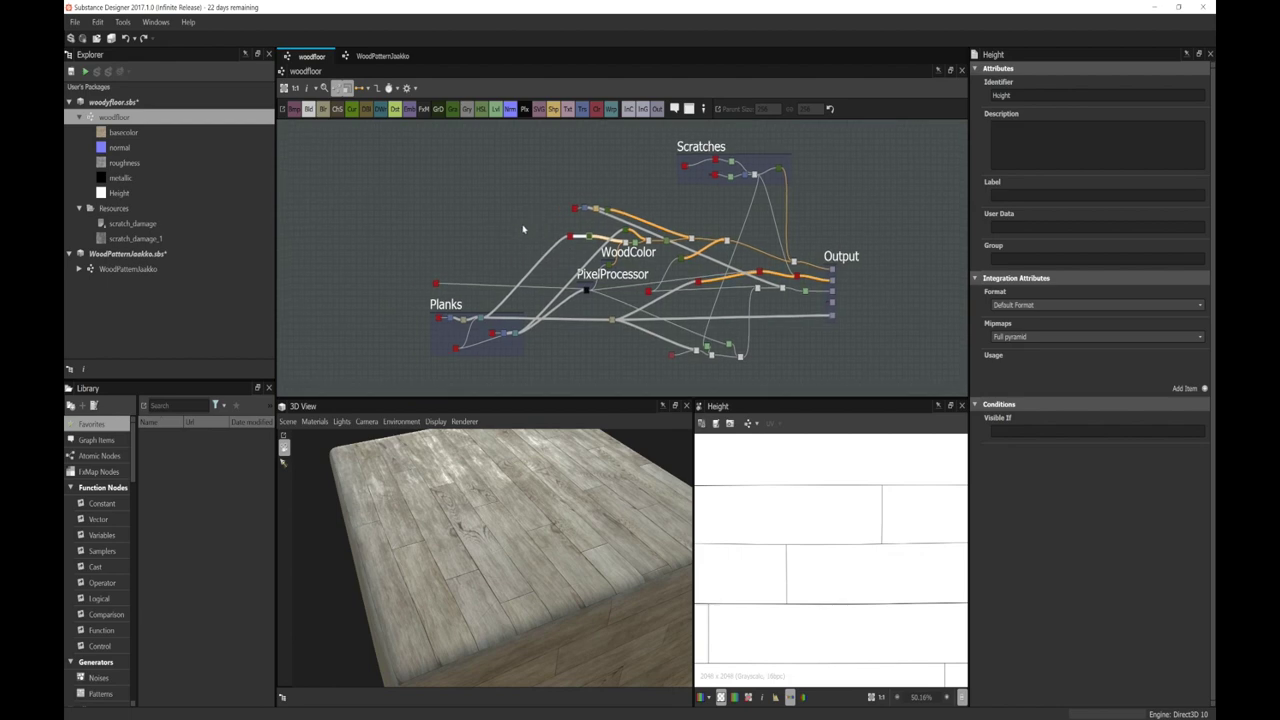
scroll(500, 234, up, 3)
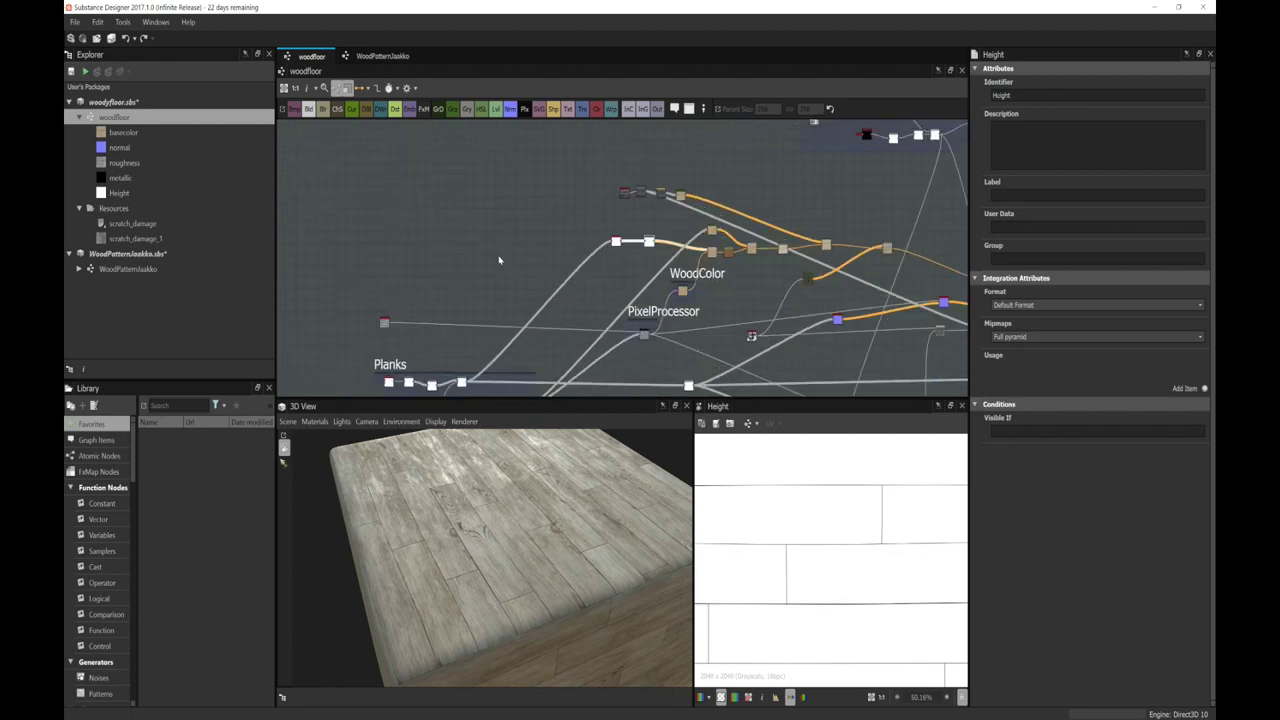
scroll(500, 256, down, 3)
scroll(523, 237, up, 5)
double_click(452, 266)
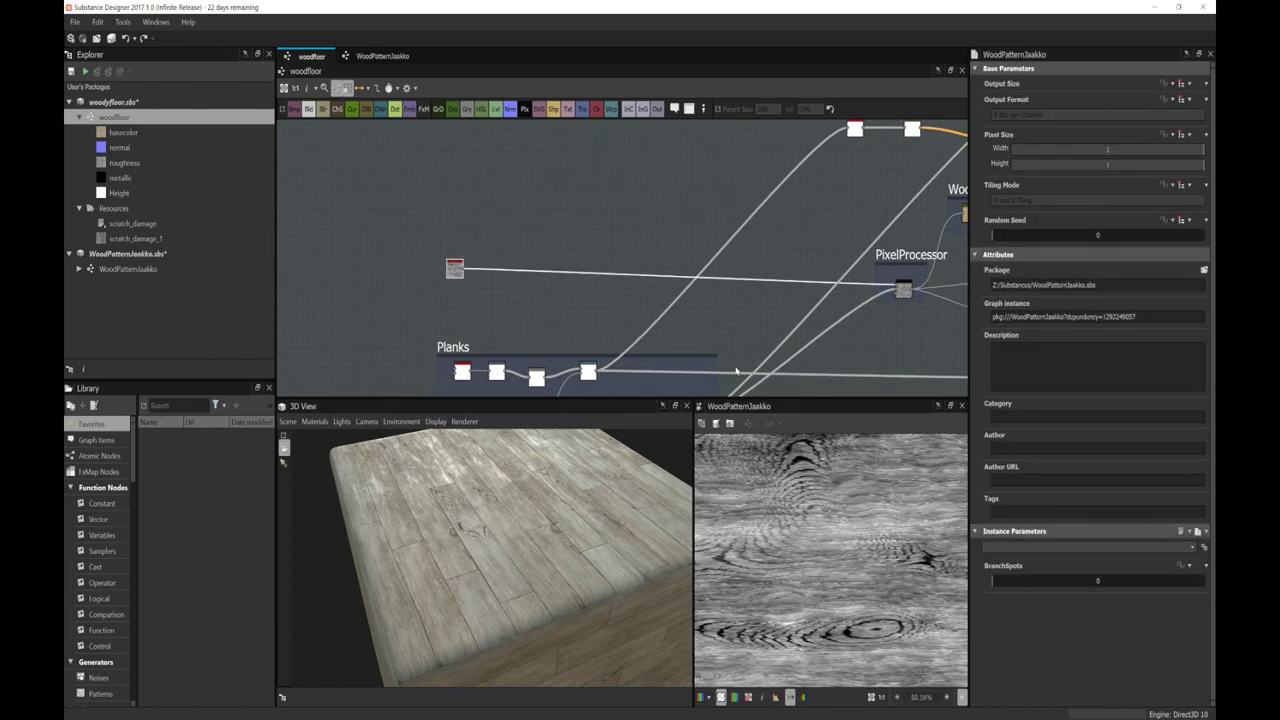
Step: Examine the wood pattern's grain detail and tiling in the 2D view, both up close and as a whole
scroll(843, 545, down, 3)
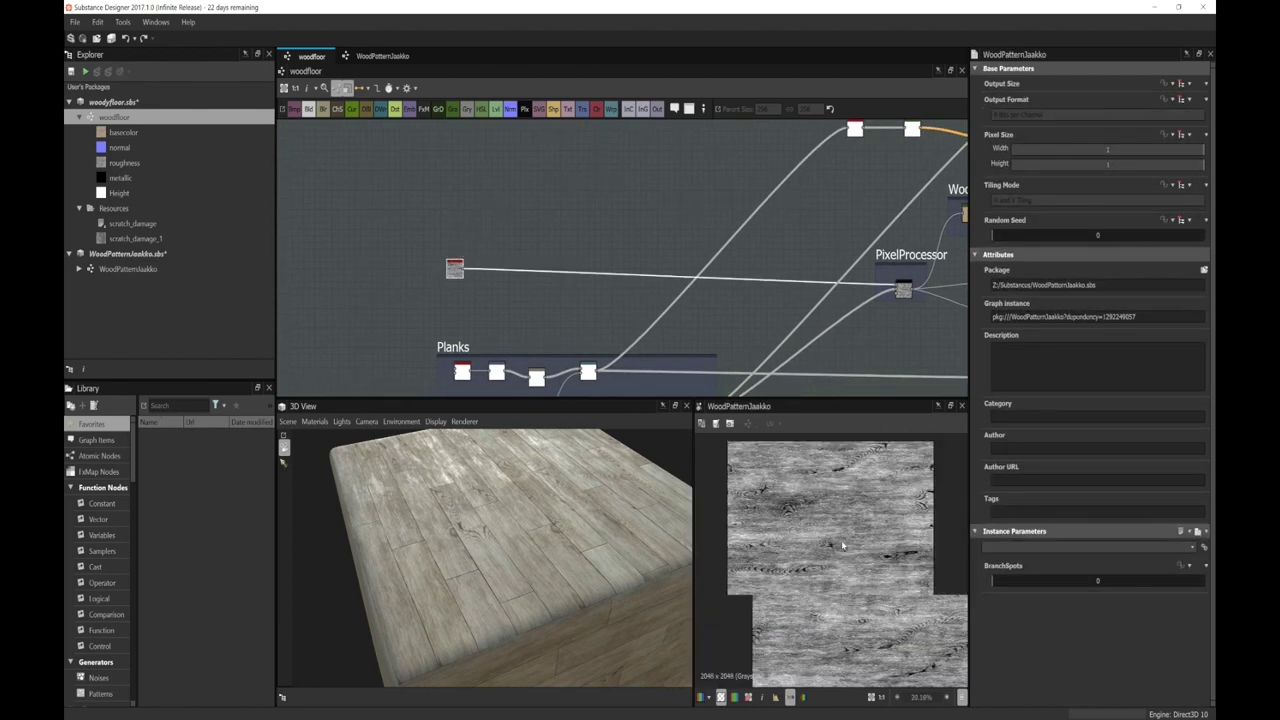
scroll(841, 539, down, 1)
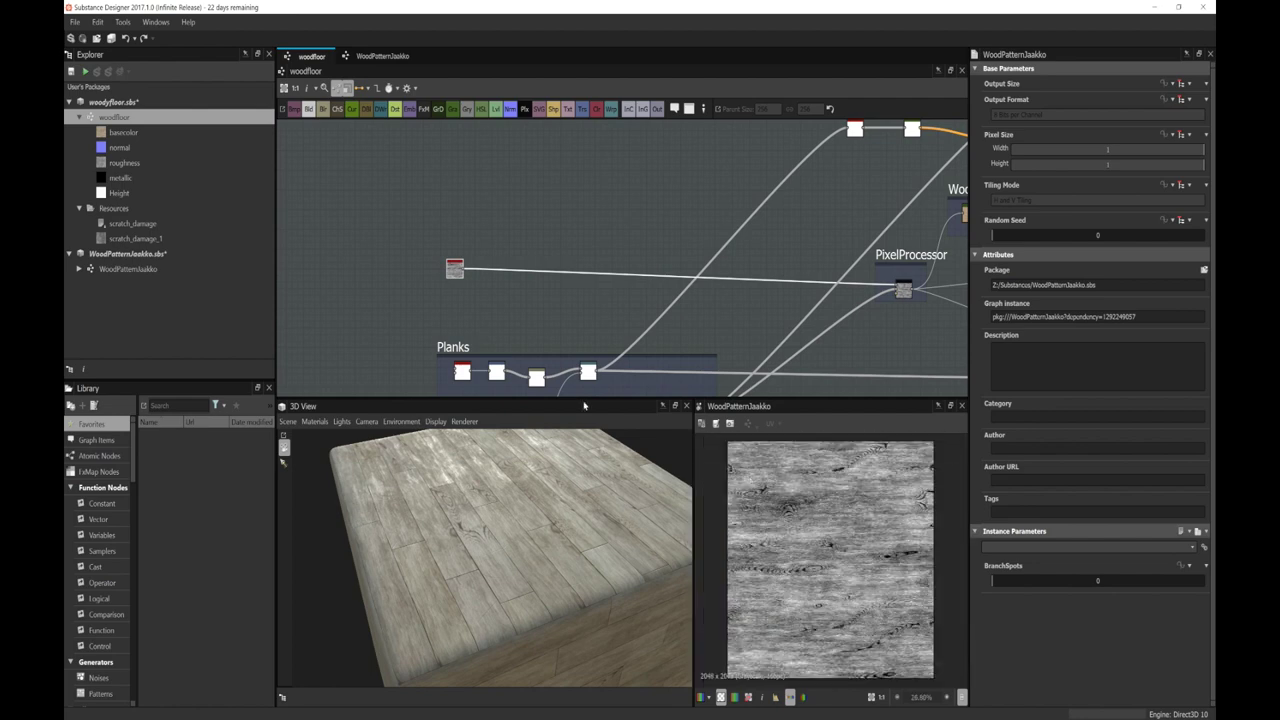
scroll(786, 543, down, 1)
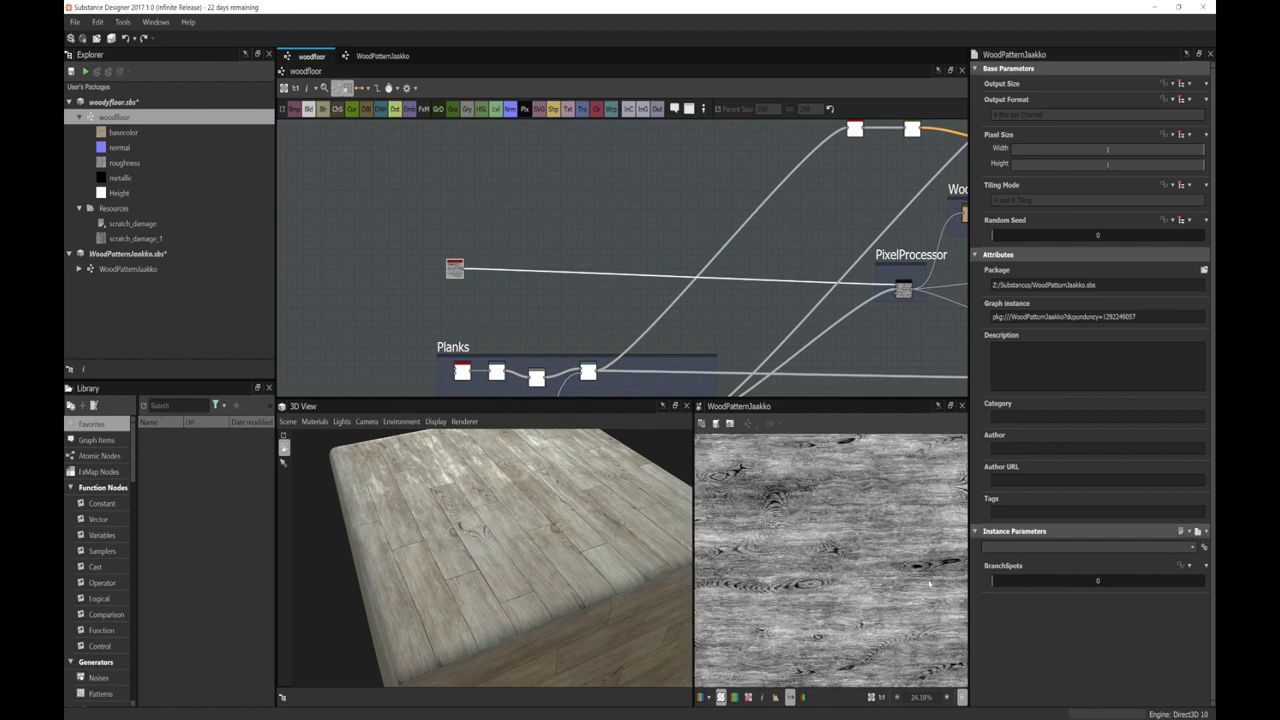
scroll(793, 521, down, 1)
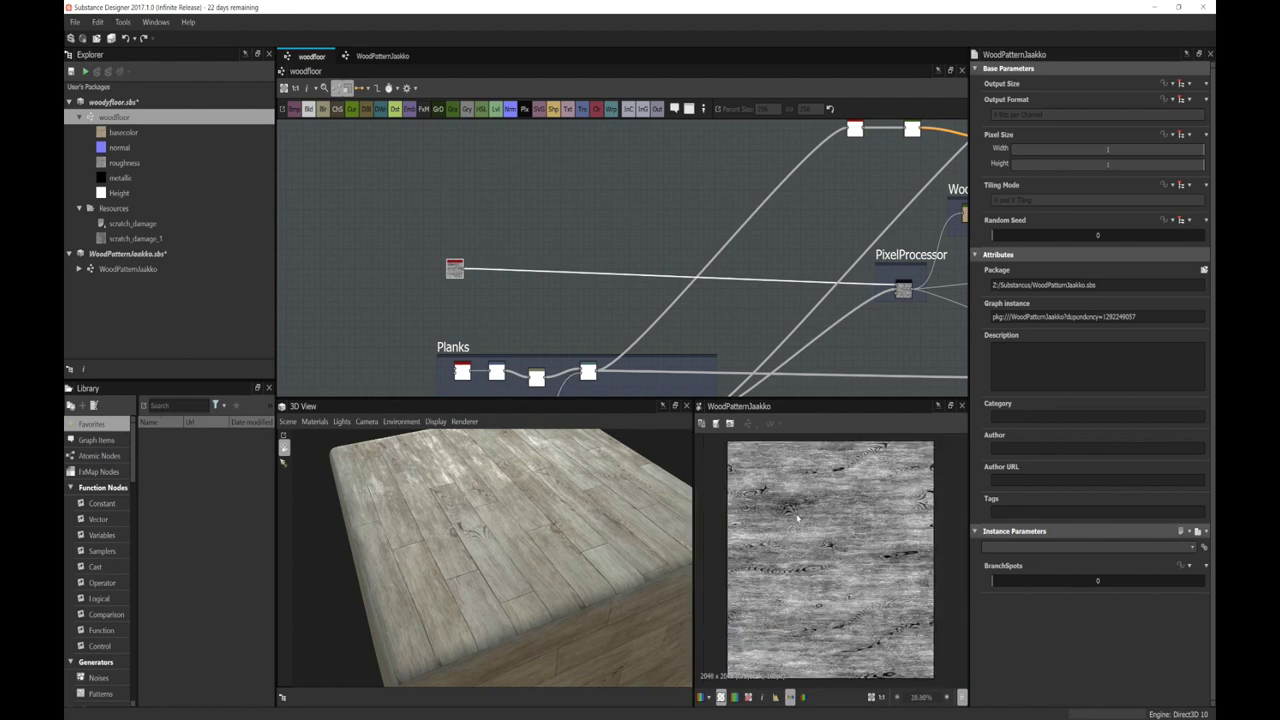
scroll(817, 517, up, 2)
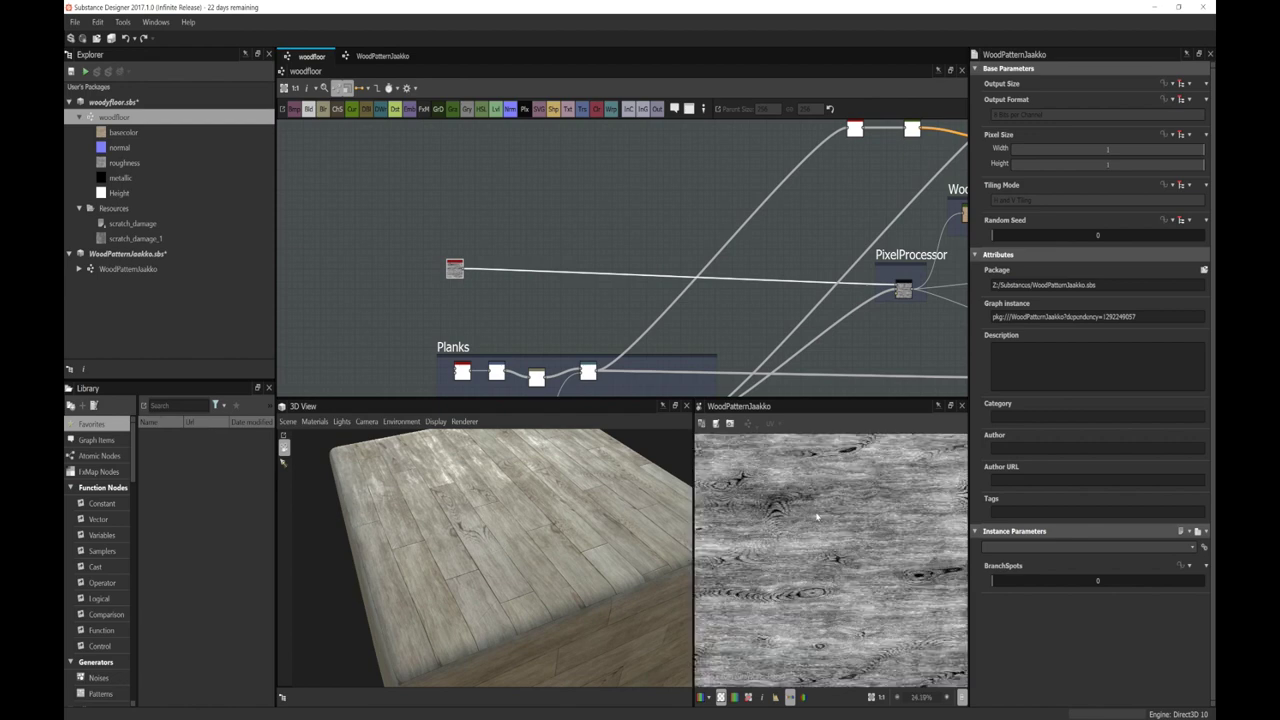
scroll(817, 517, down, 3)
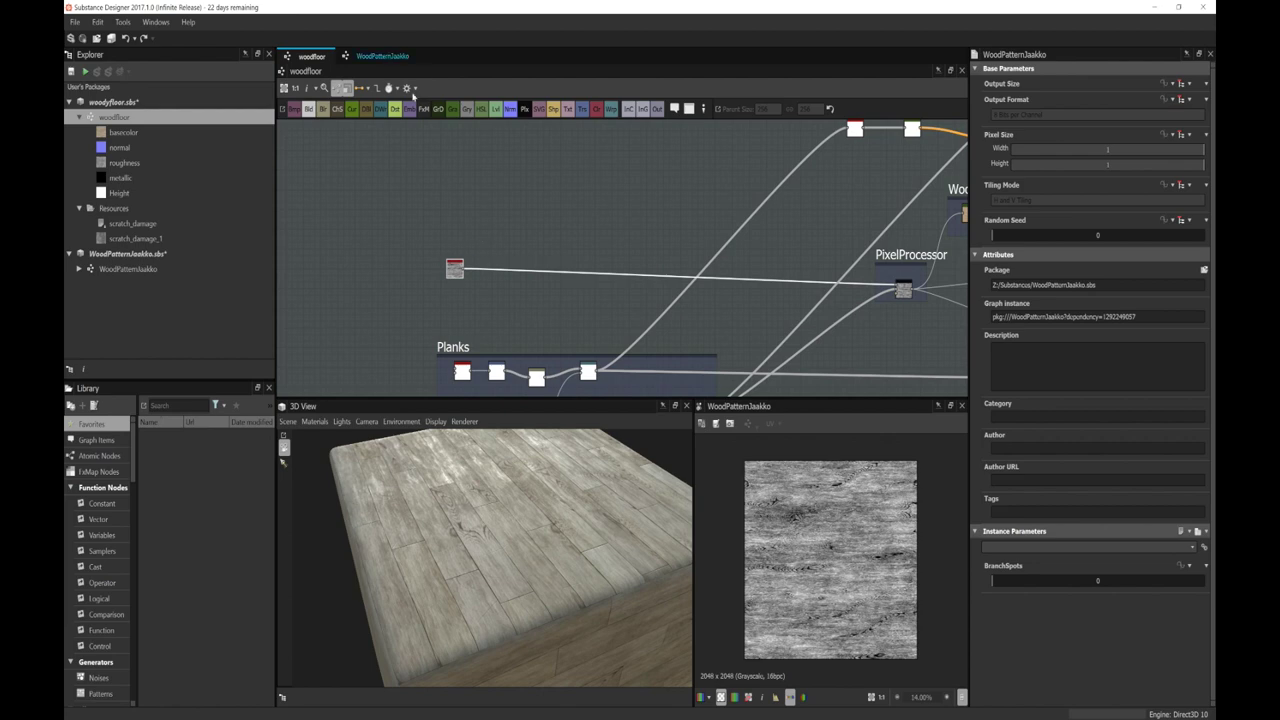
scroll(855, 519, up, 3)
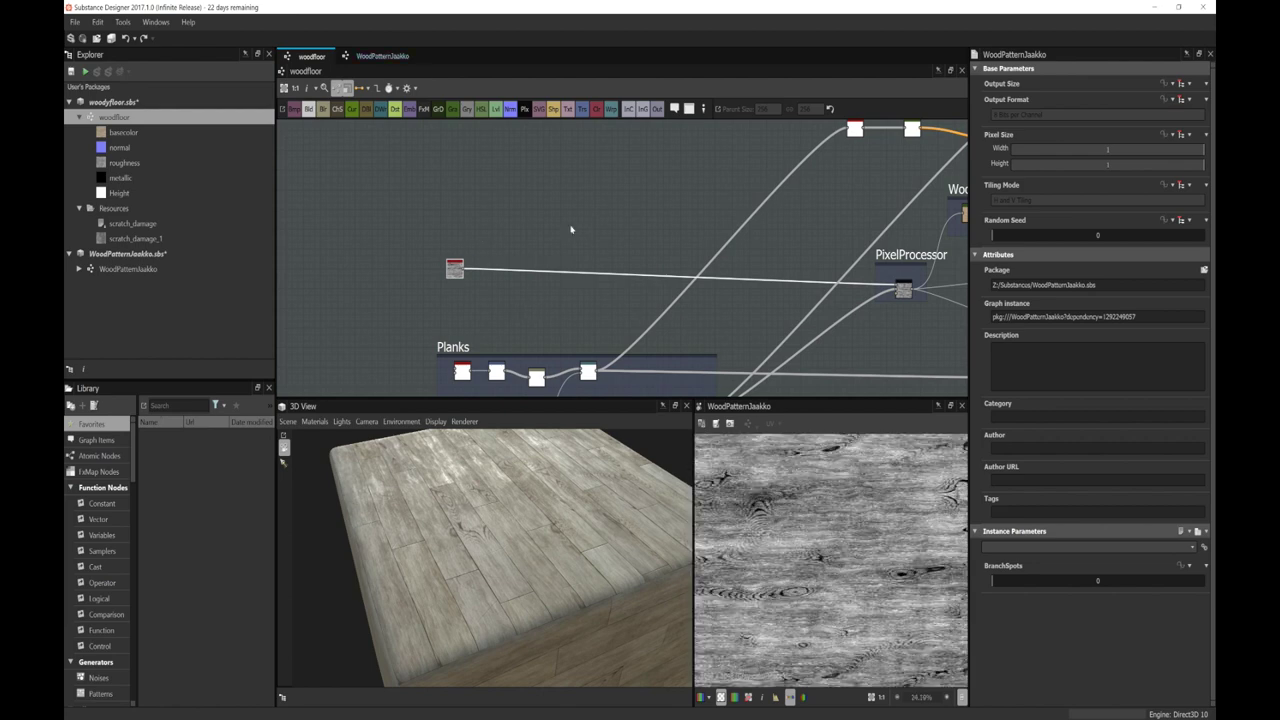
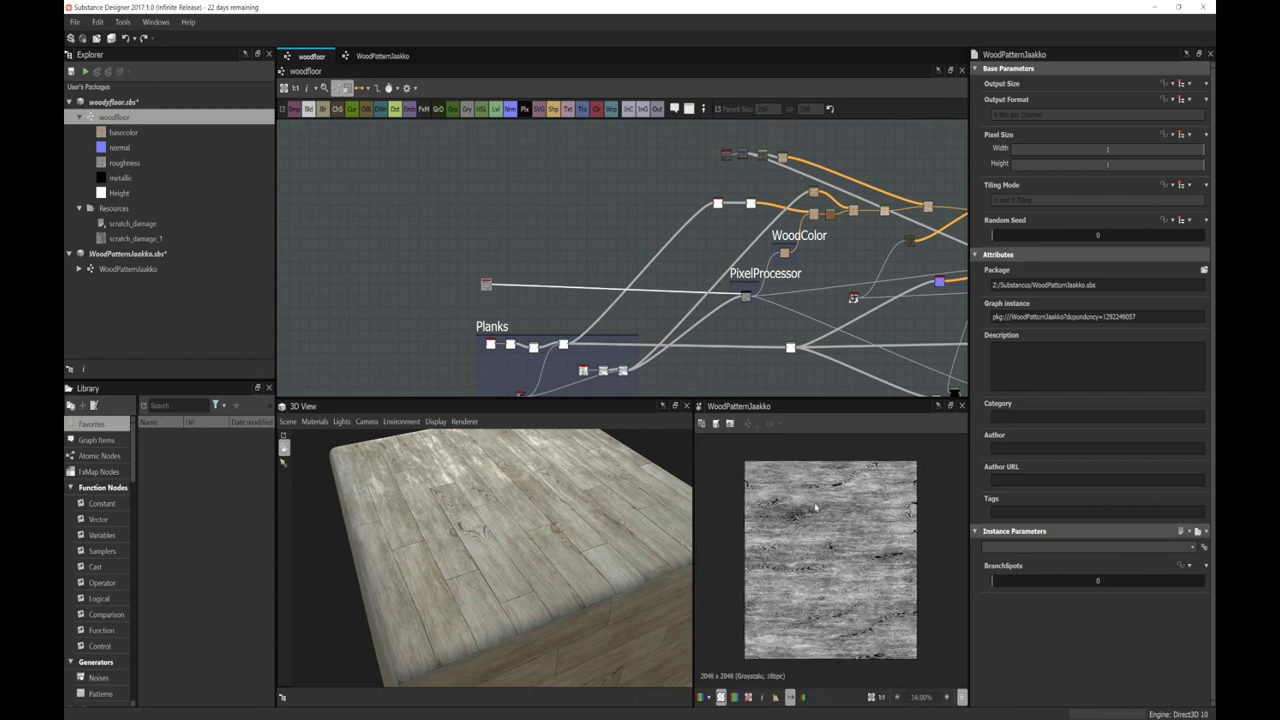
scroll(815, 508, down, 1)
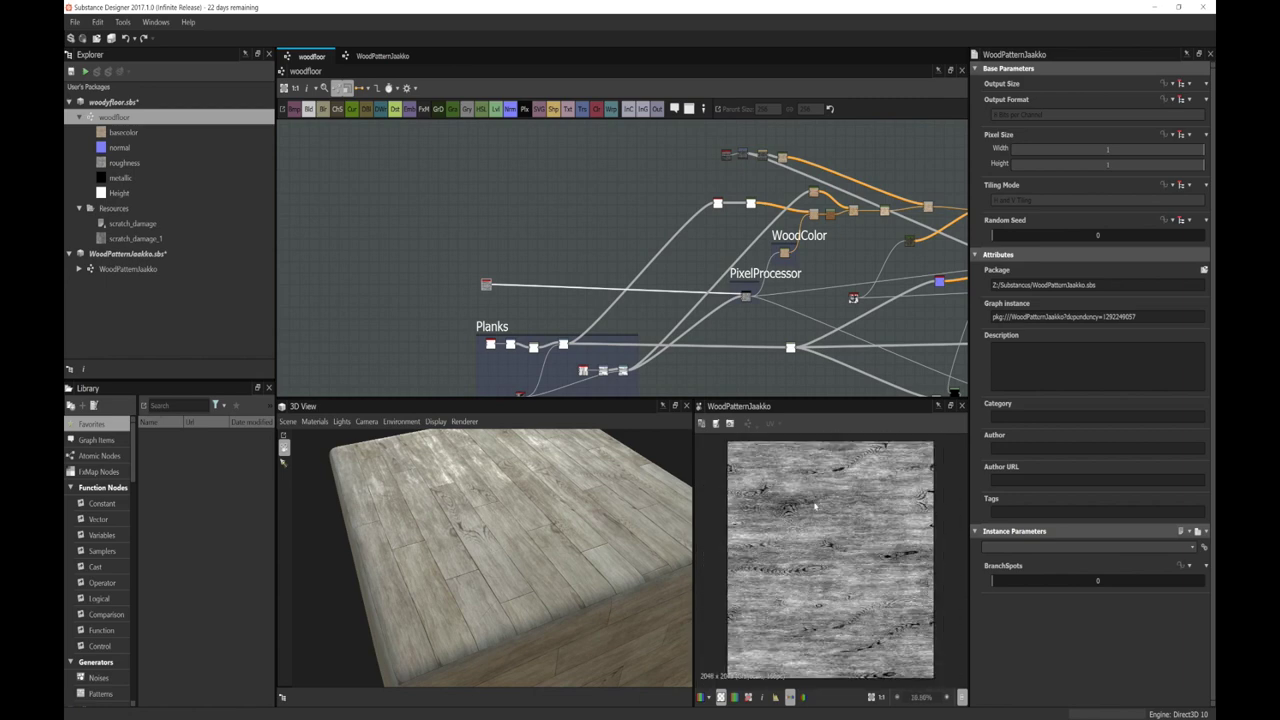
scroll(815, 508, up, 3)
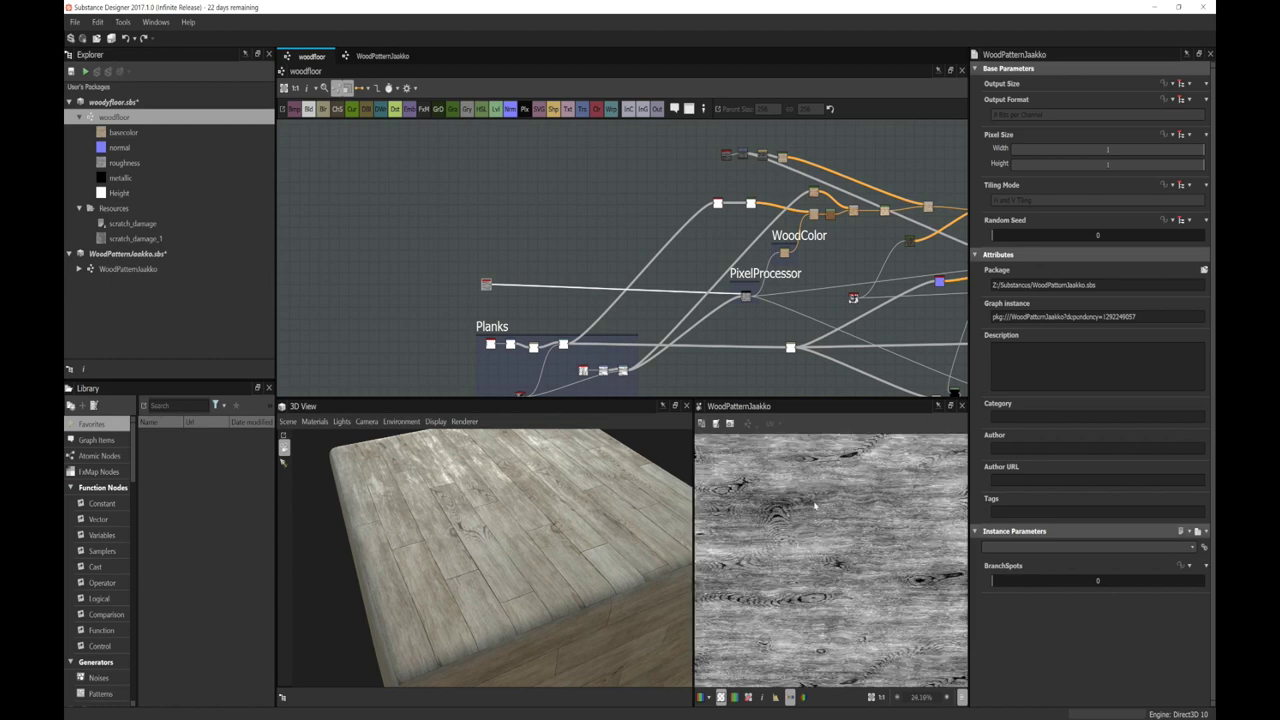
scroll(815, 508, down, 2)
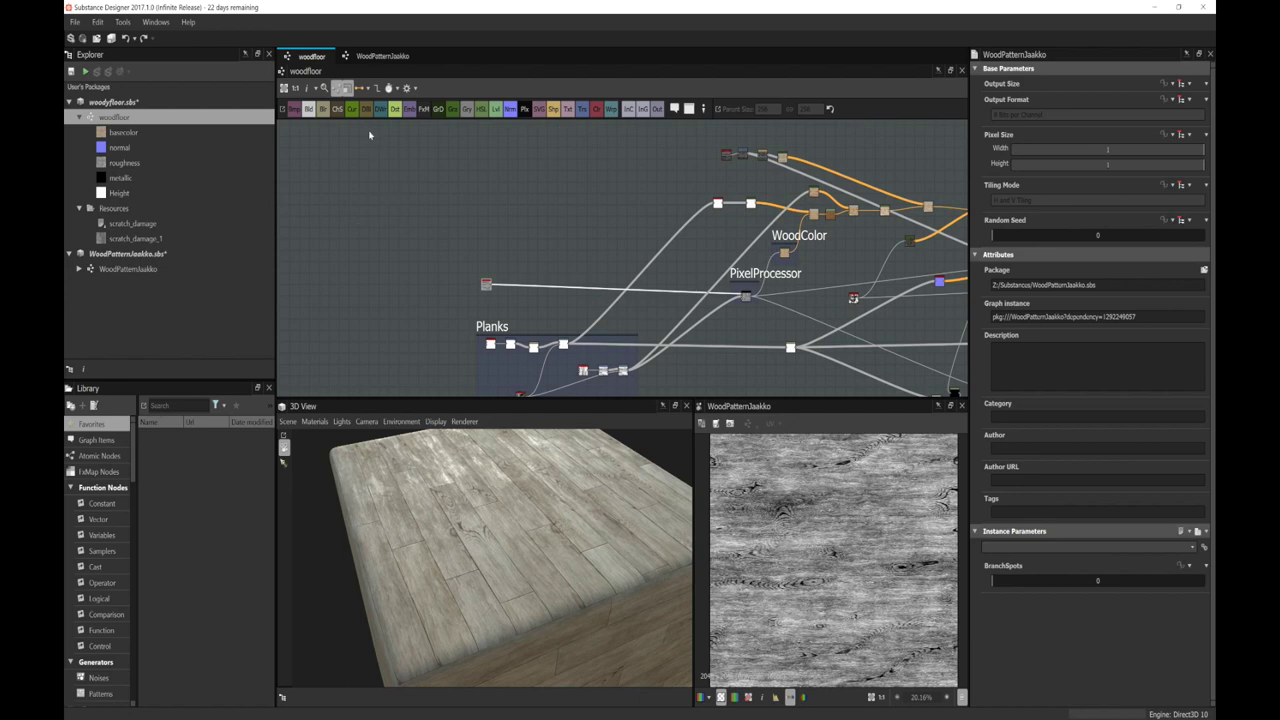
Step: Switch to the wood pattern graph, display its grayscale output in the 2D view, and inspect the grain and knots
click(382, 56)
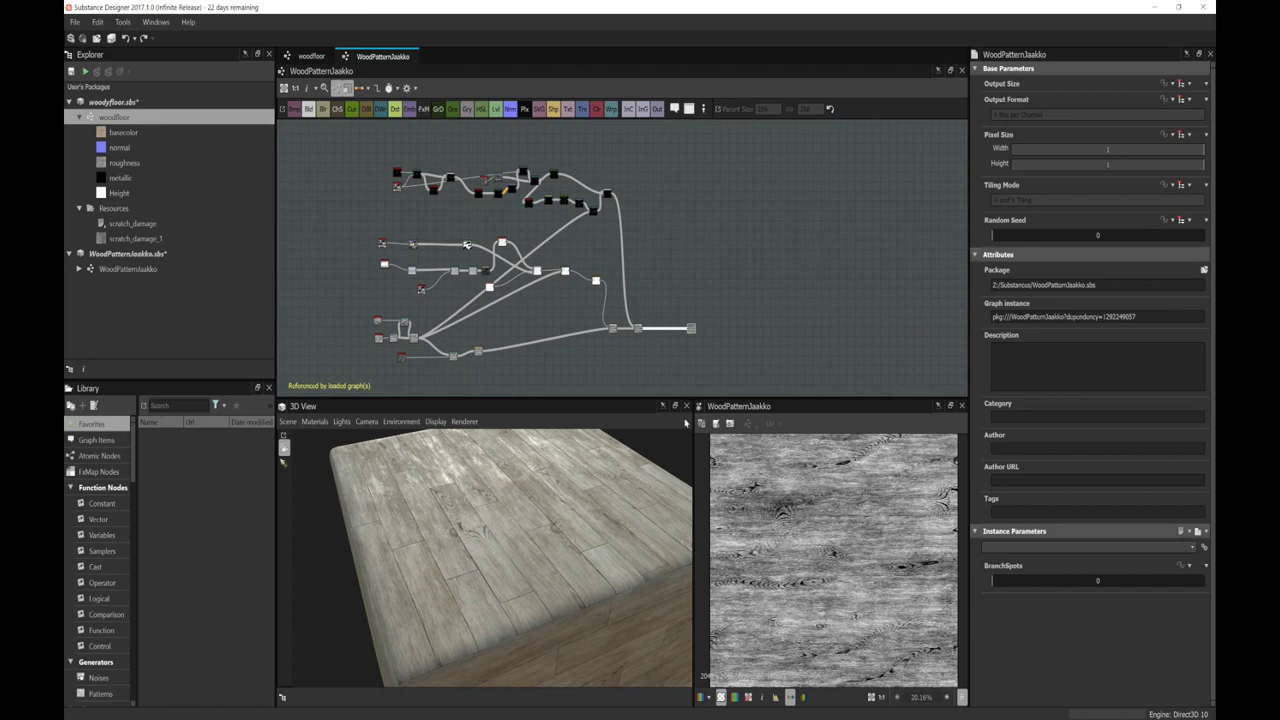
scroll(811, 462, down, 1)
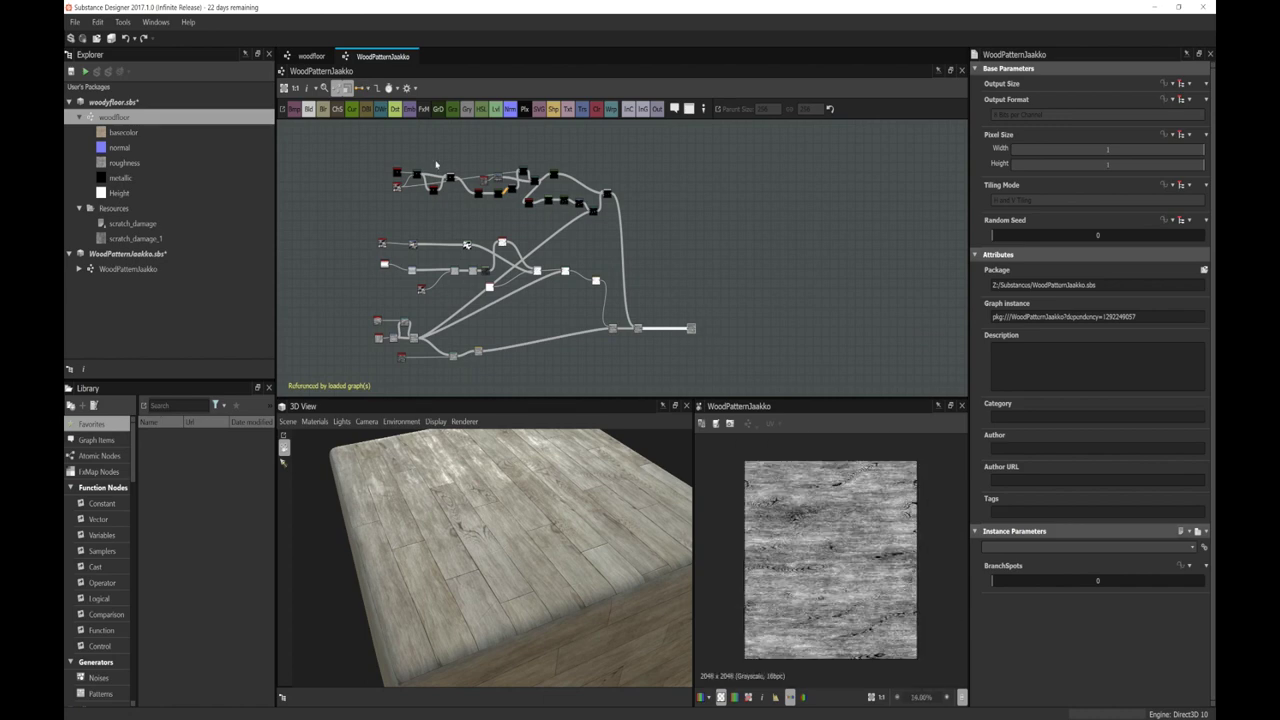
click(311, 56)
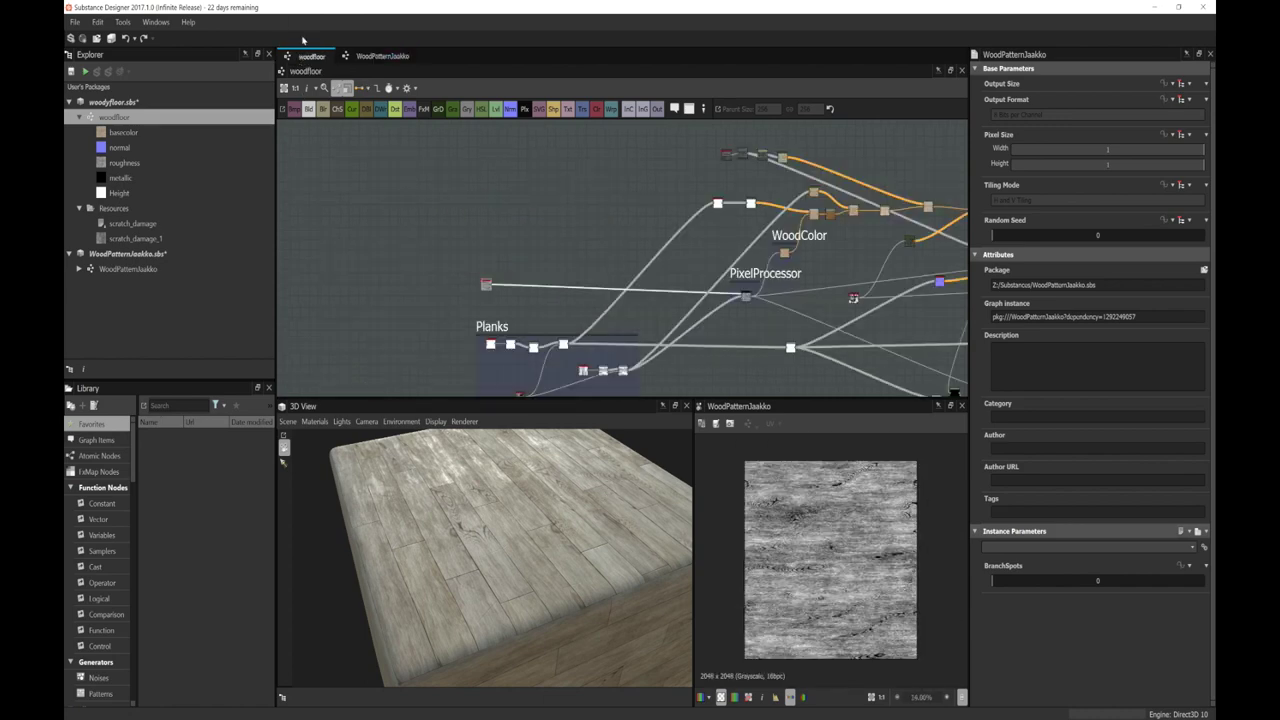
click(380, 56)
double_click(690, 327)
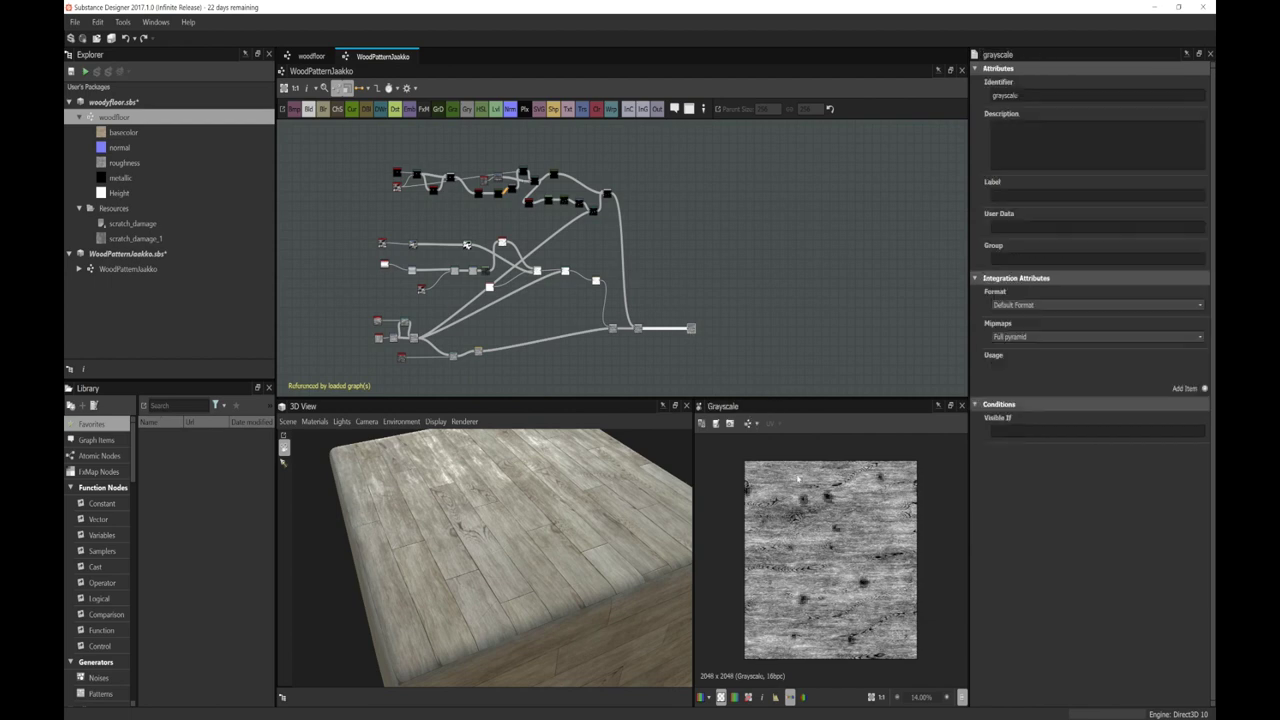
scroll(845, 578, up, 2)
scroll(876, 580, up, 1)
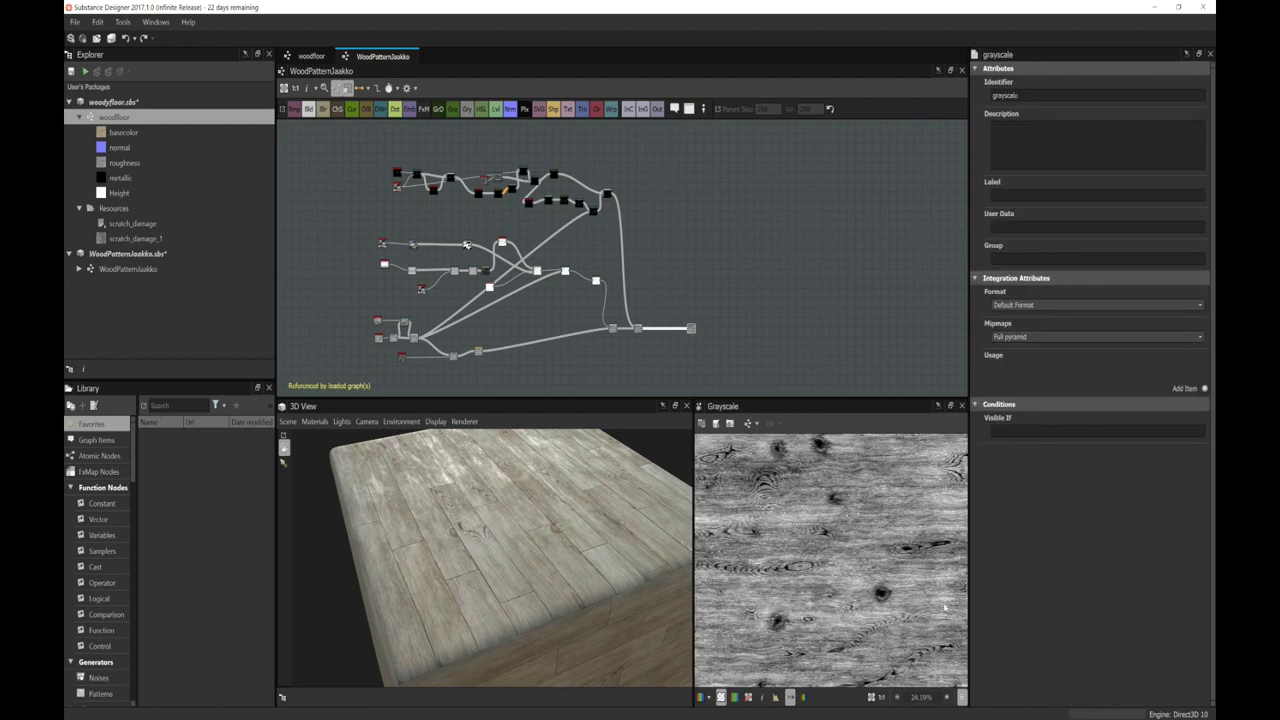
scroll(882, 592, down, 1)
scroll(884, 594, up, 2)
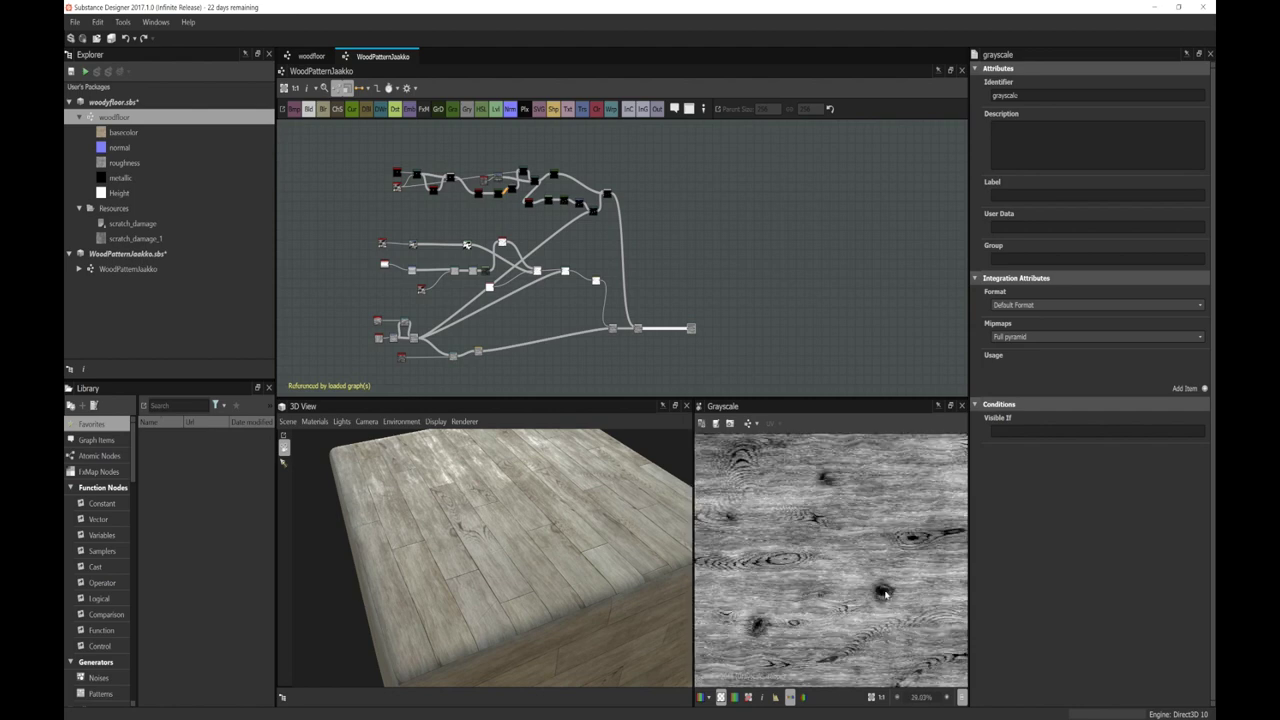
Step: Inspect the grayscale output's knots up close and as a whole, and look over the wood pattern graph's node branches
scroll(884, 594, down, 1)
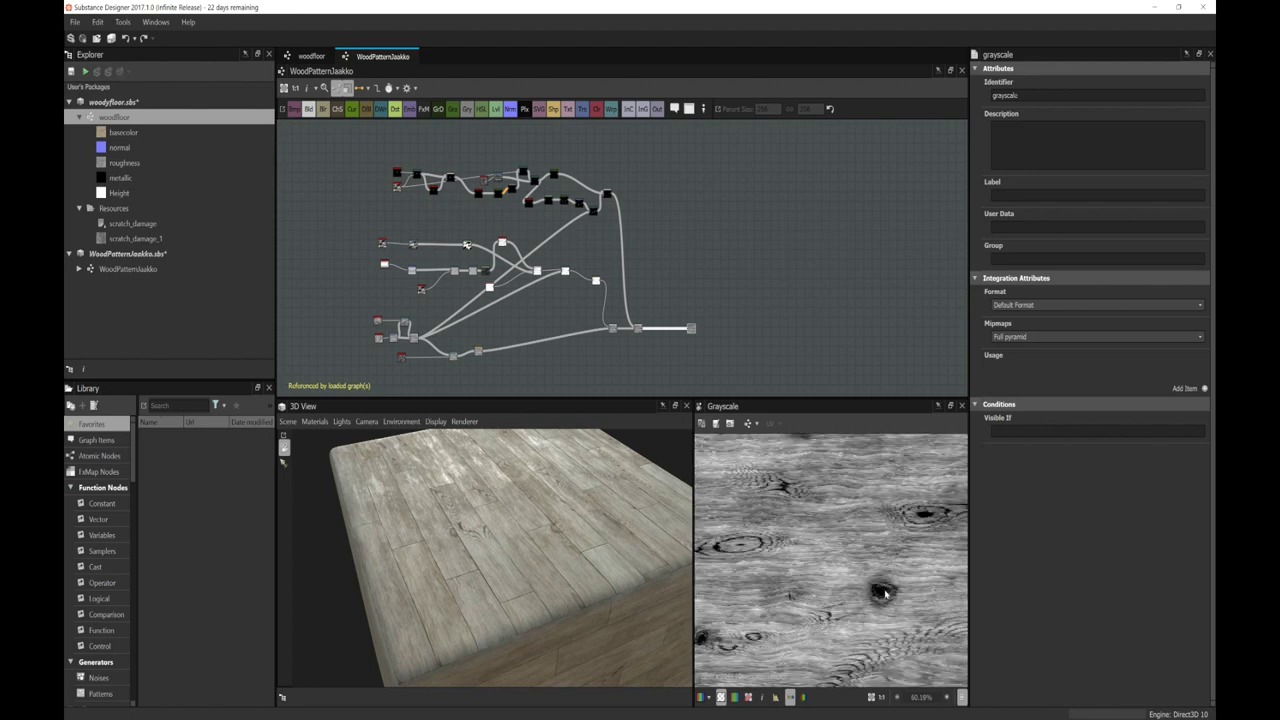
scroll(880, 590, up, 1)
scroll(866, 581, down, 2)
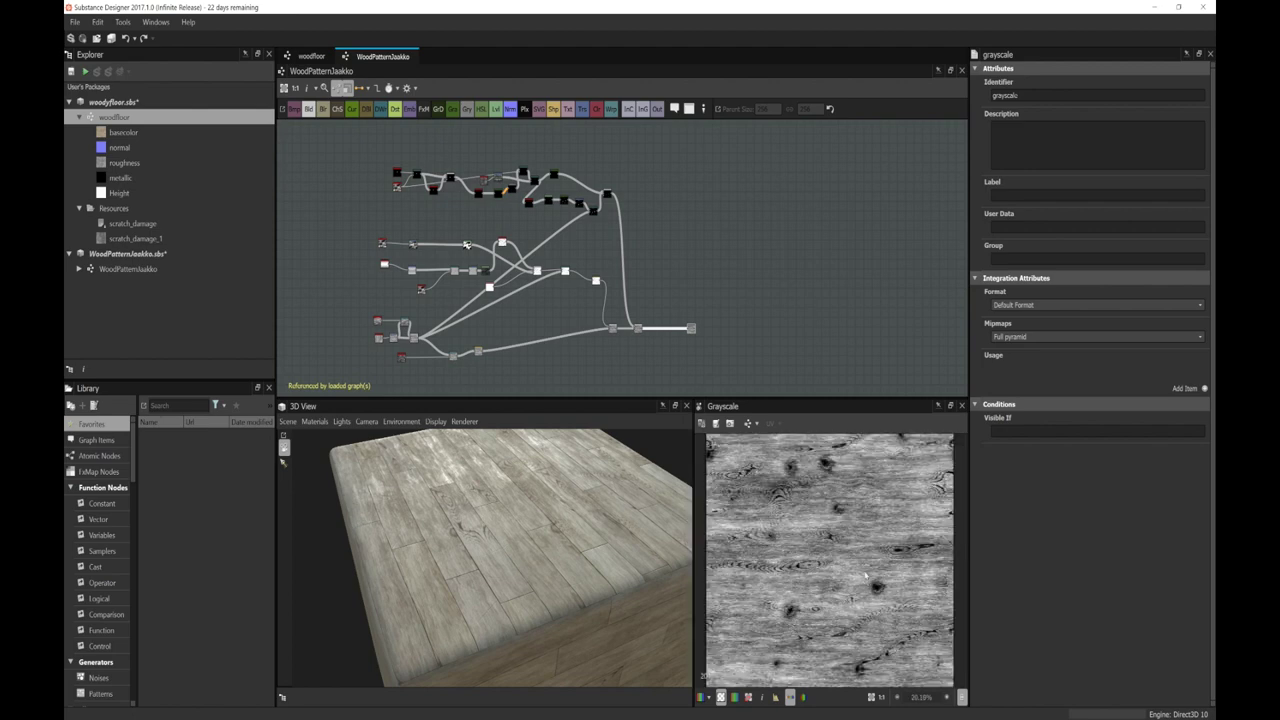
scroll(705, 231, up, 4)
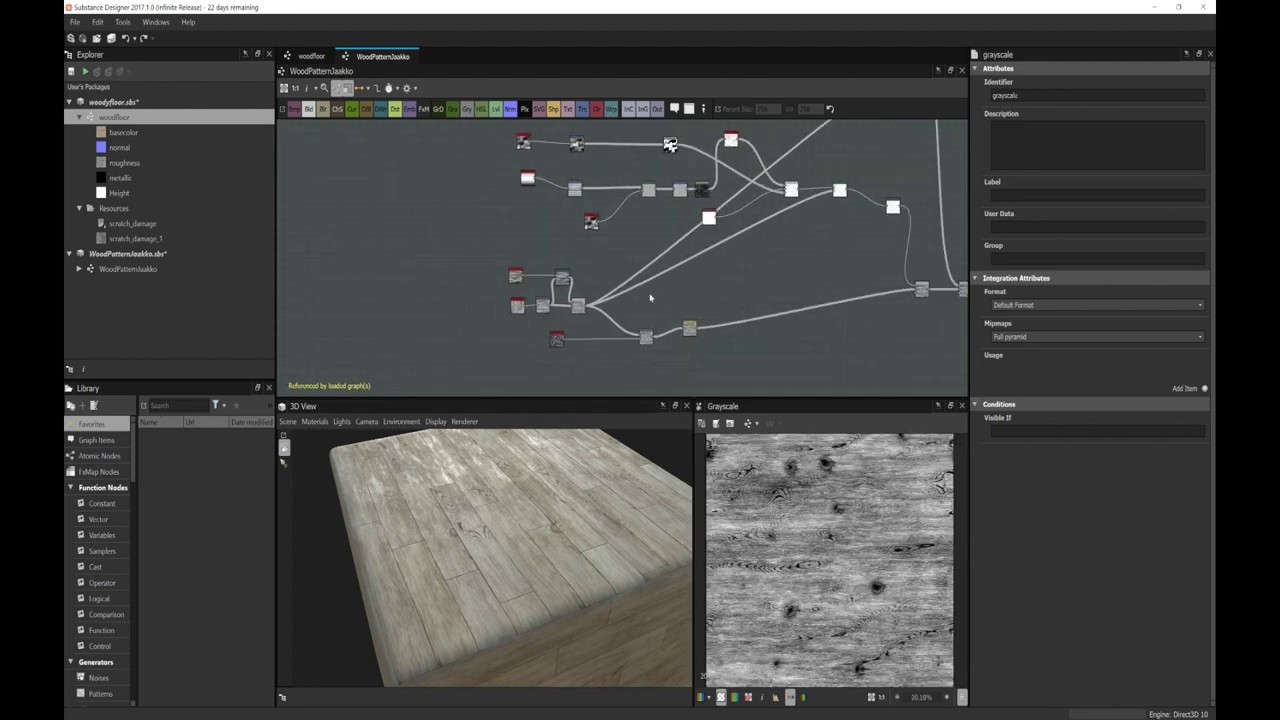
scroll(600, 300, down, 3)
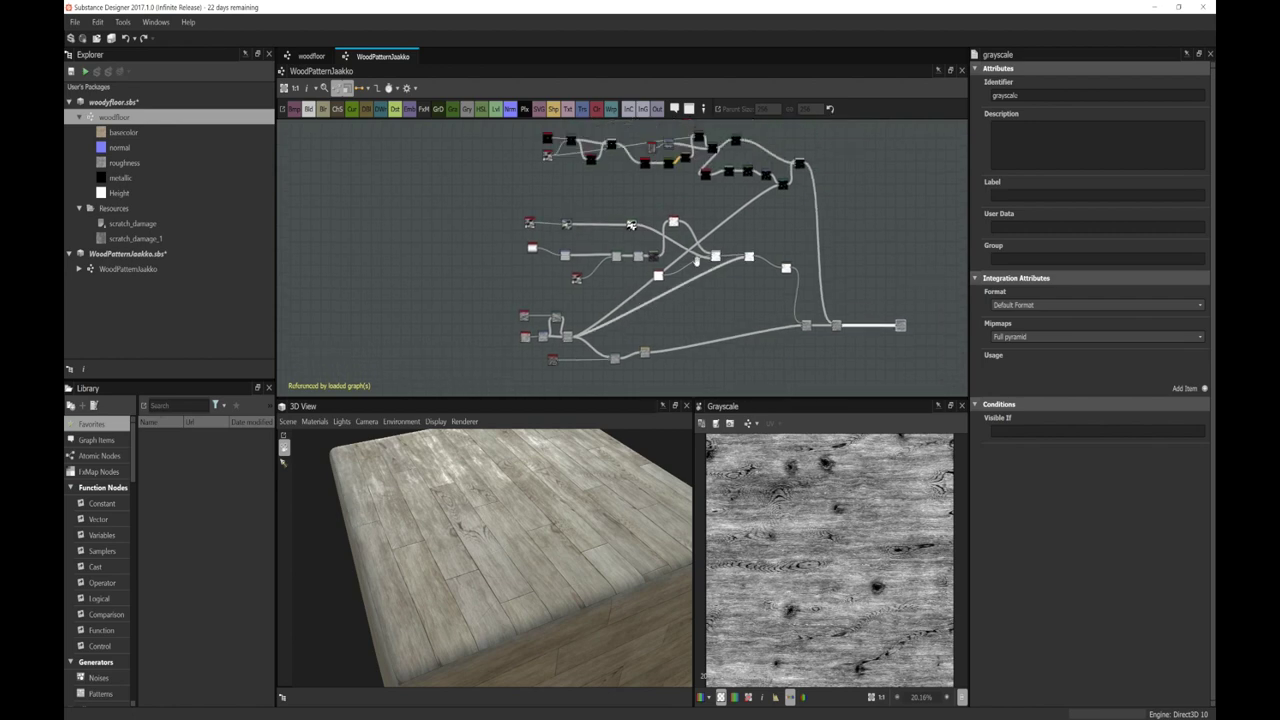
Step: Display the anisotropic noise, the wood fibers 2 noise and its Transformation 2D node one after another in the 2D view
double_click(536, 289)
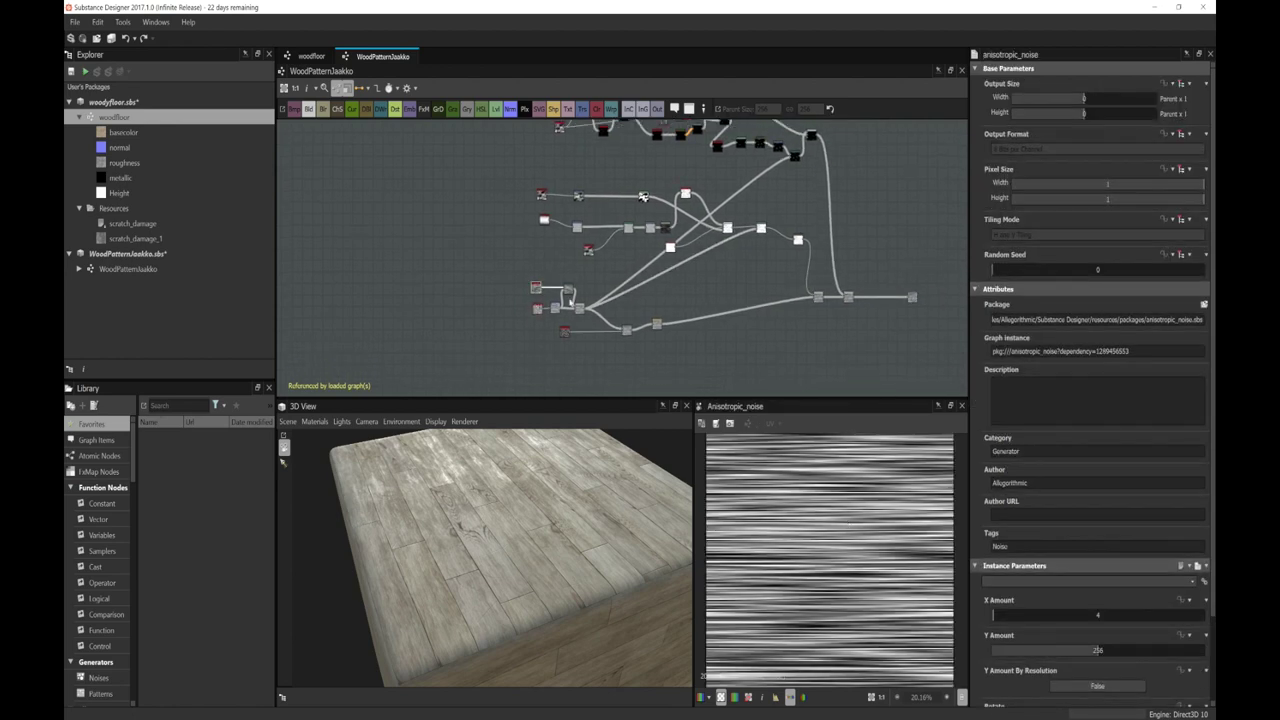
double_click(538, 309)
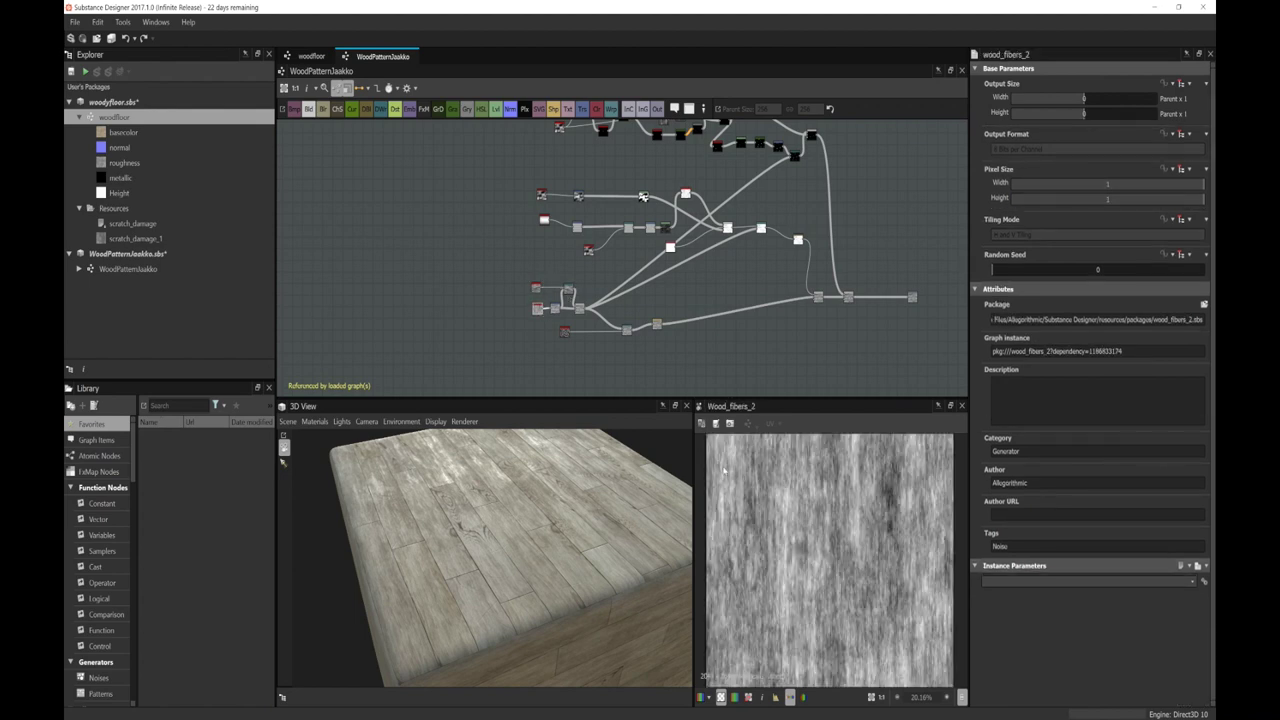
scroll(799, 533, down, 1)
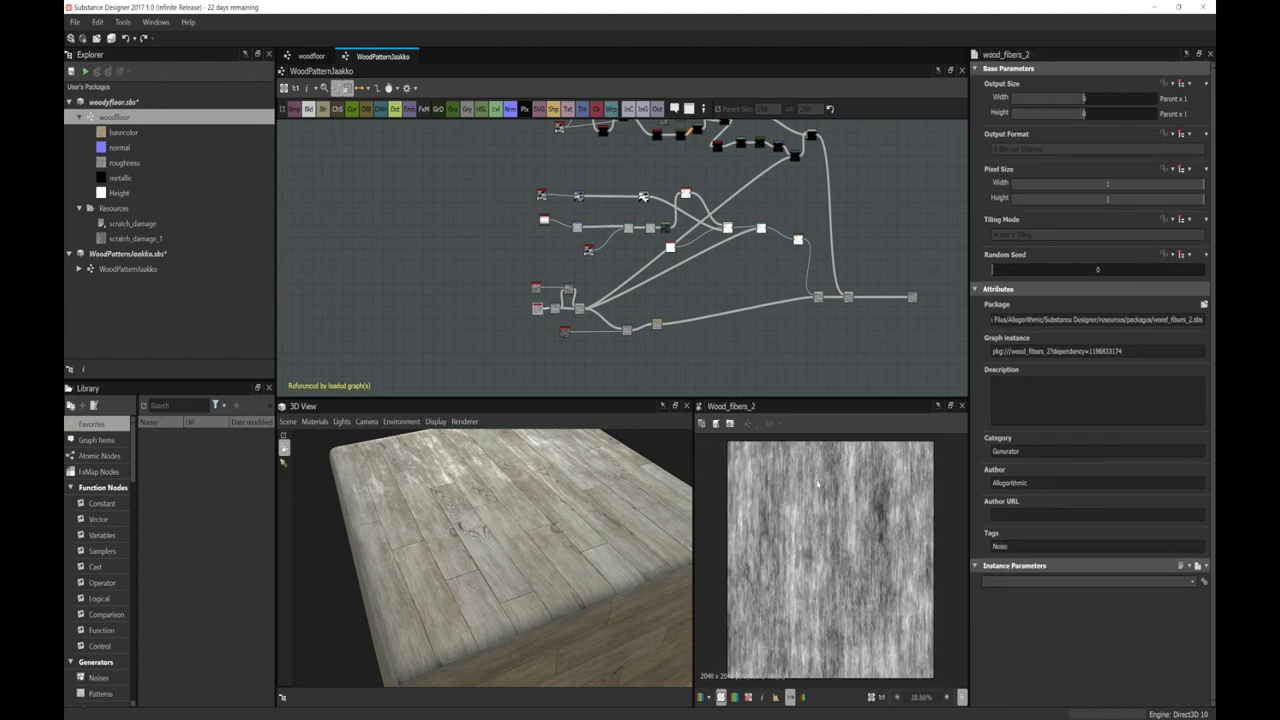
double_click(556, 308)
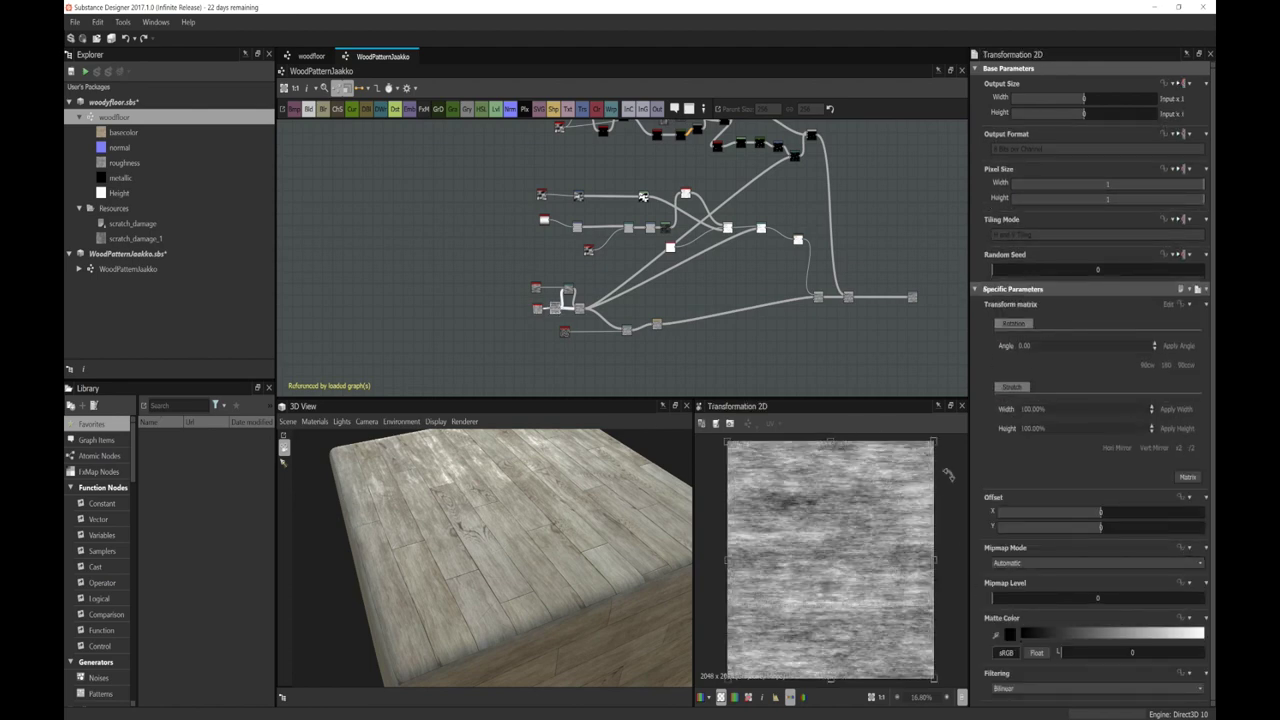
Step: Display the Directional Warp of the anisotropic noise, examine its connections, and view the Blend node combining it with the fibers
double_click(567, 293)
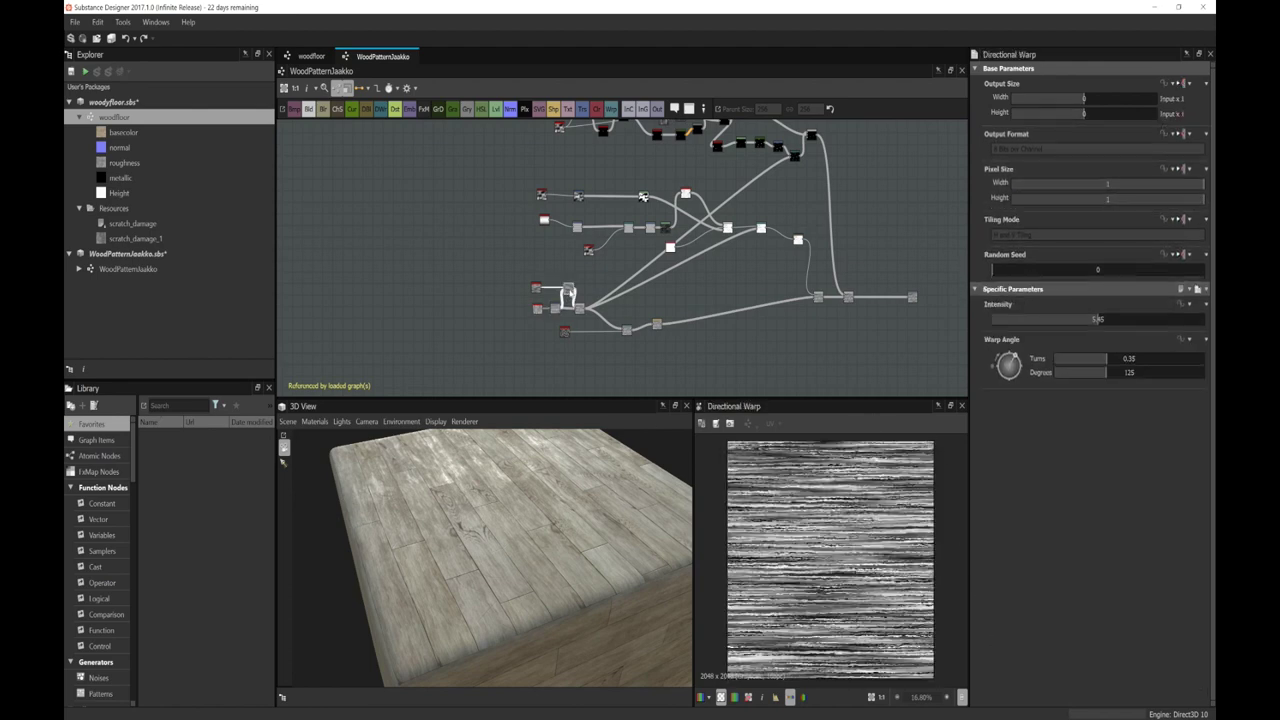
scroll(568, 294, up, 4)
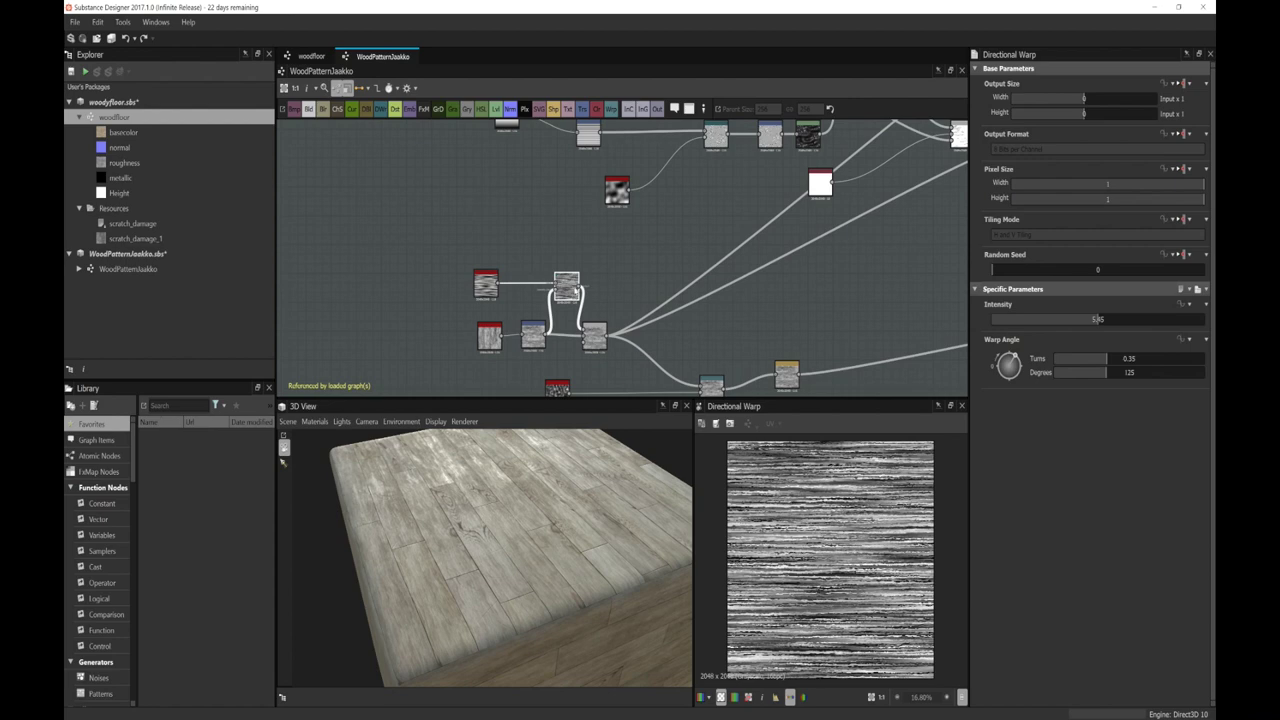
scroll(545, 335, up, 3)
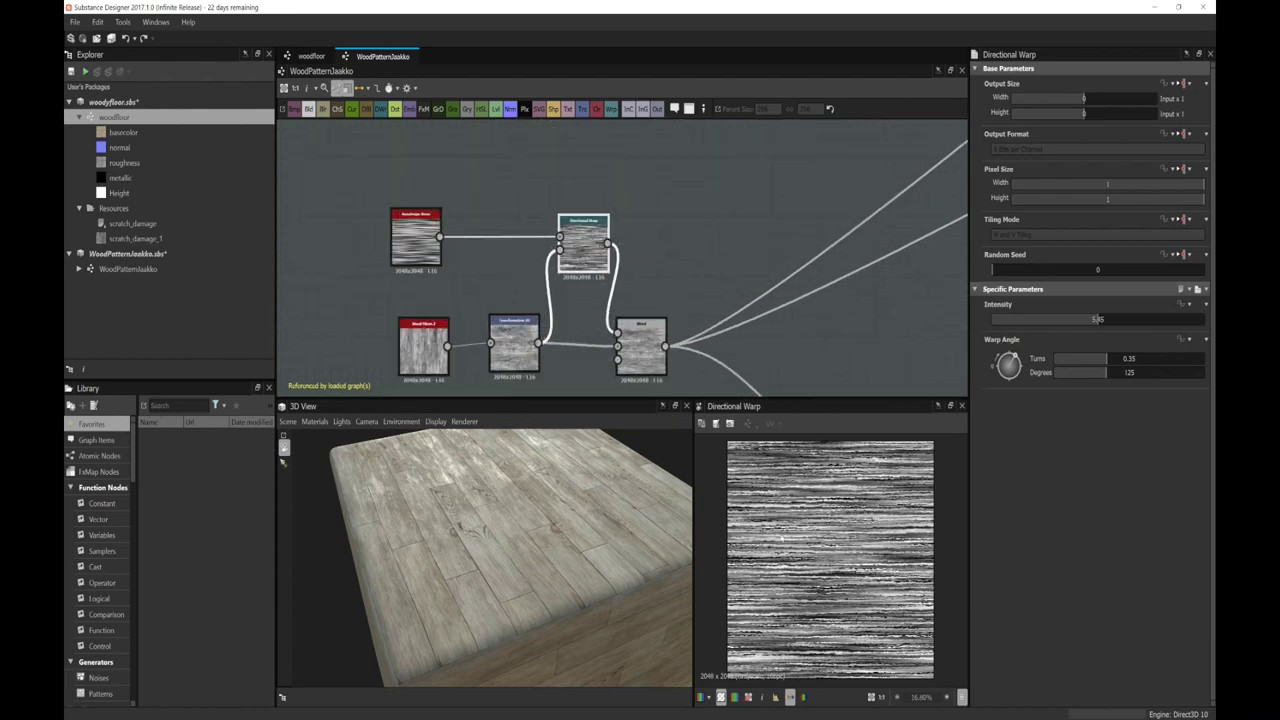
double_click(641, 345)
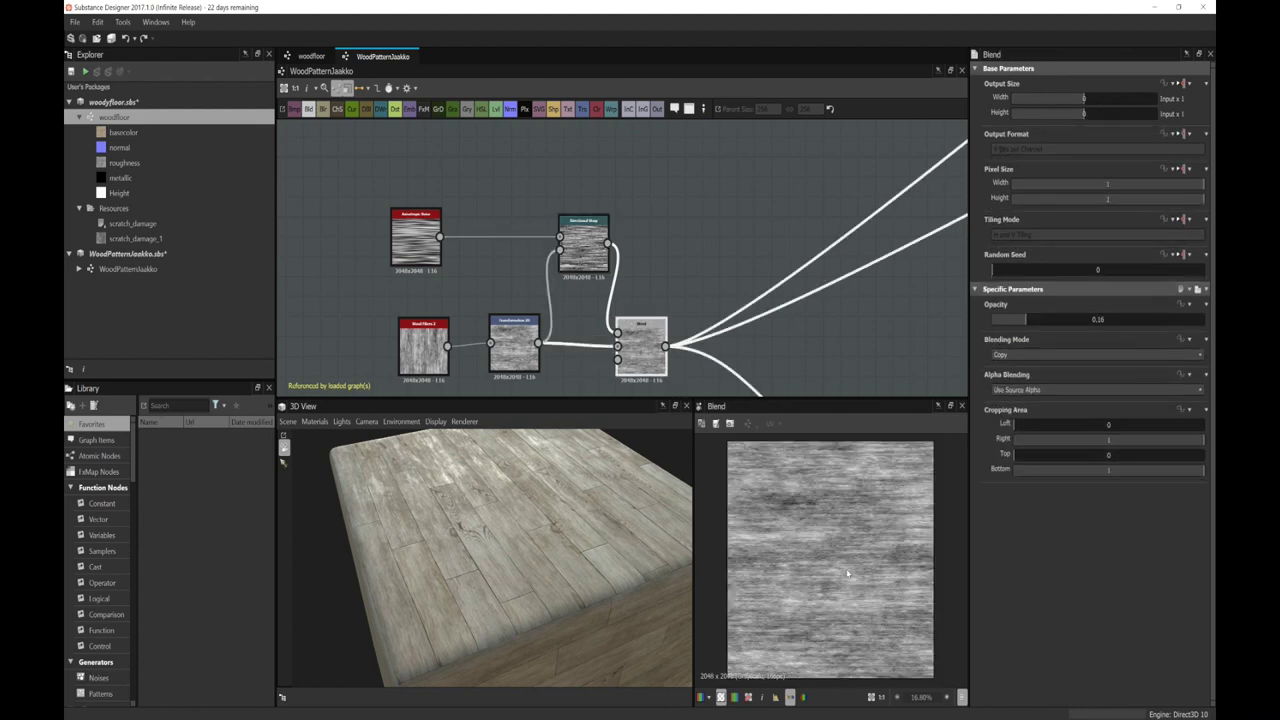
Step: View the Warp node after the base grain blend, its Perlin noise zoom input, and the Sharpen node that follows
scroll(710, 330, down, 2)
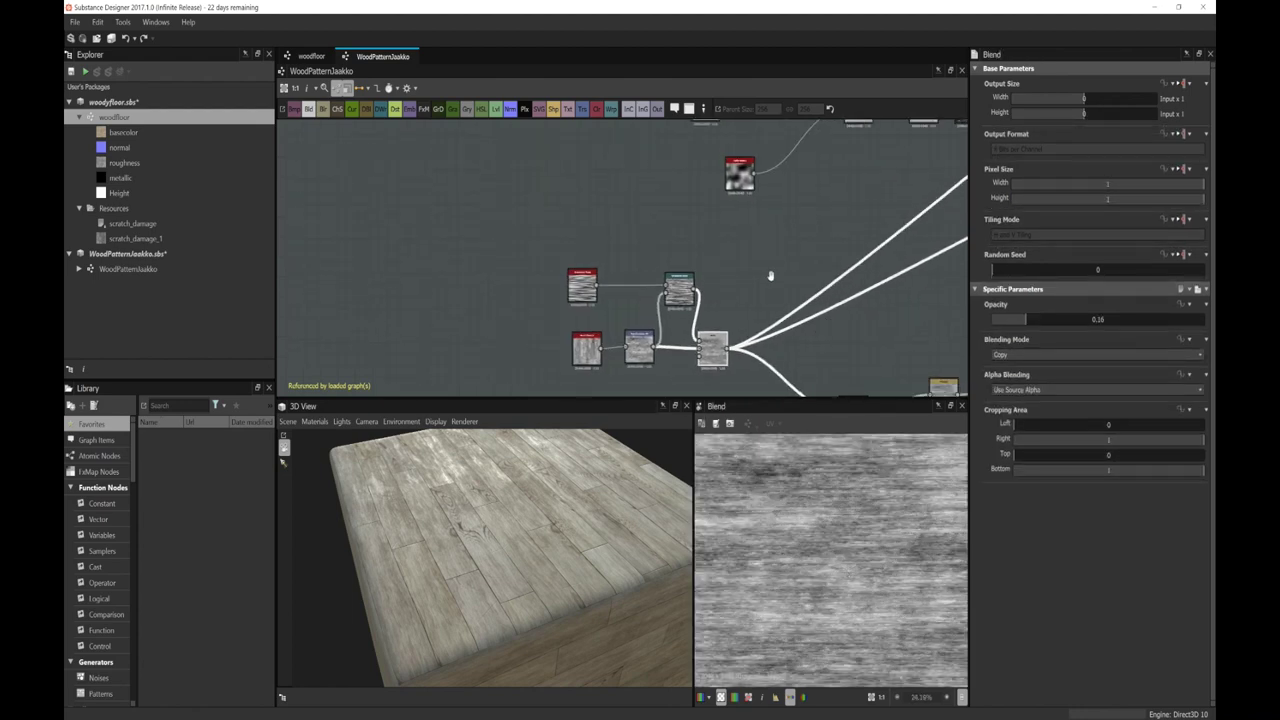
middle_drag(769, 277, 766, 348)
double_click(718, 319)
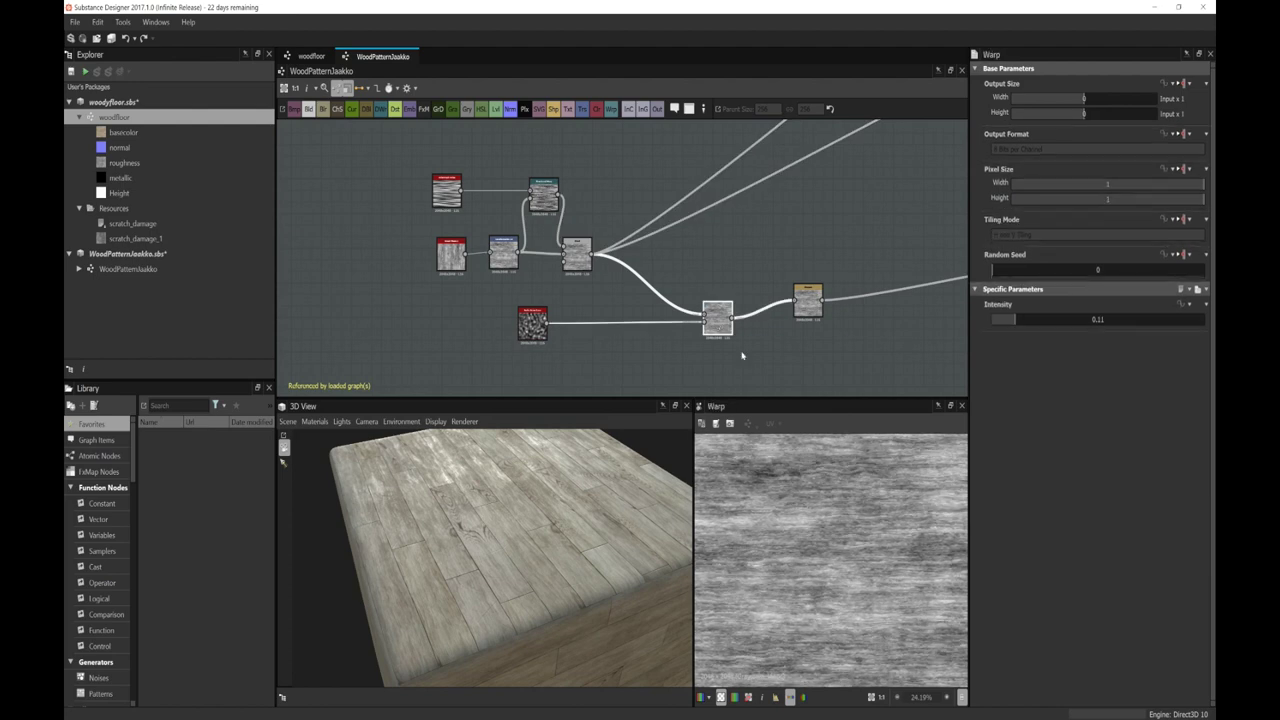
scroll(600, 320, down, 3)
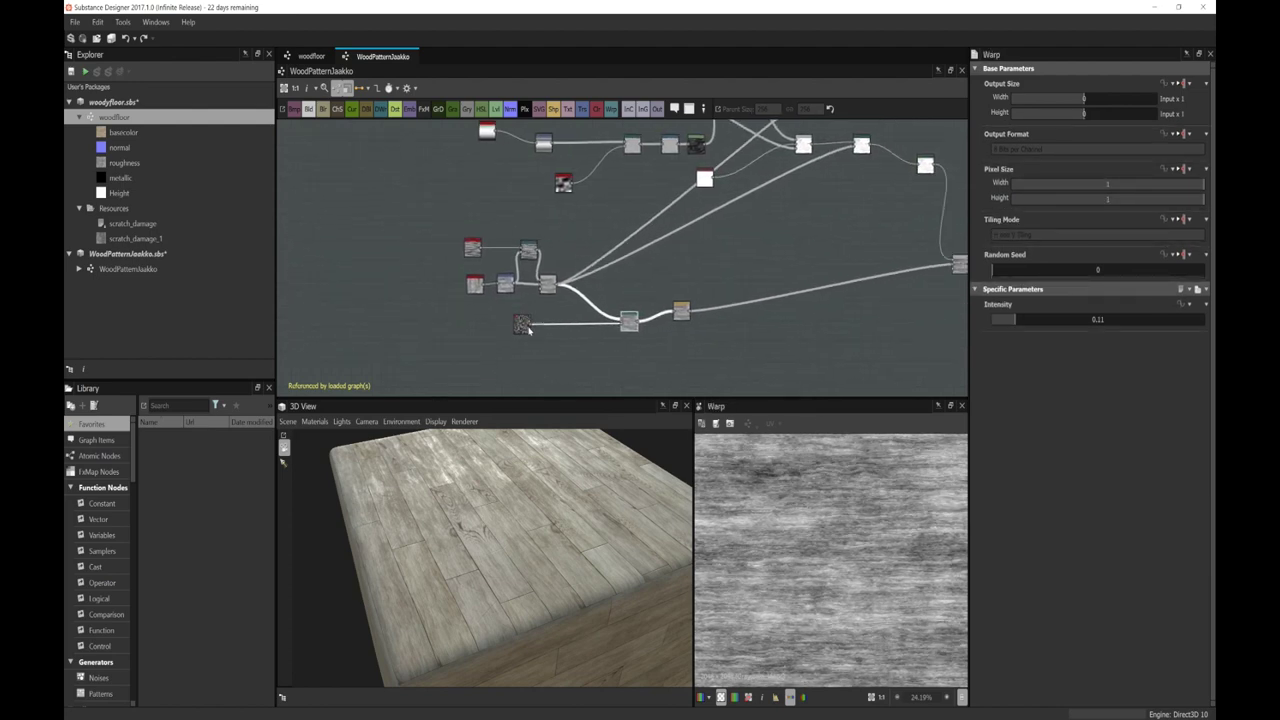
double_click(522, 324)
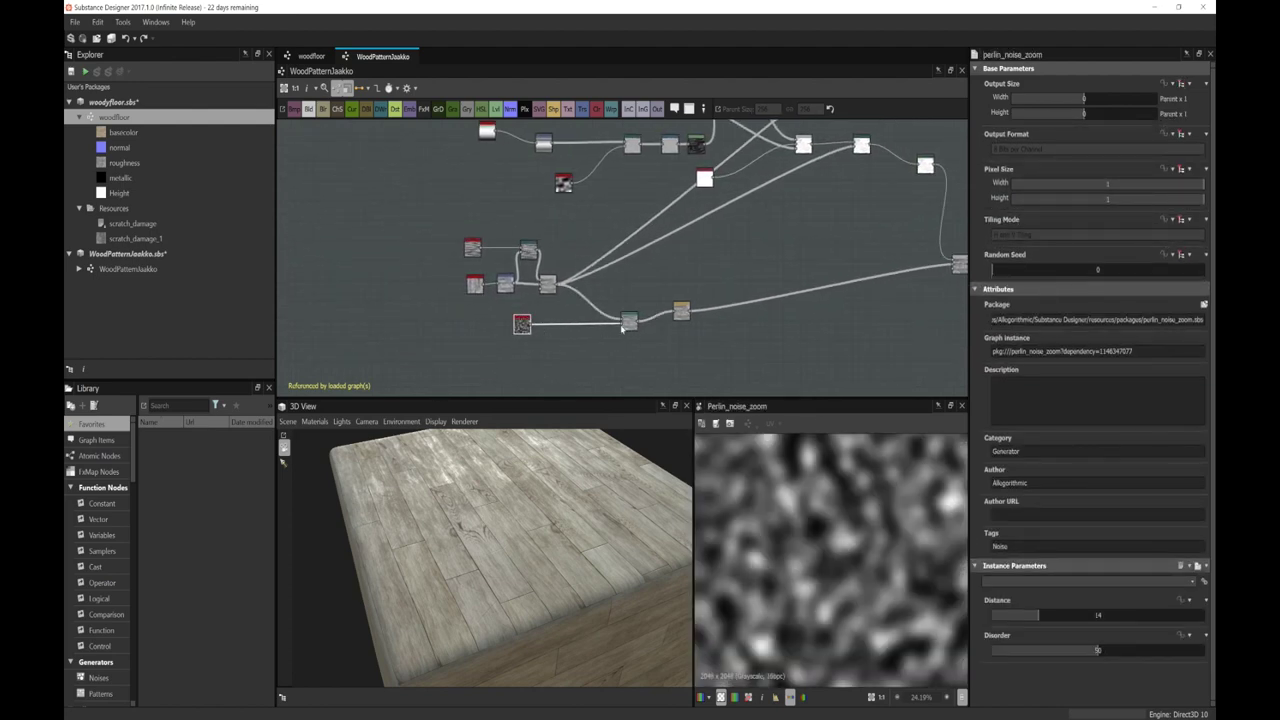
double_click(680, 312)
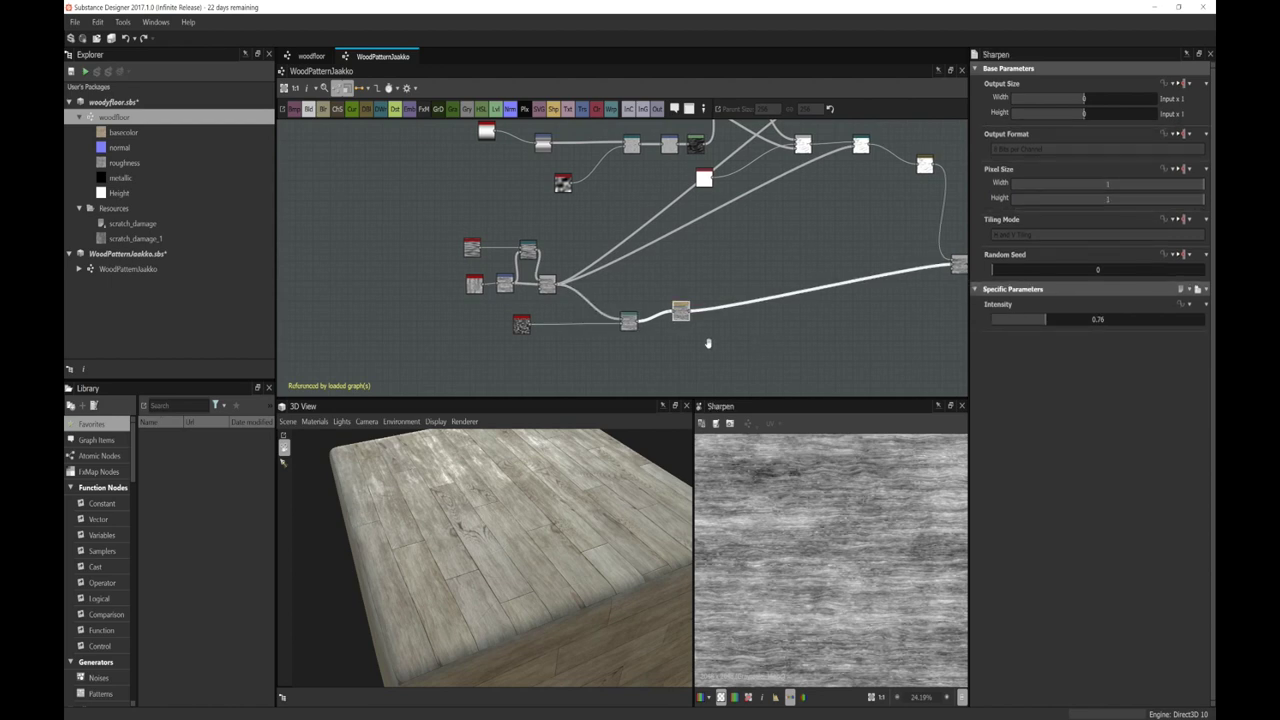
Step: Follow the sharpened grain to the Multiply Blend node and inspect its combined result in the 2D view
middle_drag(803, 337, 693, 383)
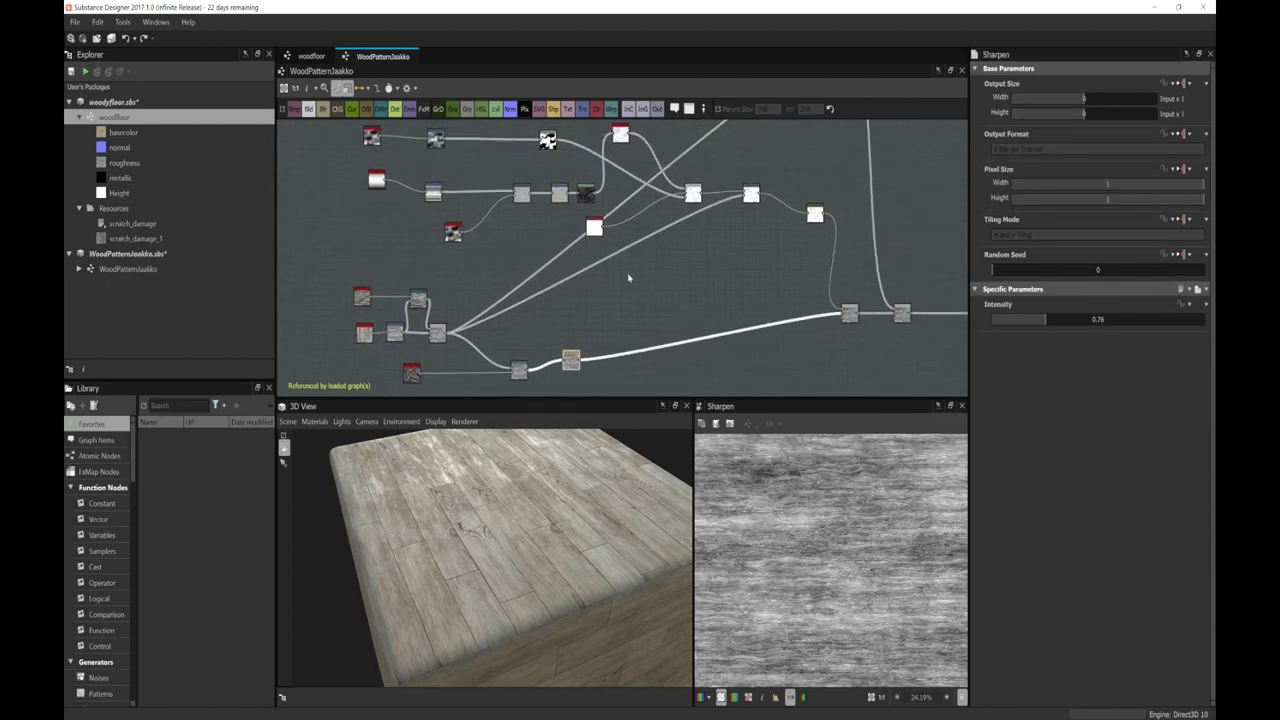
middle_drag(628, 278, 669, 296)
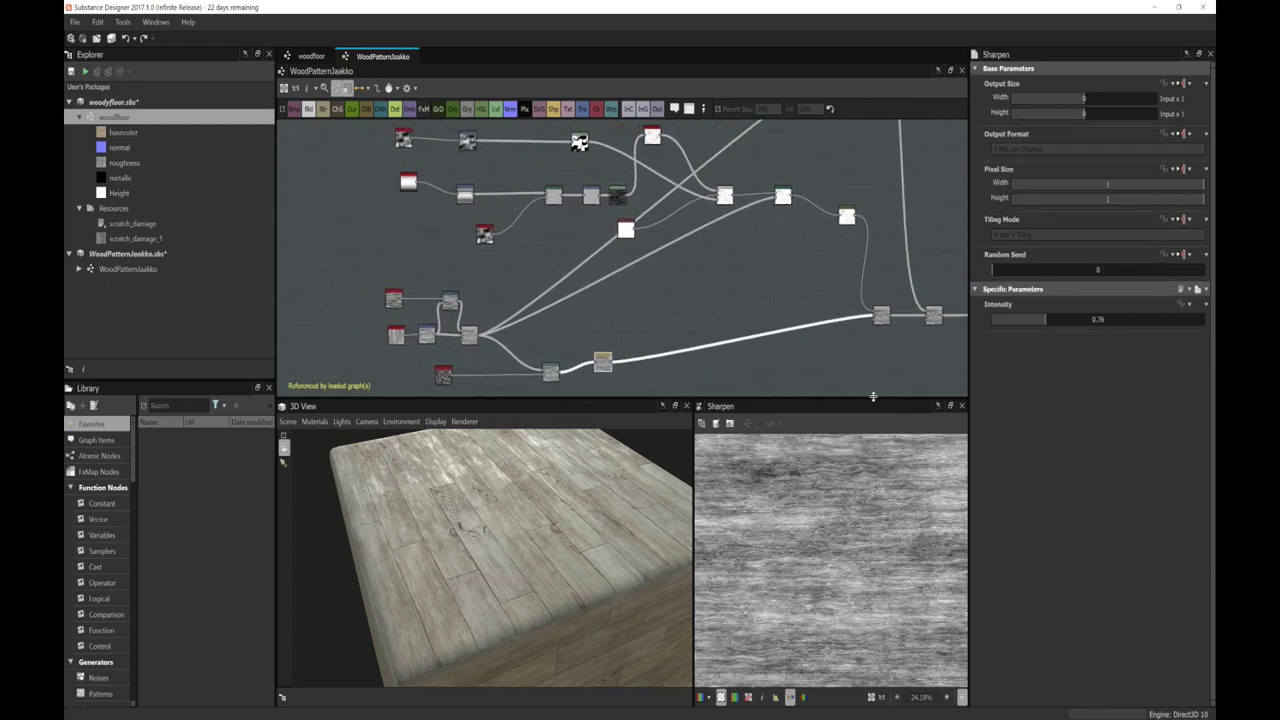
scroll(830, 521, down, 2)
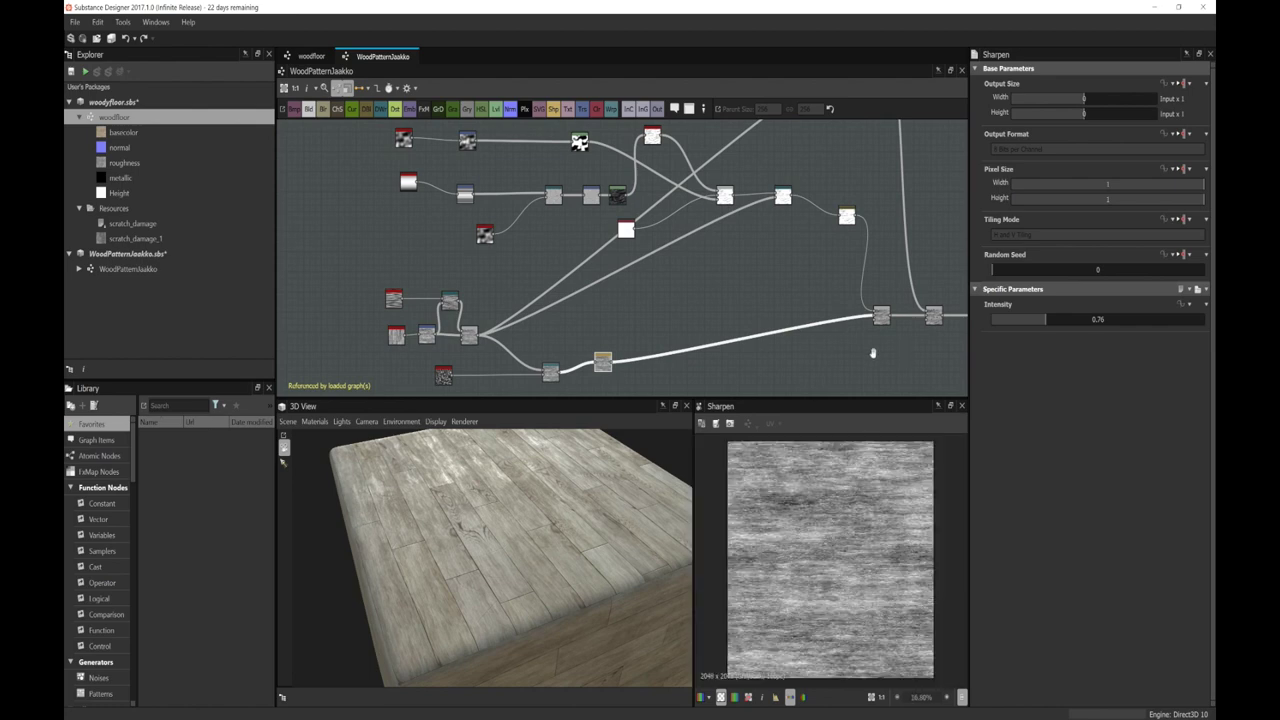
middle_drag(871, 349, 813, 373)
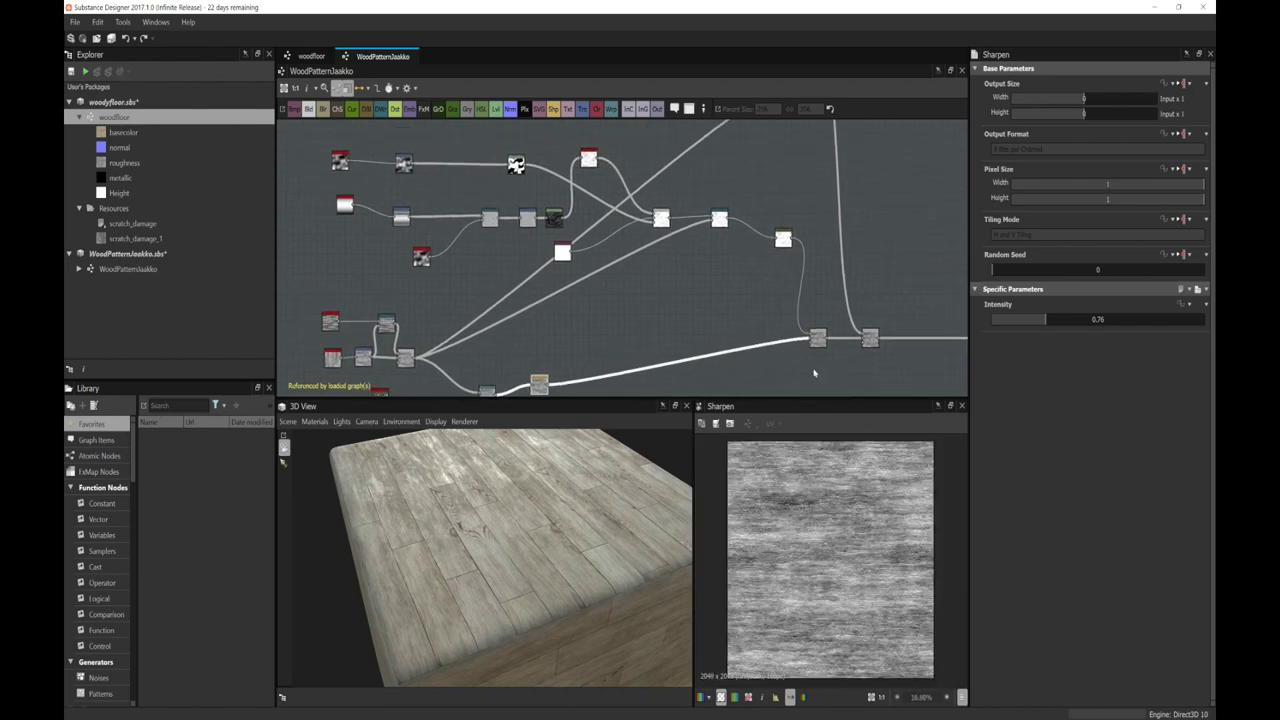
double_click(818, 339)
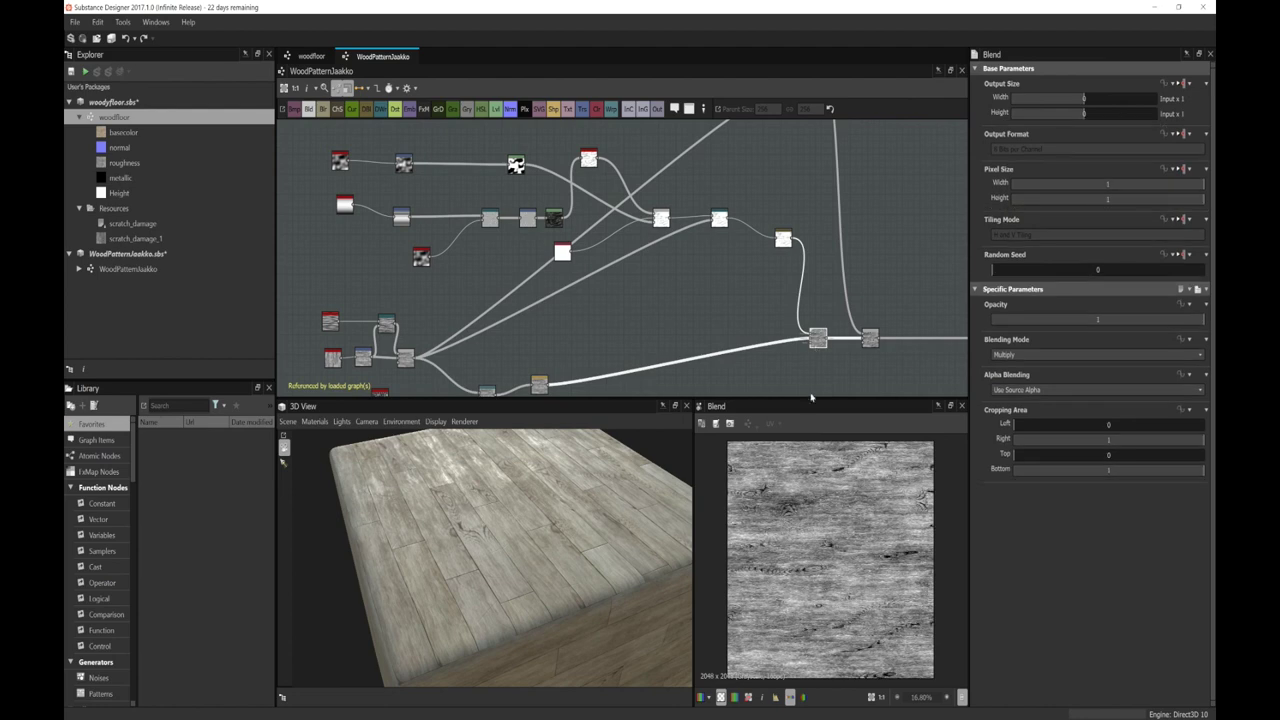
scroll(748, 511, up, 2)
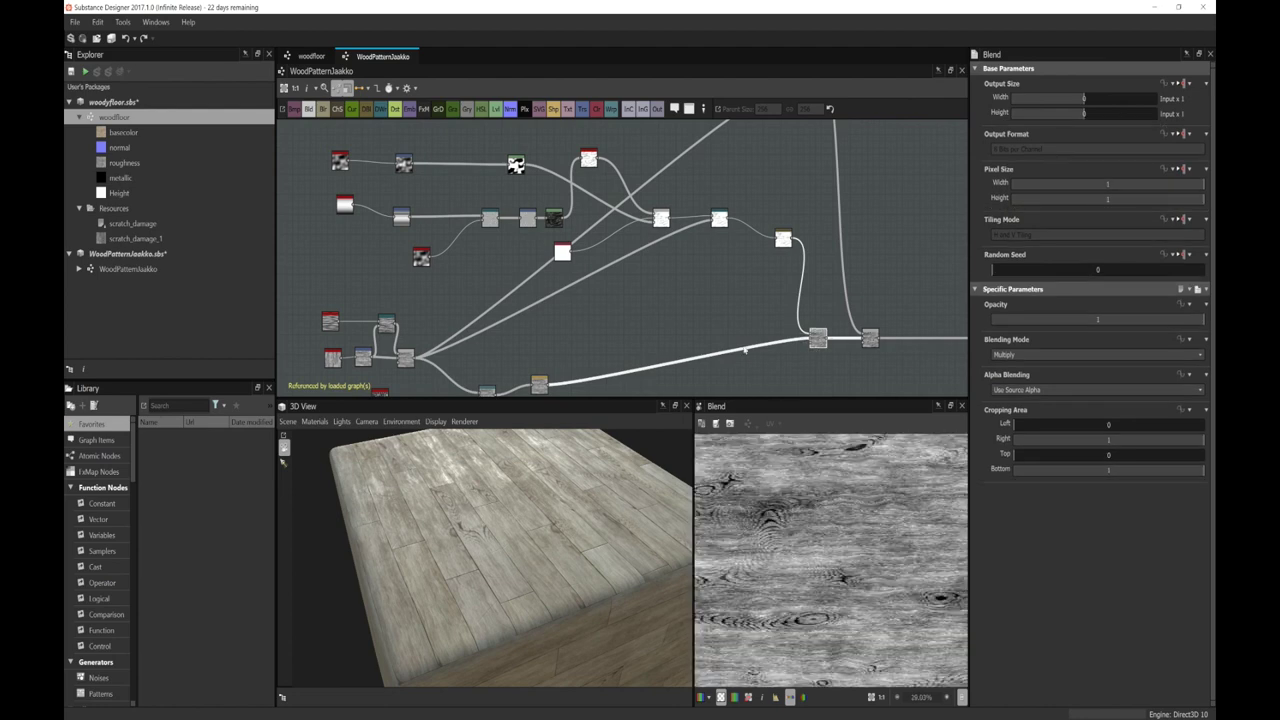
Step: Display the sources of the ring pattern branch: Perlin noise 1, the gradient linear 2 node and its tiled Transformation 2D
middle_drag(714, 325, 794, 340)
double_click(420, 178)
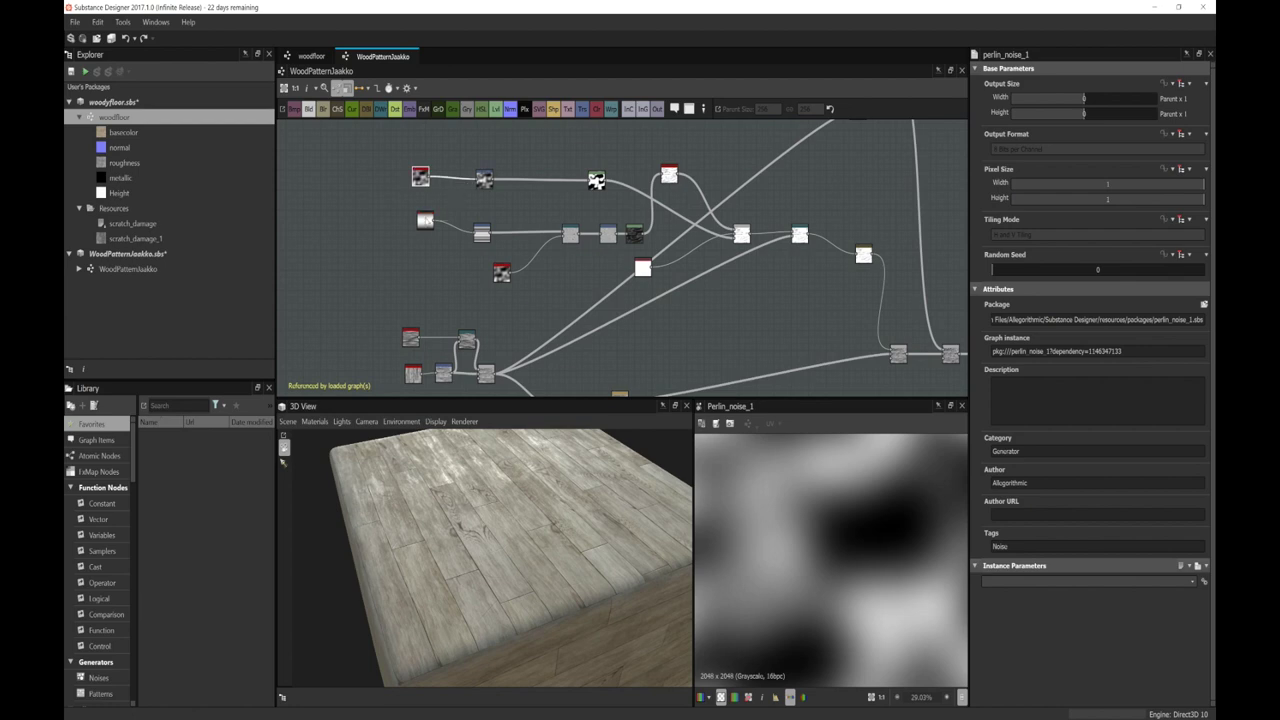
double_click(425, 220)
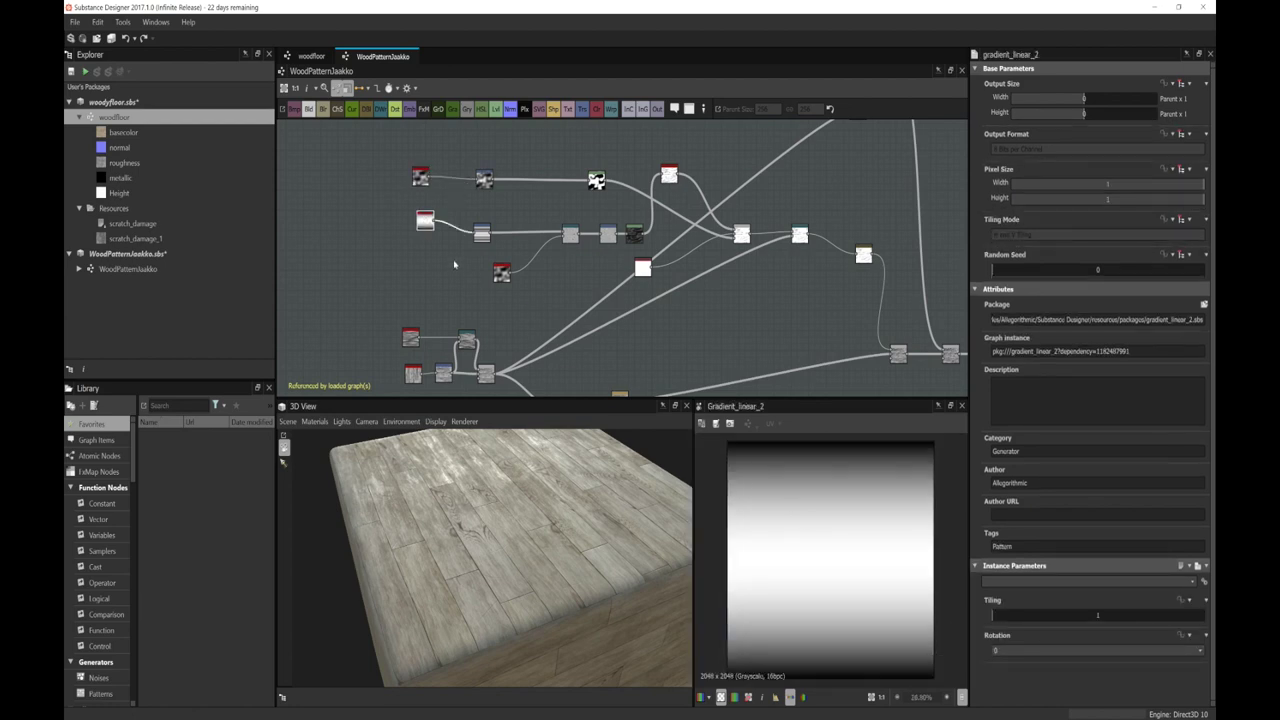
double_click(481, 231)
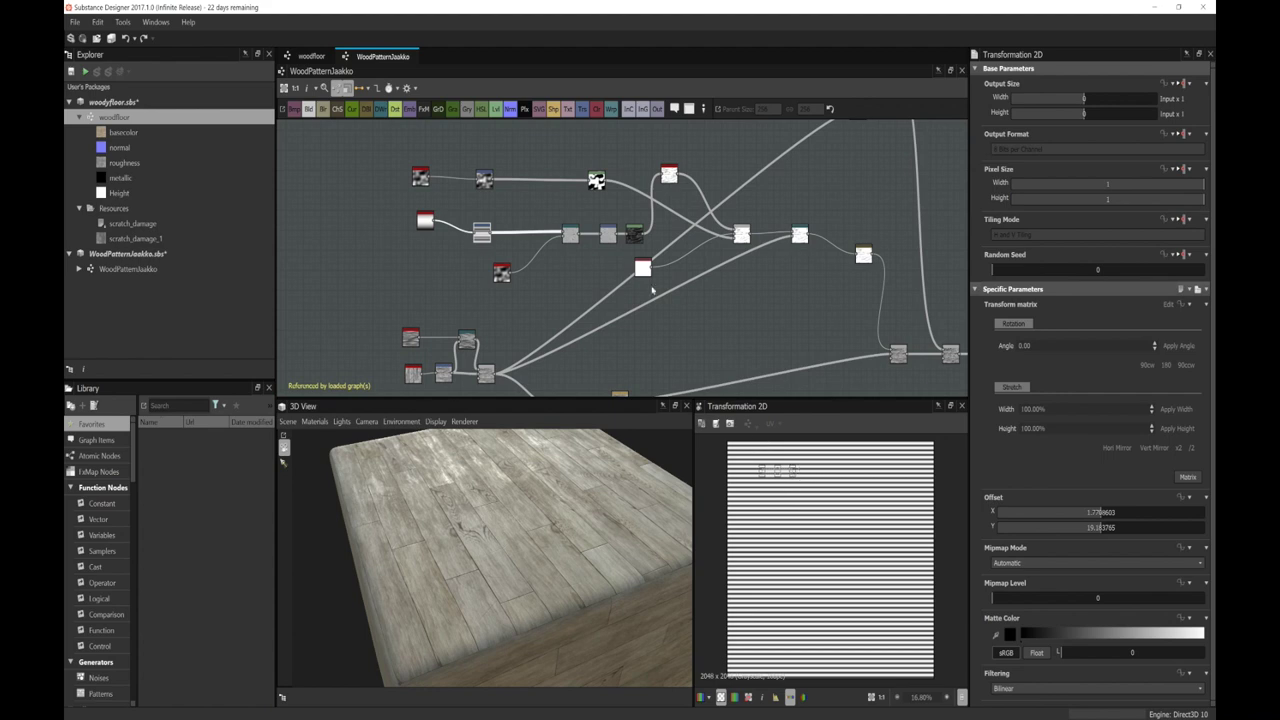
Step: Examine the Directional Warp that distorts the striped gradient into rings, along with the Perlin noise driving it
double_click(569, 234)
scroll(571, 236, up, 3)
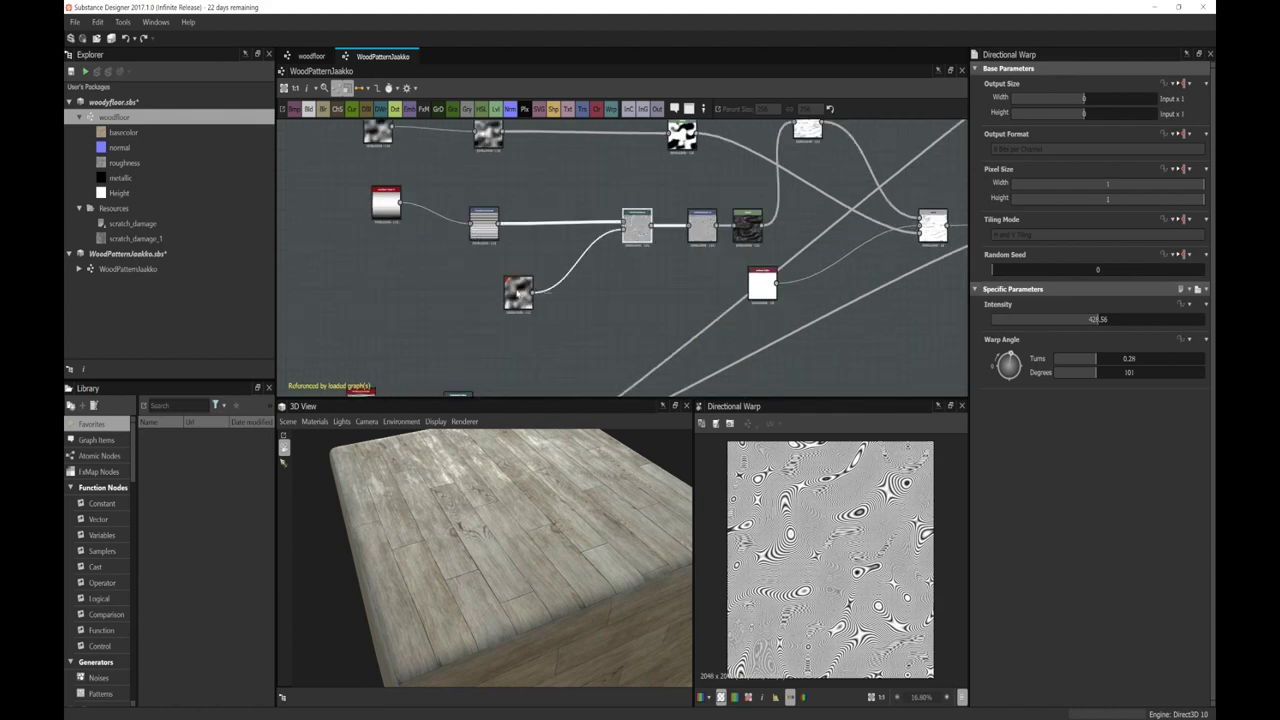
double_click(518, 293)
double_click(637, 230)
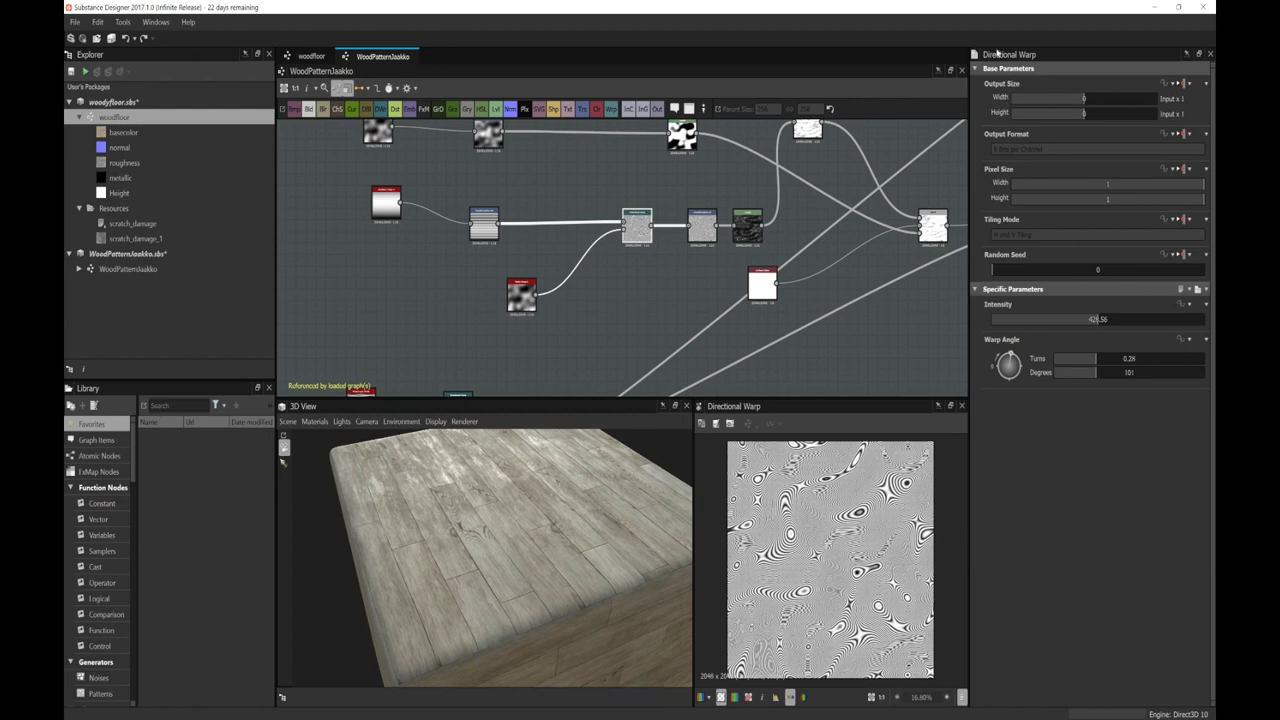
scroll(848, 477, up, 3)
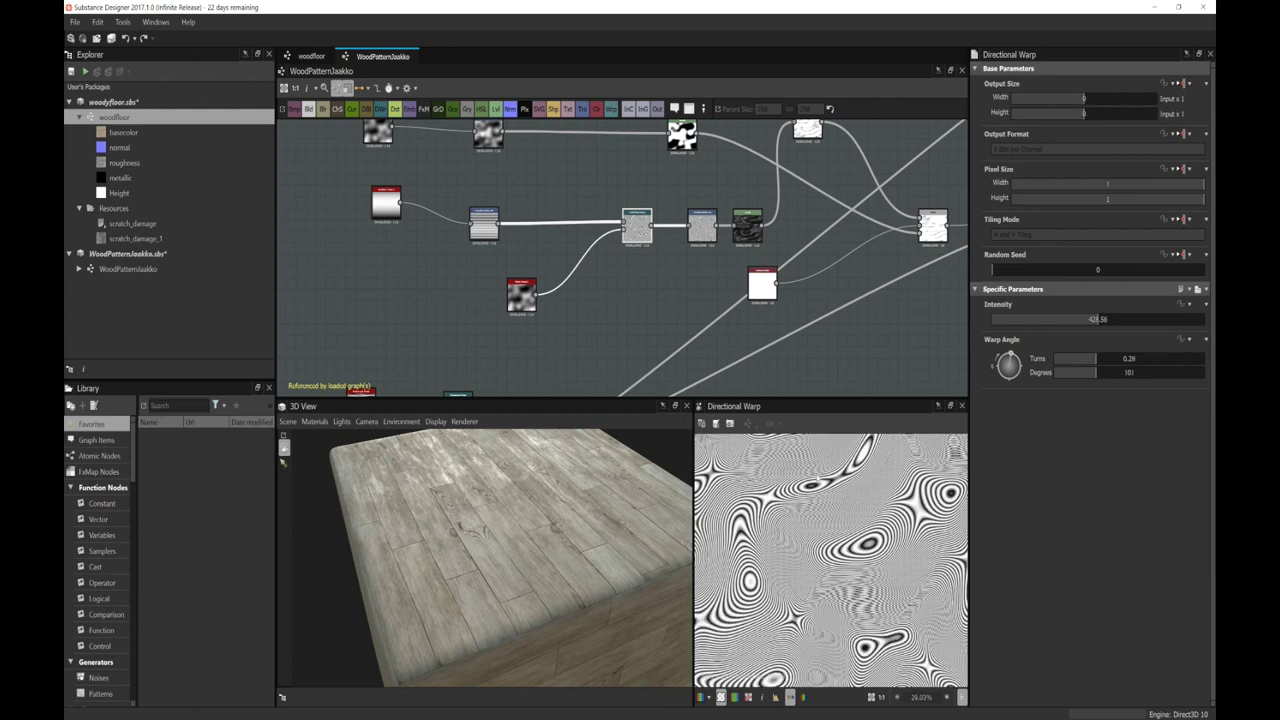
scroll(862, 517, down, 1)
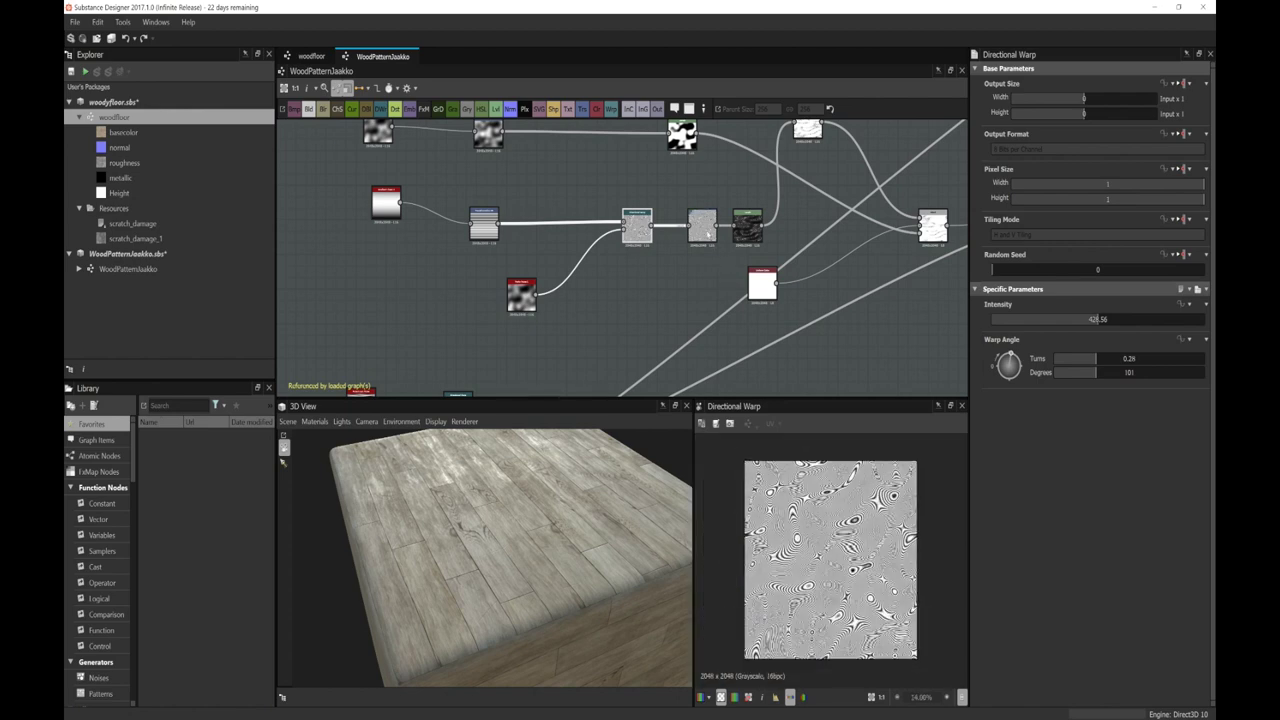
Step: Display the Transformation 2D node stretching the warped rings and the Levels node after it, and inspect the ring detail
click(702, 226)
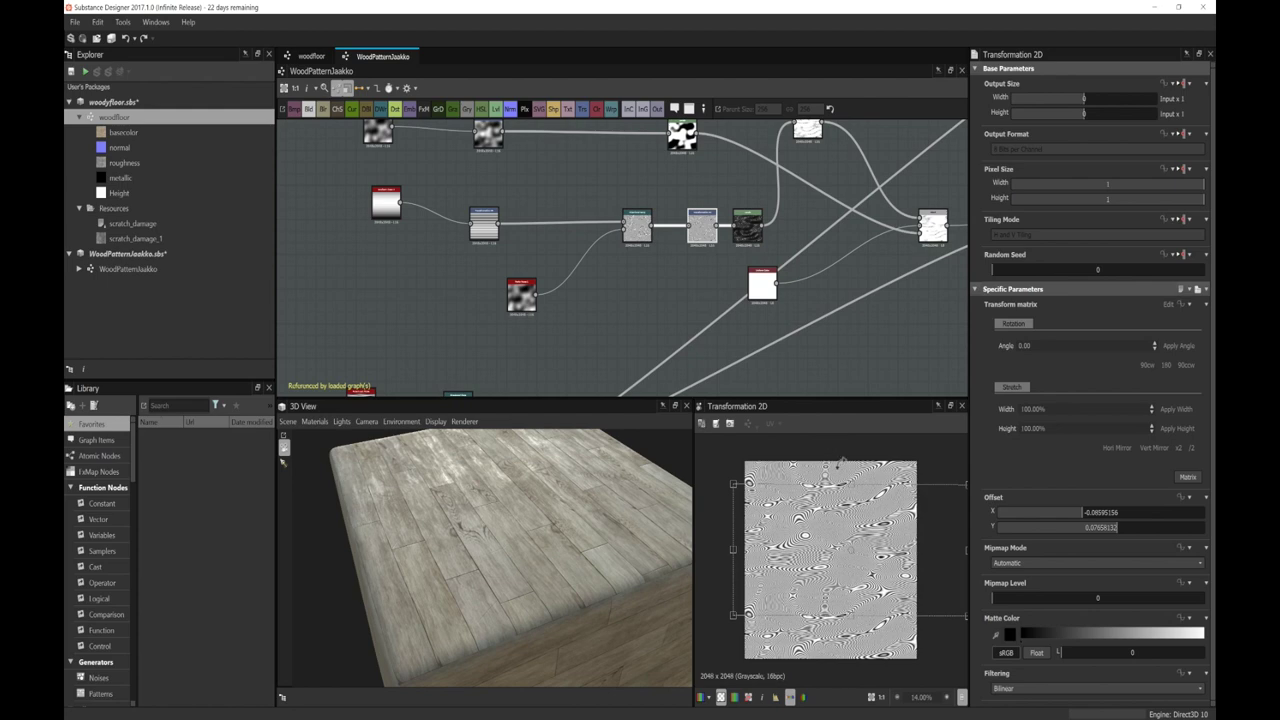
click(760, 278)
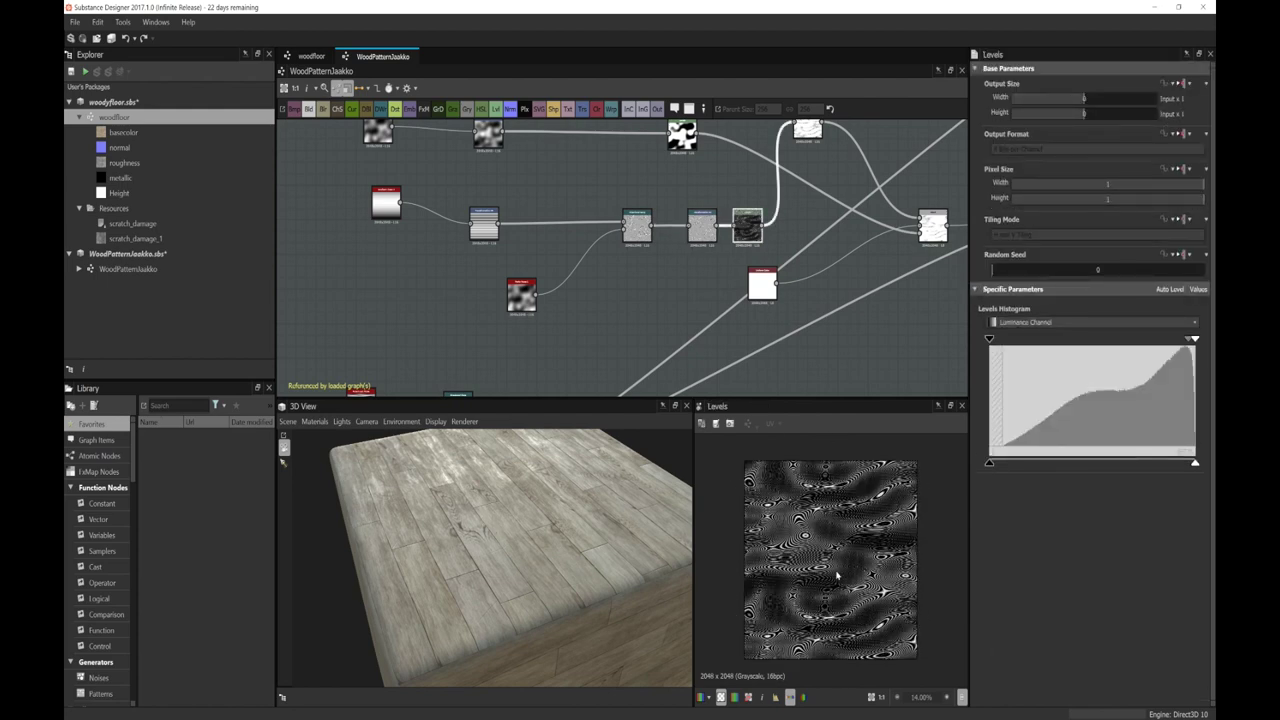
scroll(838, 576, up, 3)
Step: Display the Edge Detect node fed by the Levels node and inspect its ring lines up close
middle_drag(912, 245, 848, 325)
scroll(828, 474, down, 2)
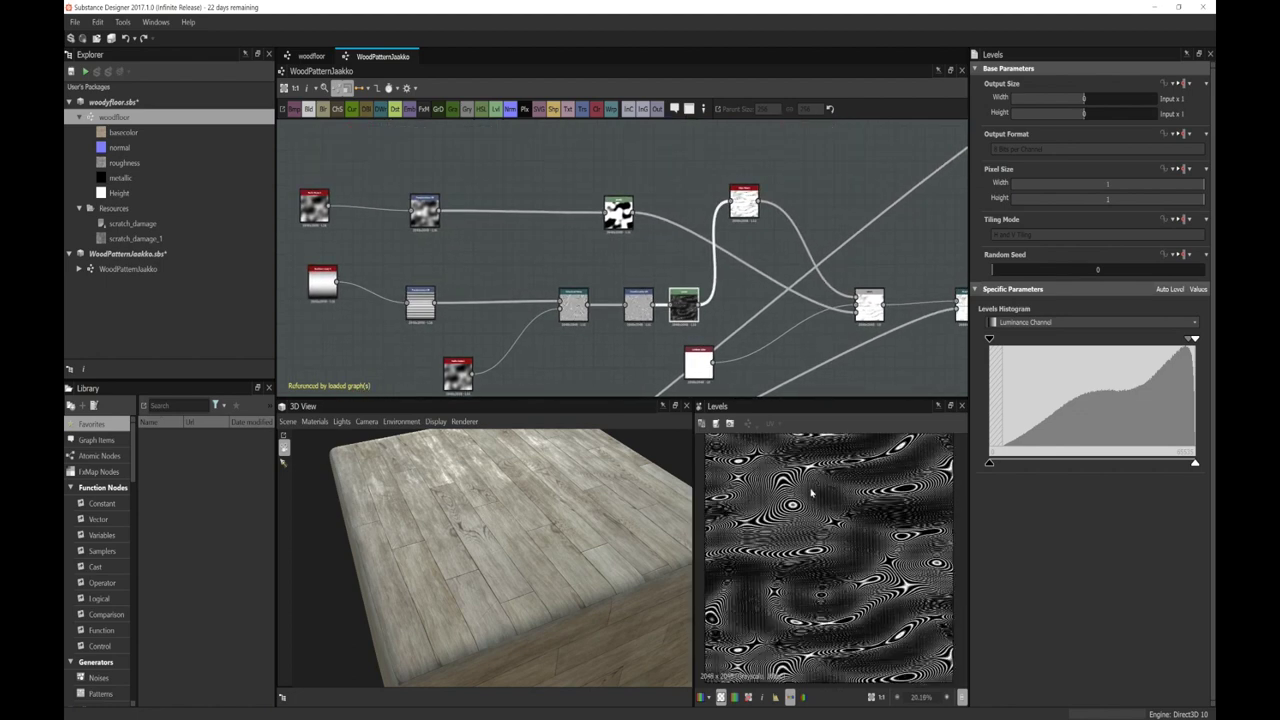
double_click(742, 201)
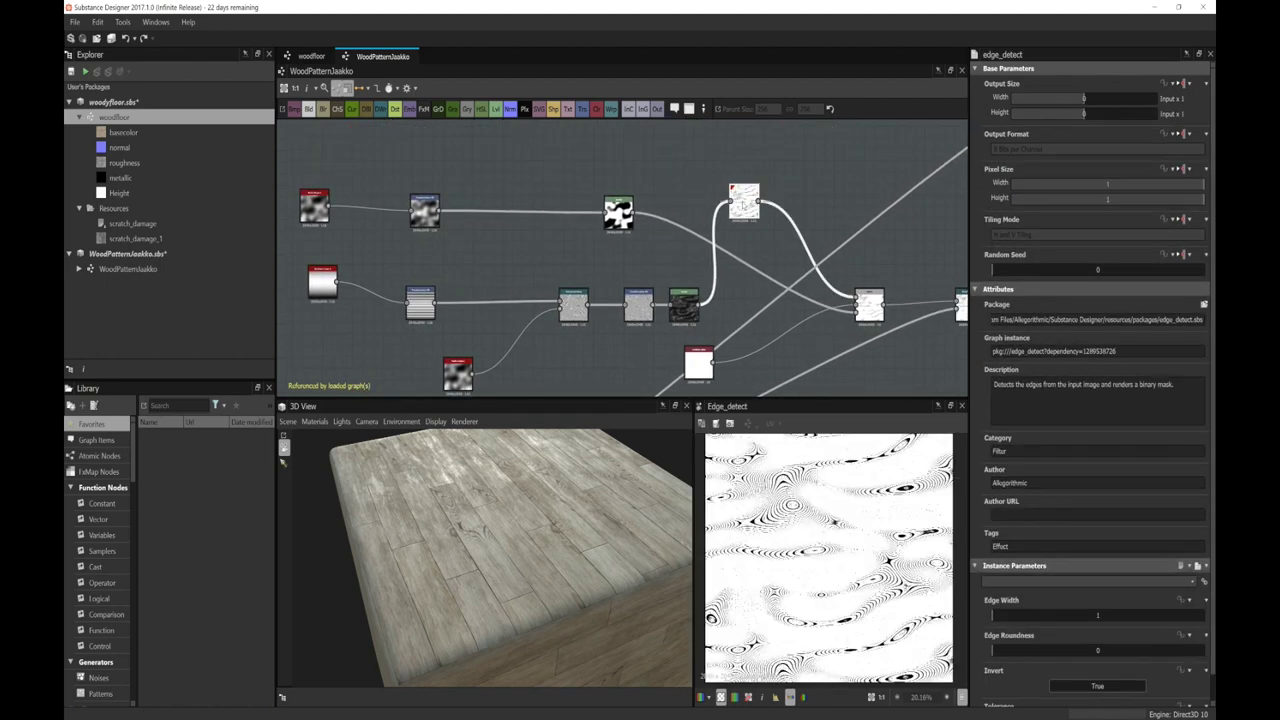
scroll(858, 542, up, 2)
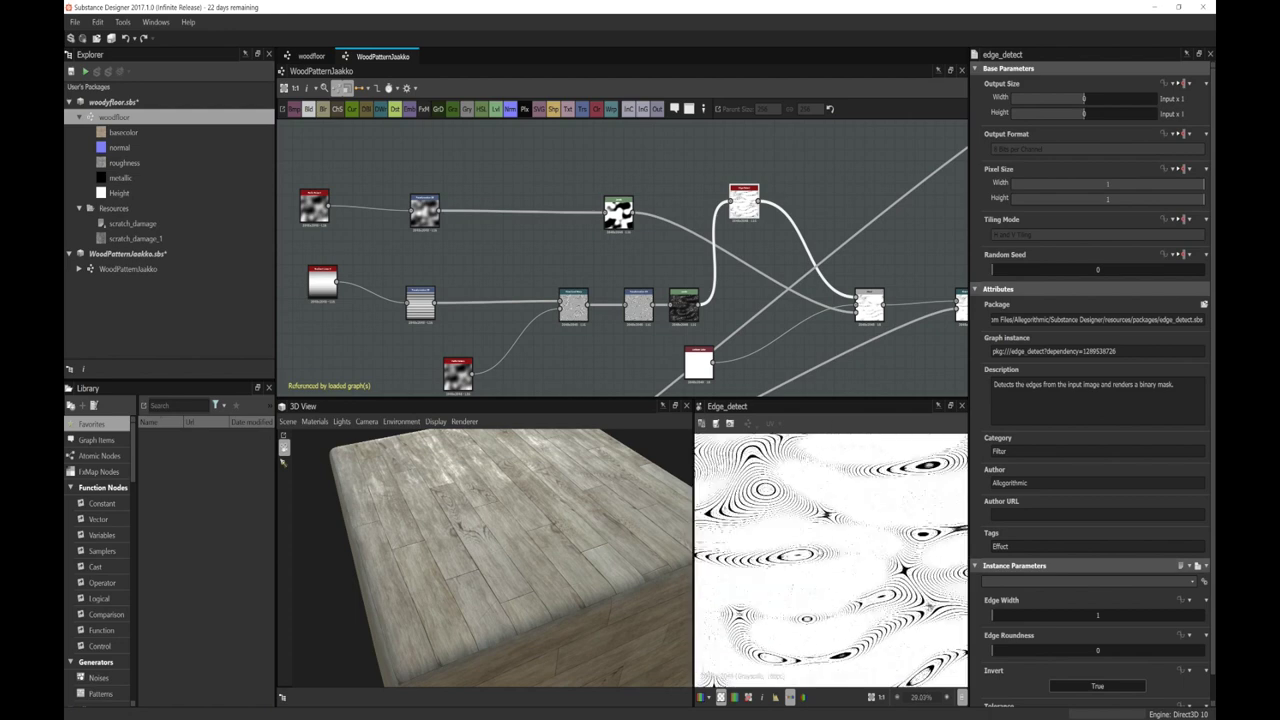
Step: Compare the output of the Levels node with the Edge Detect node it feeds, viewing the ring lines up close
double_click(683, 305)
double_click(743, 201)
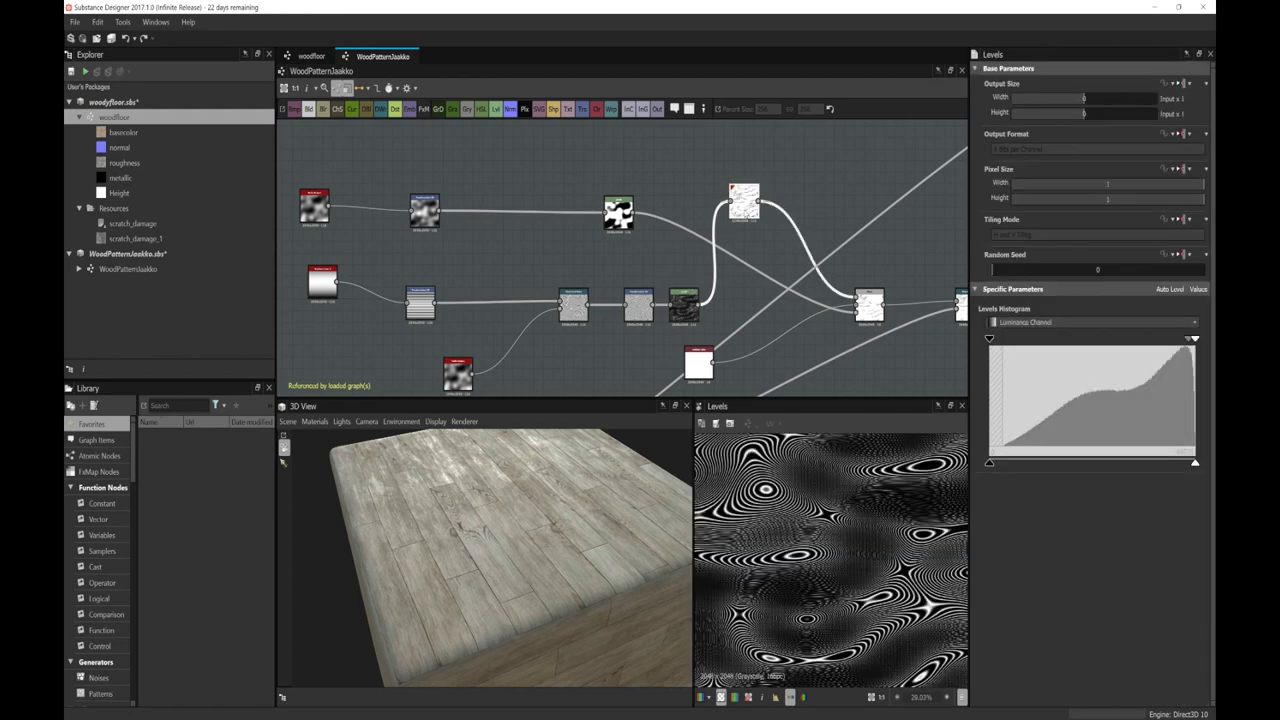
scroll(830, 560, up, 2)
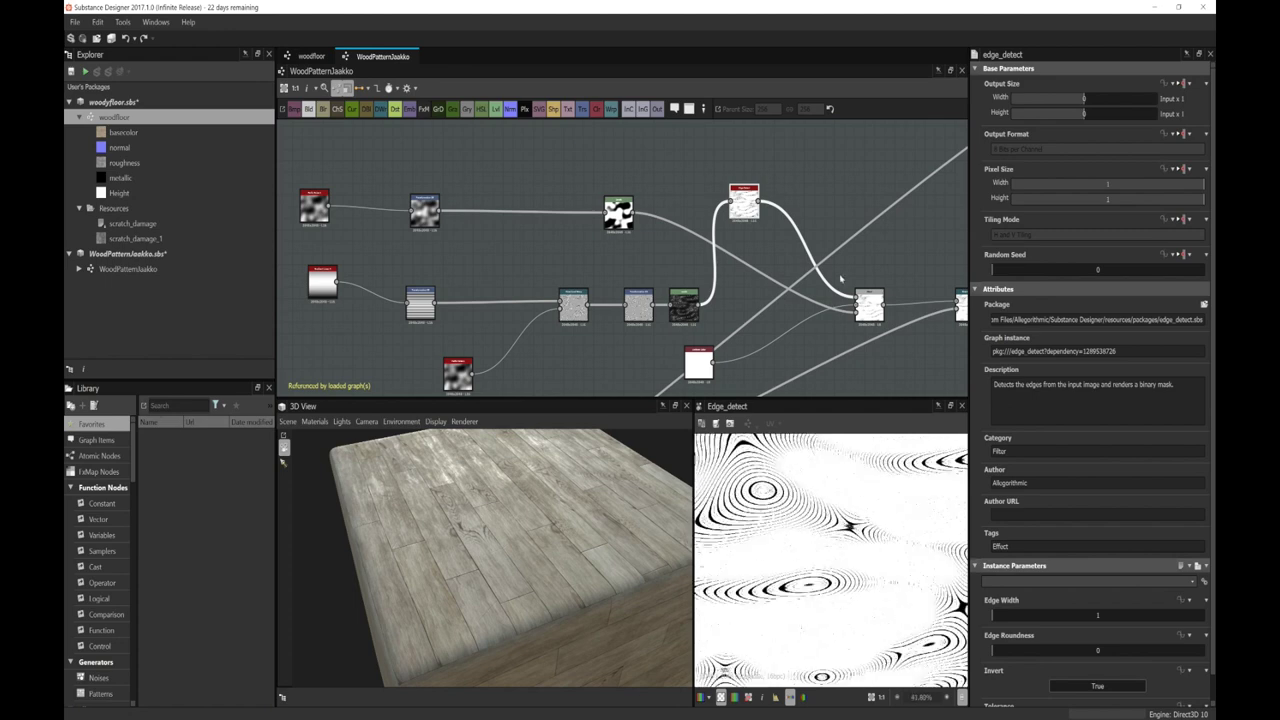
Step: Display the Blend node that combines the Edge Detect rings with the Uniform Color node, and view the Uniform Color output
double_click(869, 305)
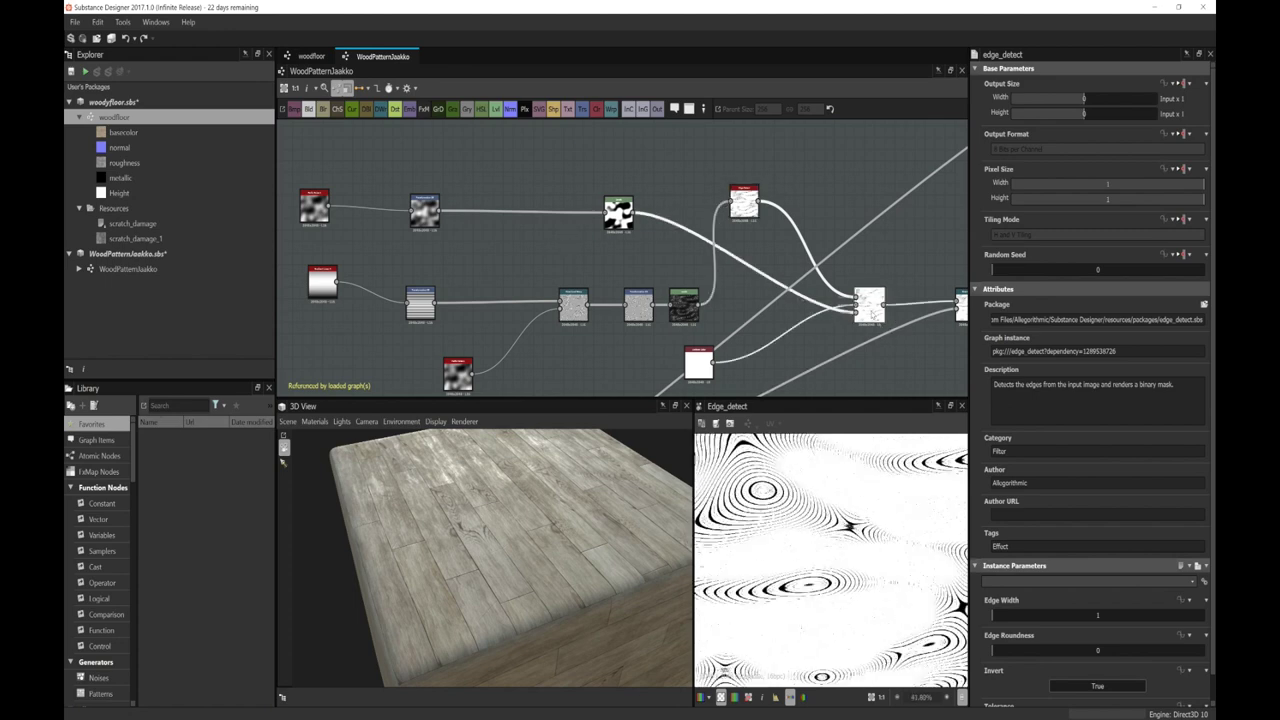
scroll(850, 340, down, 3)
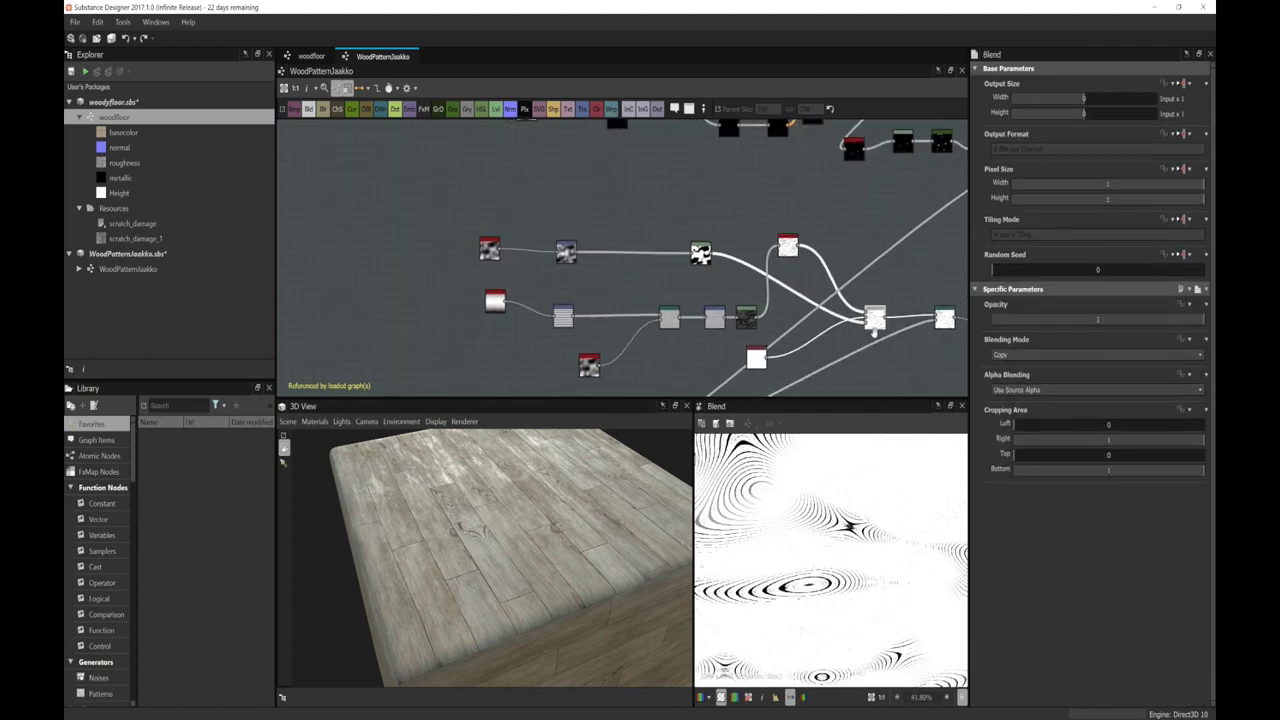
scroll(826, 287, up, 3)
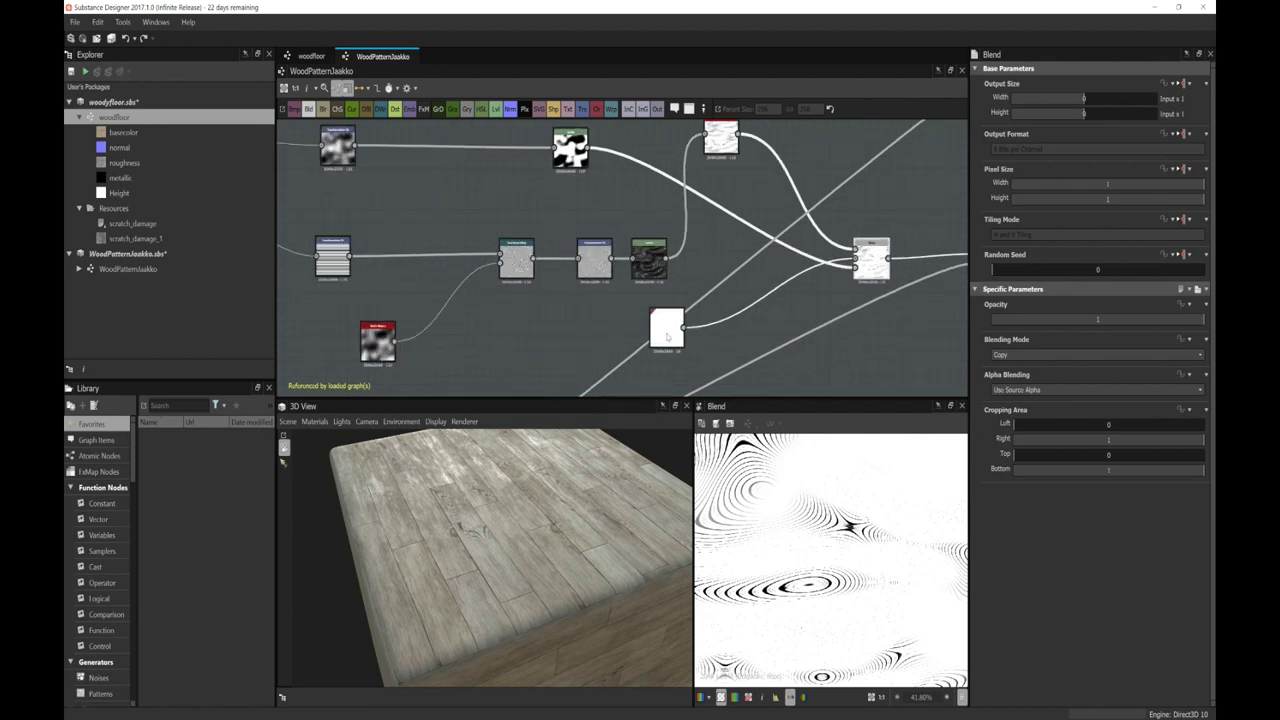
scroll(670, 334, down, 3)
double_click(667, 331)
scroll(793, 357, up, 3)
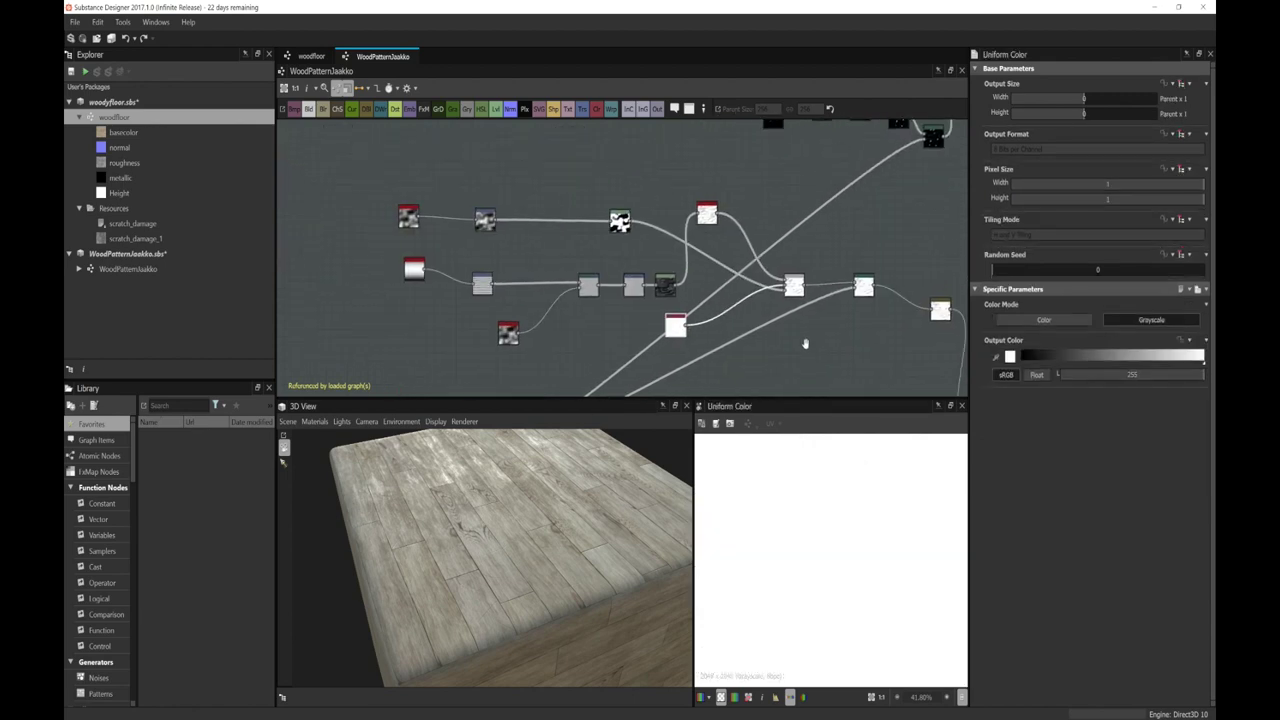
middle_drag(808, 334, 827, 414)
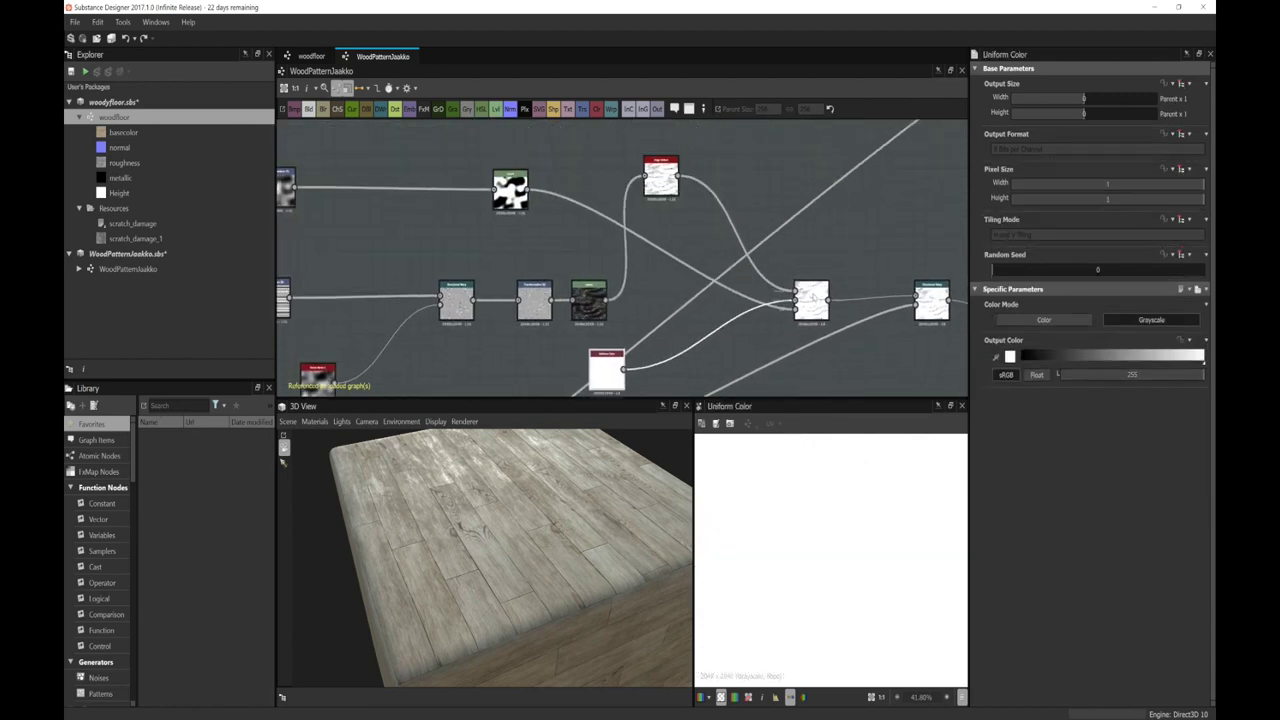
double_click(811, 298)
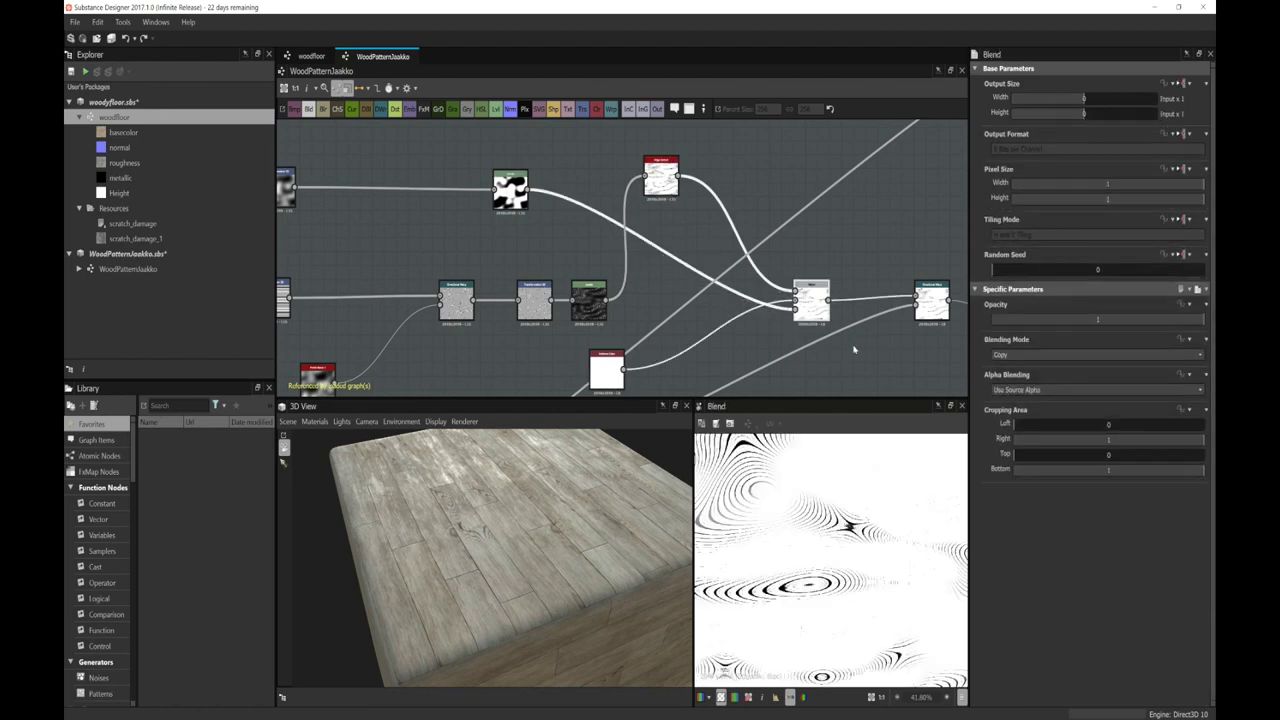
Step: Examine the Blend's mask by displaying its Levels node and the Perlin Noise 1 source
double_click(511, 193)
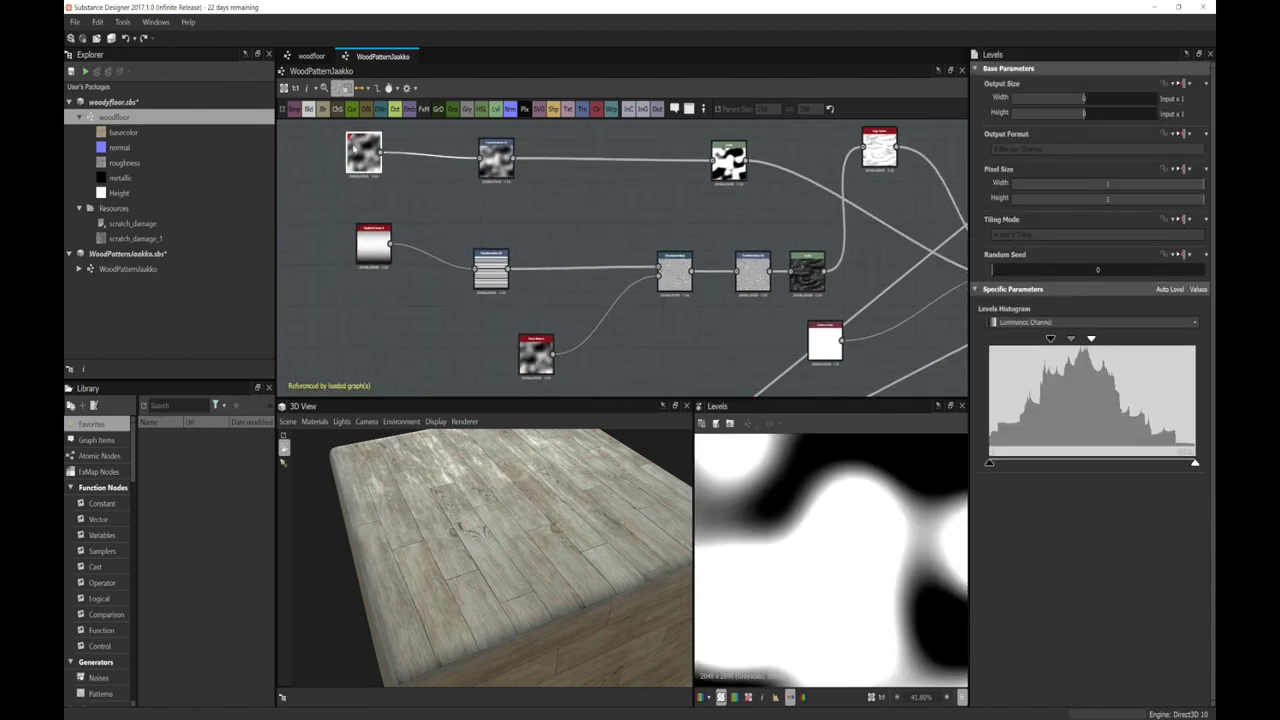
double_click(742, 280)
scroll(883, 342, down, 2)
middle_drag(883, 342, 703, 336)
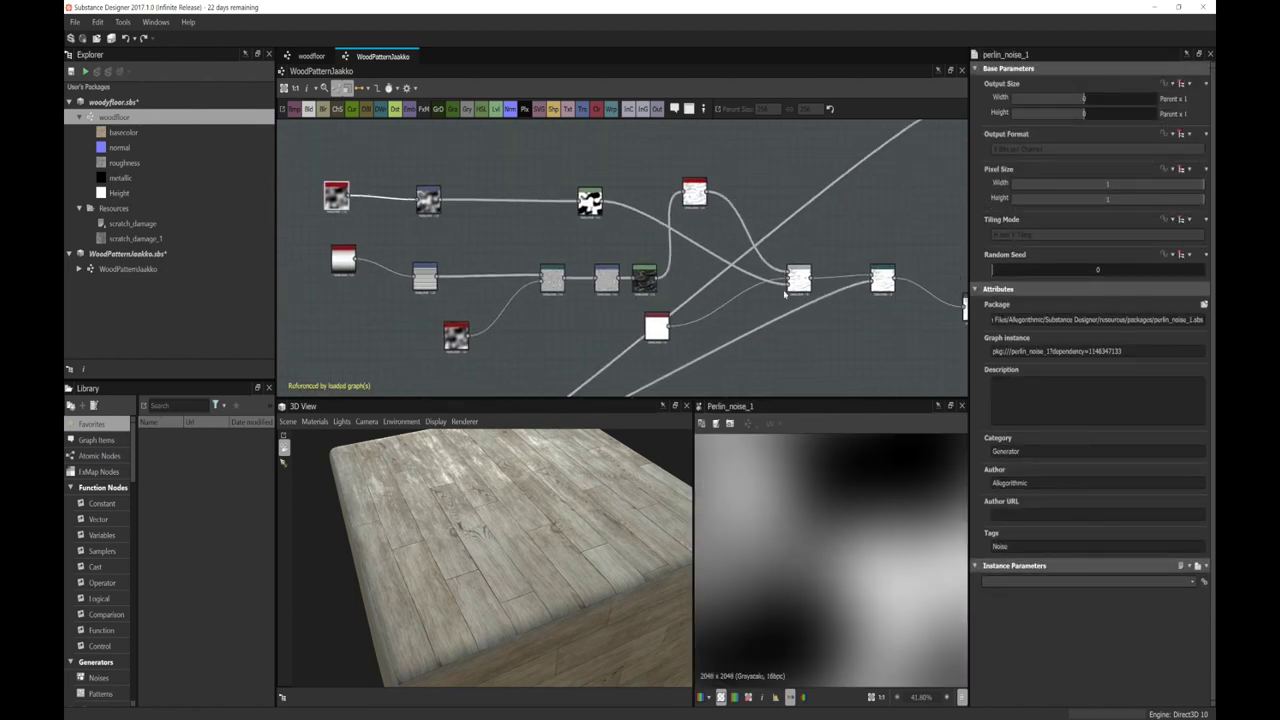
Step: Compare the full Edge Detect ring pattern with the masked Blend output
double_click(796, 278)
double_click(694, 192)
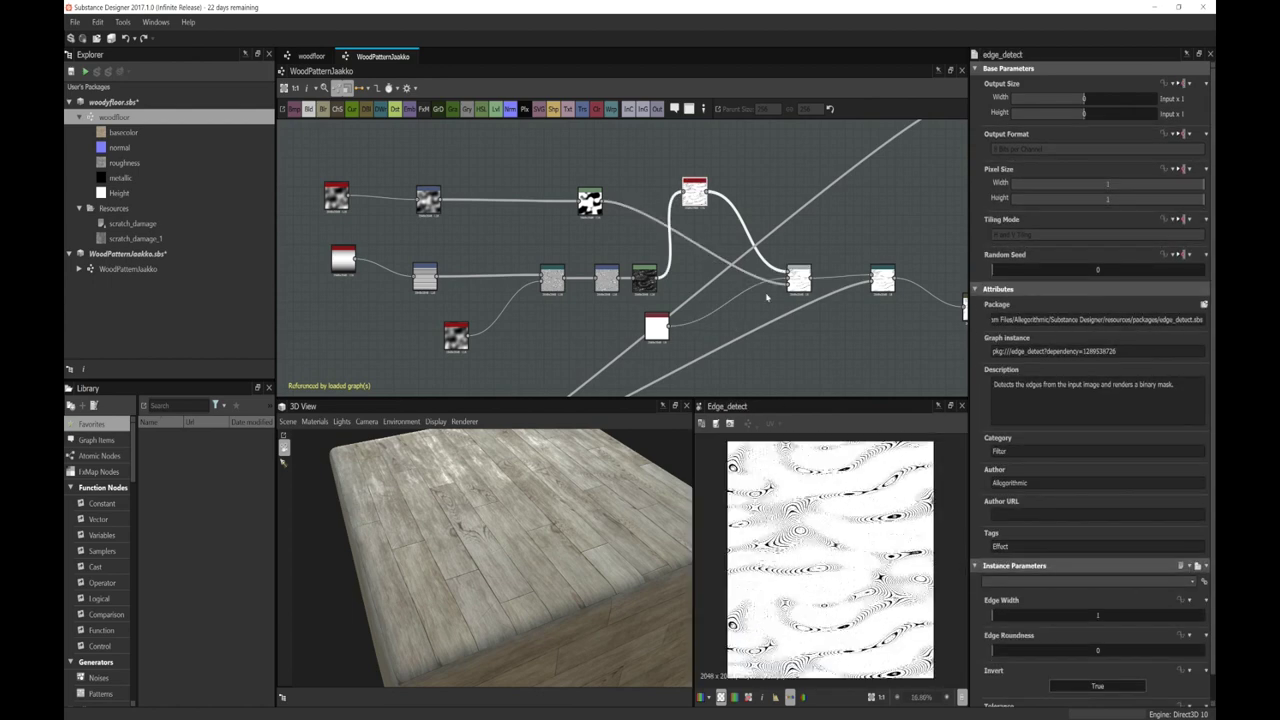
double_click(882, 281)
middle_drag(883, 284, 724, 255)
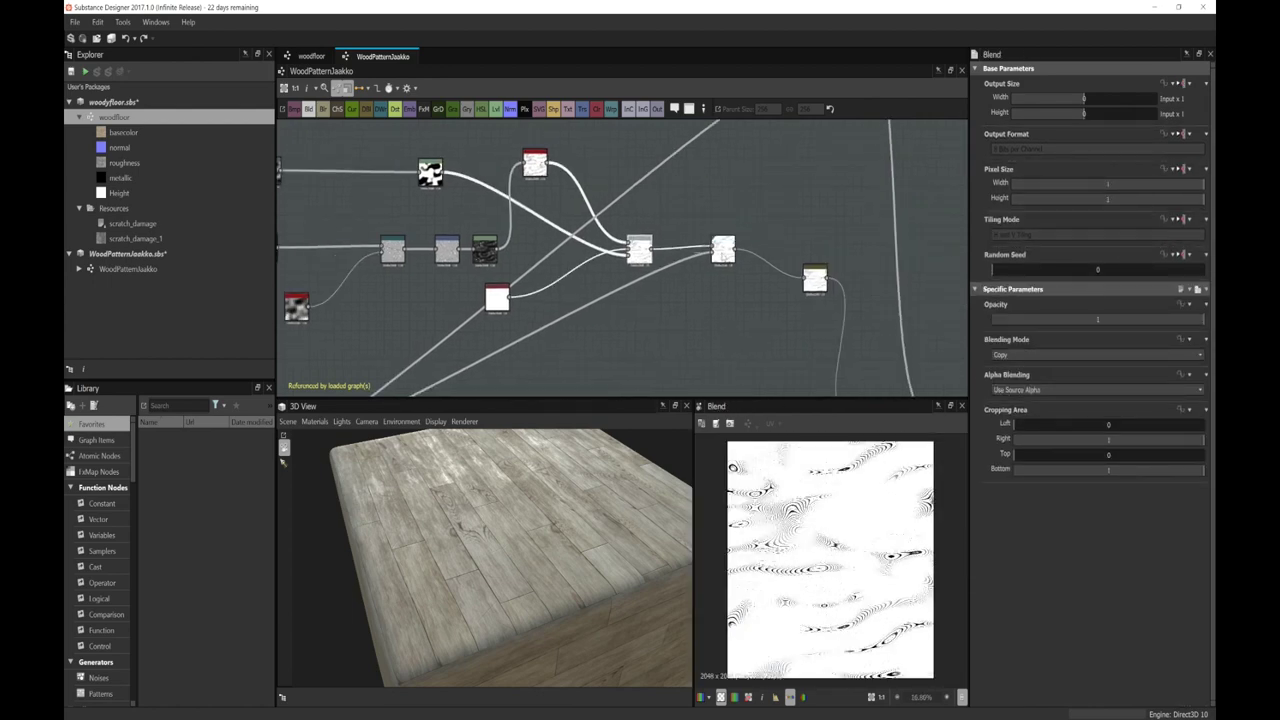
Step: Display the Directional Warp following the ring Blend and inspect its distorted ring lines up close
double_click(723, 250)
middle_drag(738, 298, 783, 259)
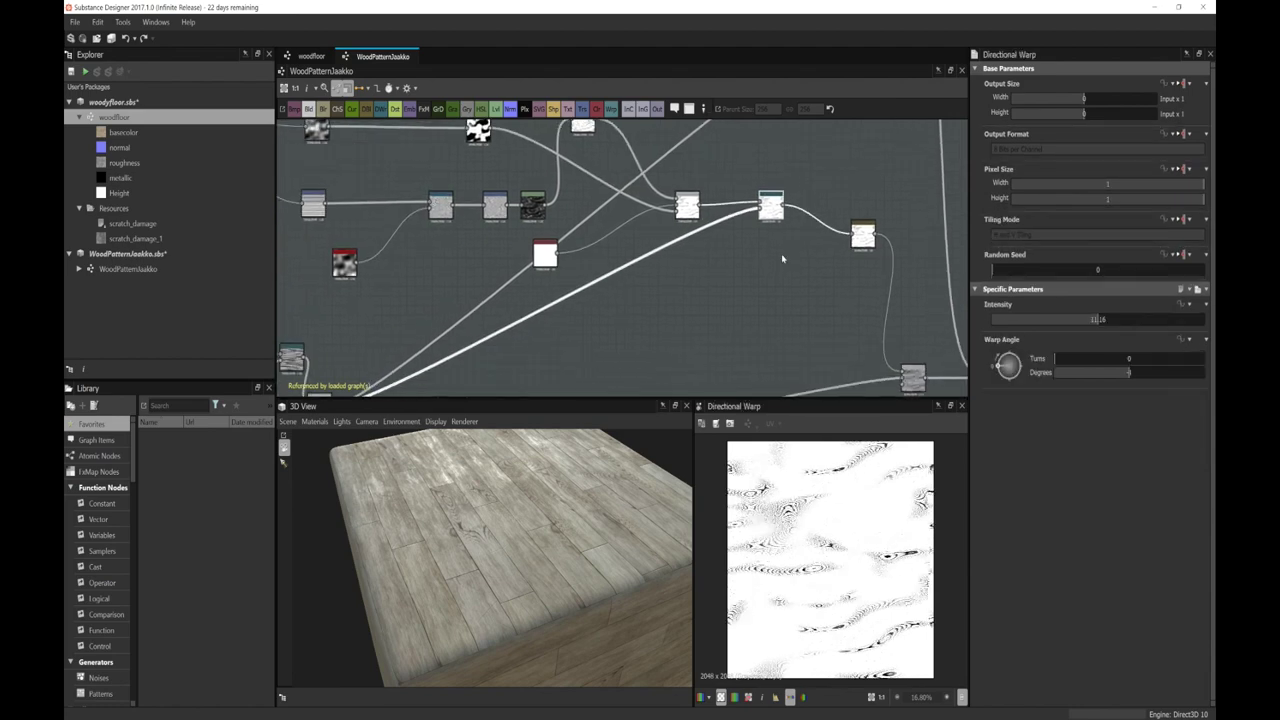
scroll(760, 251, down, 1)
scroll(826, 496, up, 5)
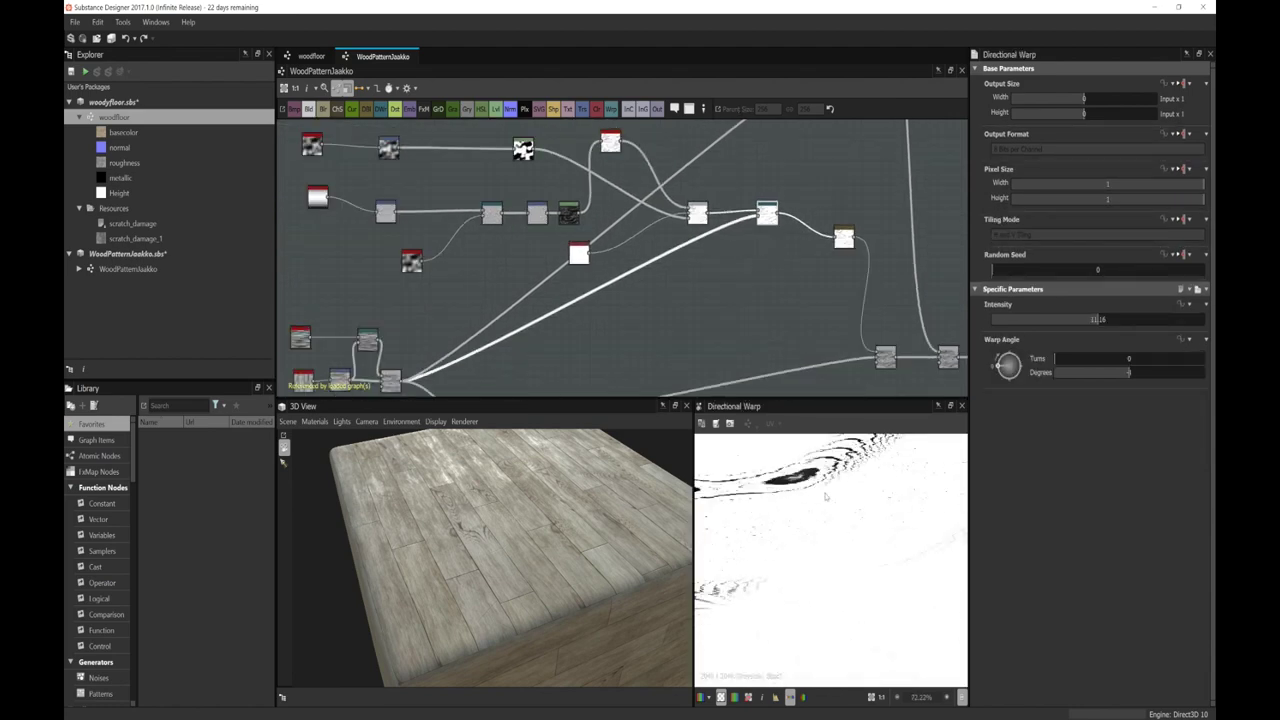
middle_drag(826, 496, 812, 526)
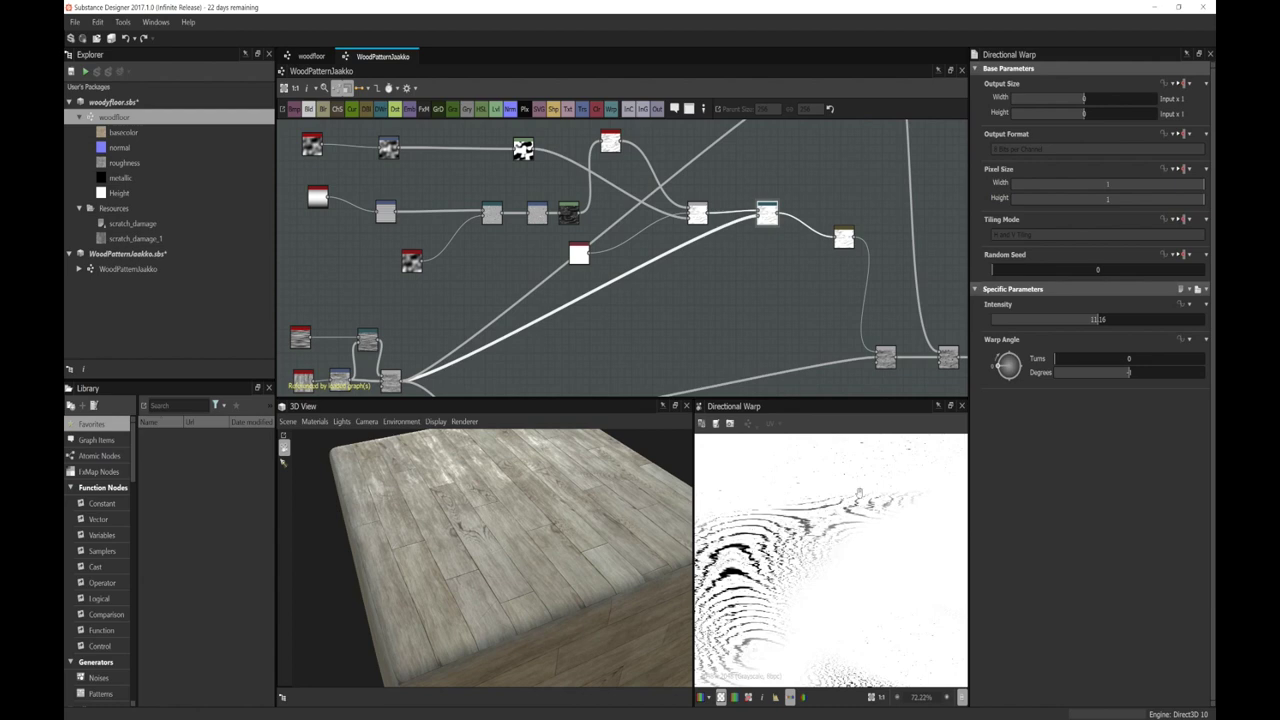
scroll(858, 492, down, 2)
Step: Display the wood grain Blend that drives the Directional Warp, and return to the warp's output
middle_drag(575, 338, 728, 292)
click(548, 342)
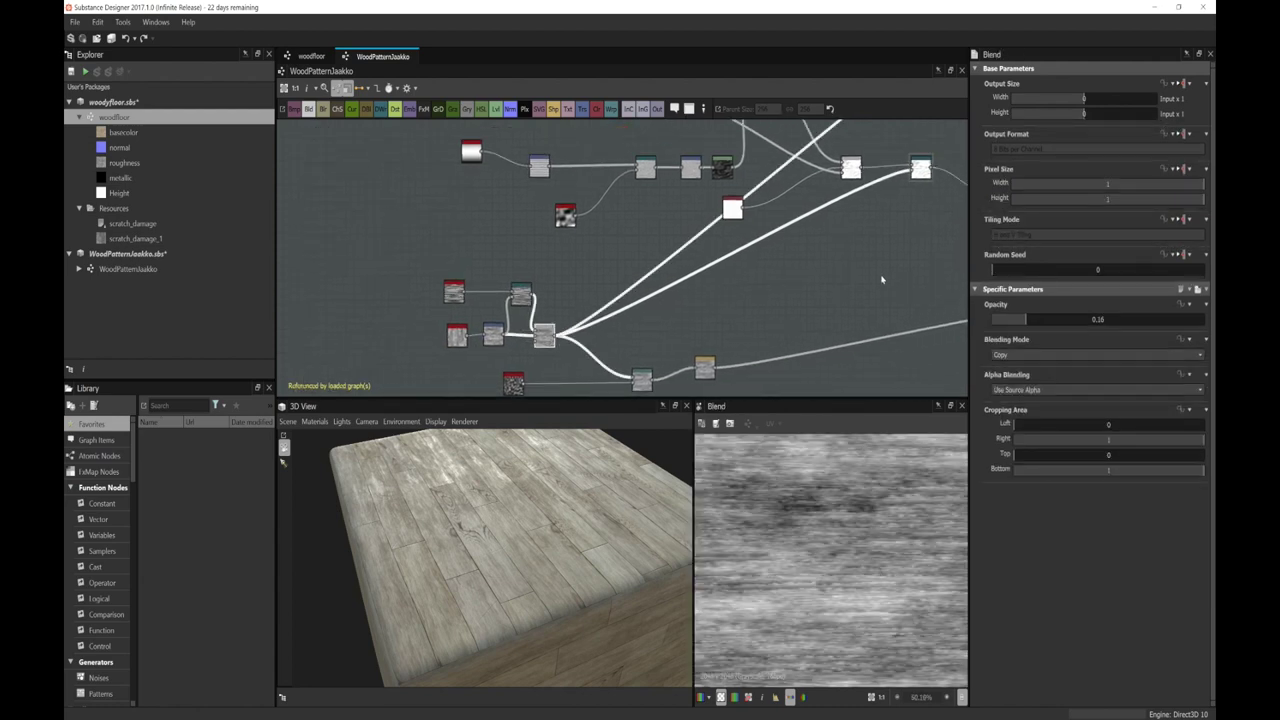
click(920, 167)
middle_drag(920, 167, 792, 221)
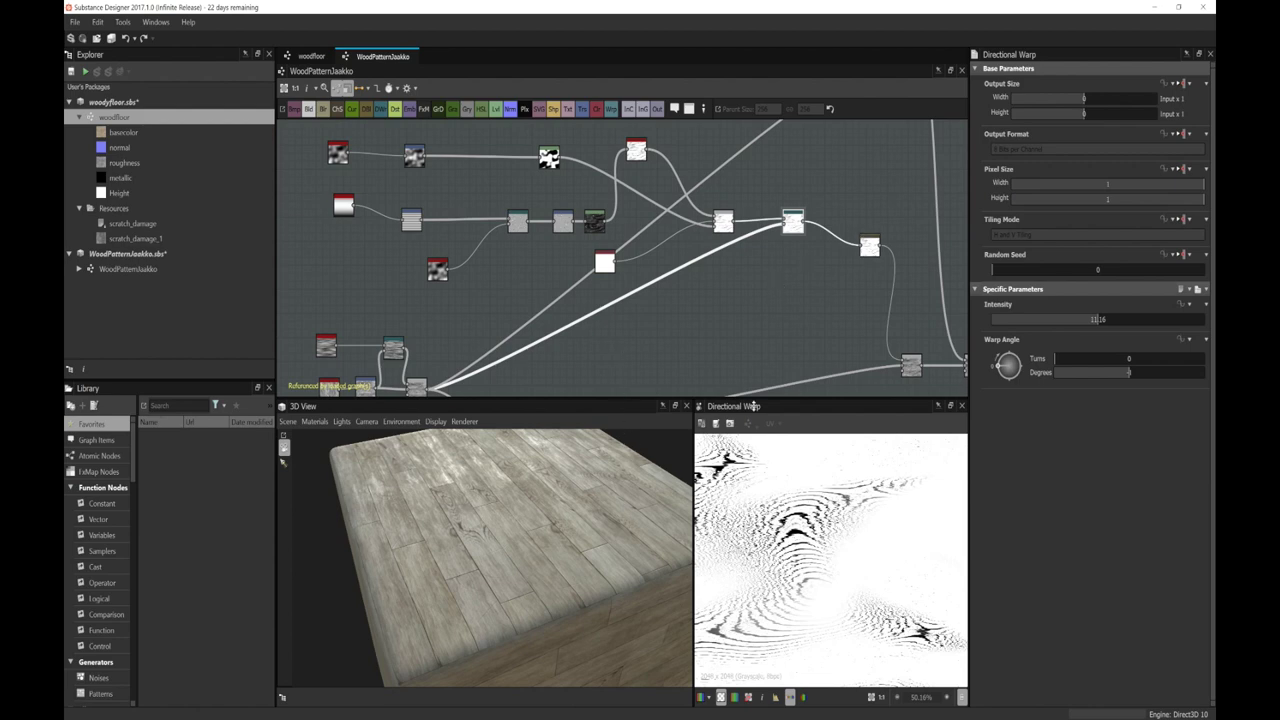
Step: Display the Directional Blur after the warp and the Multiply Blend that merges the rings with the grain
click(869, 246)
middle_drag(845, 320, 822, 260)
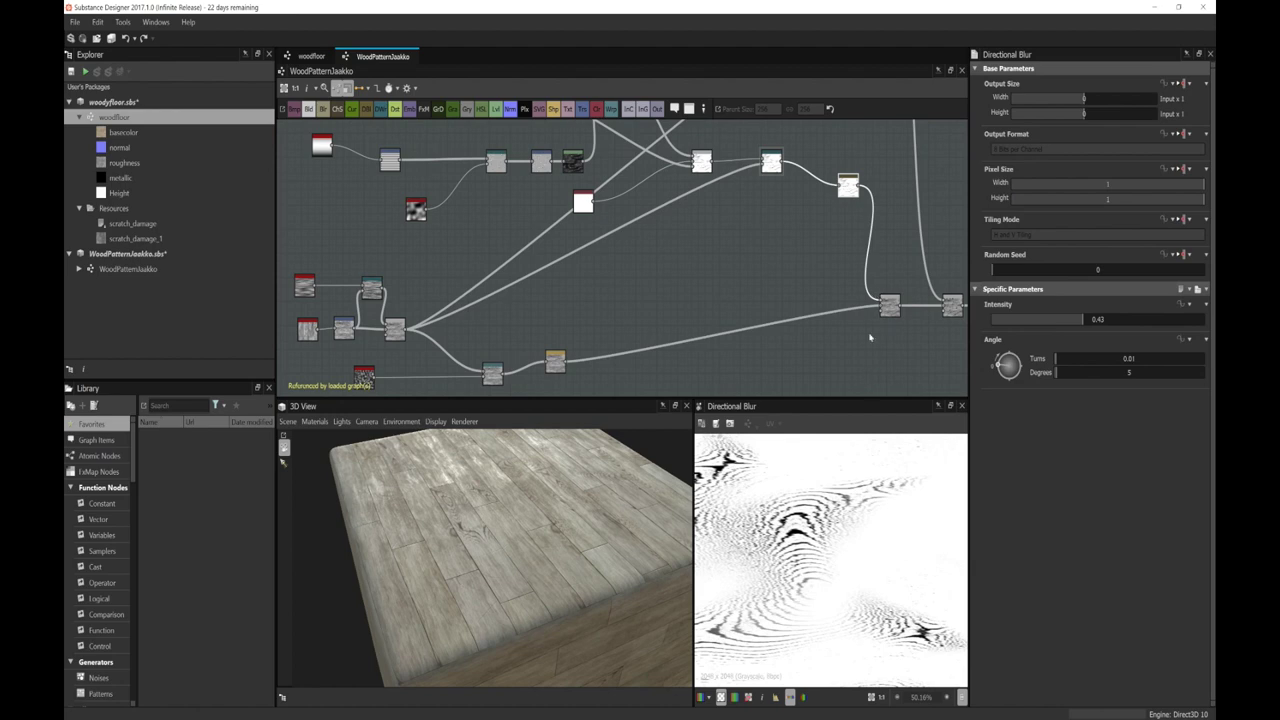
click(889, 305)
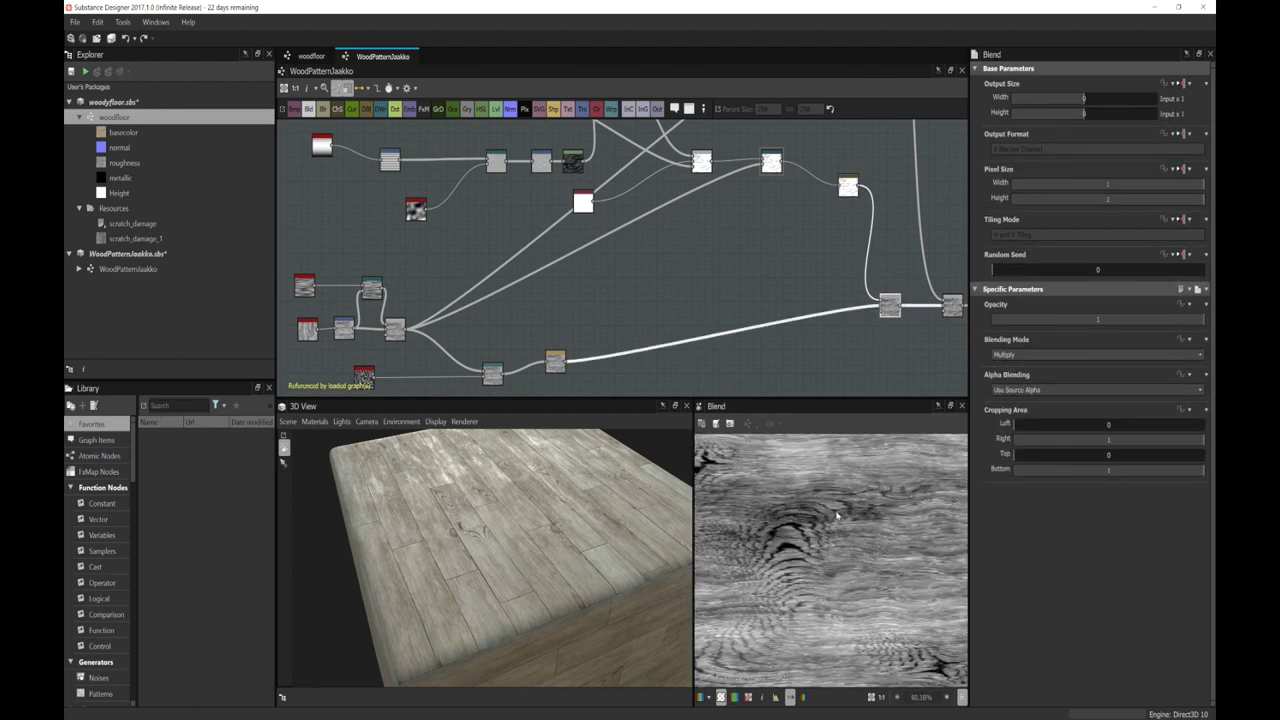
scroll(837, 515, down, 5)
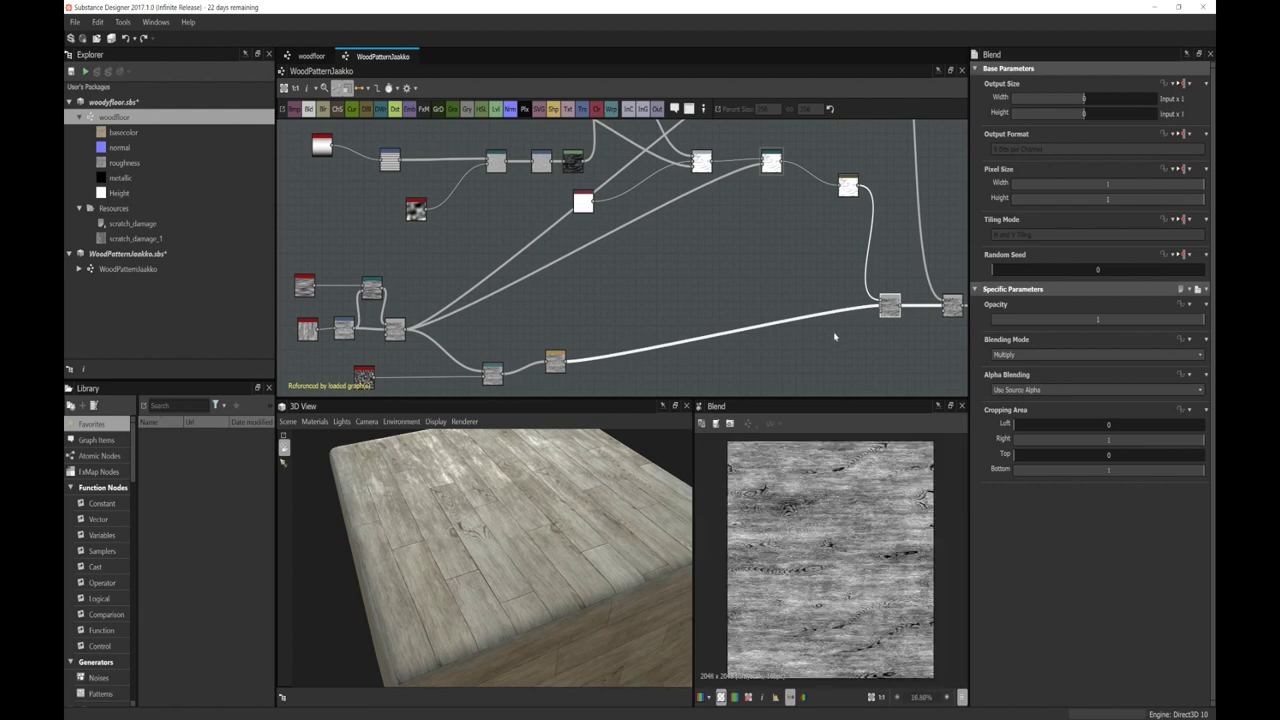
Step: Trace the knot branch from its final Blend to the Shape node at its start, and review the Shape's parameters
scroll(785, 344, down, 4)
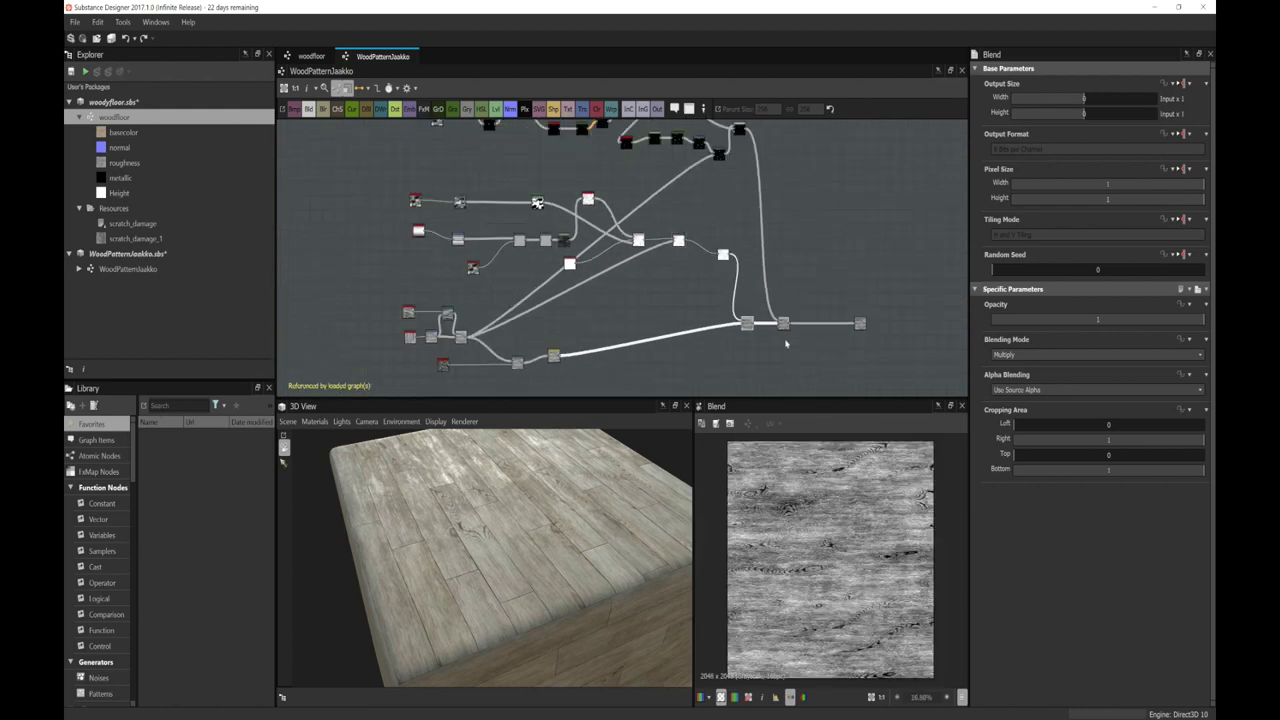
middle_drag(788, 333, 831, 398)
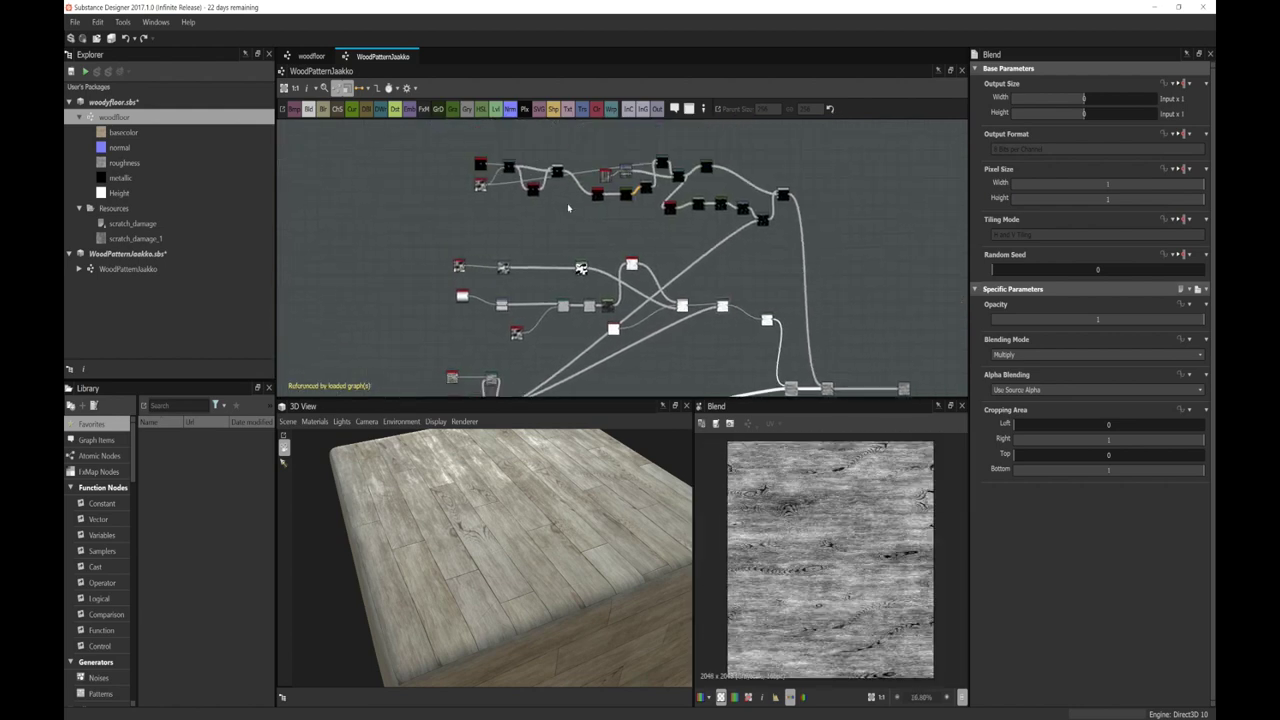
middle_drag(820, 292, 814, 286)
click(820, 347)
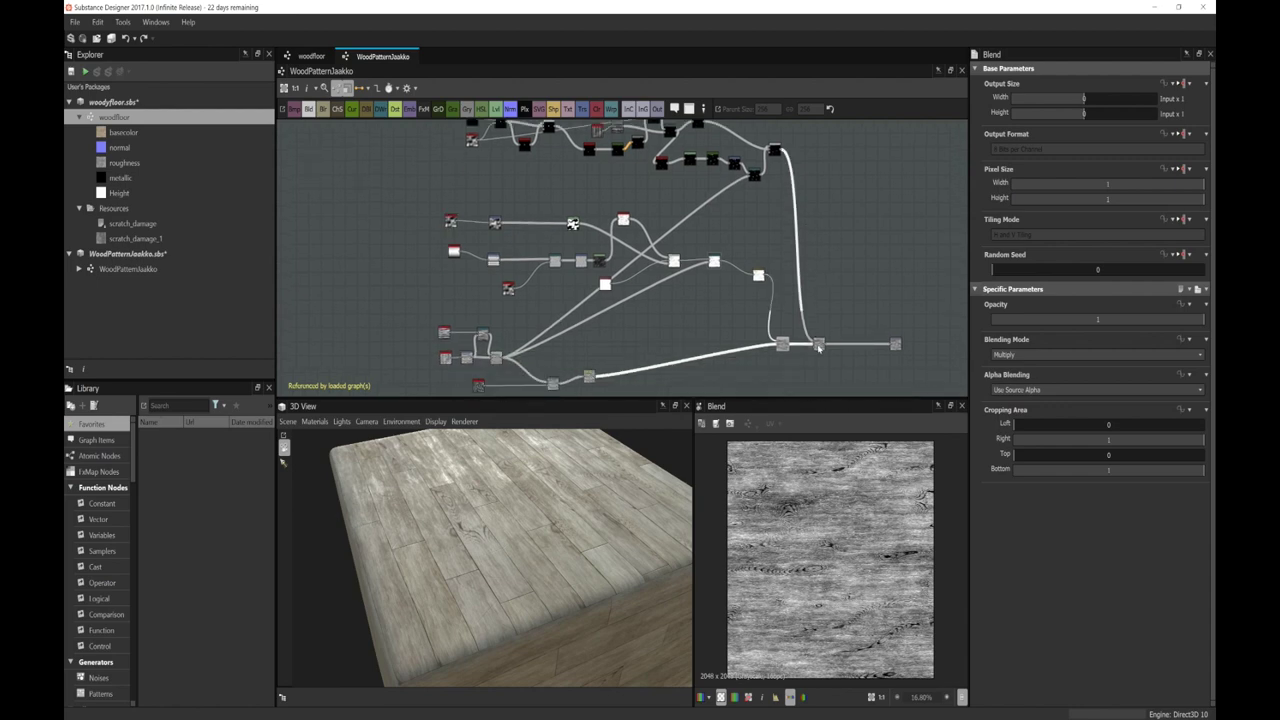
middle_drag(476, 122, 513, 181)
click(511, 179)
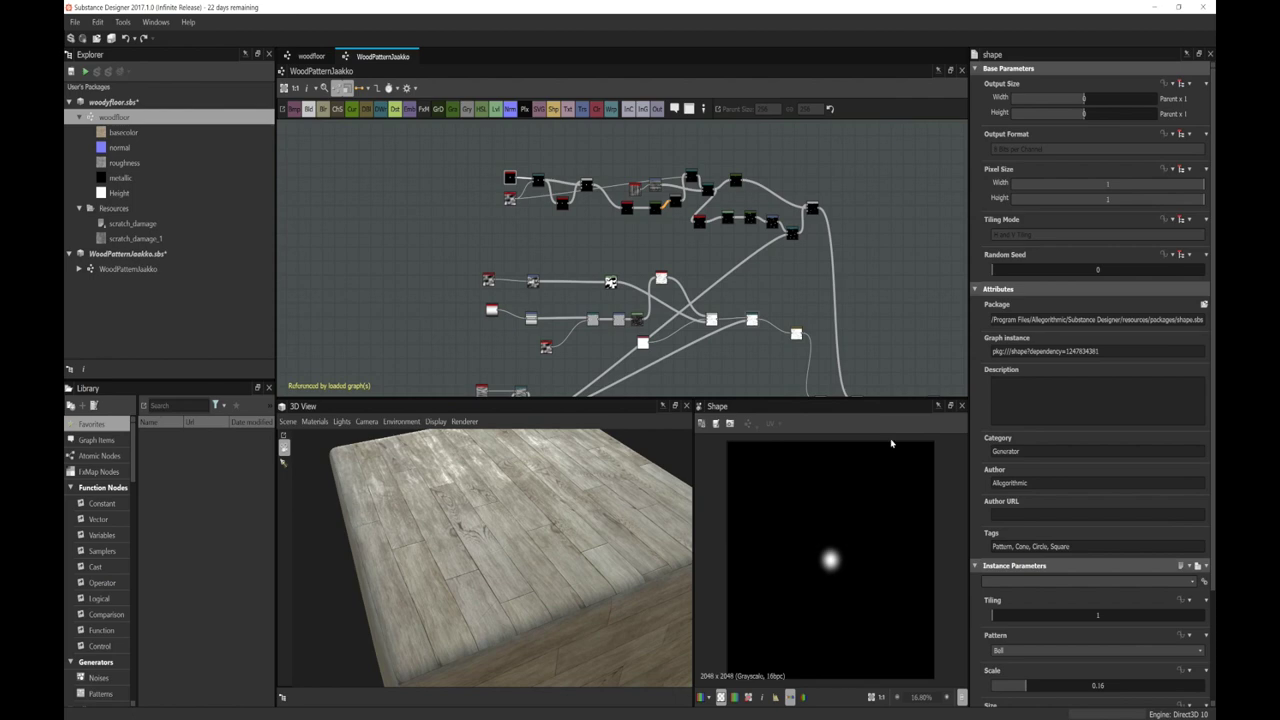
scroll(985, 611, down, 1)
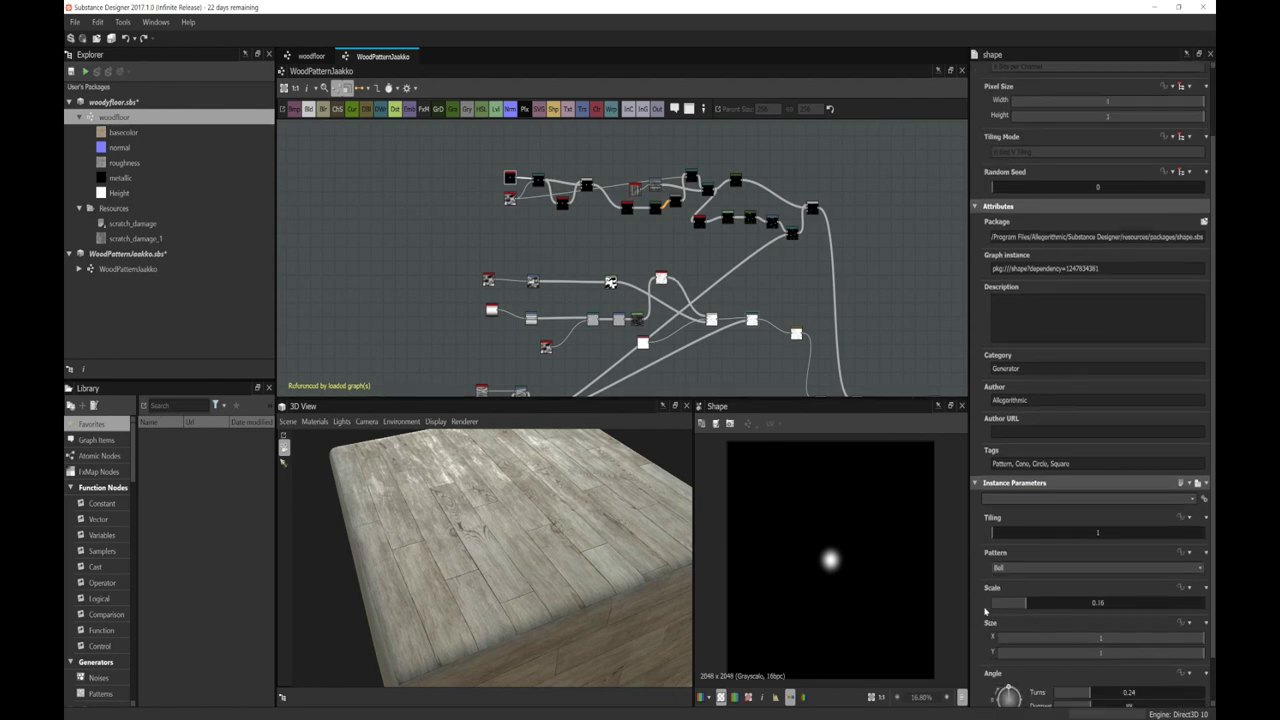
Step: Display the knot branch's Perlin Noise 1 and the Directional Warp that distorts the shape, and inspect the warped spot
click(510, 198)
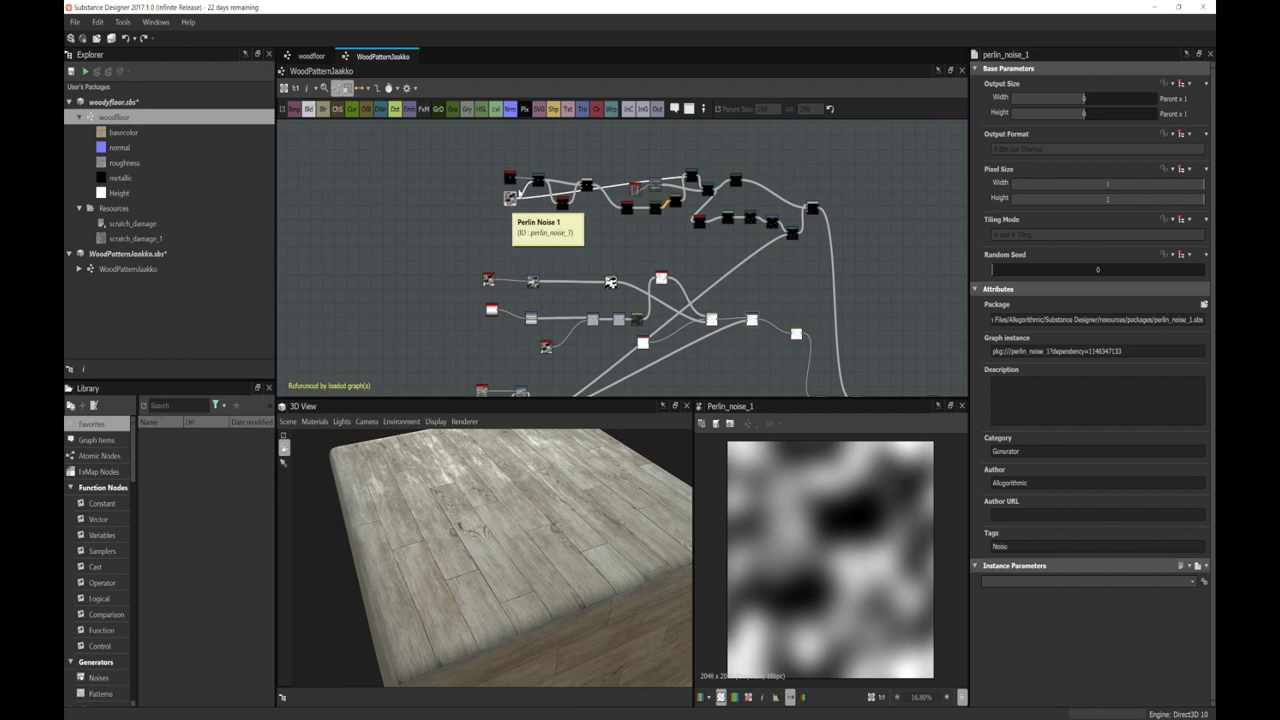
click(538, 181)
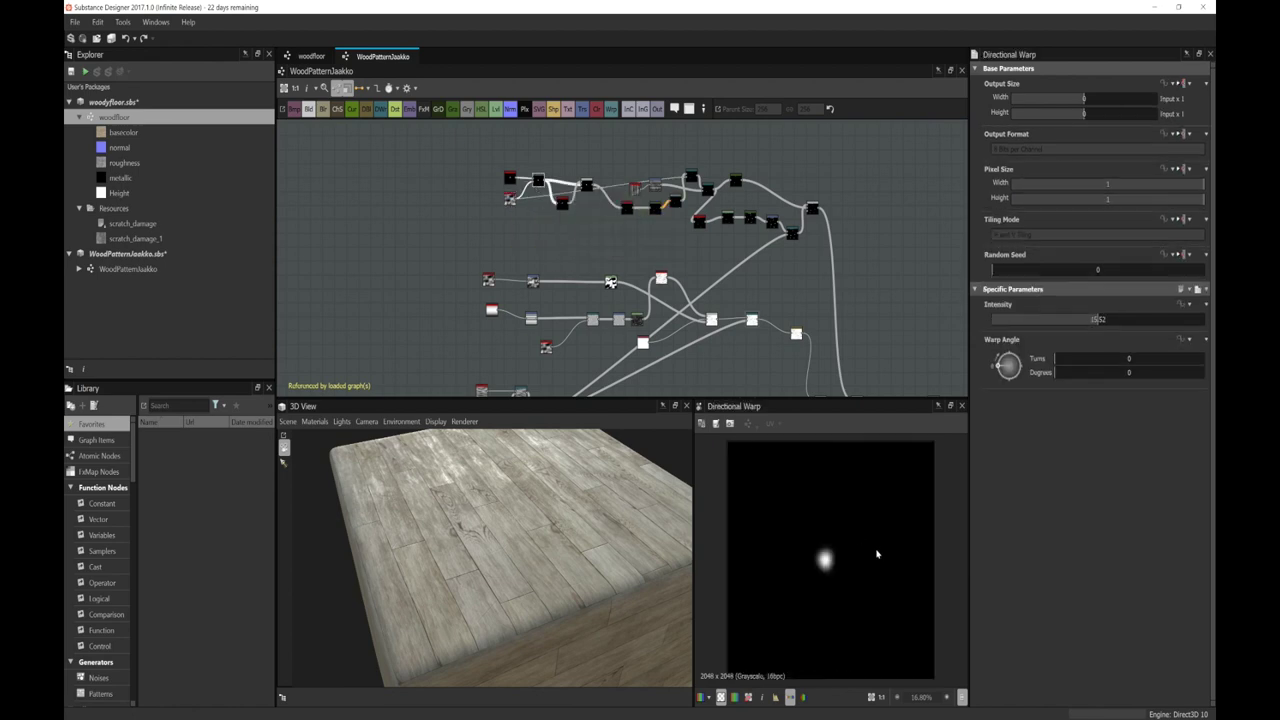
scroll(847, 560, up, 3)
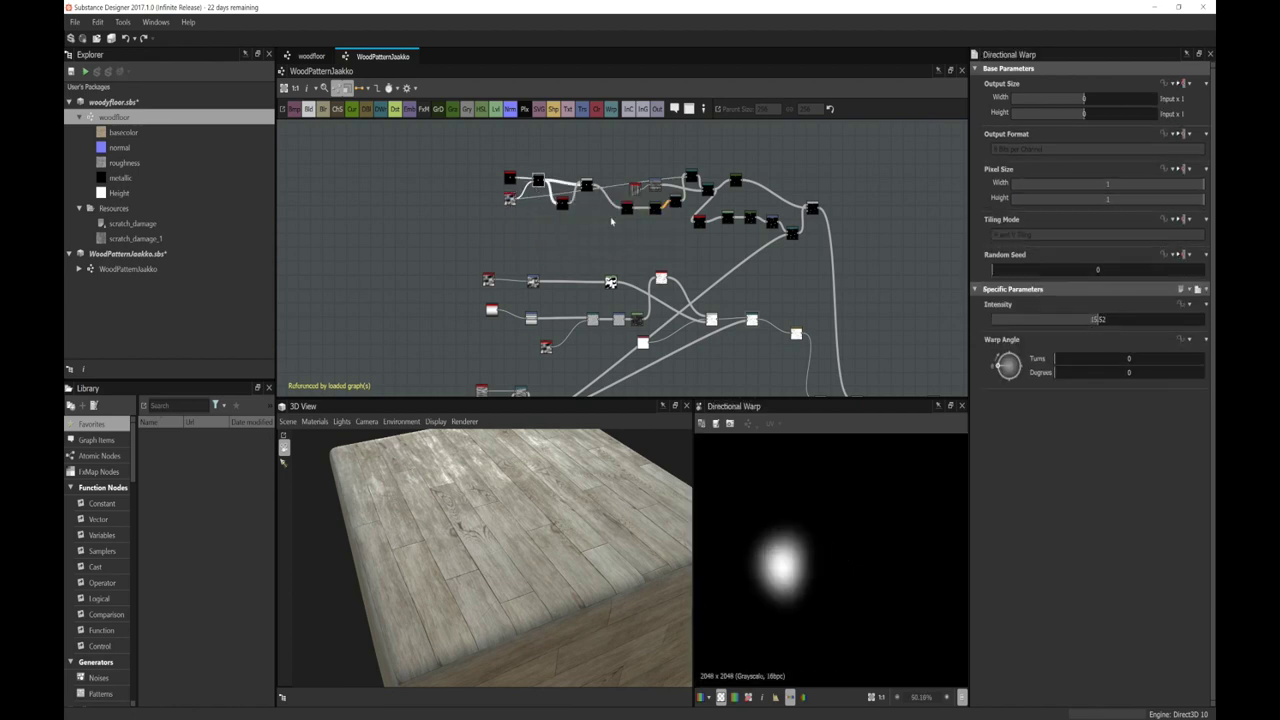
Step: Examine the Add (Linear Dodge) Blend of the warped knot shape and the Edge Detect node feeding it
double_click(586, 185)
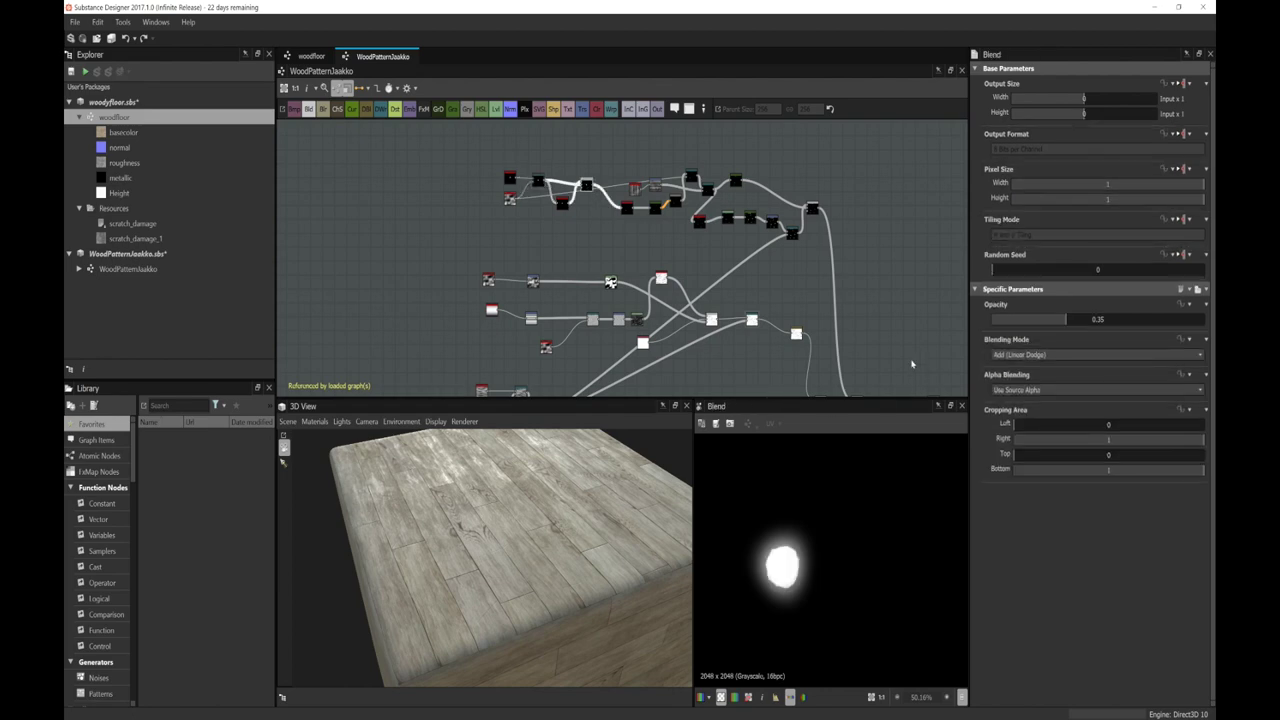
scroll(632, 205, up, 5)
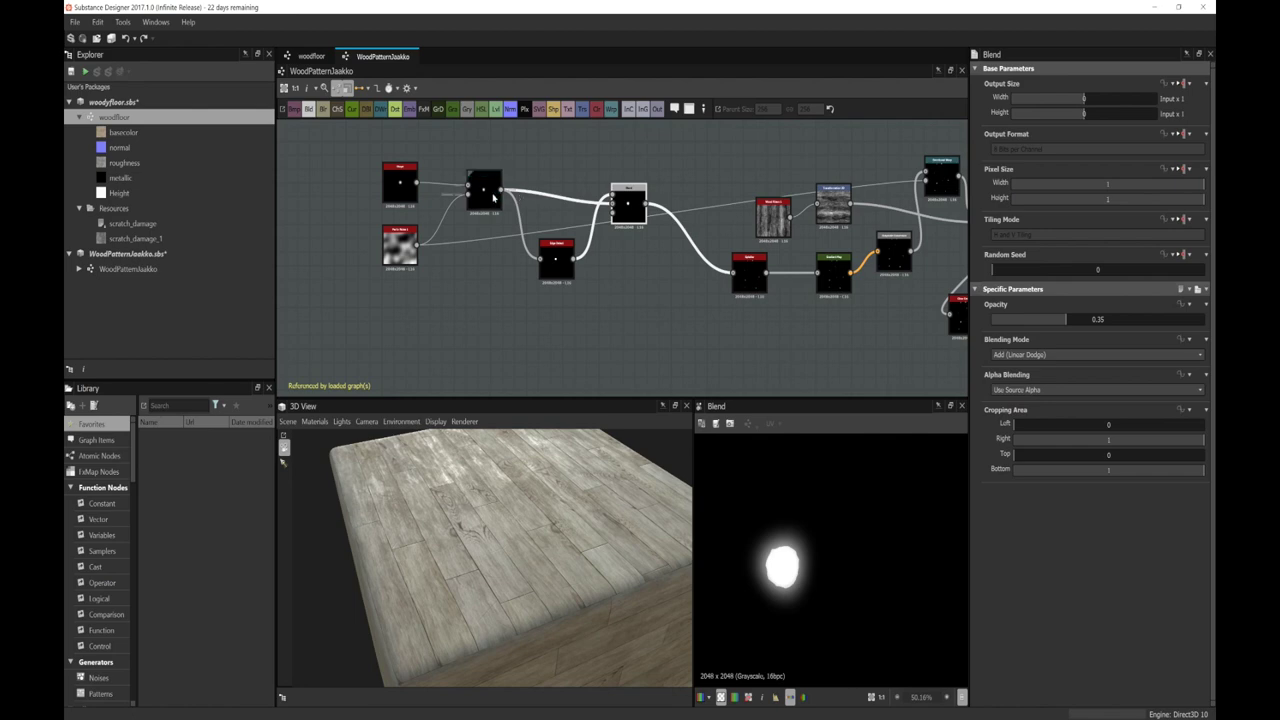
double_click(558, 262)
double_click(628, 203)
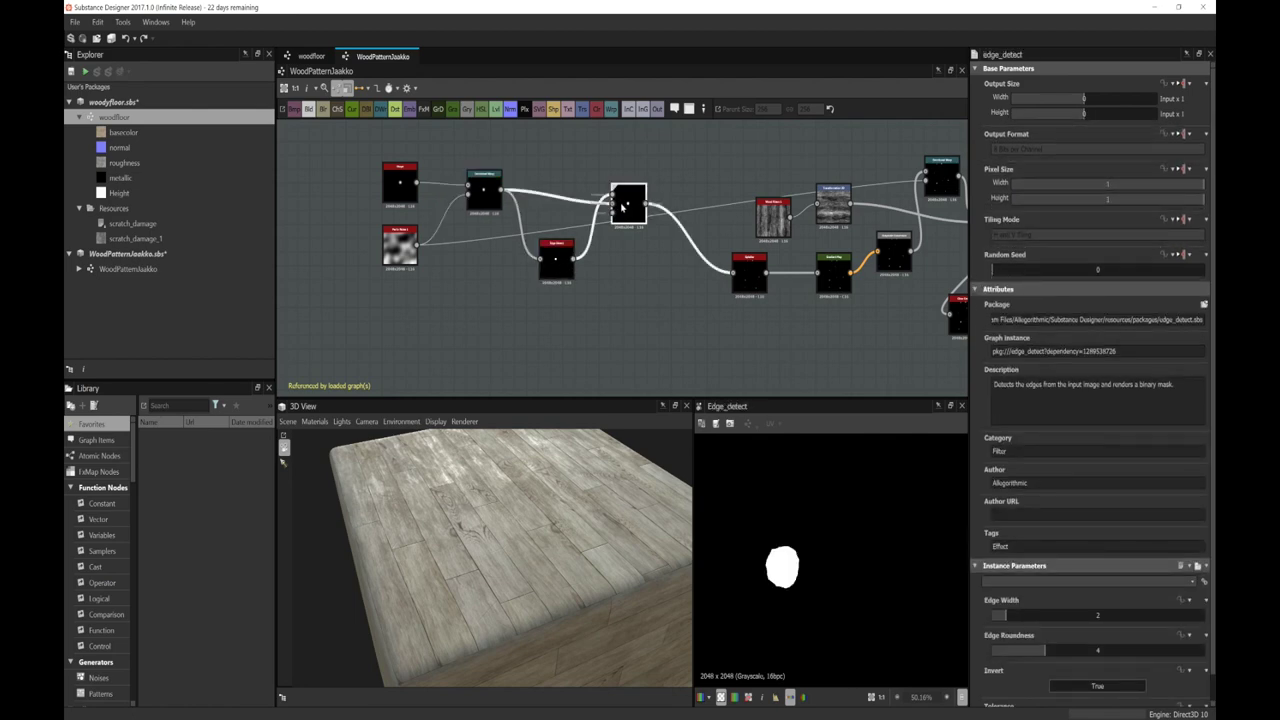
Step: Display the Splatter node that scatters the knot shape and view its whole pattern
middle_drag(773, 302, 734, 324)
double_click(719, 300)
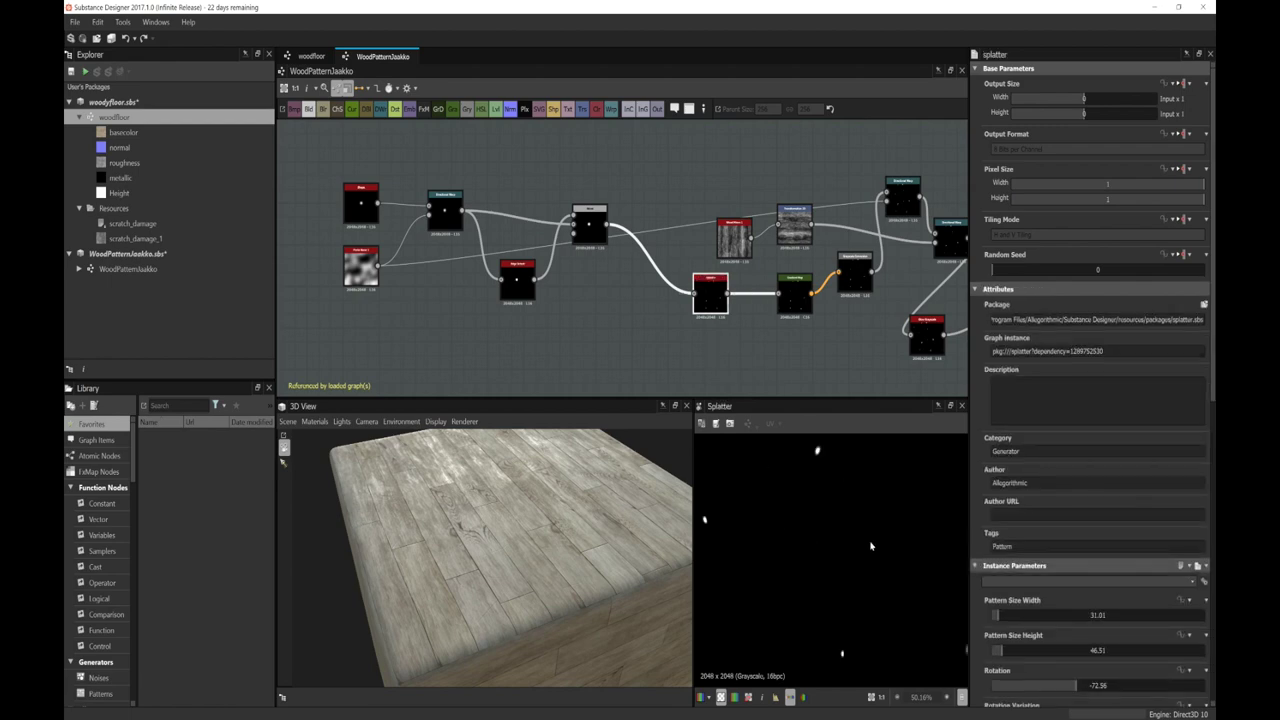
scroll(870, 546, down, 3)
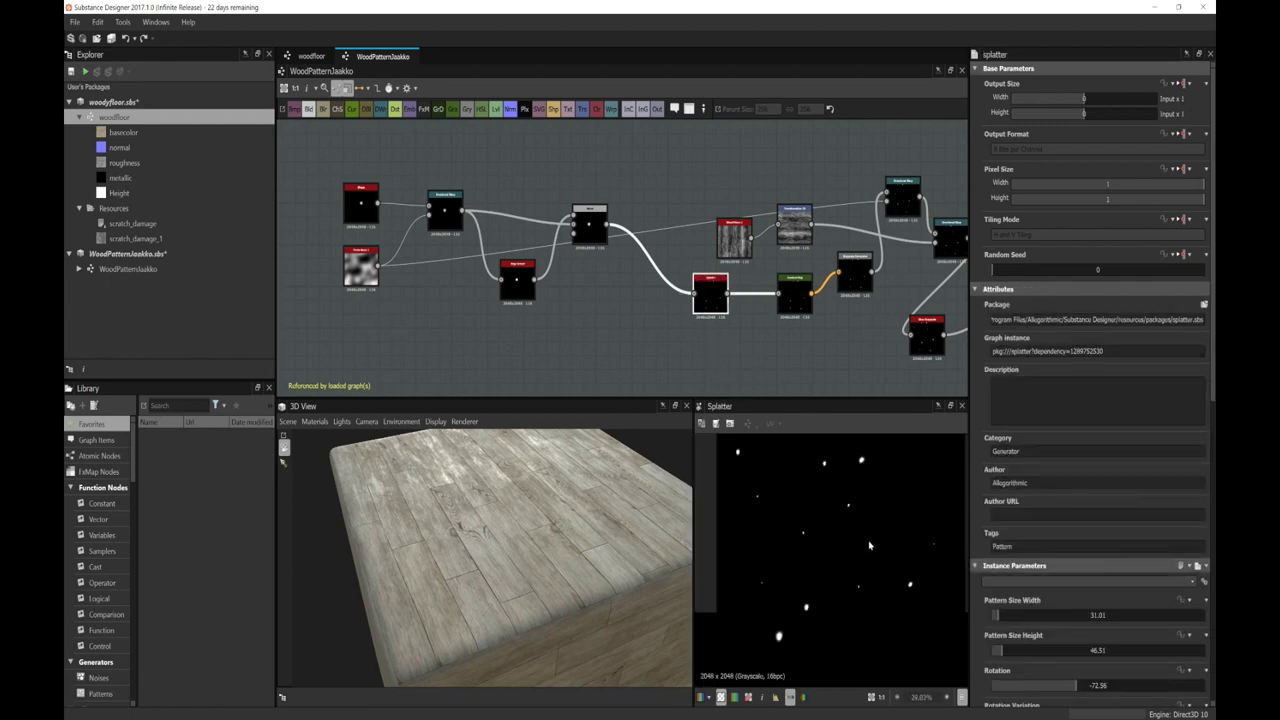
Step: Display the Gradient Map node after the Splatter and inspect the knots' rings up close
middle_drag(811, 350, 672, 350)
double_click(656, 294)
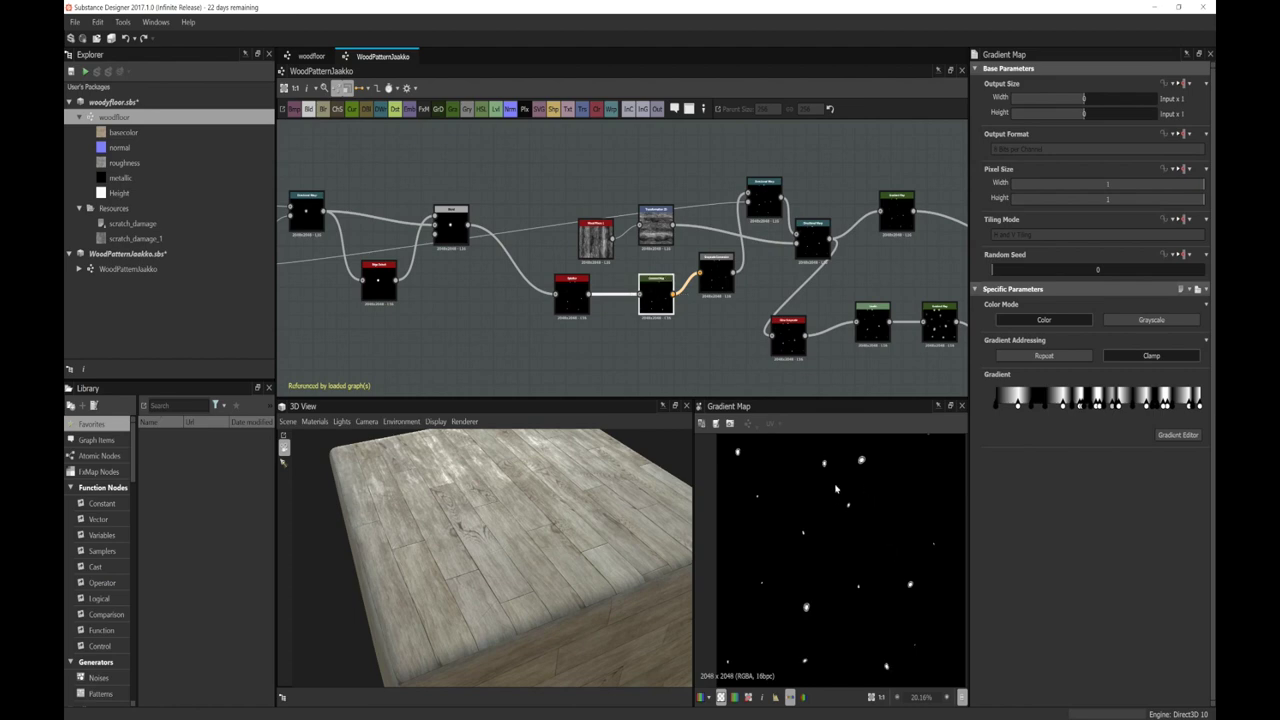
scroll(838, 500, up, 10)
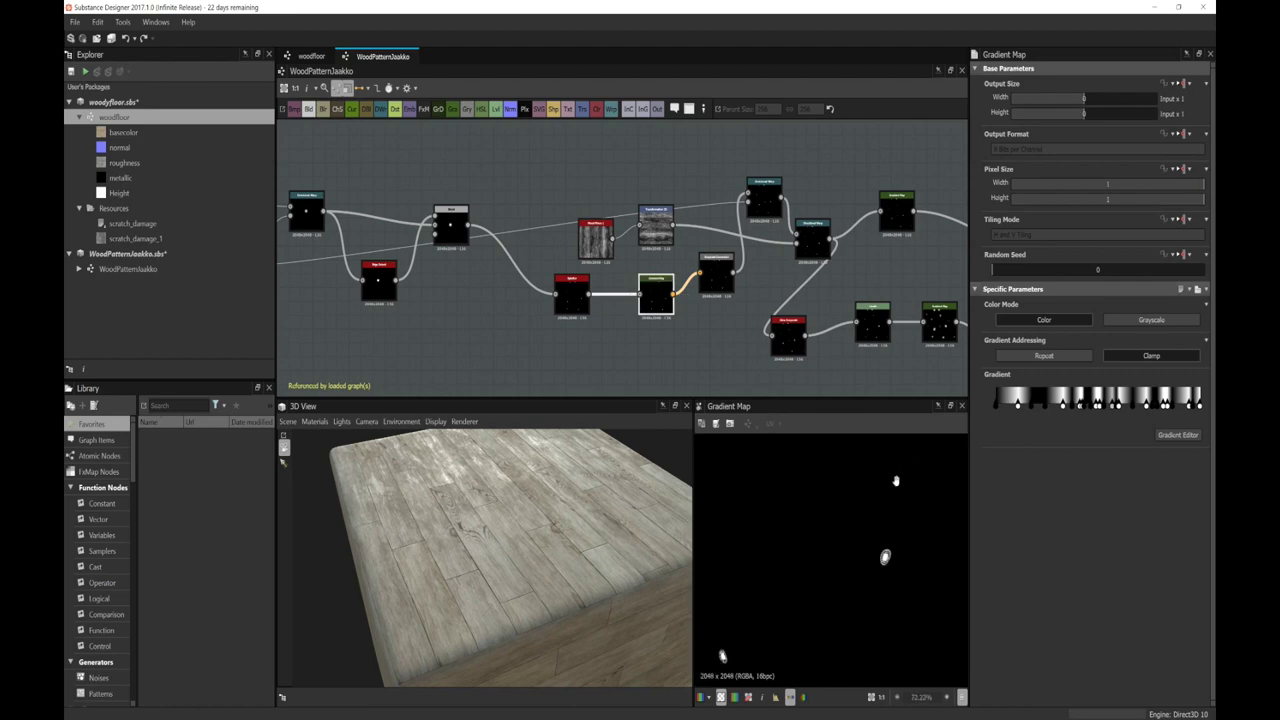
Step: Inspect the knots' rings in the Gradient Map after the Splatter and set its color mode to Grayscale
middle_drag(844, 550, 839, 557)
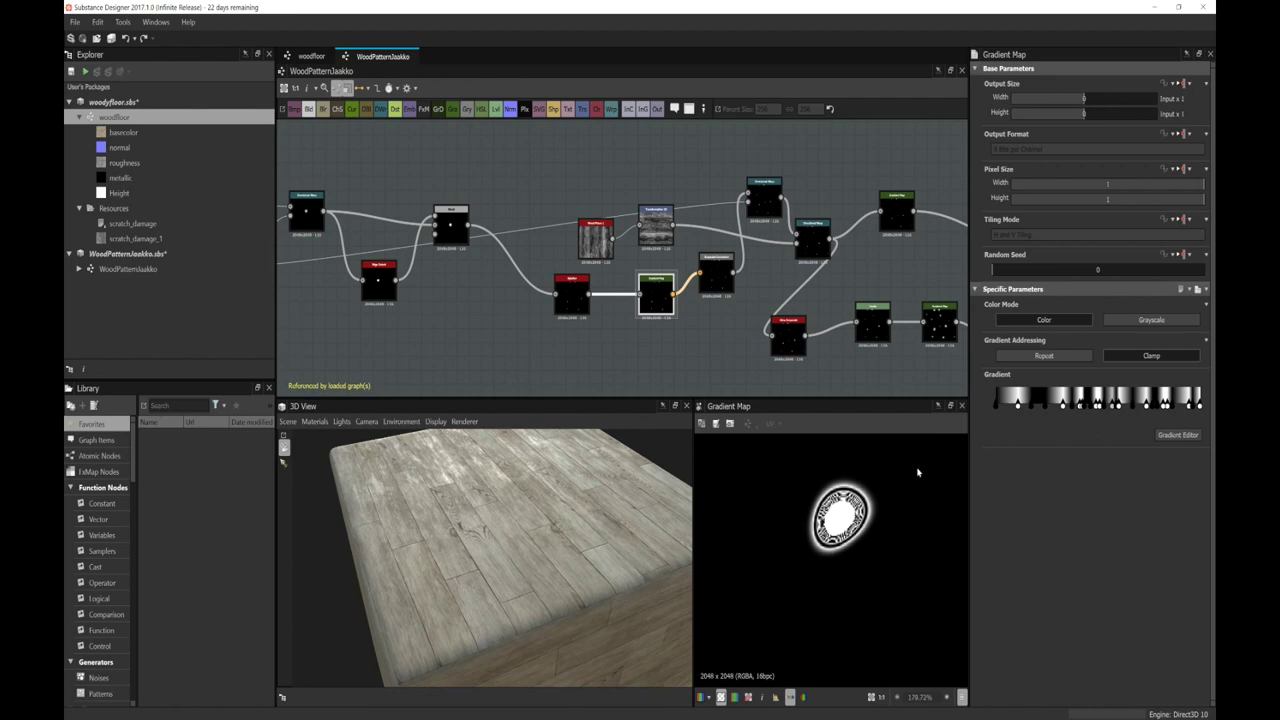
scroll(918, 472, down, 4)
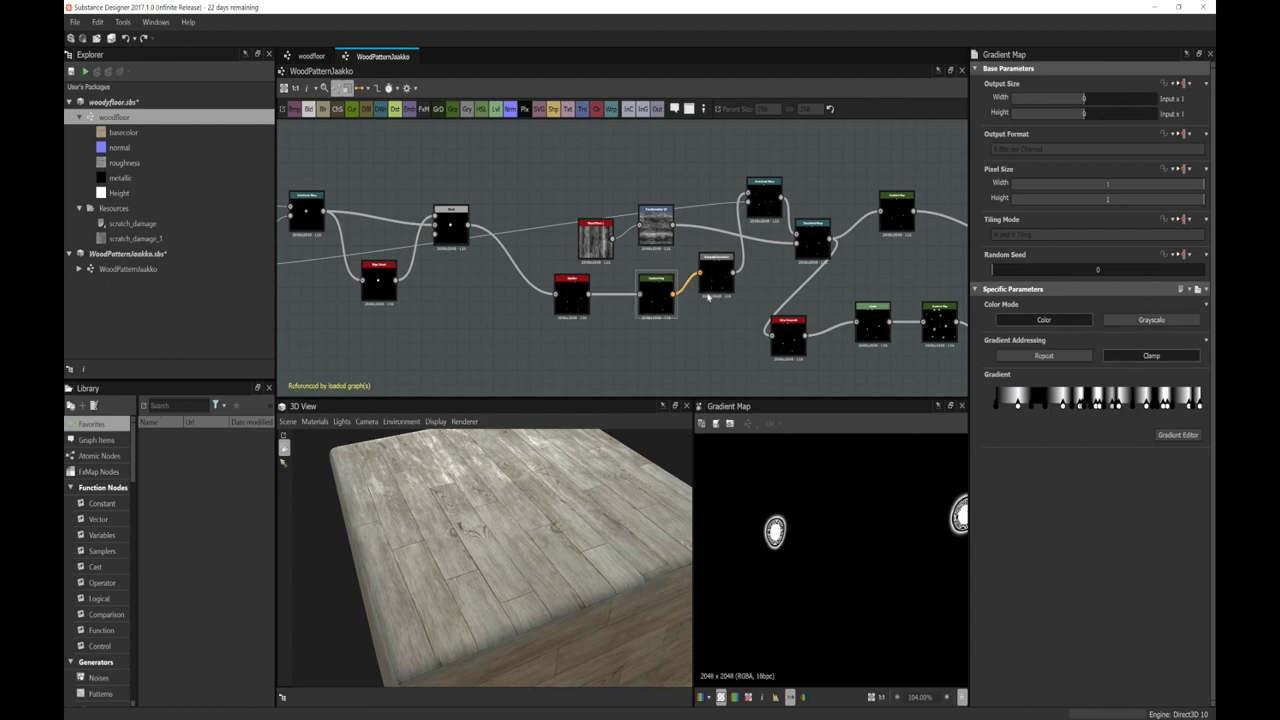
click(1147, 322)
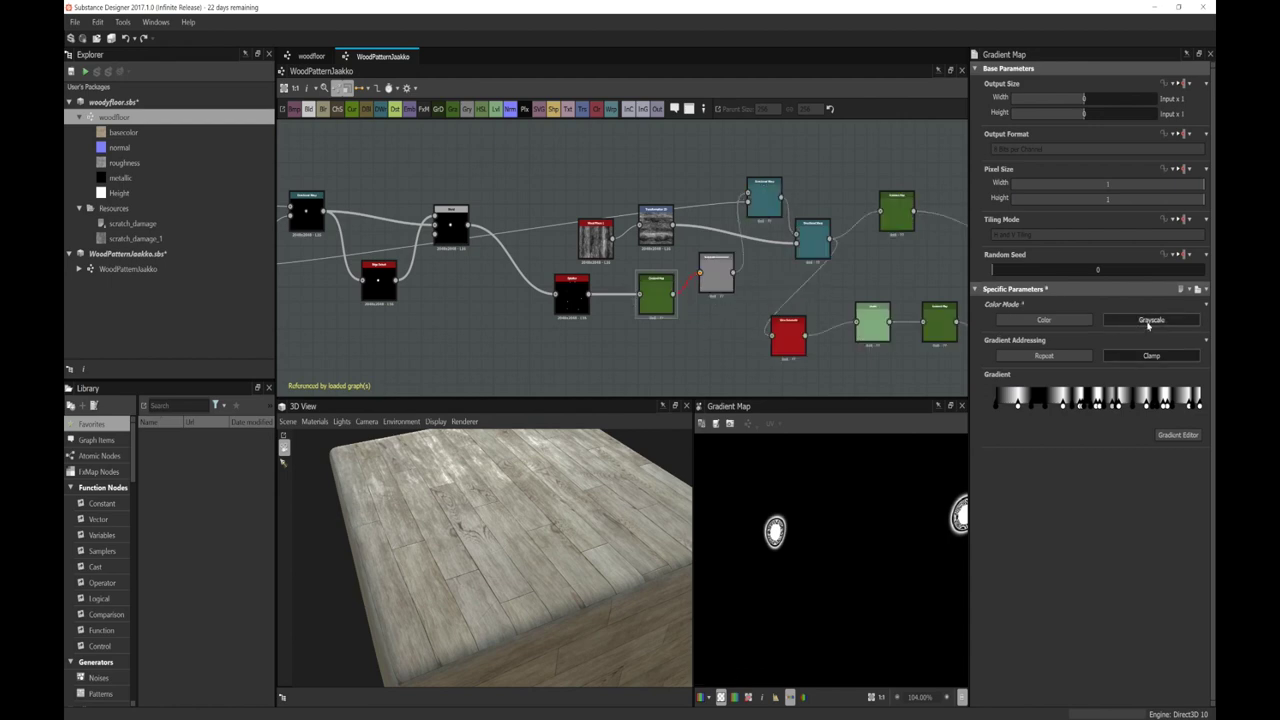
Step: Compare the outputs of the Grayscale Conversion node and the Gradient Map feeding it
scroll(722, 333, down, 2)
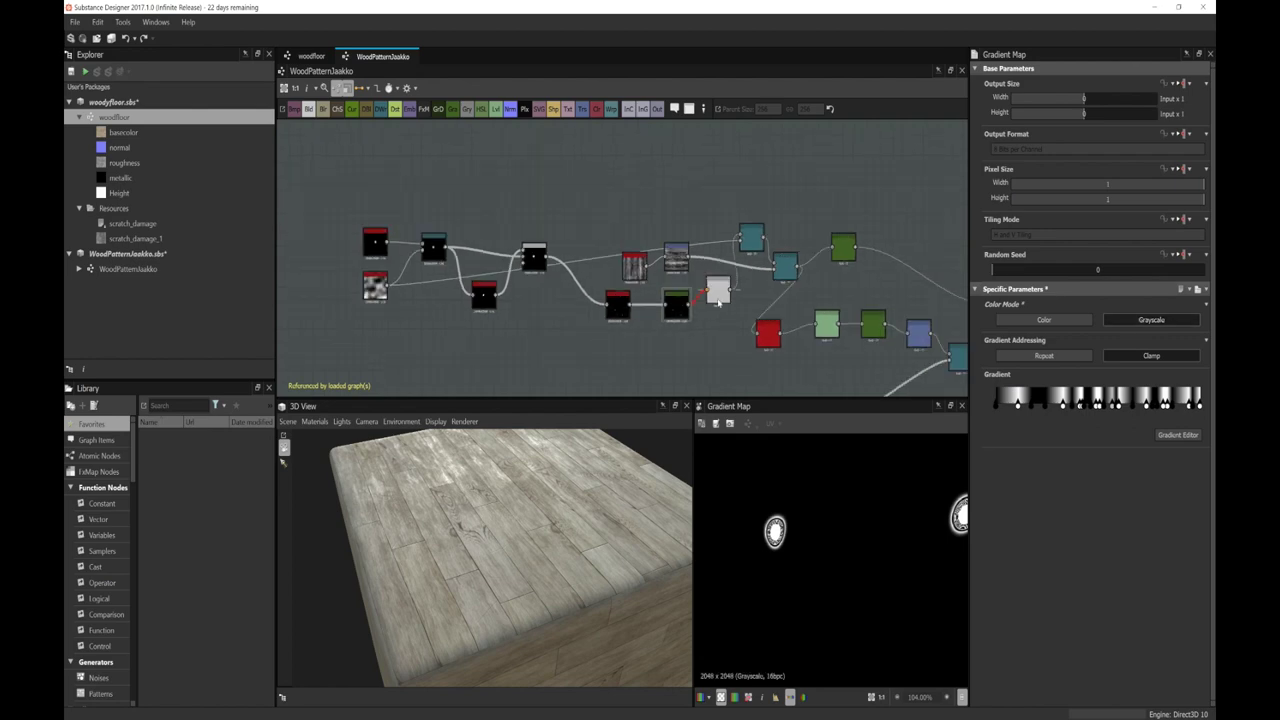
click(714, 293)
scroll(718, 318, down, 1)
scroll(718, 318, up, 3)
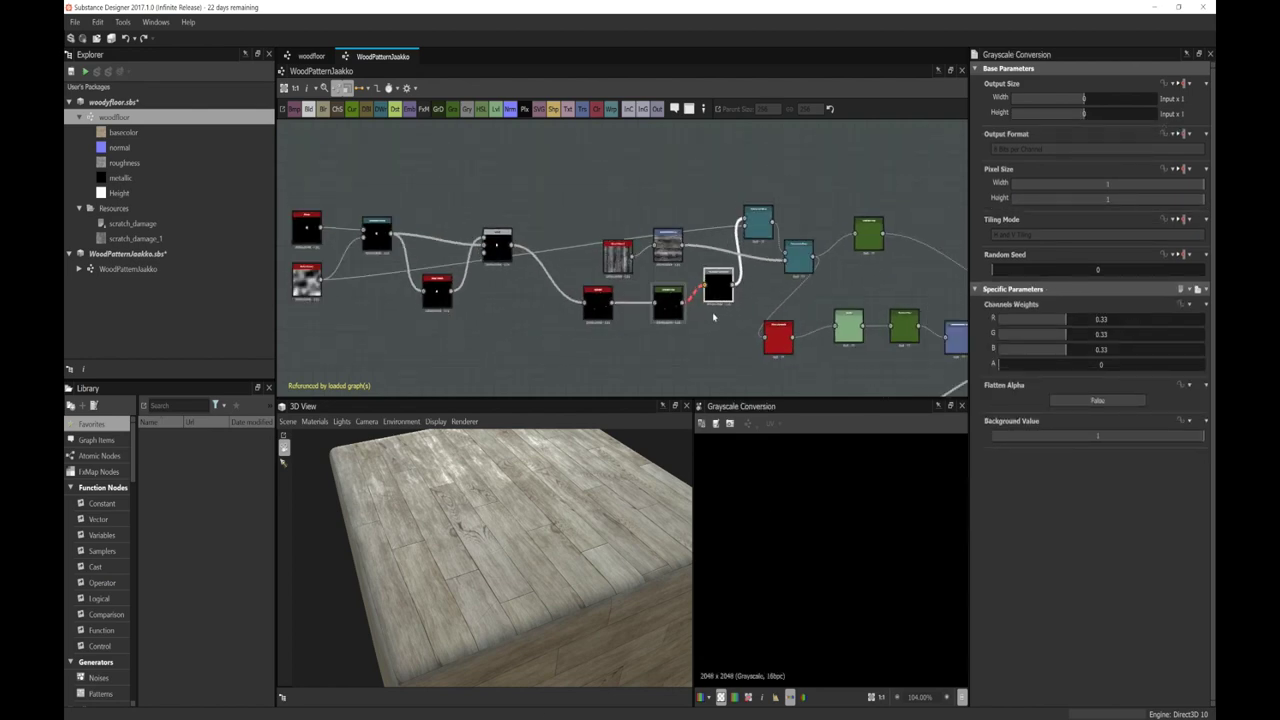
click(671, 305)
double_click(671, 306)
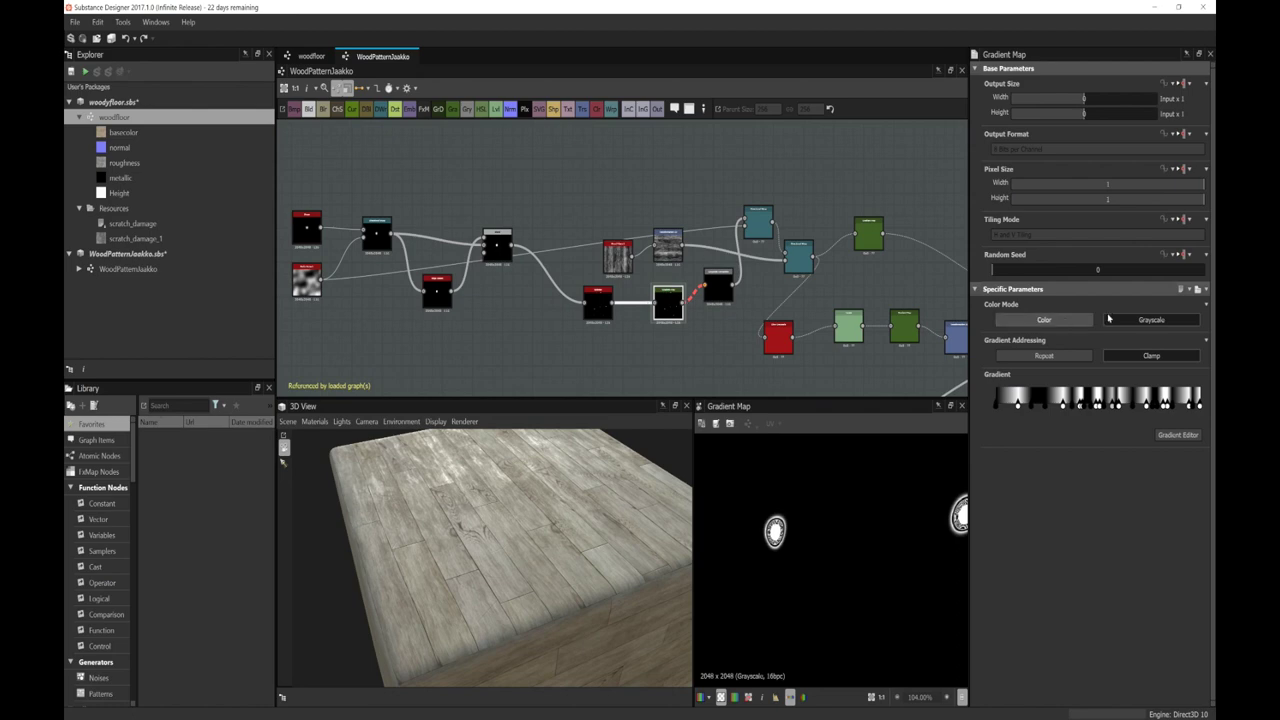
click(719, 283)
double_click(719, 282)
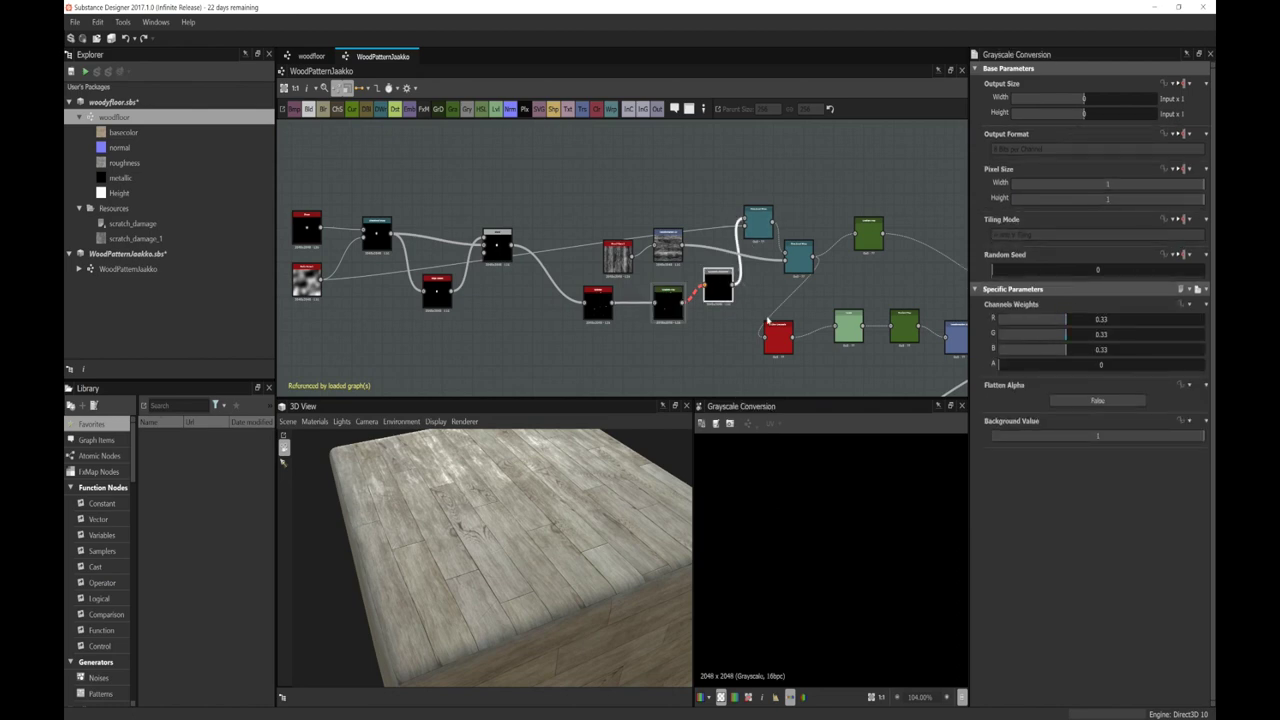
scroll(768, 320, up, 3)
double_click(668, 305)
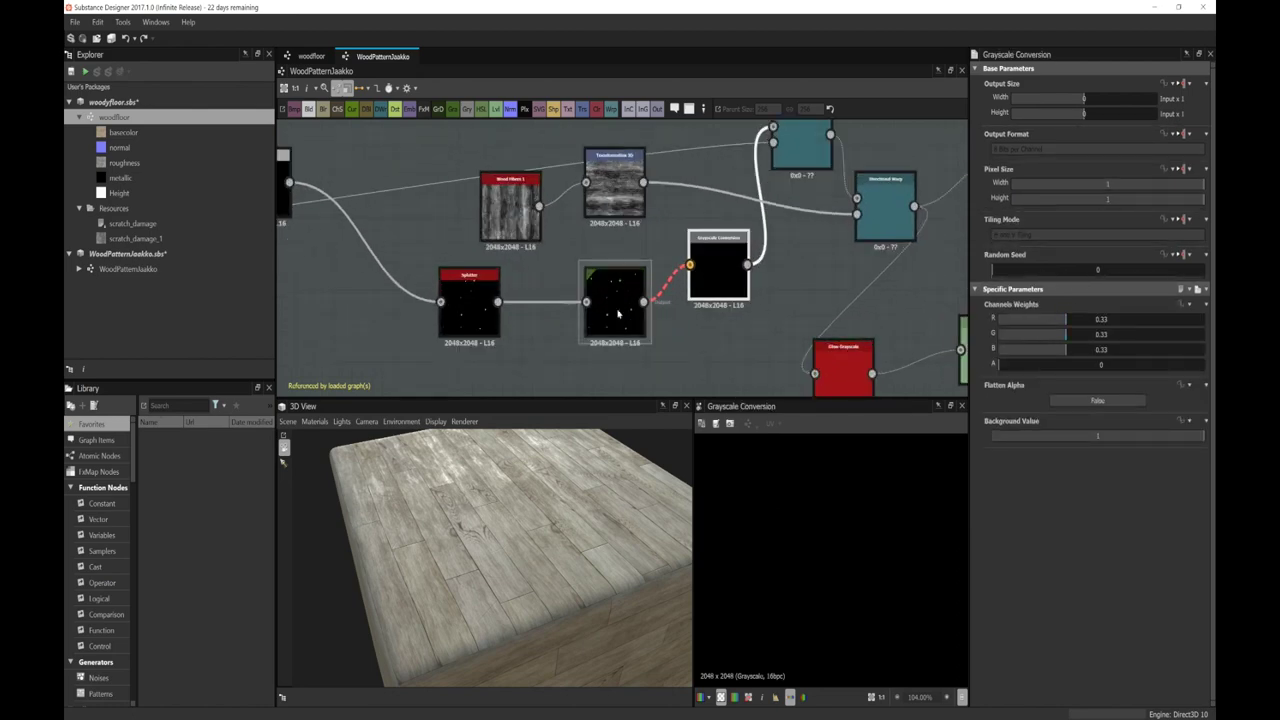
Step: Delete the Grayscale Conversion node and connect the Gradient Map directly to the first Directional Warp after it
click(706, 265)
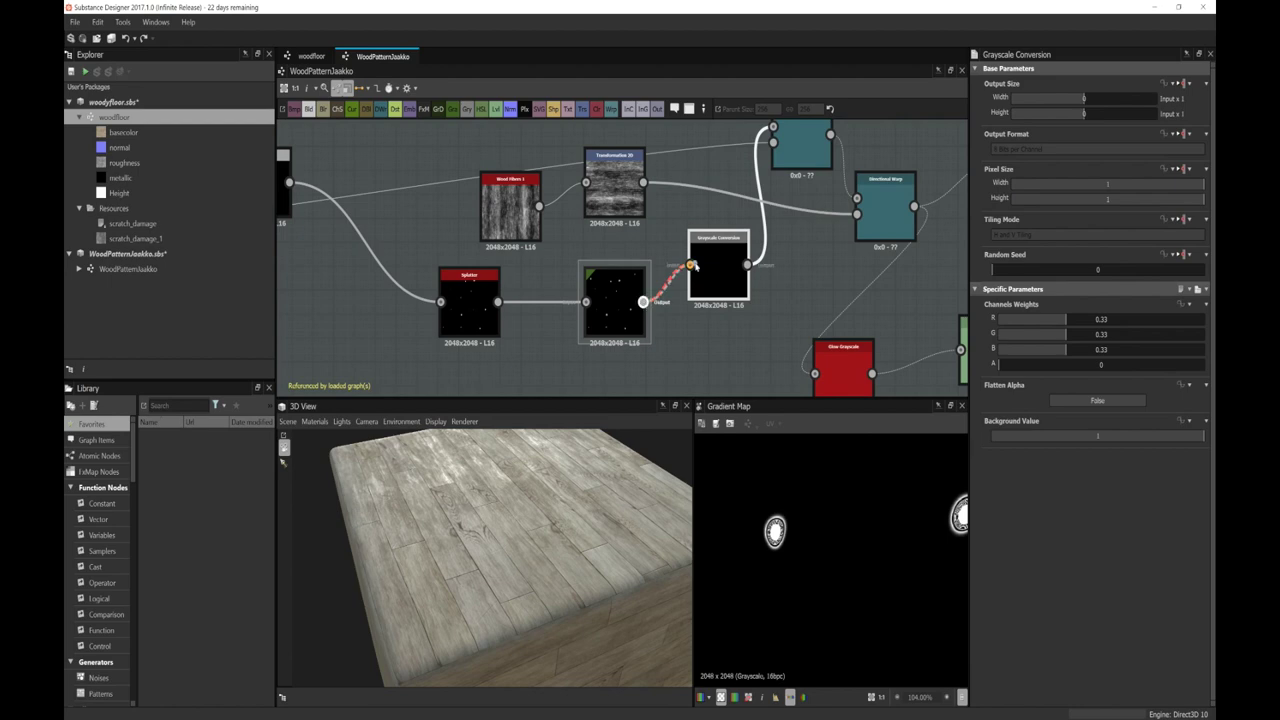
drag(674, 279, 662, 303)
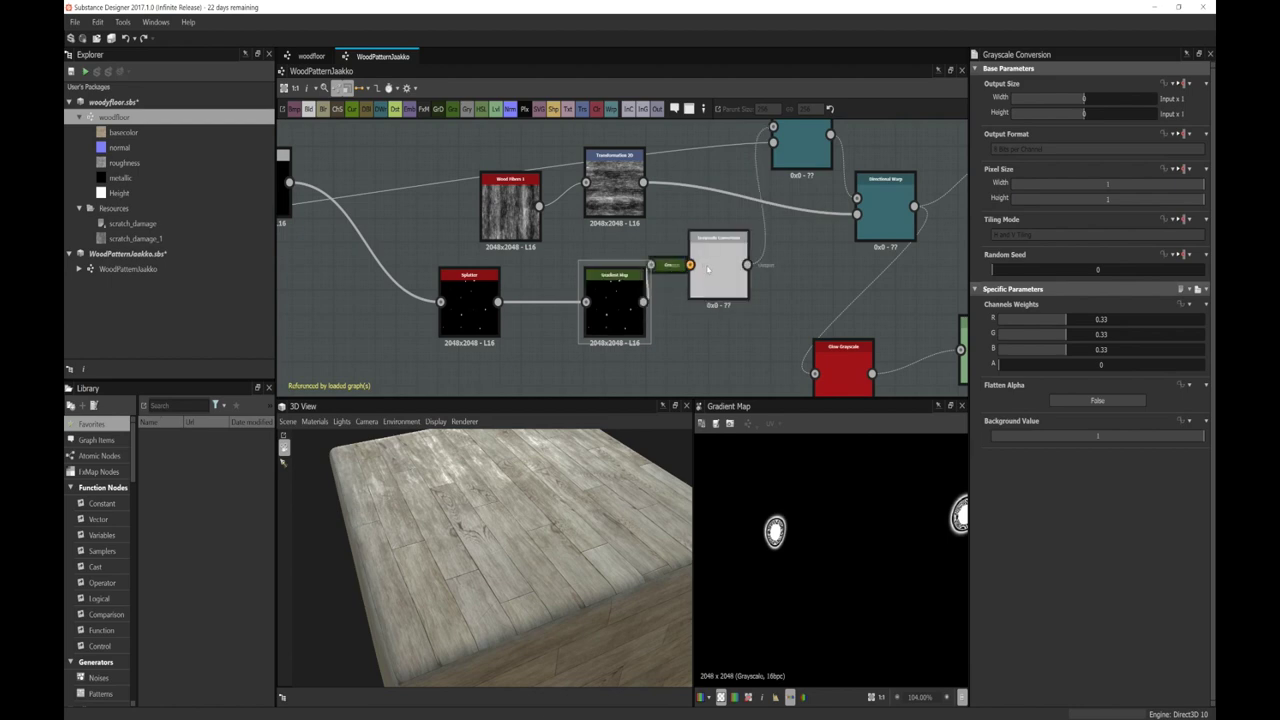
scroll(760, 275, down, 2)
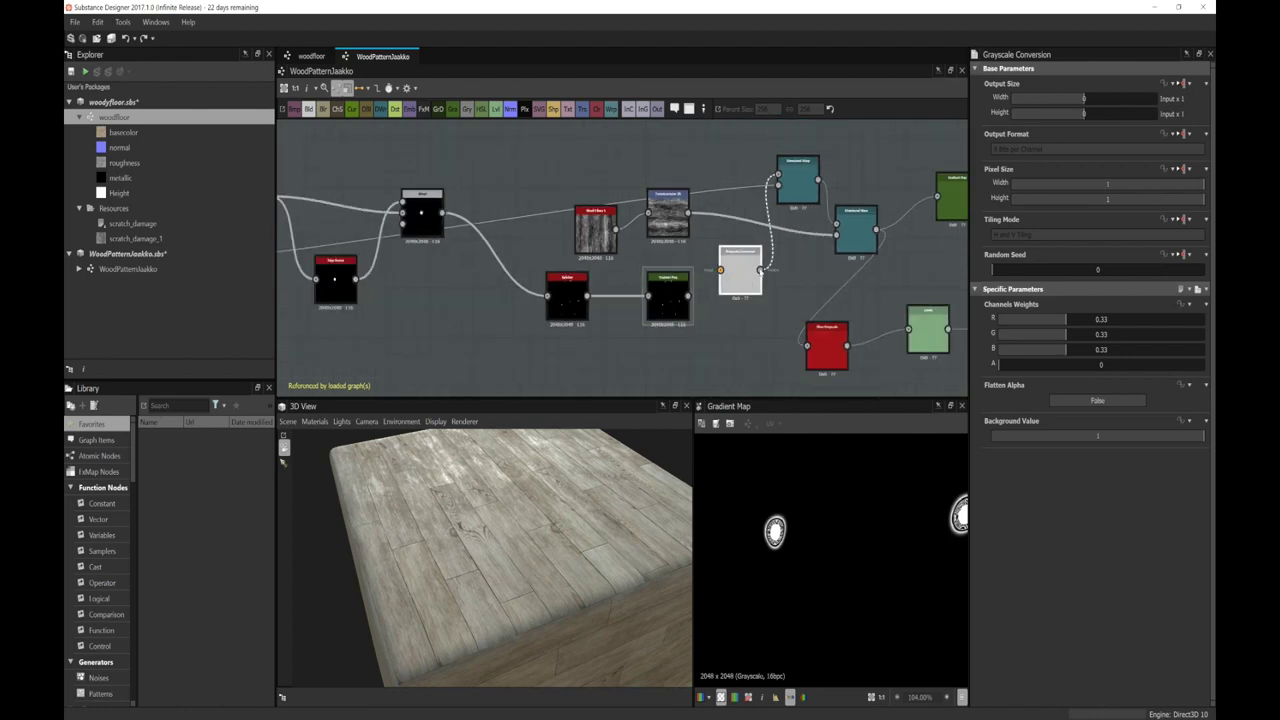
middle_drag(778, 268, 756, 303)
drag(665, 330, 755, 215)
key(Delete)
Step: Display the Directional Warp applied to the scattered knots and the Perlin Noise 1 that drives it
double_click(775, 215)
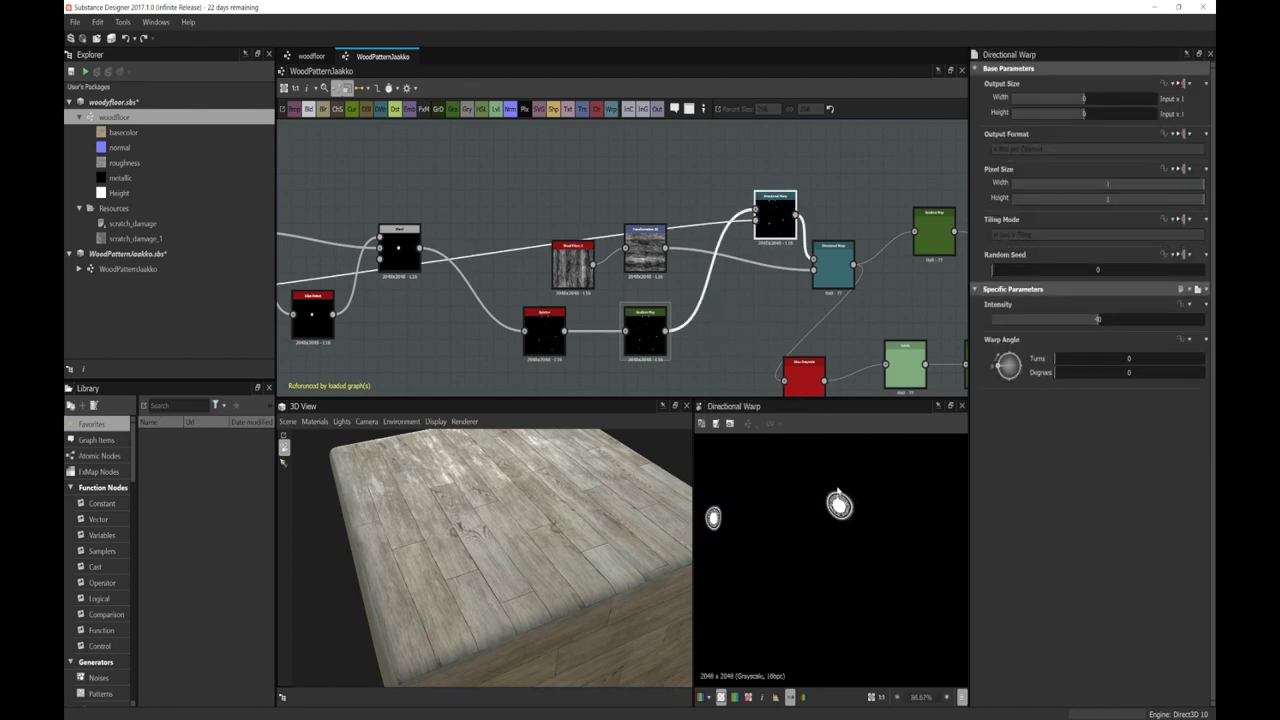
scroll(838, 492, down, 1)
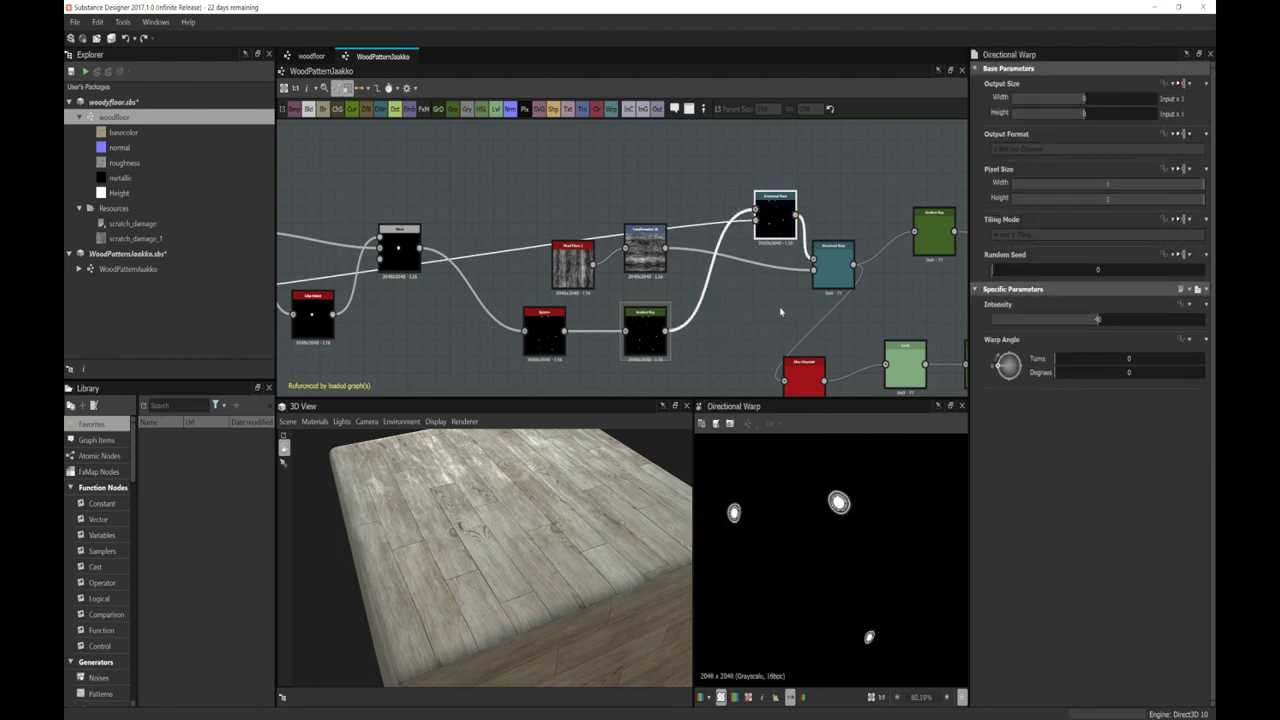
middle_drag(780, 312, 903, 276)
scroll(851, 468, down, 5)
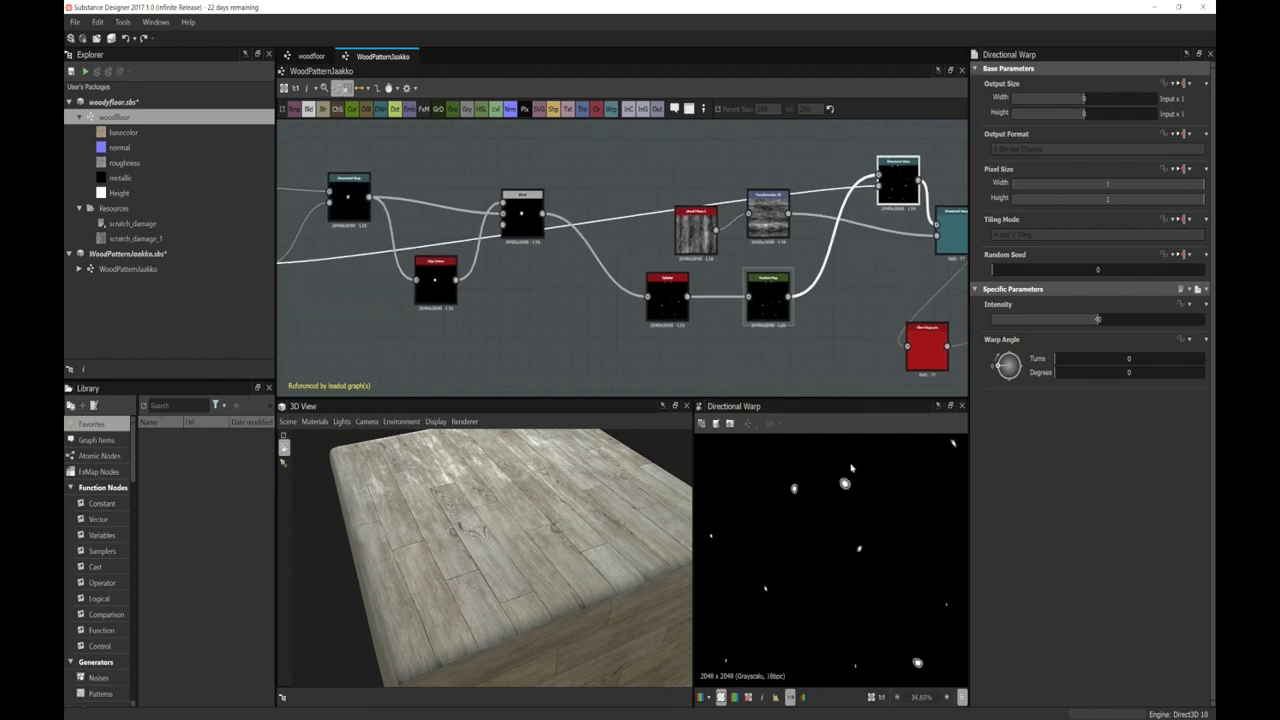
scroll(785, 260, down, 3)
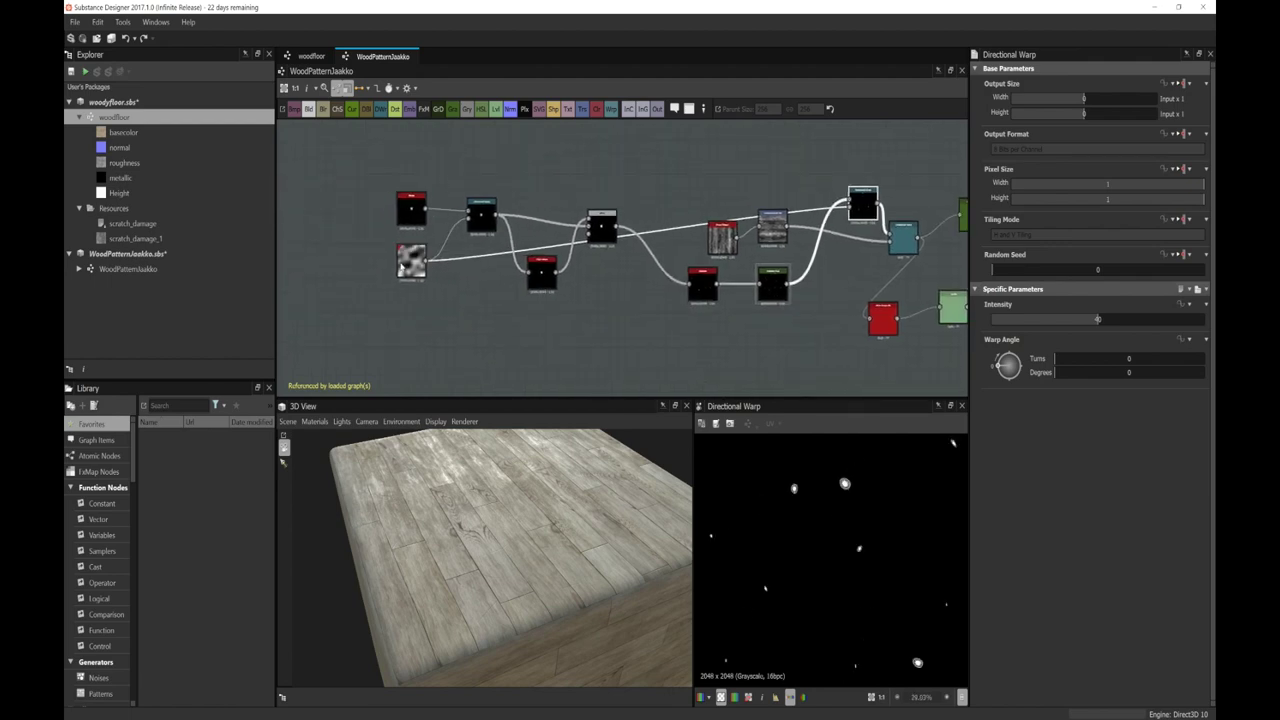
double_click(410, 260)
middle_drag(864, 206, 690, 233)
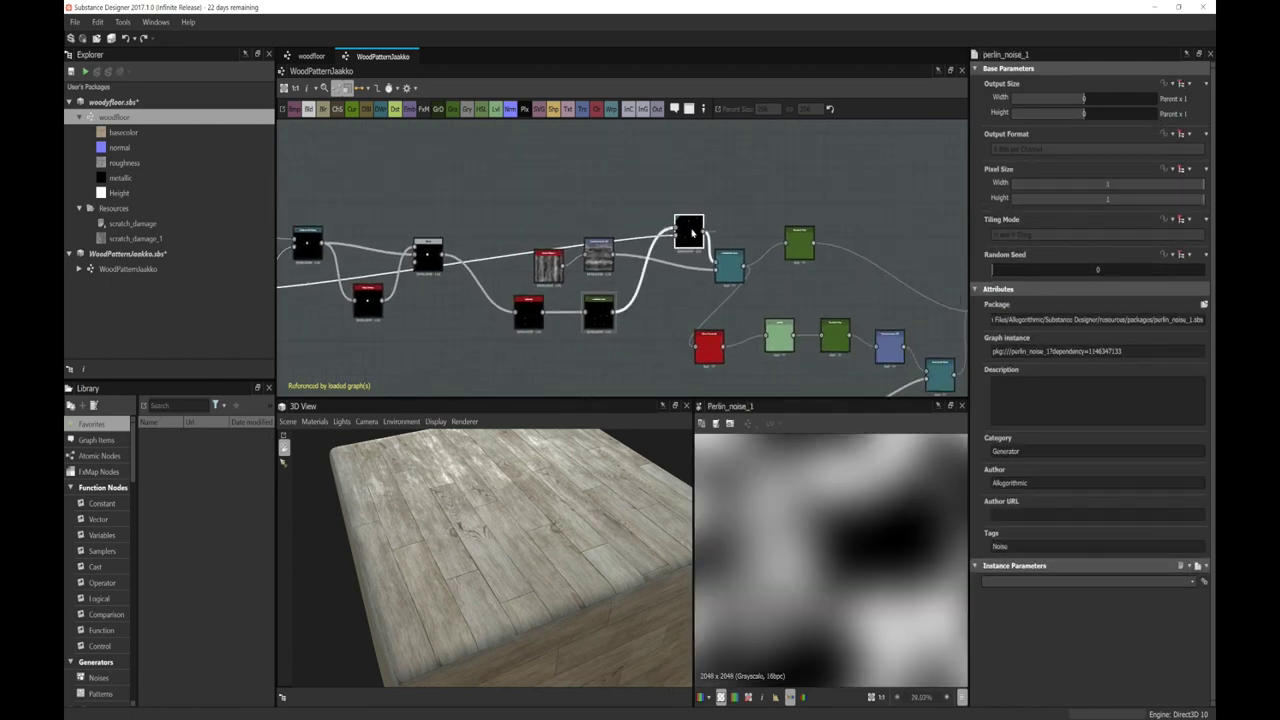
Step: Raise the intensity of the first Directional Warp after the knots' Gradient Map to about 53 and check the knots
double_click(692, 233)
drag(1102, 320, 1101, 320)
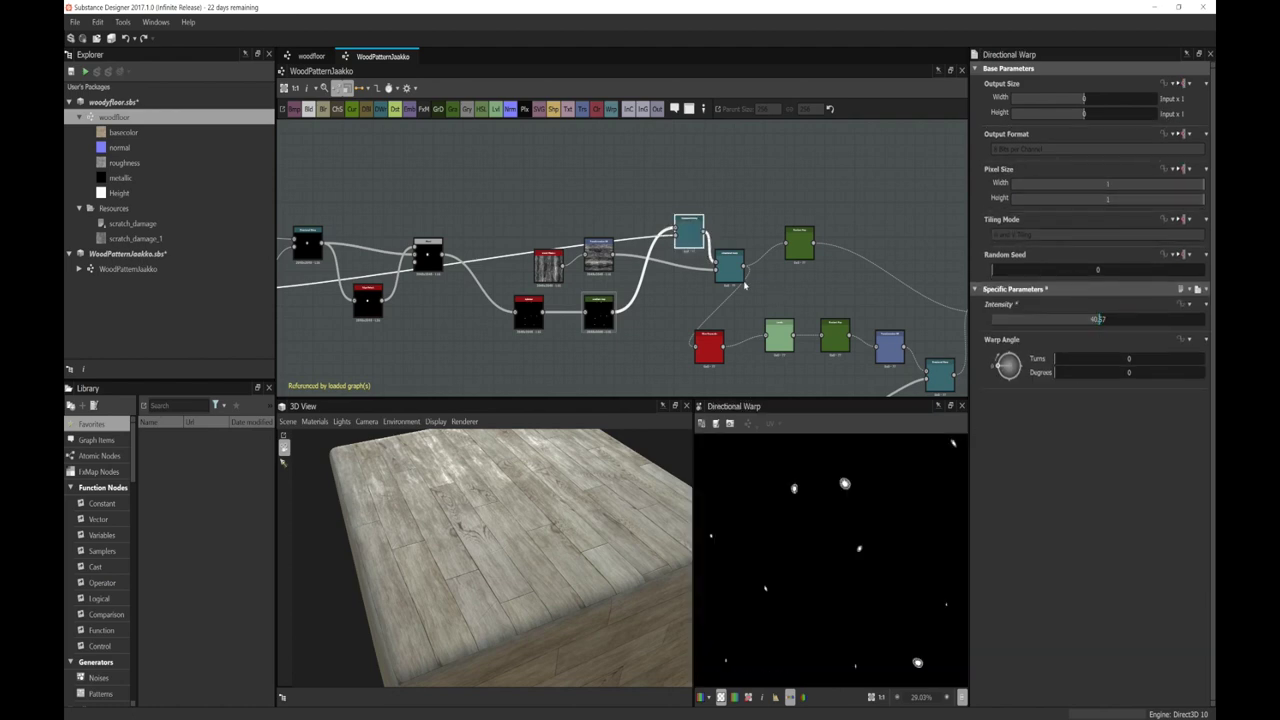
drag(1120, 323, 1097, 322)
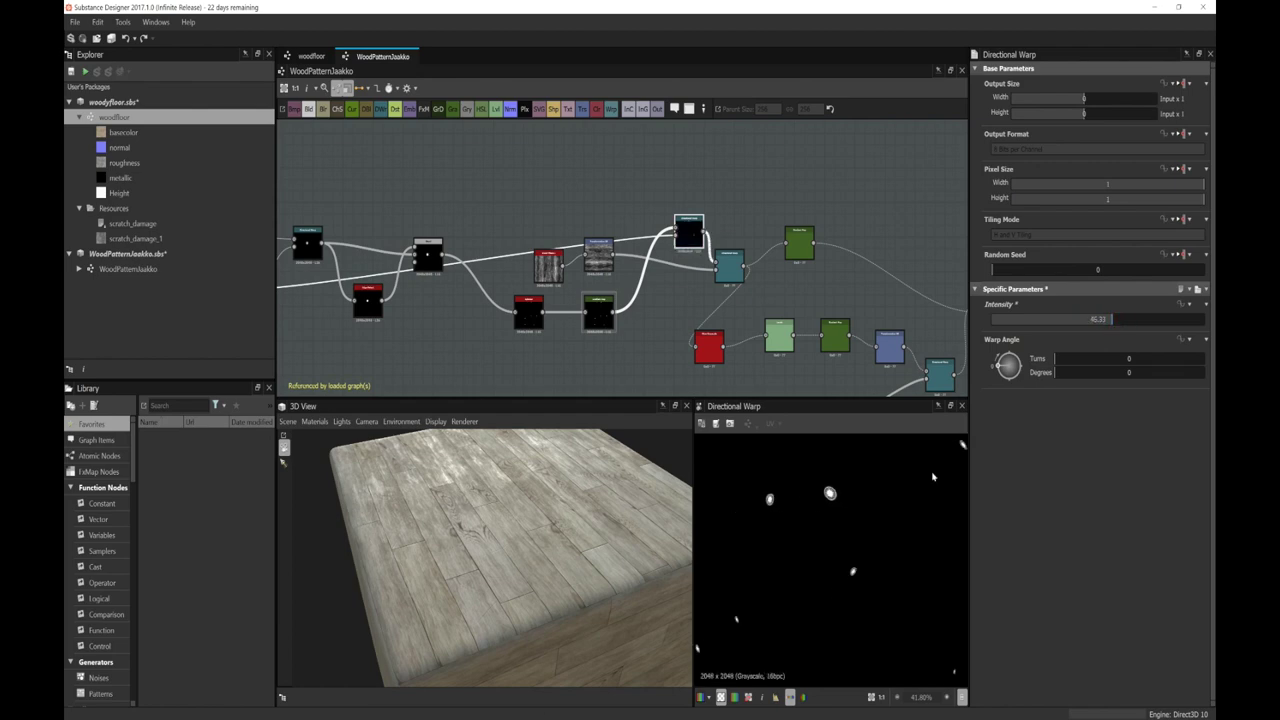
scroll(932, 477, down, 3)
scroll(932, 477, down, 2)
mouse_move(1124, 324)
mouse_down()
mouse_move(1146, 324)
mouse_move(1123, 325)
mouse_up()
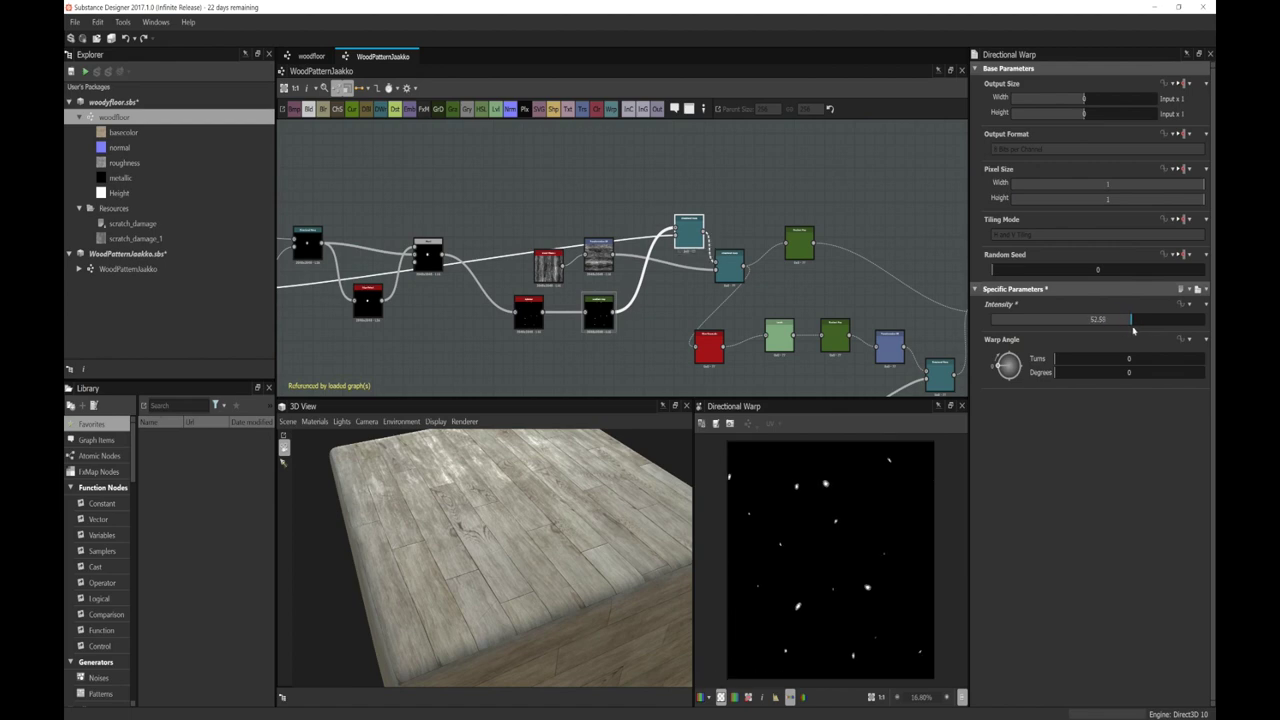
scroll(908, 500, up, 4)
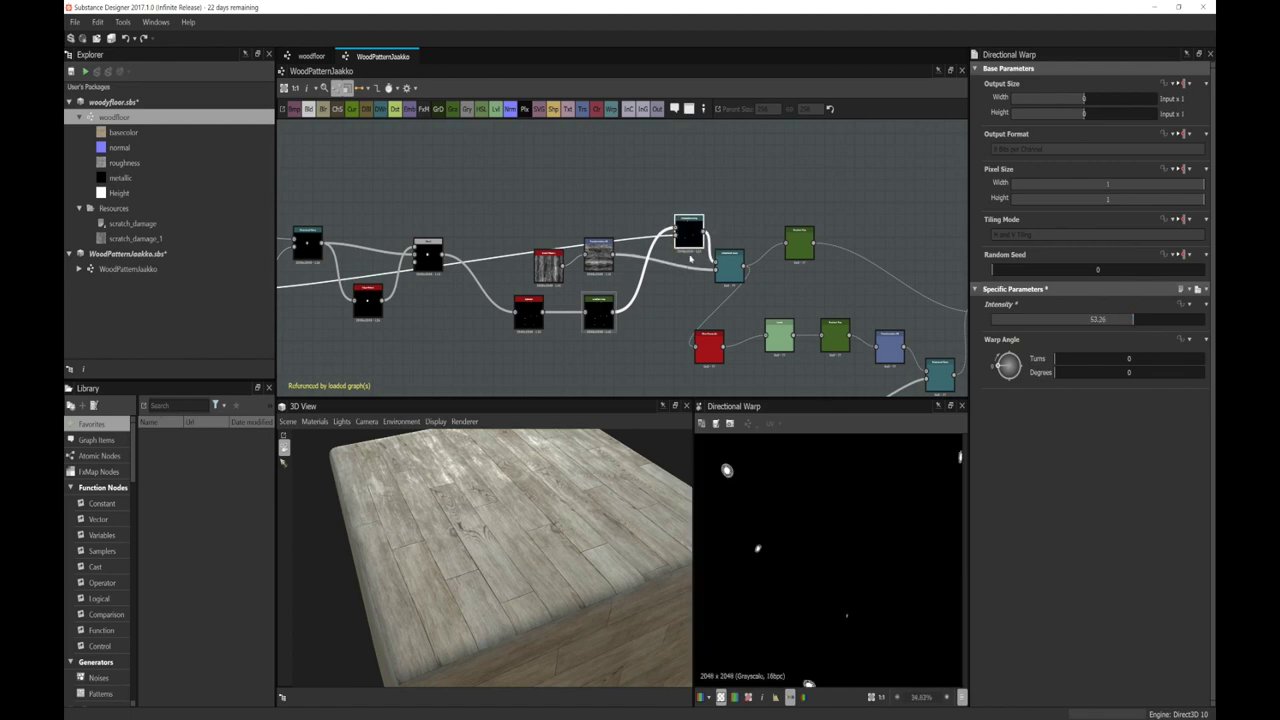
scroll(790, 484, down, 1)
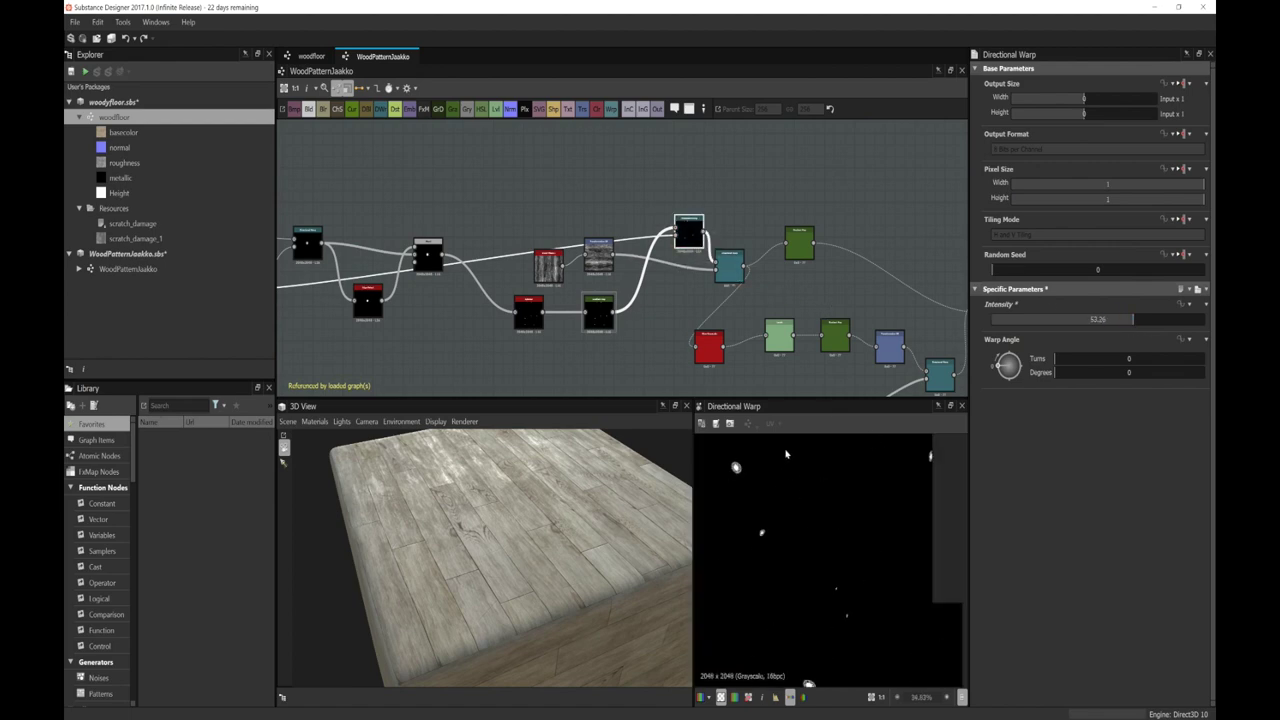
Step: Reposition the first Directional Warp and the Glow Greyscale node, and display the second Directional Warp
drag(670, 232, 661, 221)
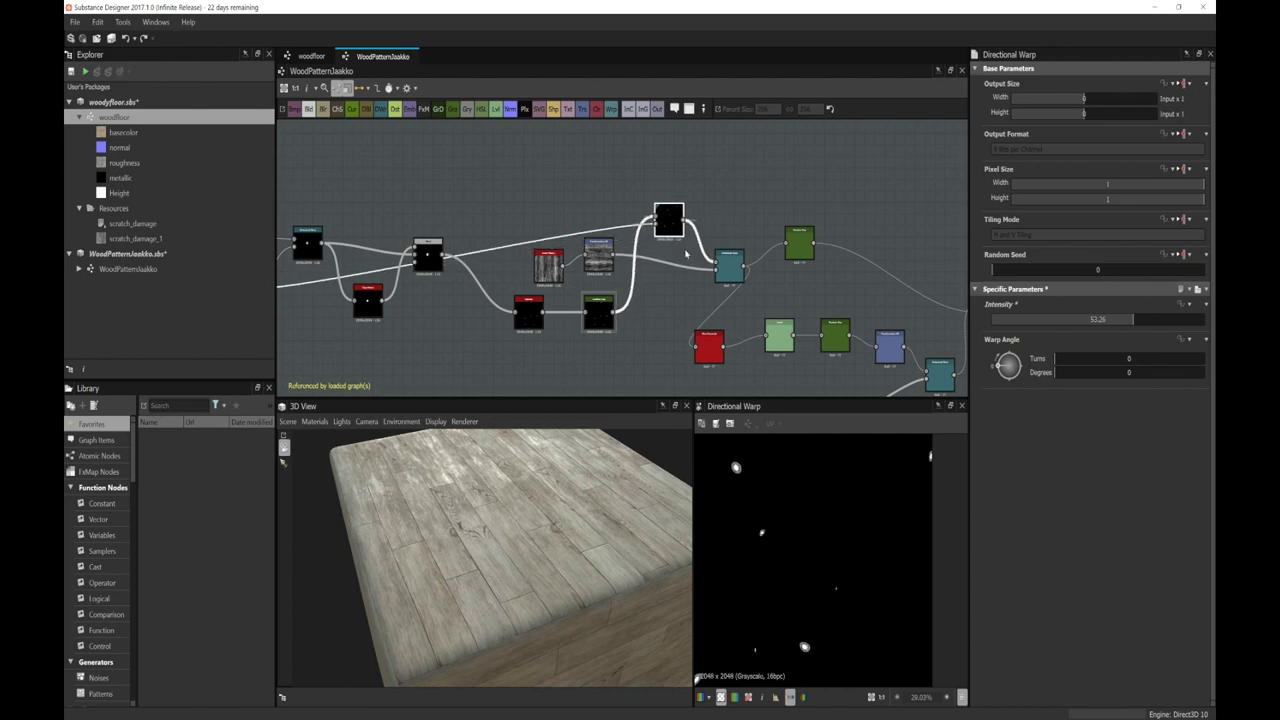
drag(709, 340, 731, 333)
click(730, 262)
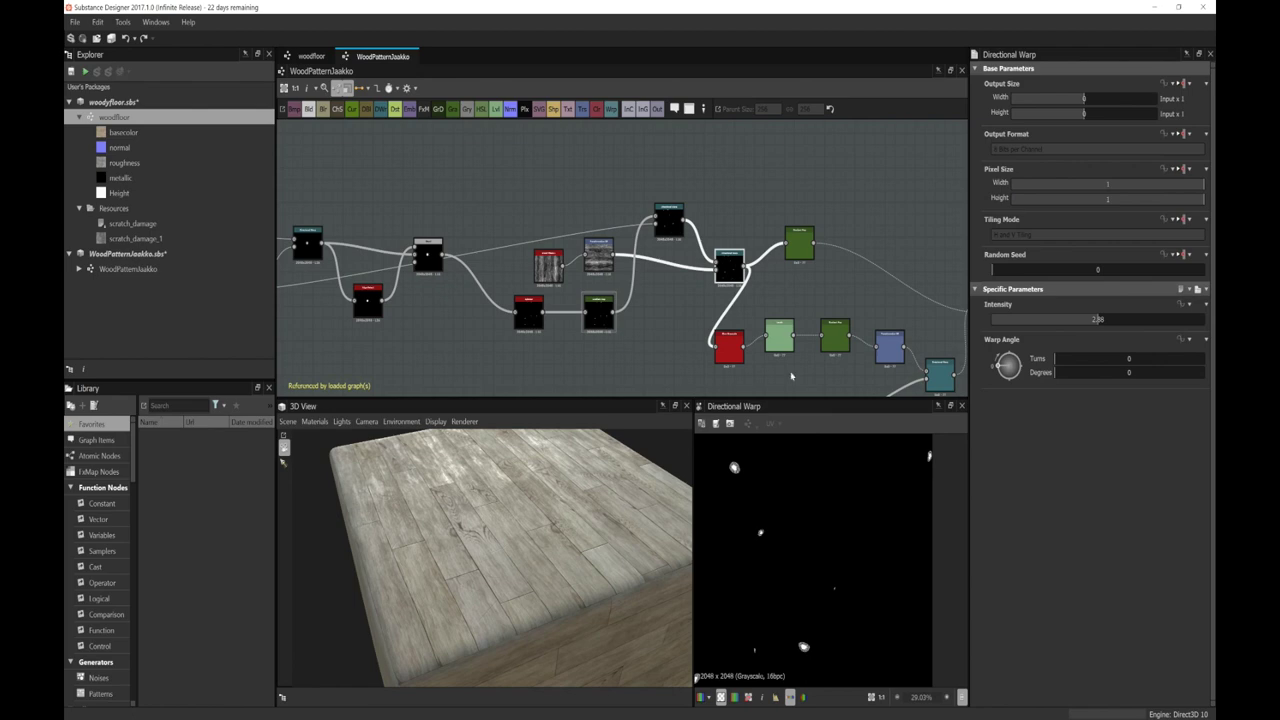
scroll(758, 314, up, 2)
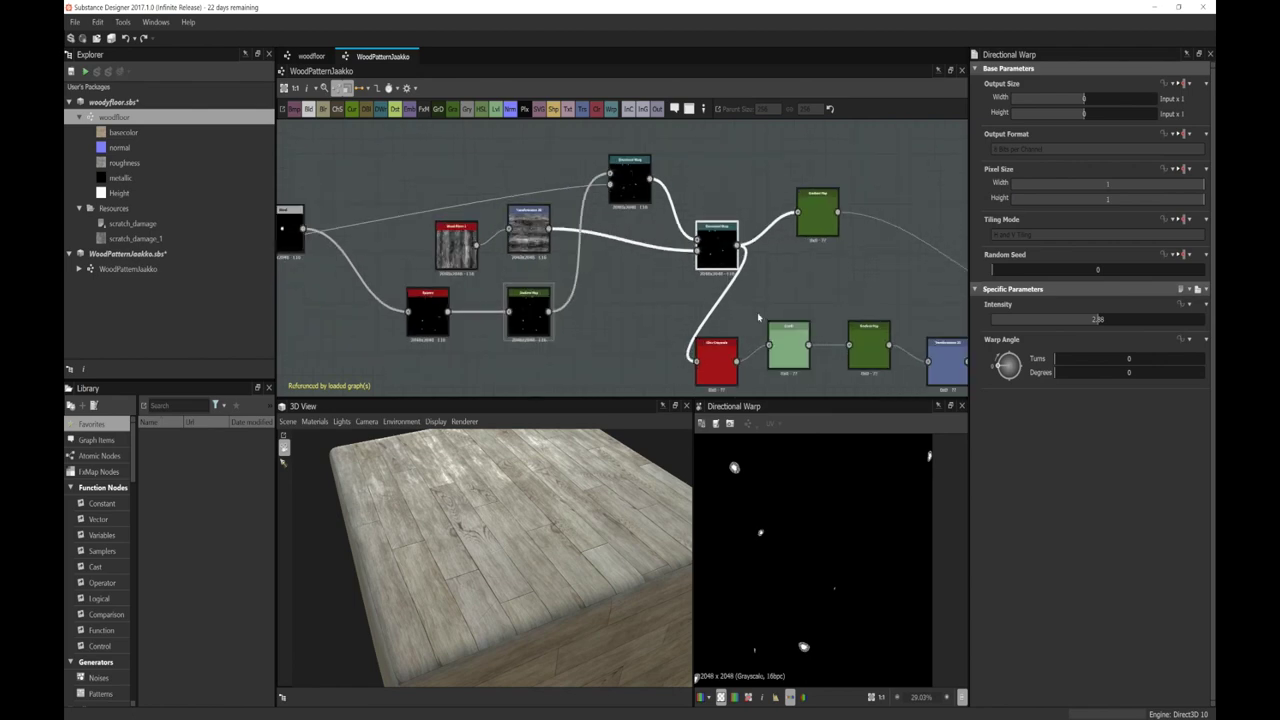
Step: View the Transformation 2D of the wood fibers, and inspect a knot up close in the second Directional Warp it drives
click(537, 235)
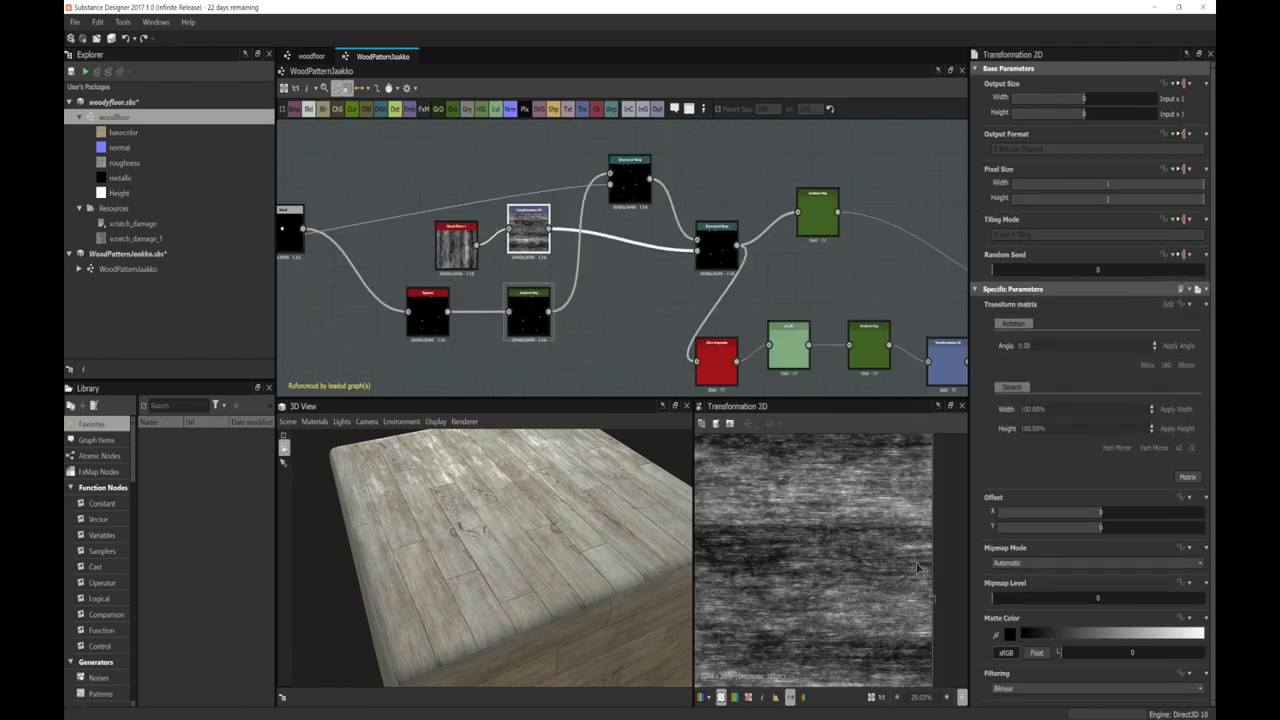
click(456, 245)
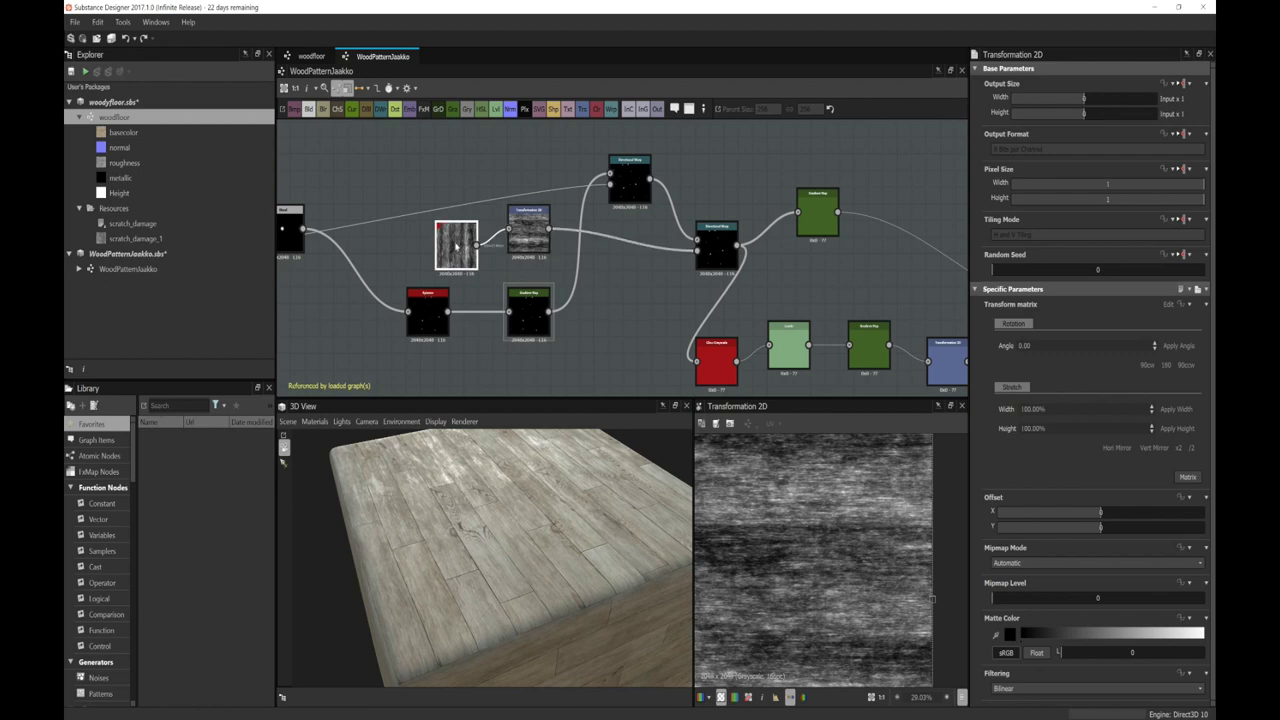
click(522, 235)
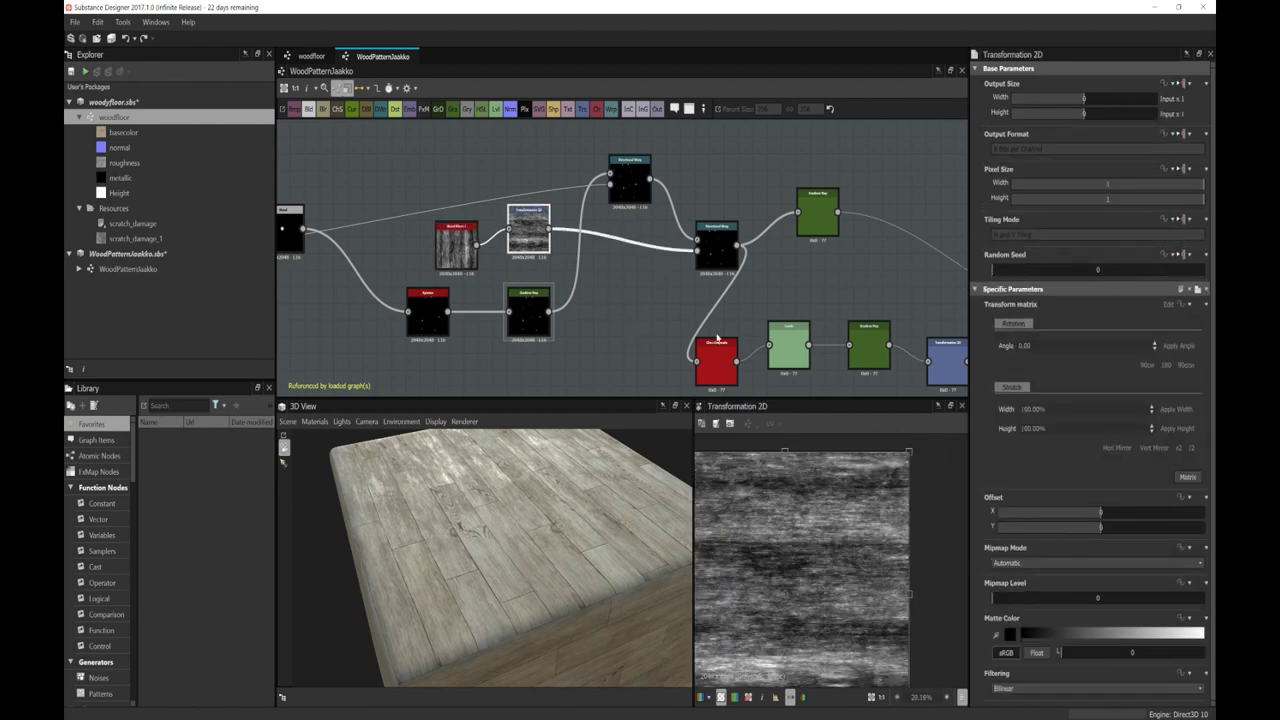
click(715, 248)
scroll(778, 510, up, 5)
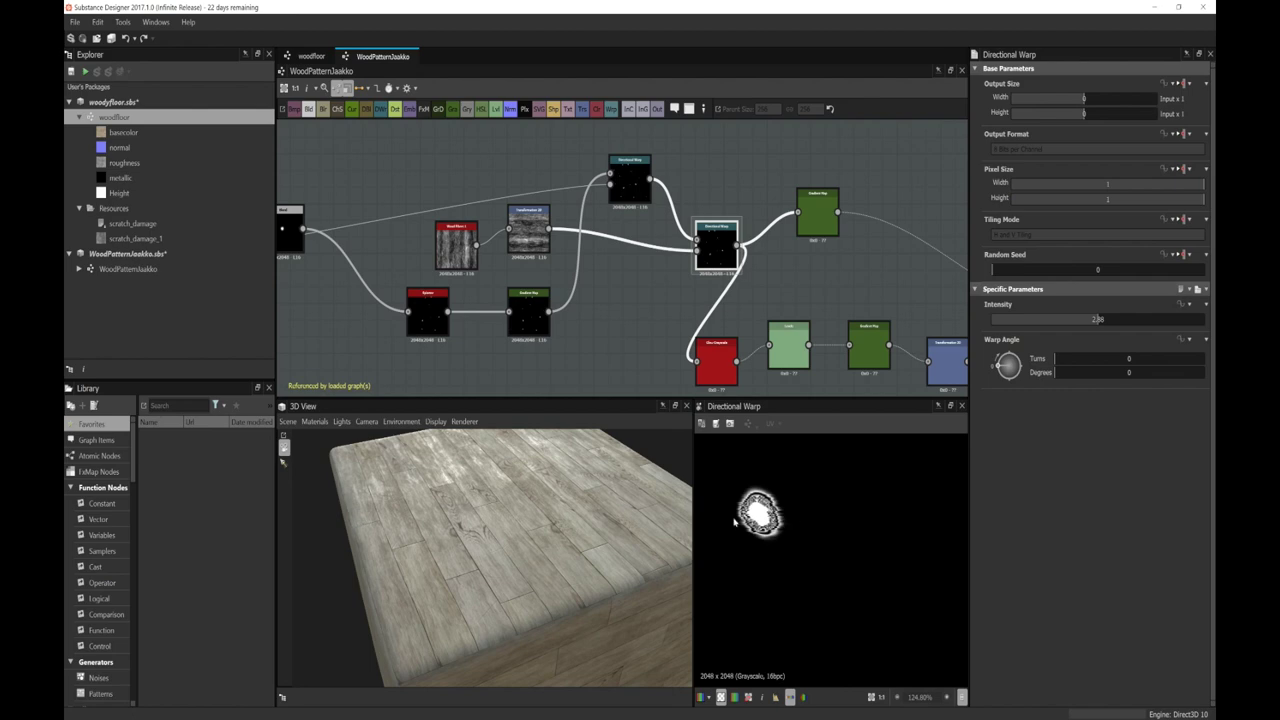
Step: Display the Blend node that combines the horizontal grain streaks in the lower branch
scroll(591, 345, down, 8)
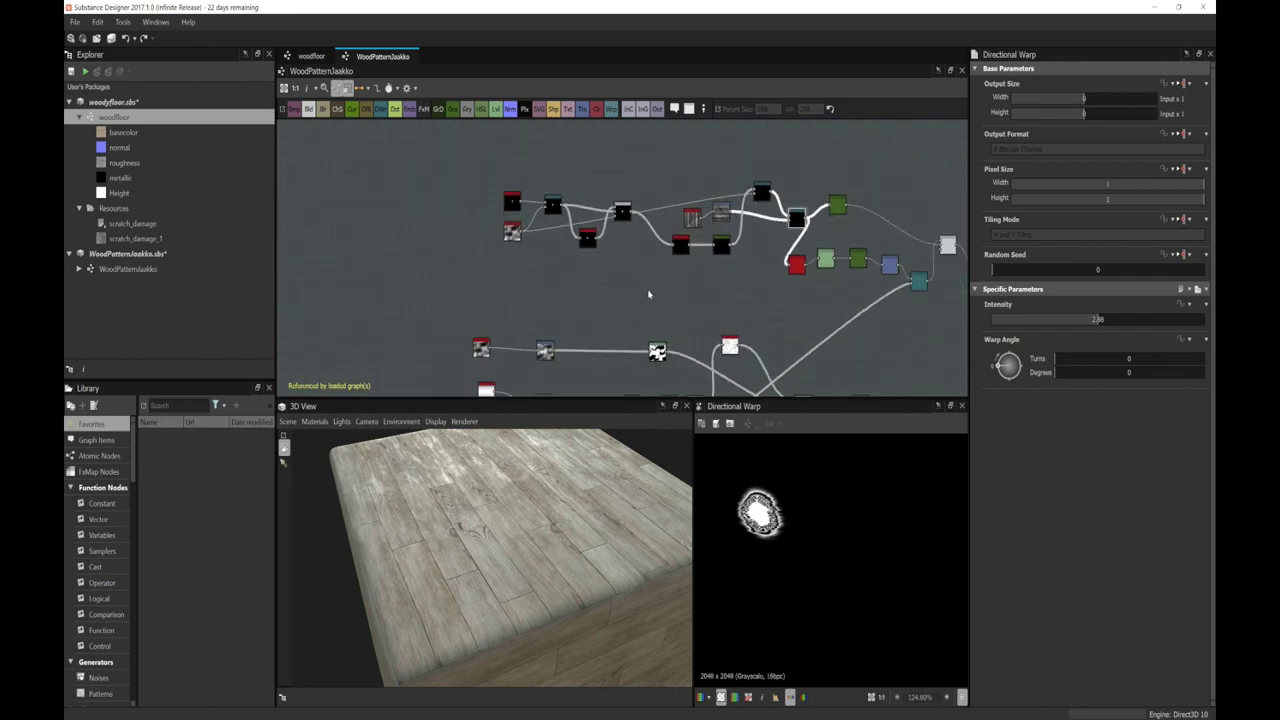
scroll(646, 277, down, 2)
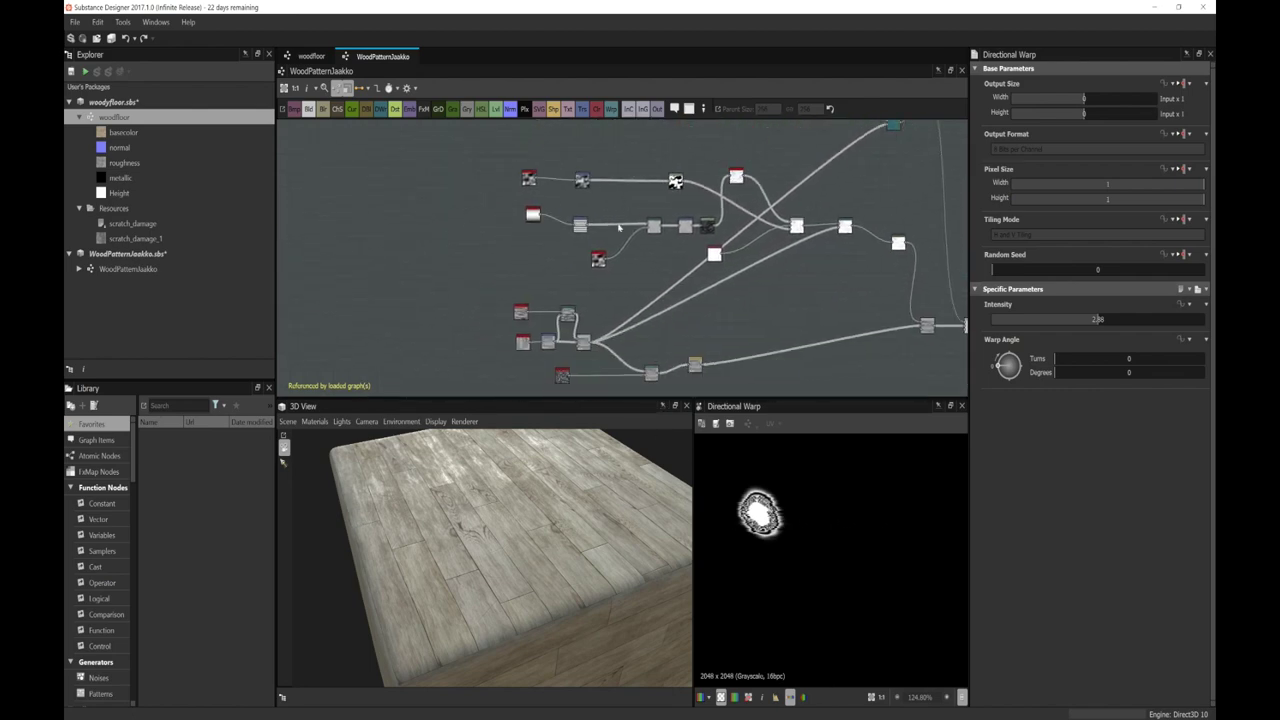
click(593, 321)
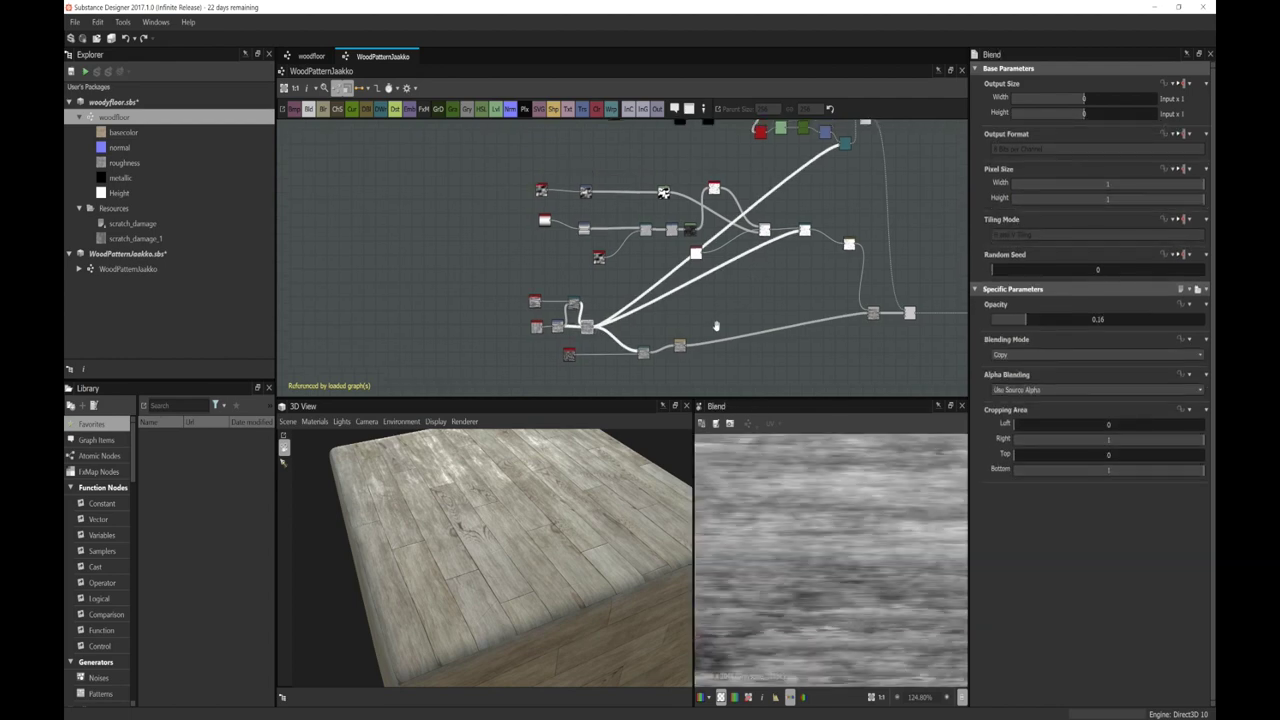
Step: Display the second Directional Warp in the knot branch and the Gradient Map following it, and inspect a knot up close
middle_drag(808, 190, 681, 261)
scroll(684, 250, up, 3)
scroll(680, 260, up, 2)
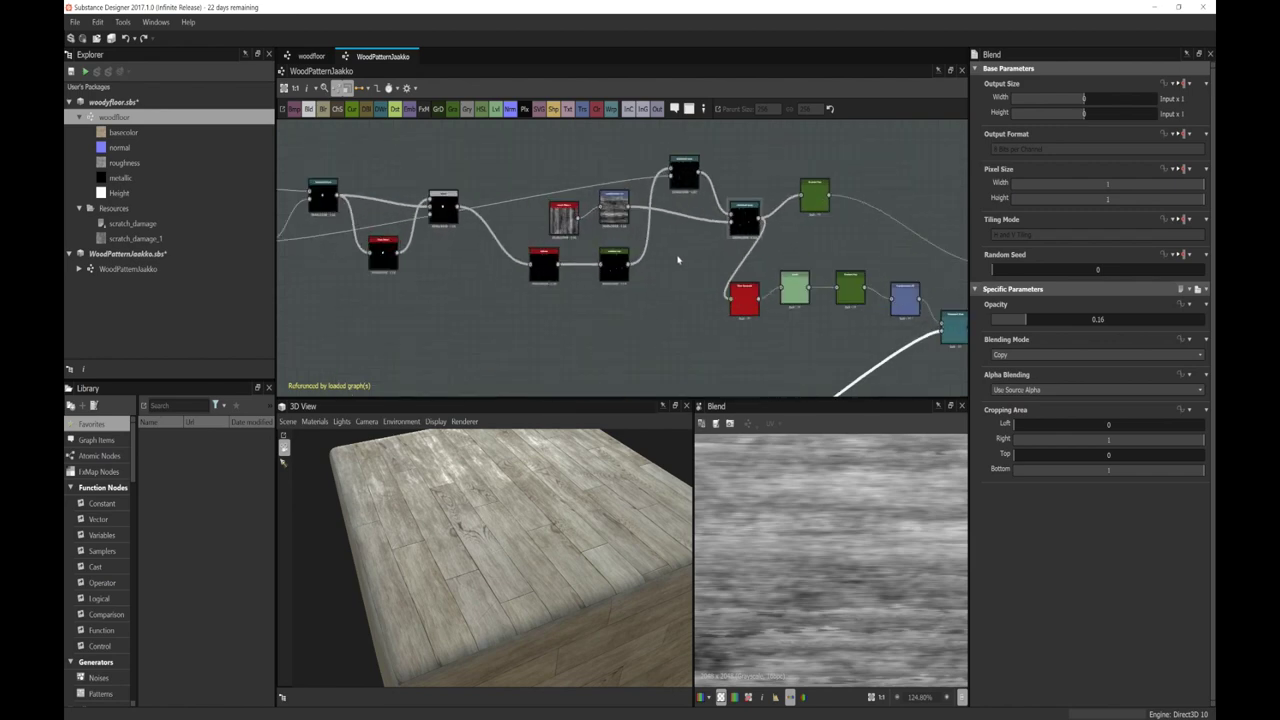
click(617, 211)
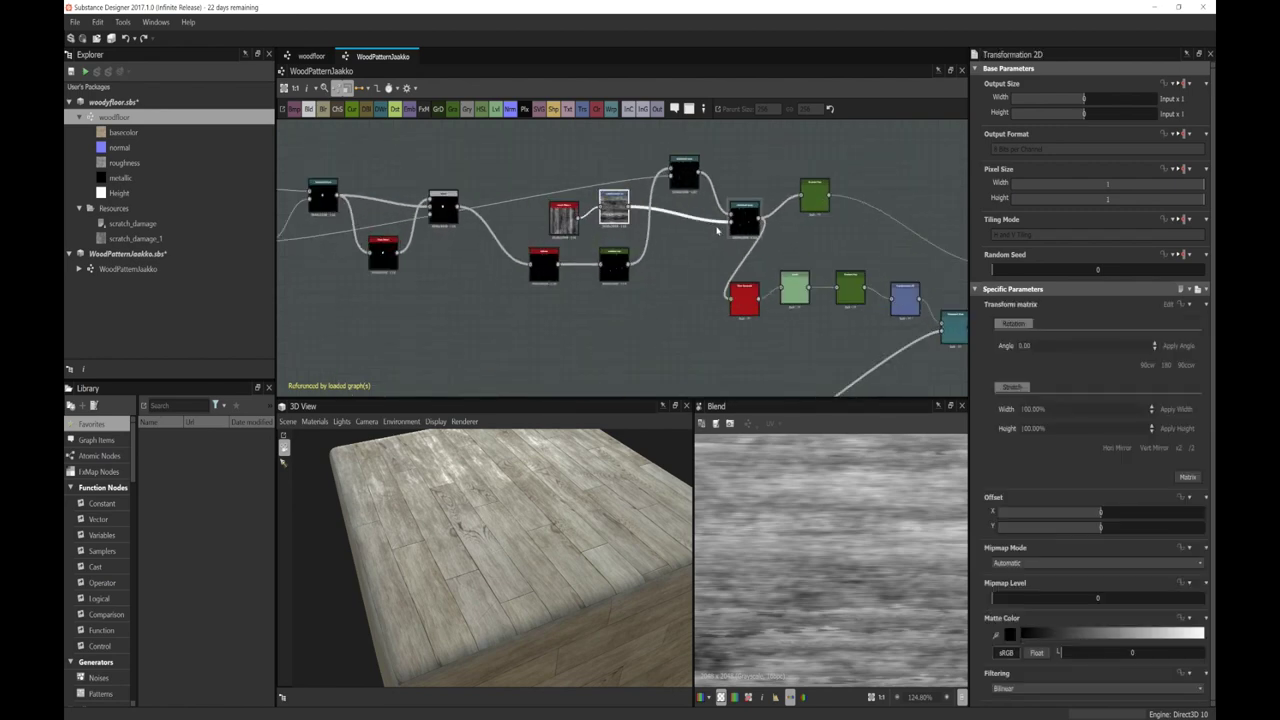
scroll(717, 231, down, 2)
middle_drag(717, 231, 660, 278)
click(652, 246)
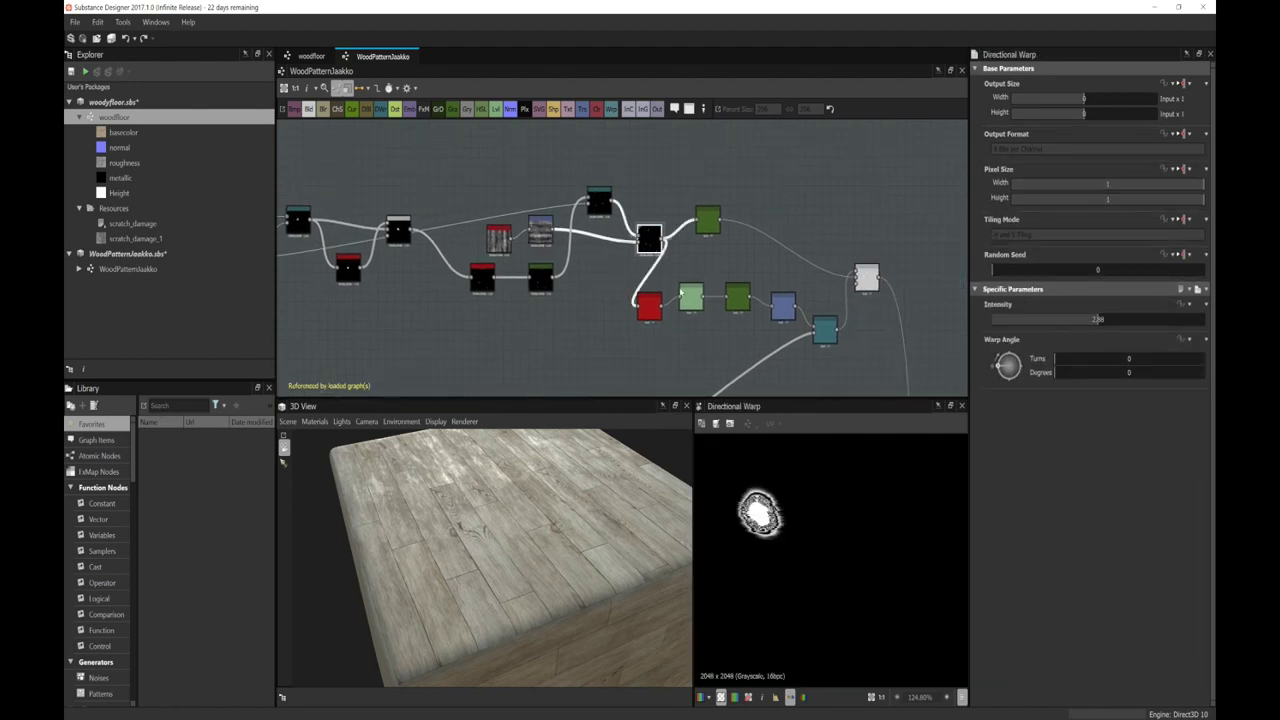
scroll(778, 510, up, 3)
click(707, 220)
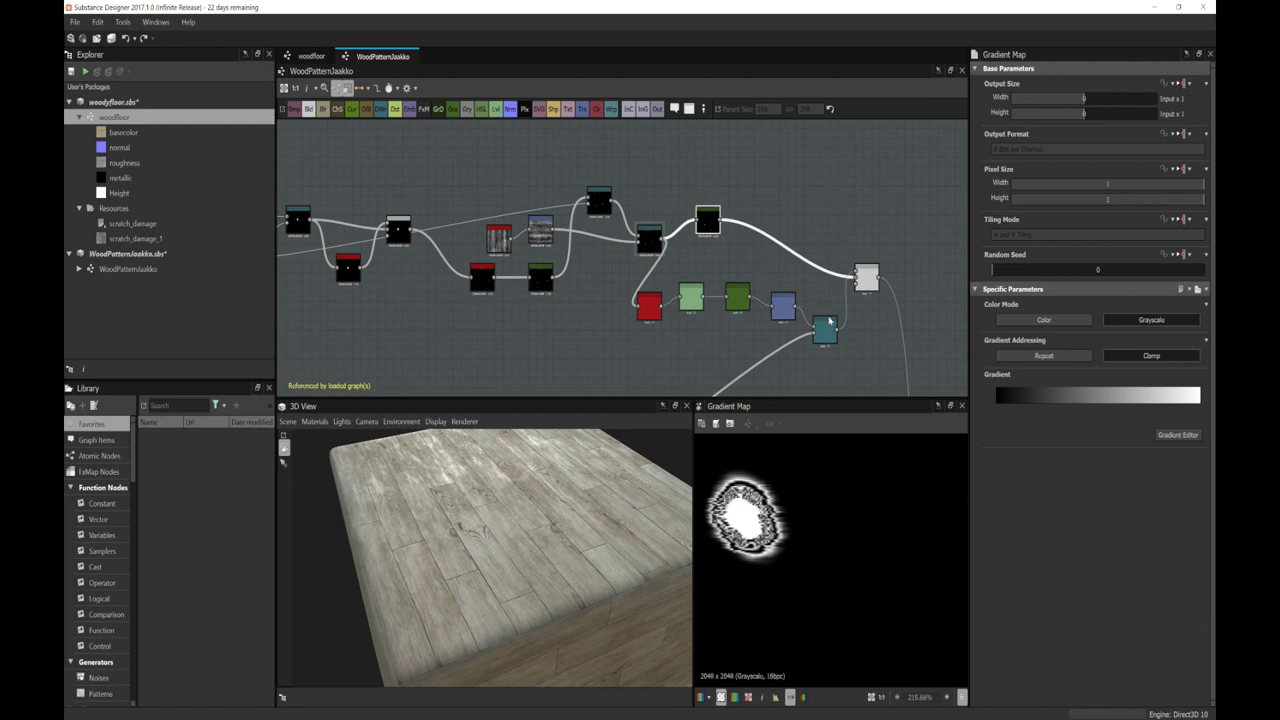
Step: Connect the second Directional Warp in the knot branch straight to the Blend node, and delete the bypassed Gradient Map
middle_drag(843, 293, 757, 275)
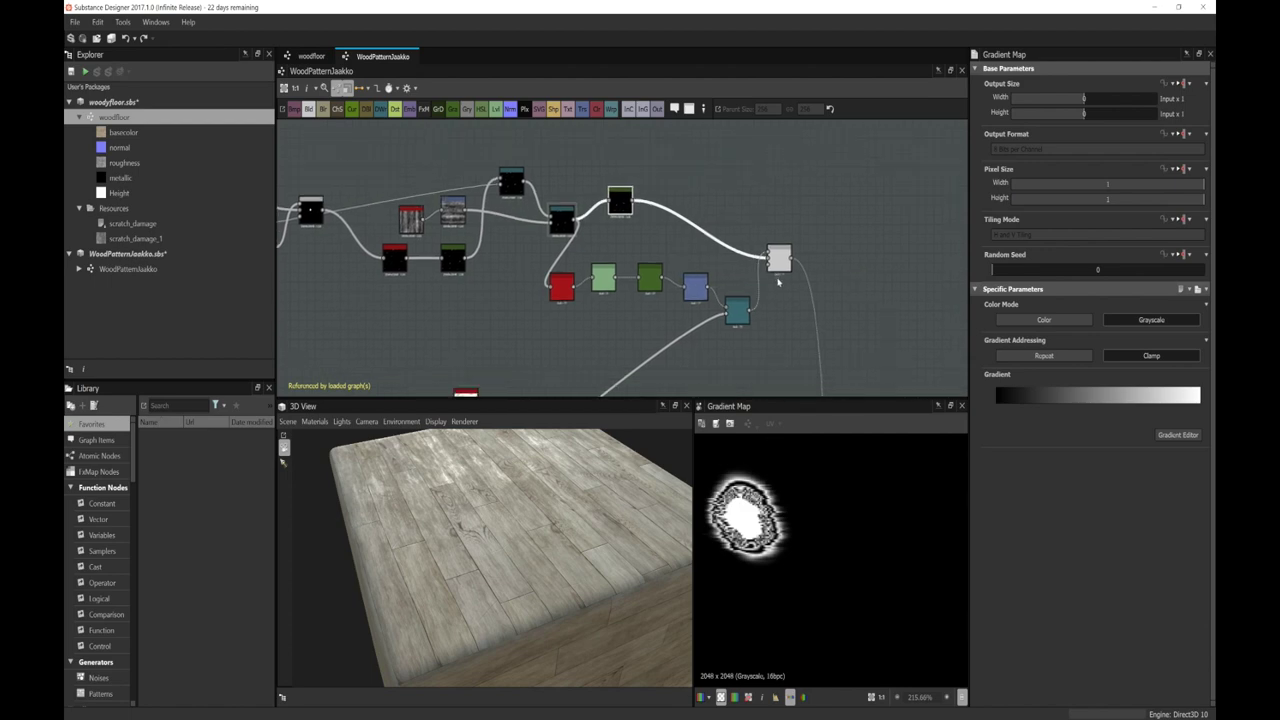
scroll(778, 282, down, 2)
scroll(773, 280, up, 1)
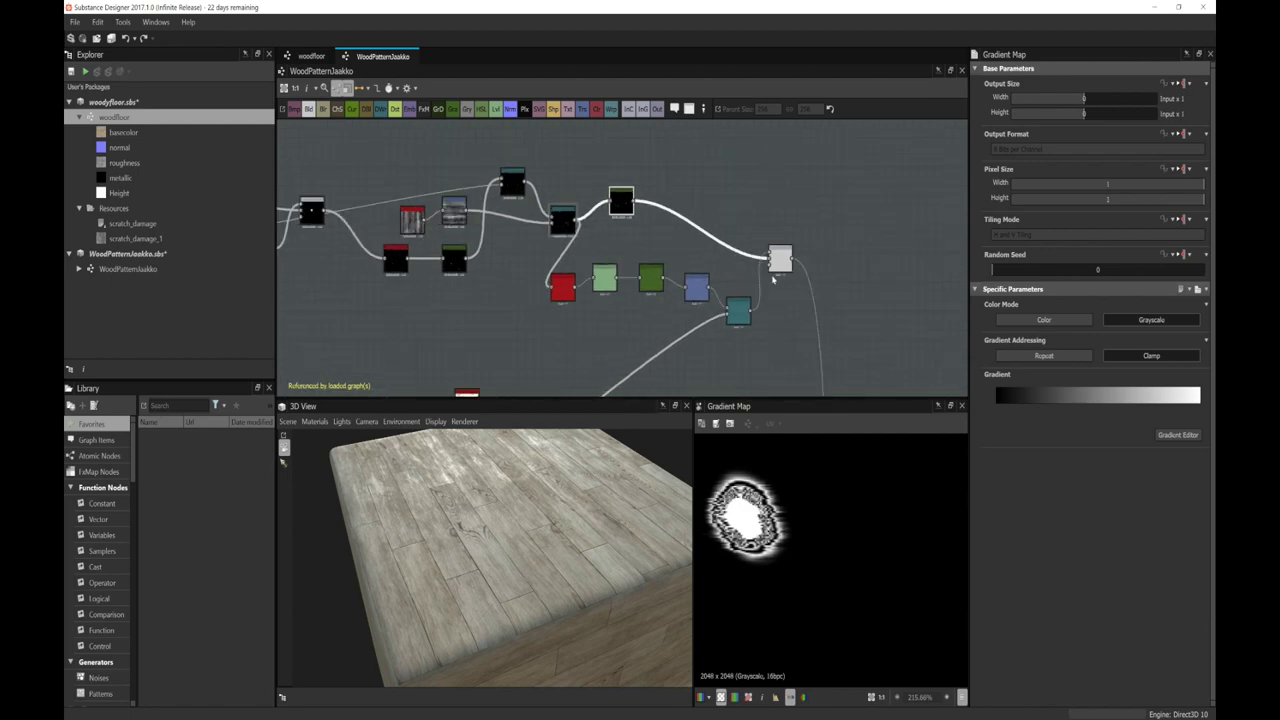
drag(624, 204, 641, 202)
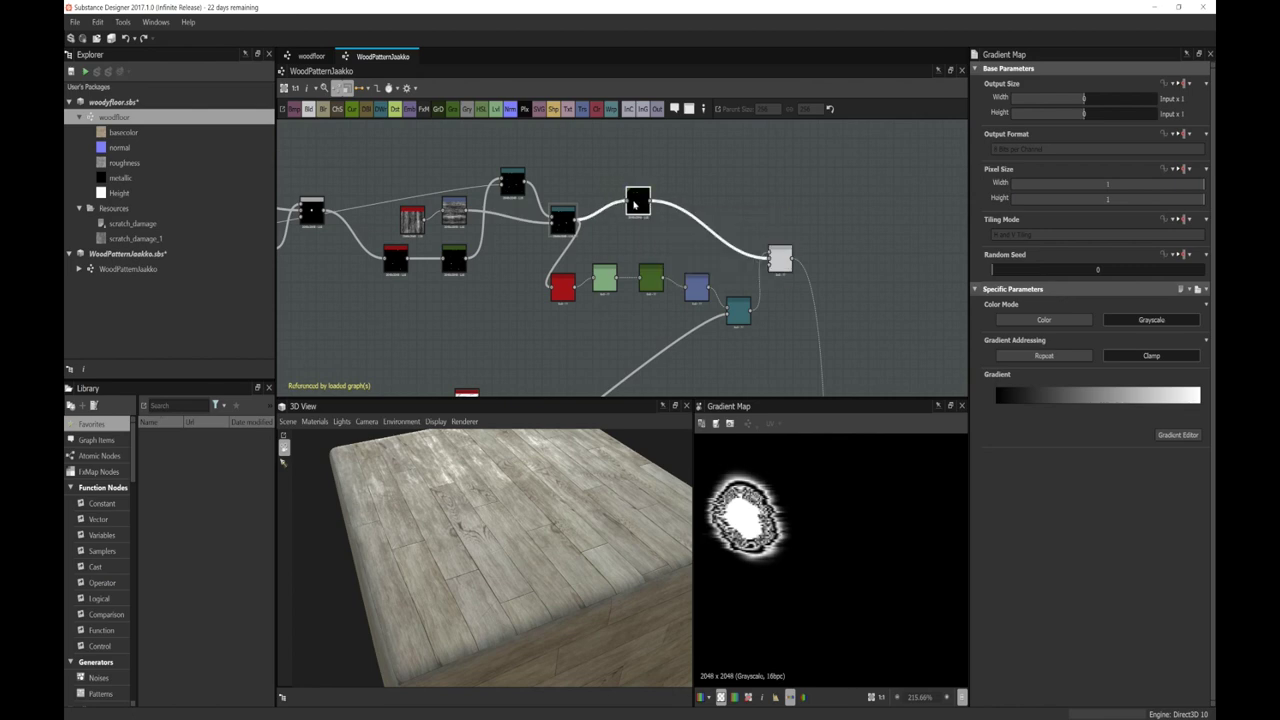
click(568, 221)
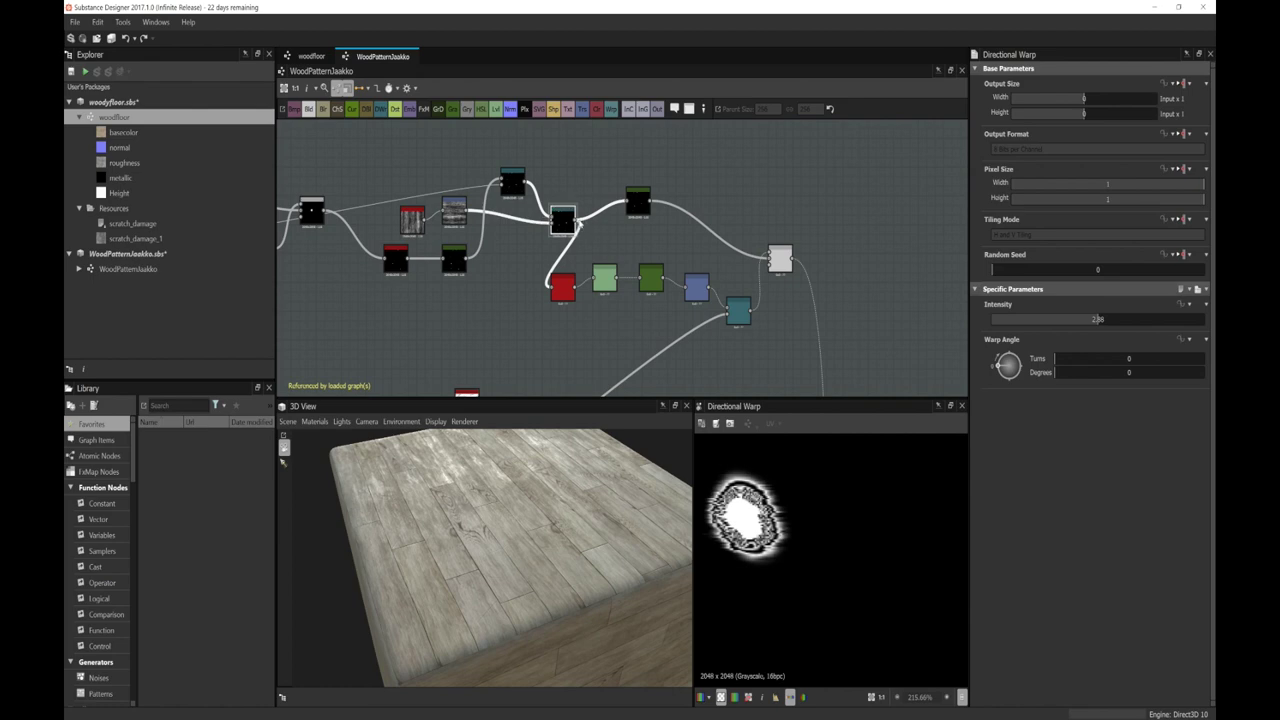
drag(576, 222, 772, 262)
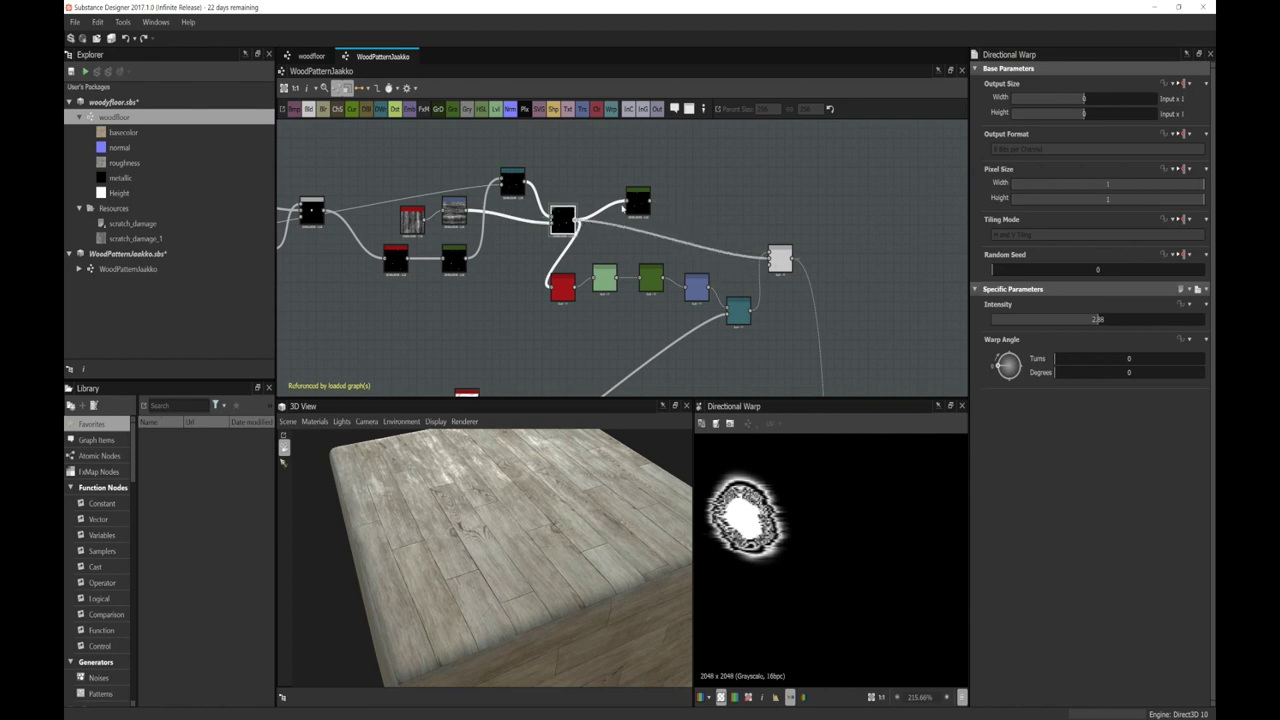
drag(640, 200, 670, 169)
key(Delete)
scroll(800, 226, down, 3)
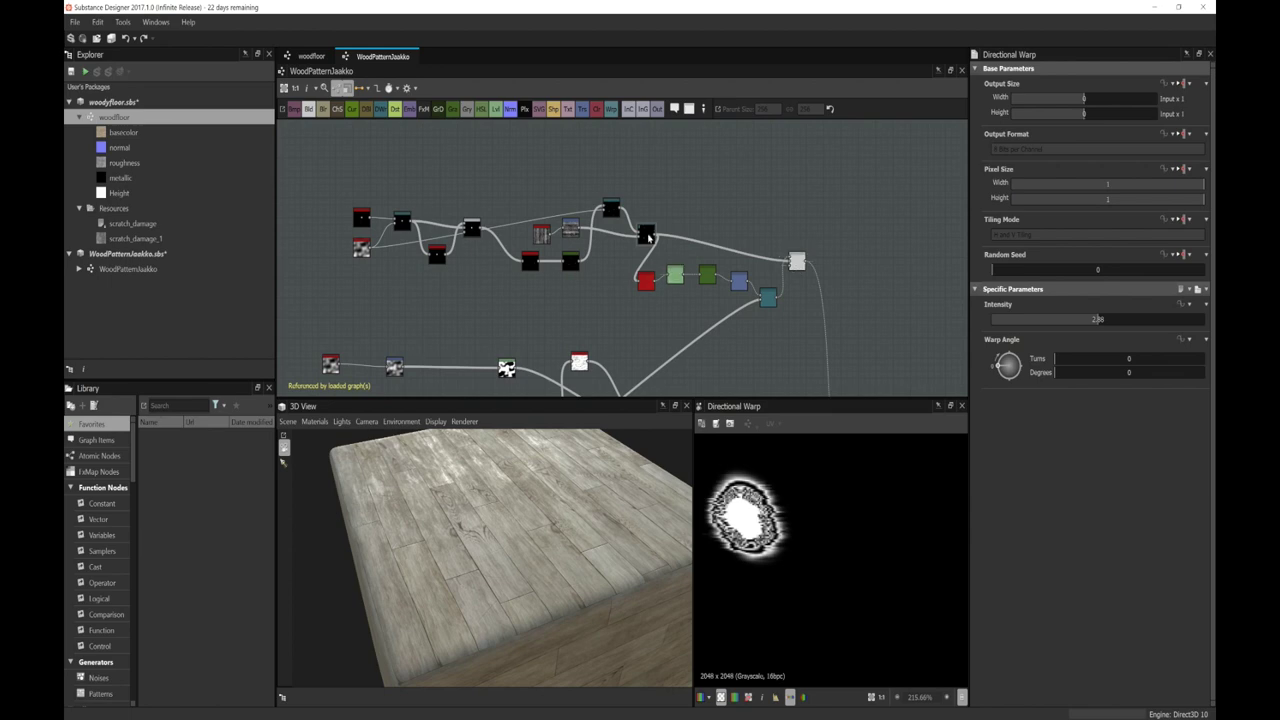
Step: Display the Glow Greyscale node fed by the second Directional Warp, and the Levels node following it
click(645, 233)
click(646, 280)
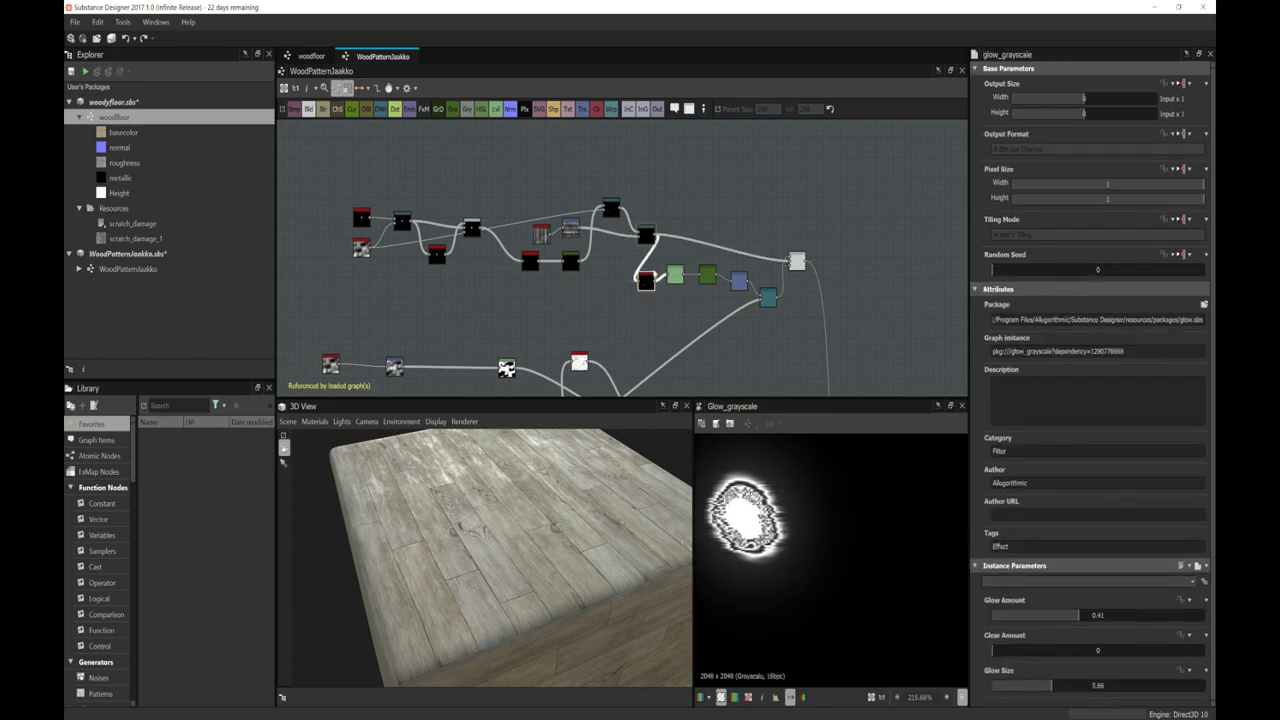
scroll(800, 511, down, 2)
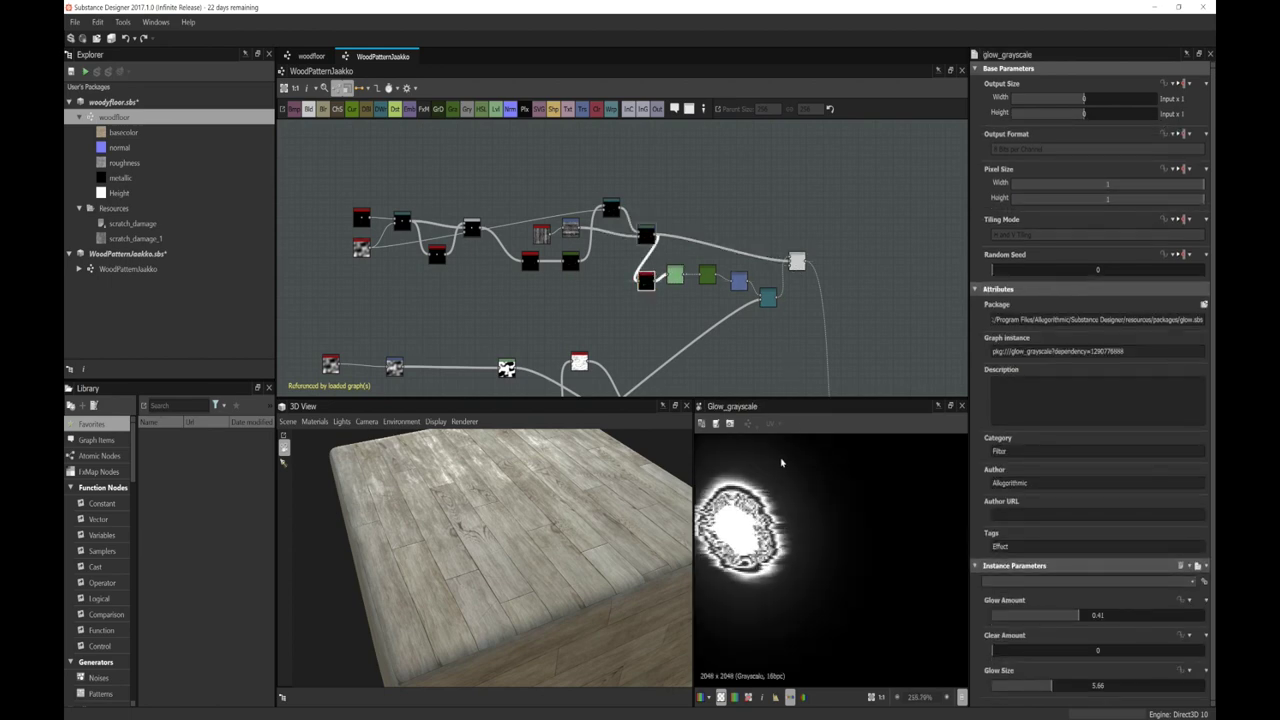
click(675, 276)
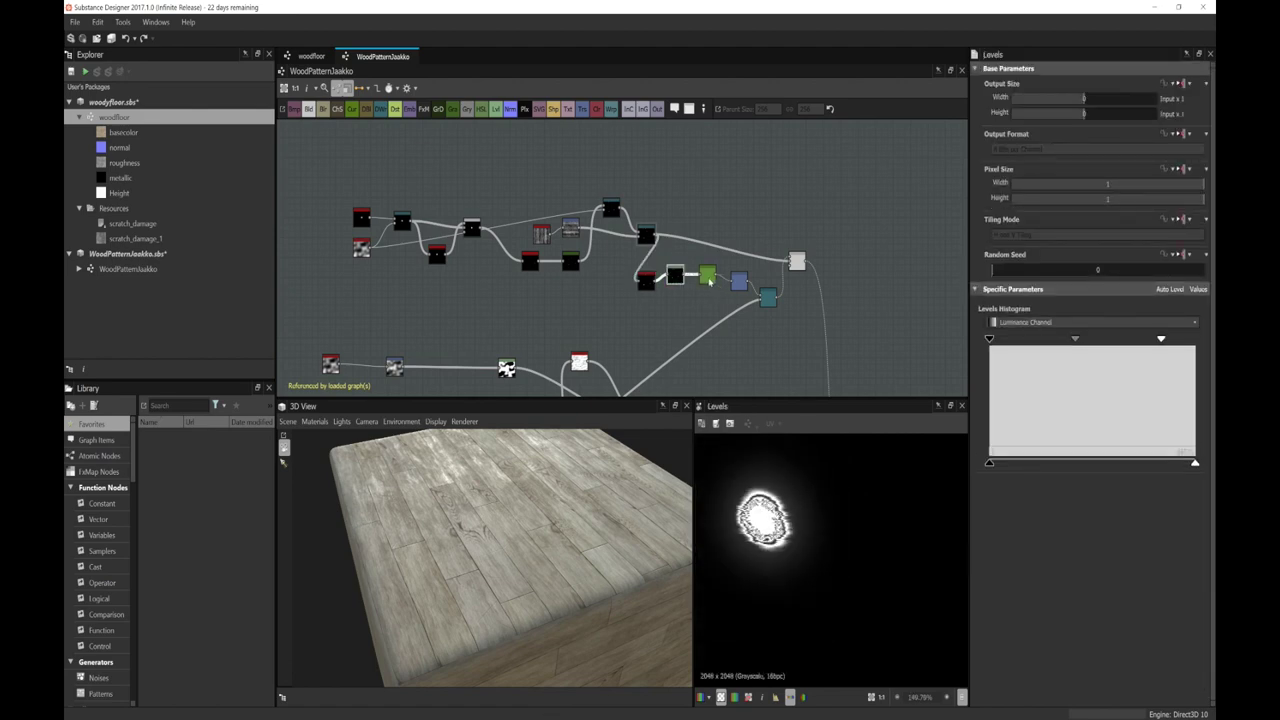
Step: Display the knot rings' Gradient Map, Transformation 2D and final Directional Warp, and trace the warp's input to the horizontal grain Blend
click(707, 277)
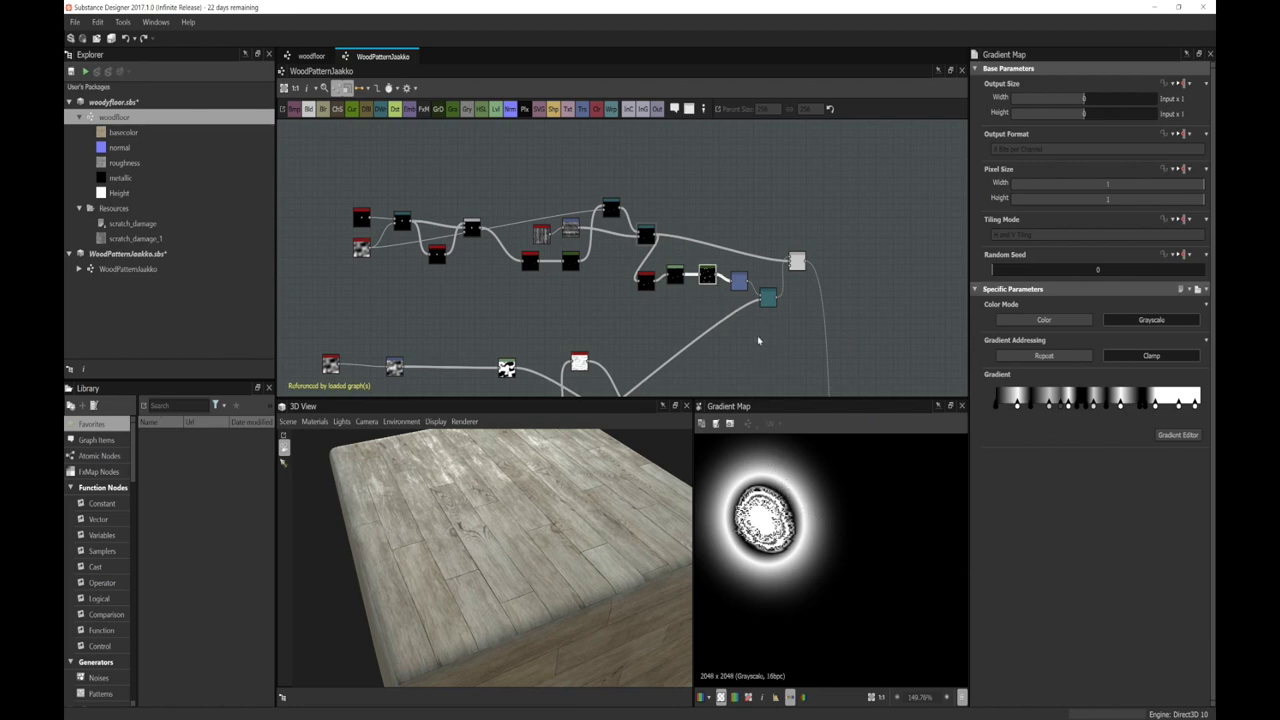
click(739, 282)
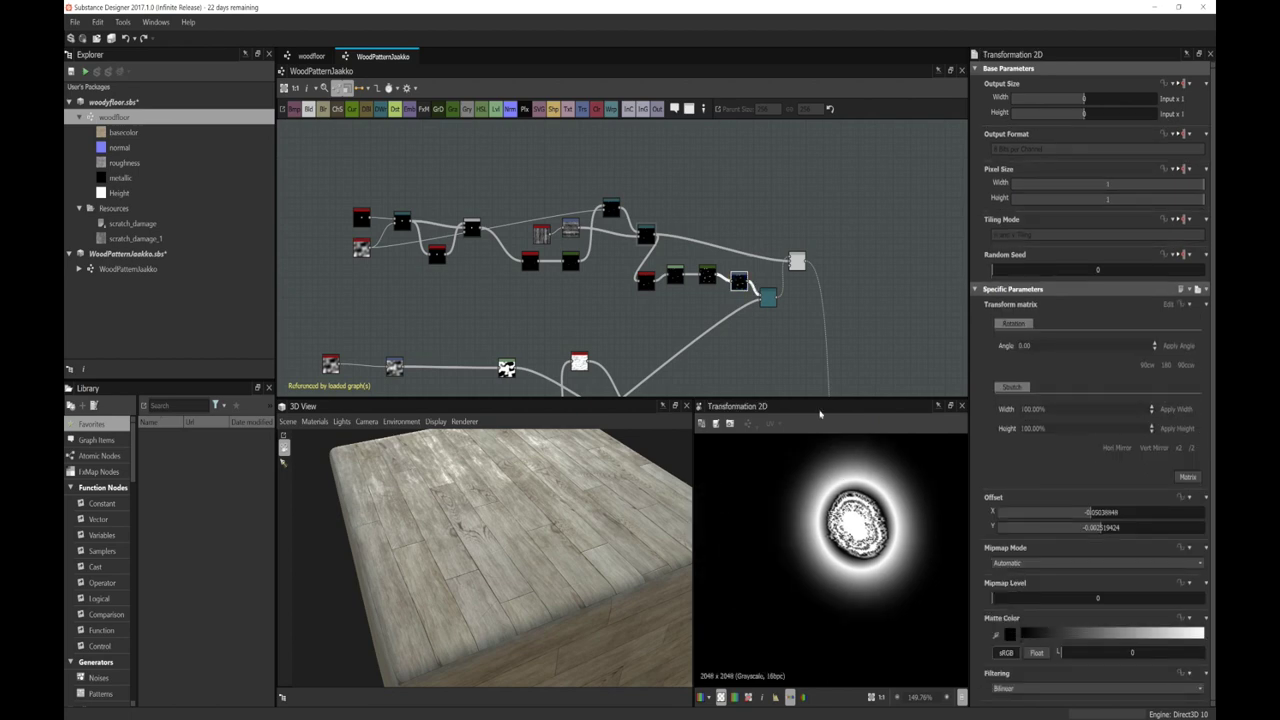
click(767, 297)
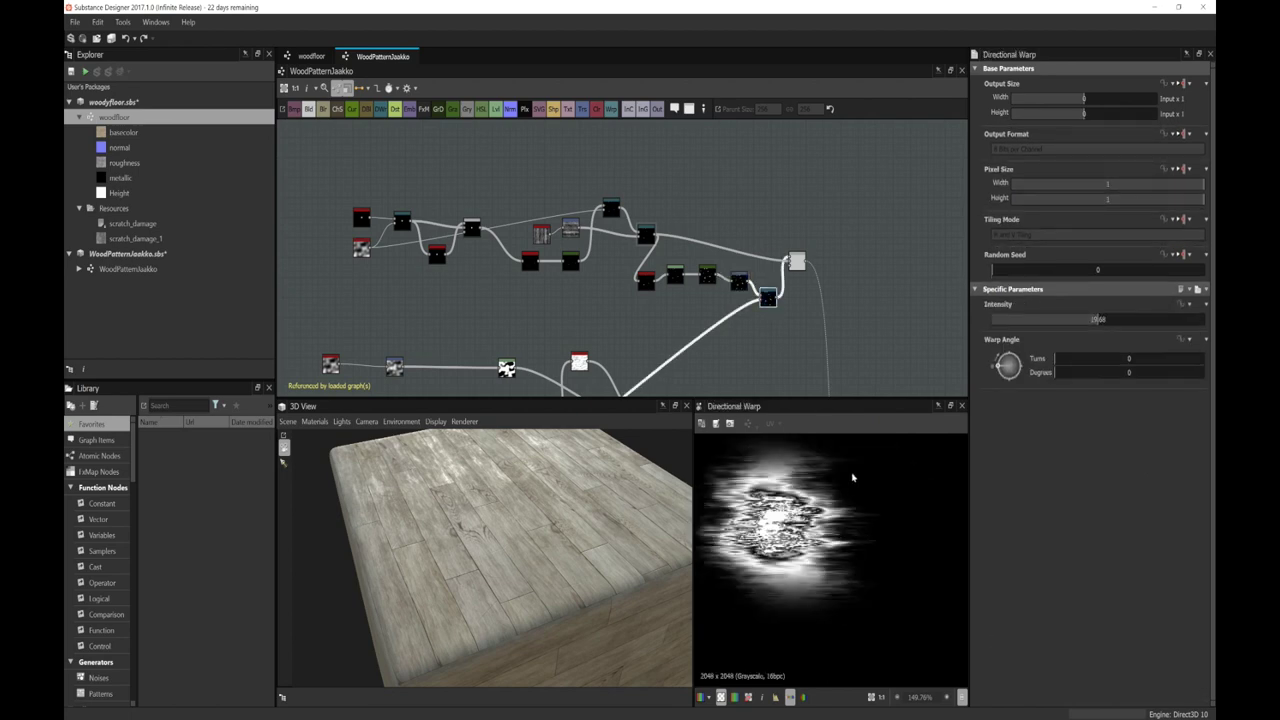
middle_drag(776, 335, 743, 292)
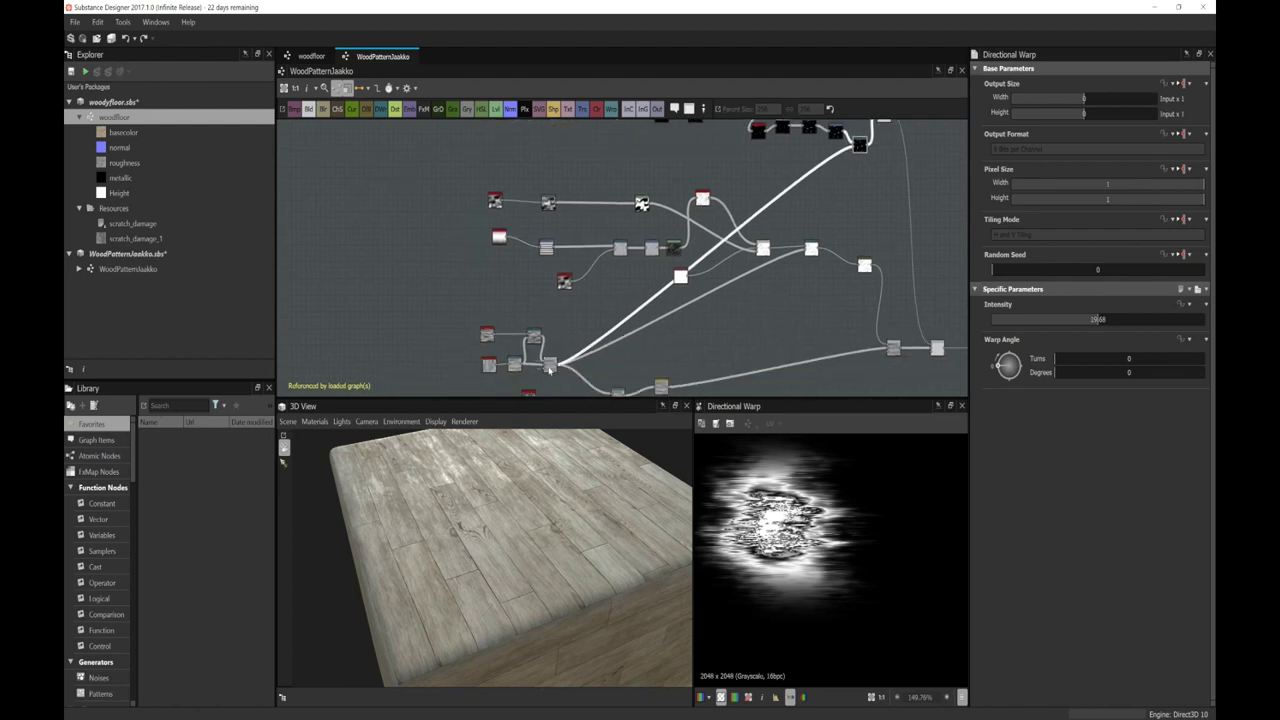
middle_drag(860, 132, 756, 191)
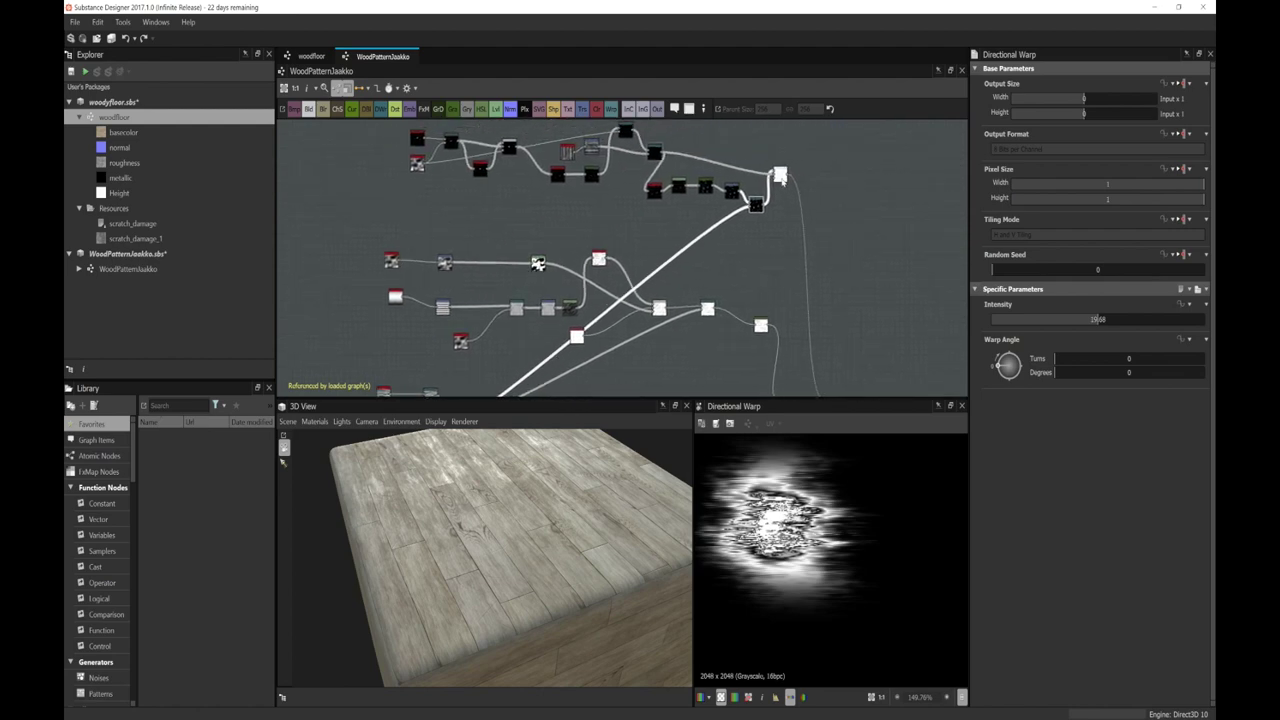
Step: Compare the knot branch's two Directional Warp outputs with the 0.41 opacity Blend that combines them
click(780, 176)
scroll(790, 270, up, 1)
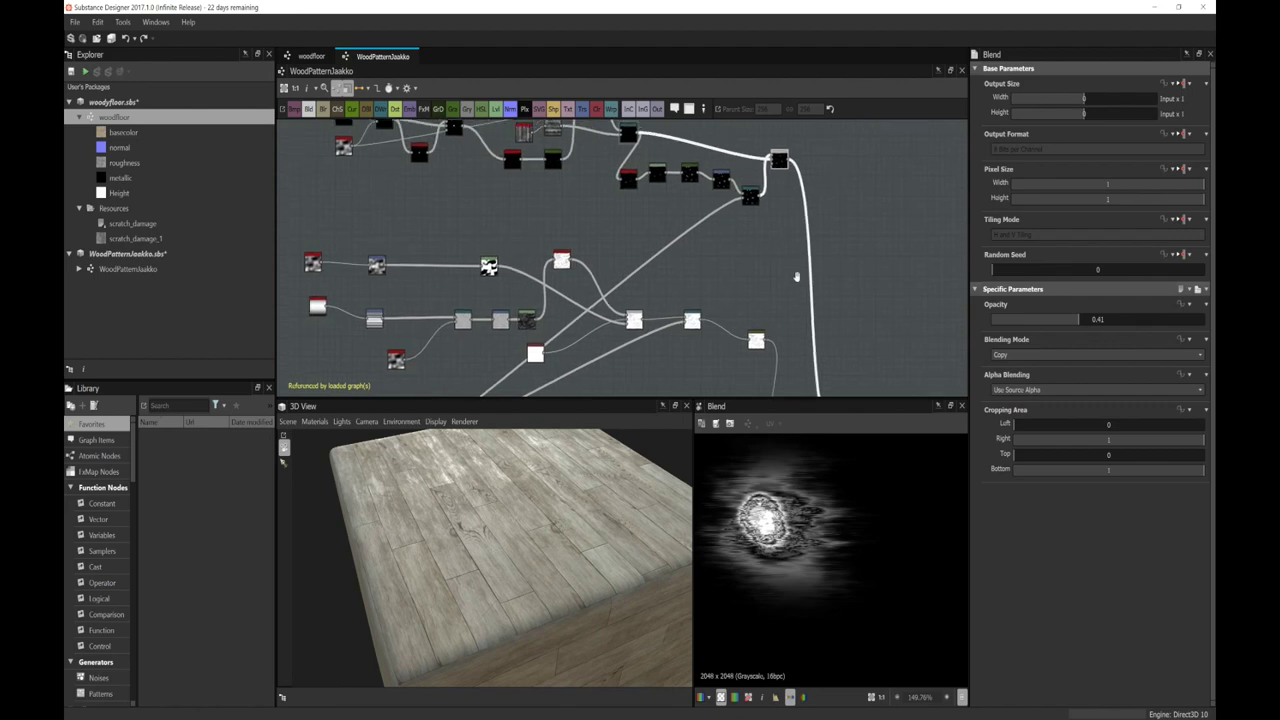
middle_drag(630, 135, 660, 212)
click(660, 210)
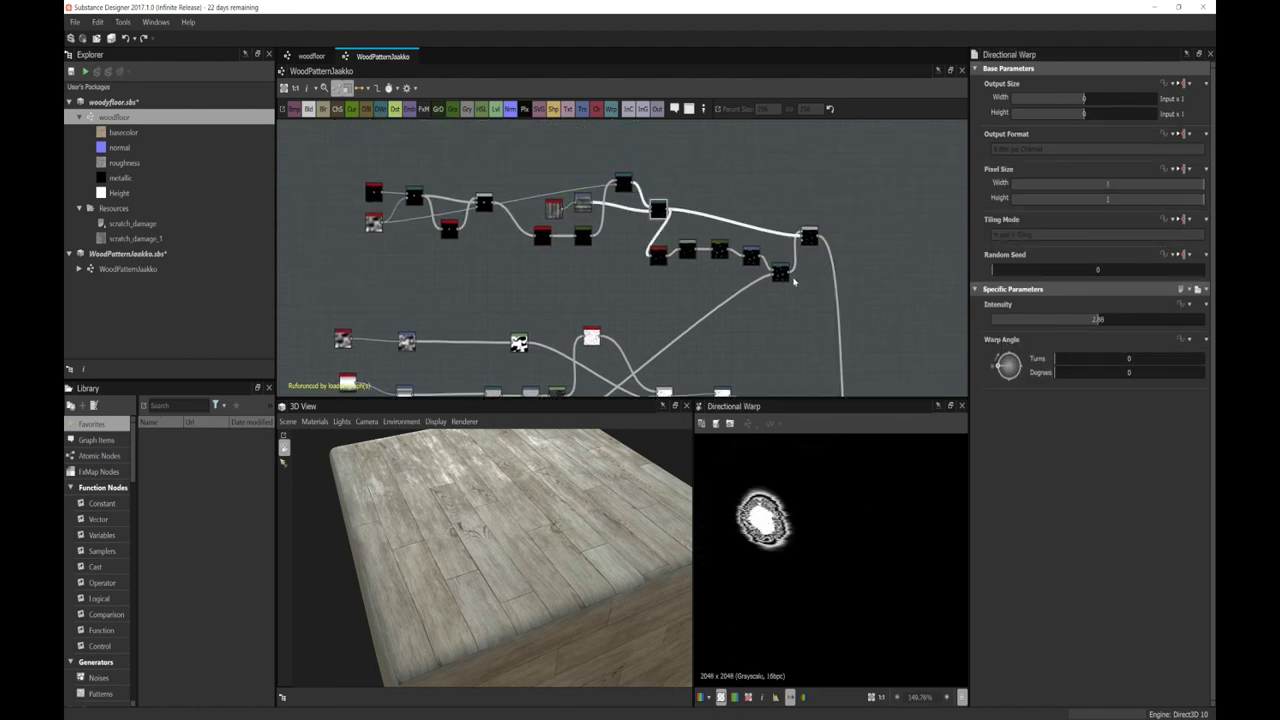
click(780, 272)
click(809, 237)
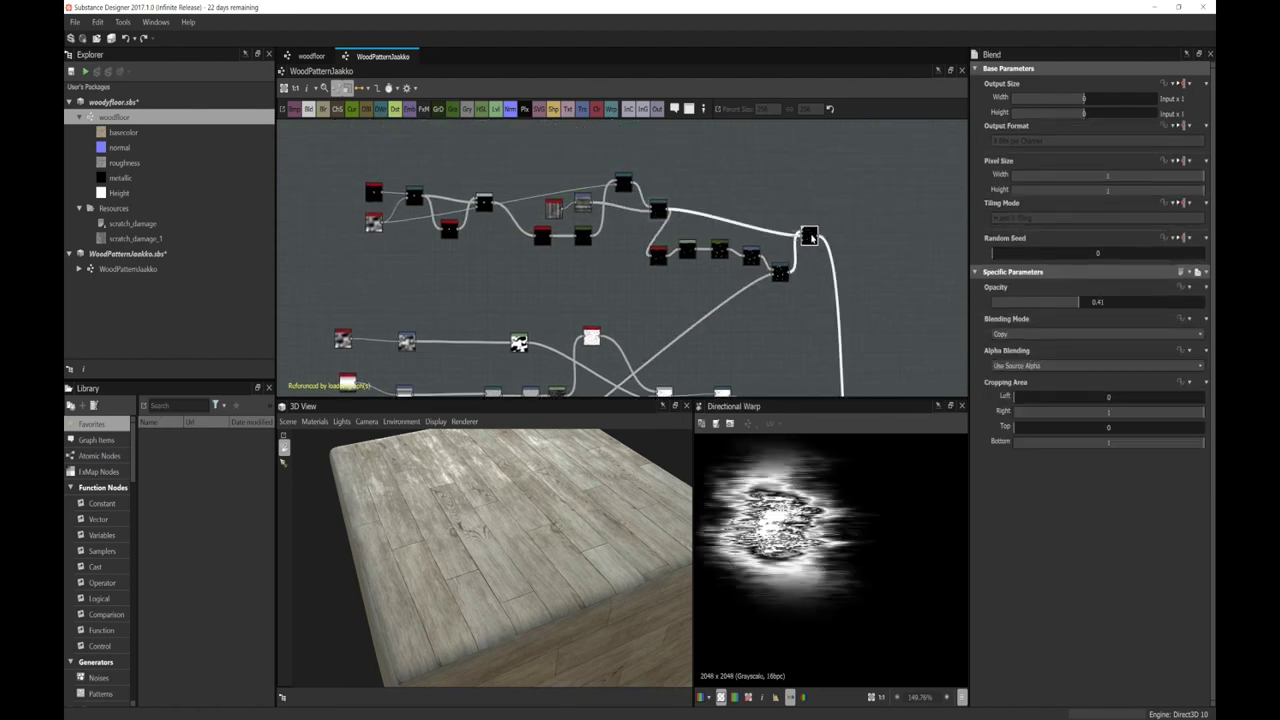
Step: View the Subtract Blend that cuts the knots into the grain, and show the grayscale output node's attributes
middle_drag(847, 327, 799, 293)
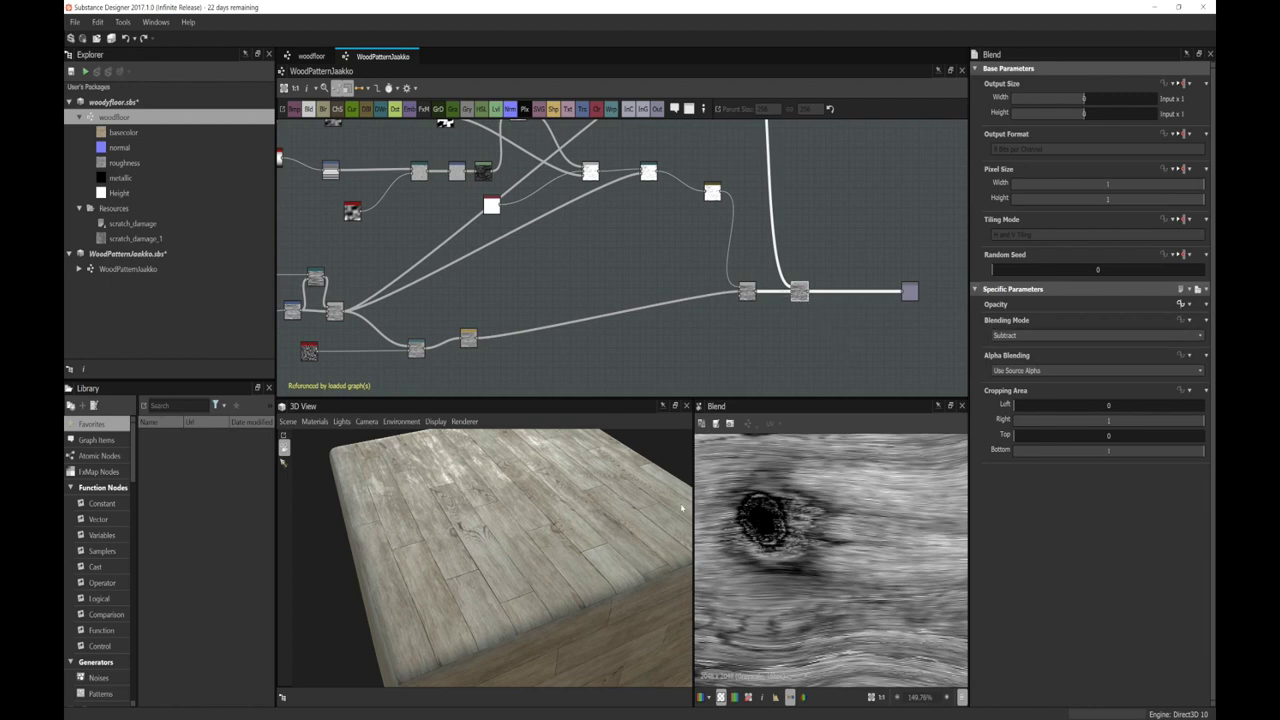
drag(681, 508, 678, 508)
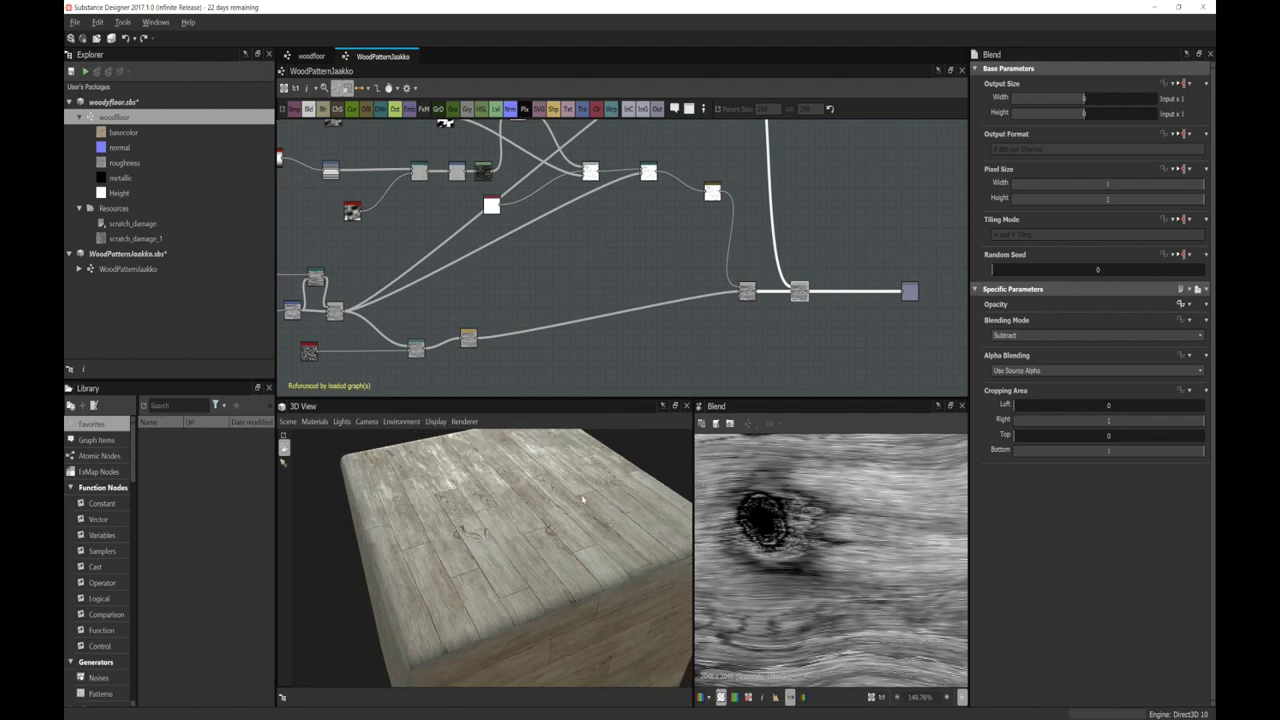
drag(582, 499, 588, 532)
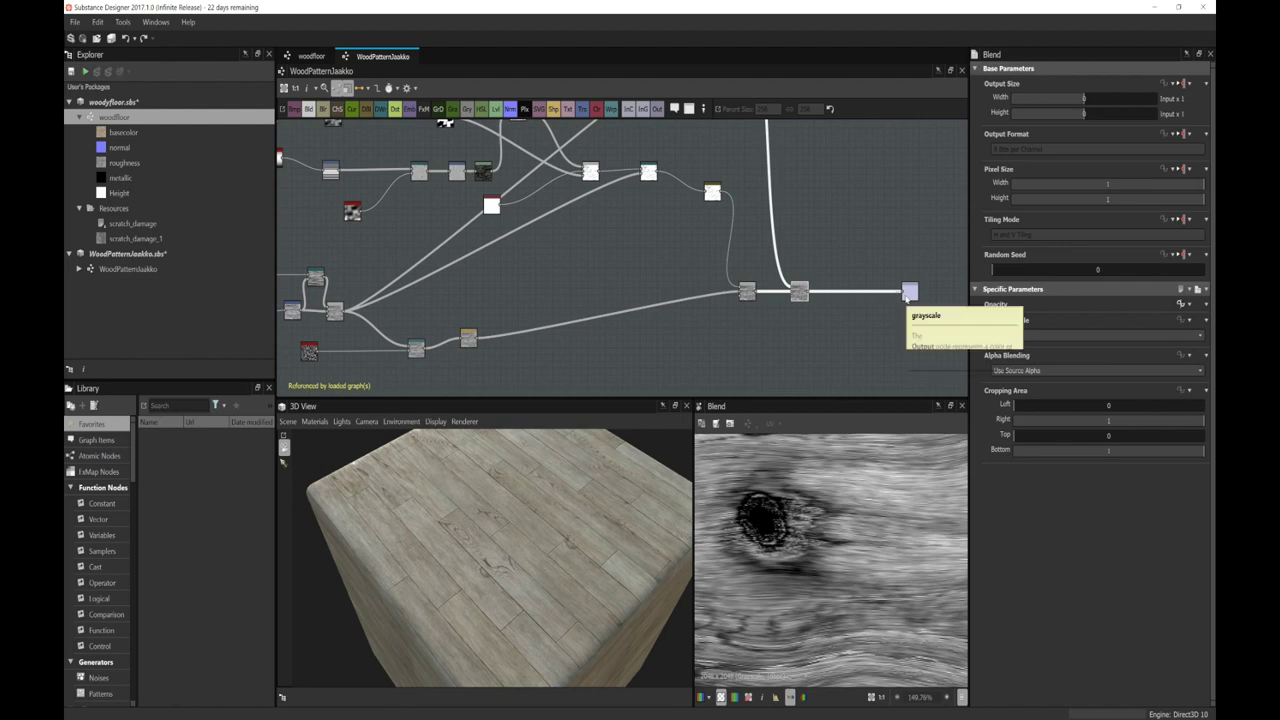
click(909, 291)
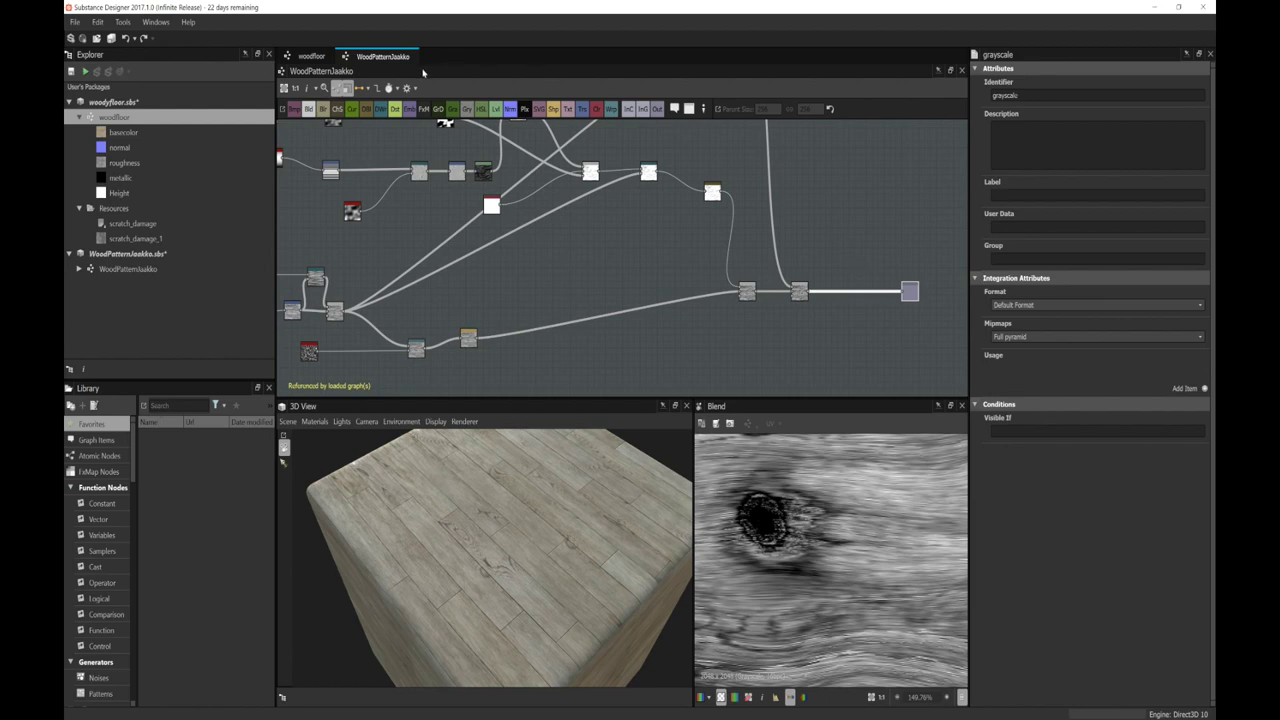
Step: Switch to the woodfloor graph and display its WoodPatternJaakko instance node
click(311, 56)
scroll(568, 298, down, 5)
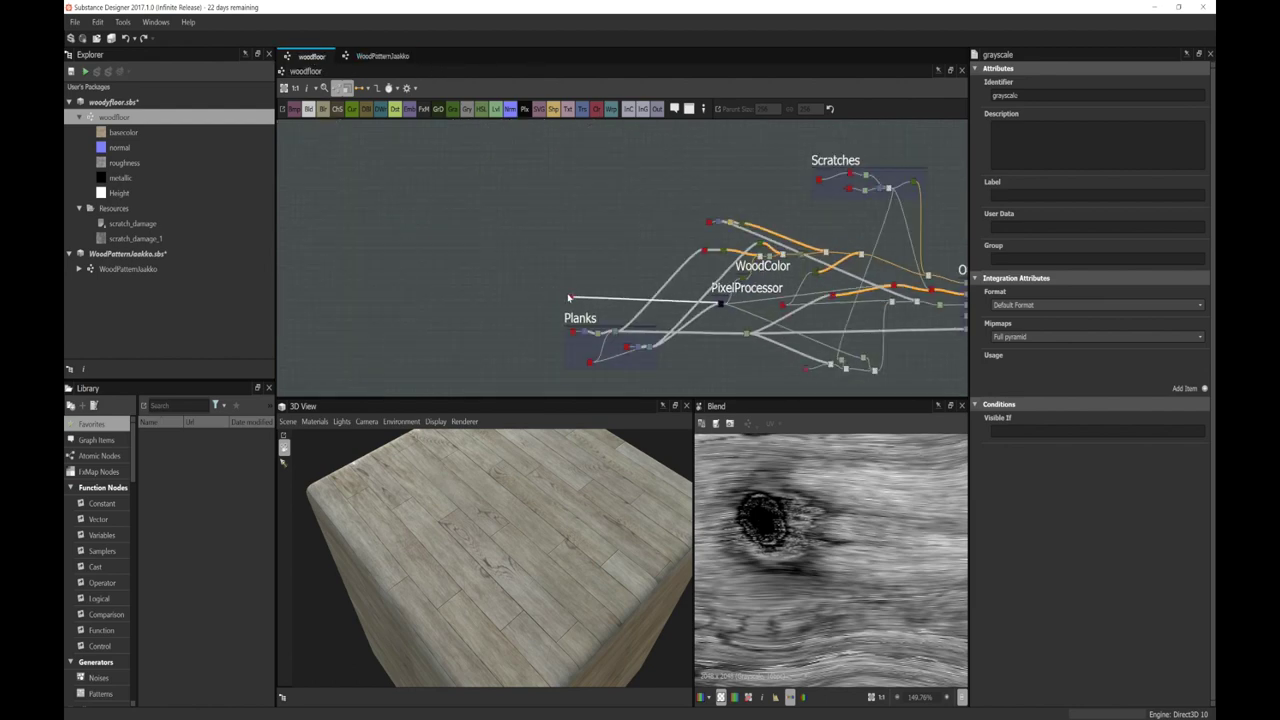
double_click(569, 298)
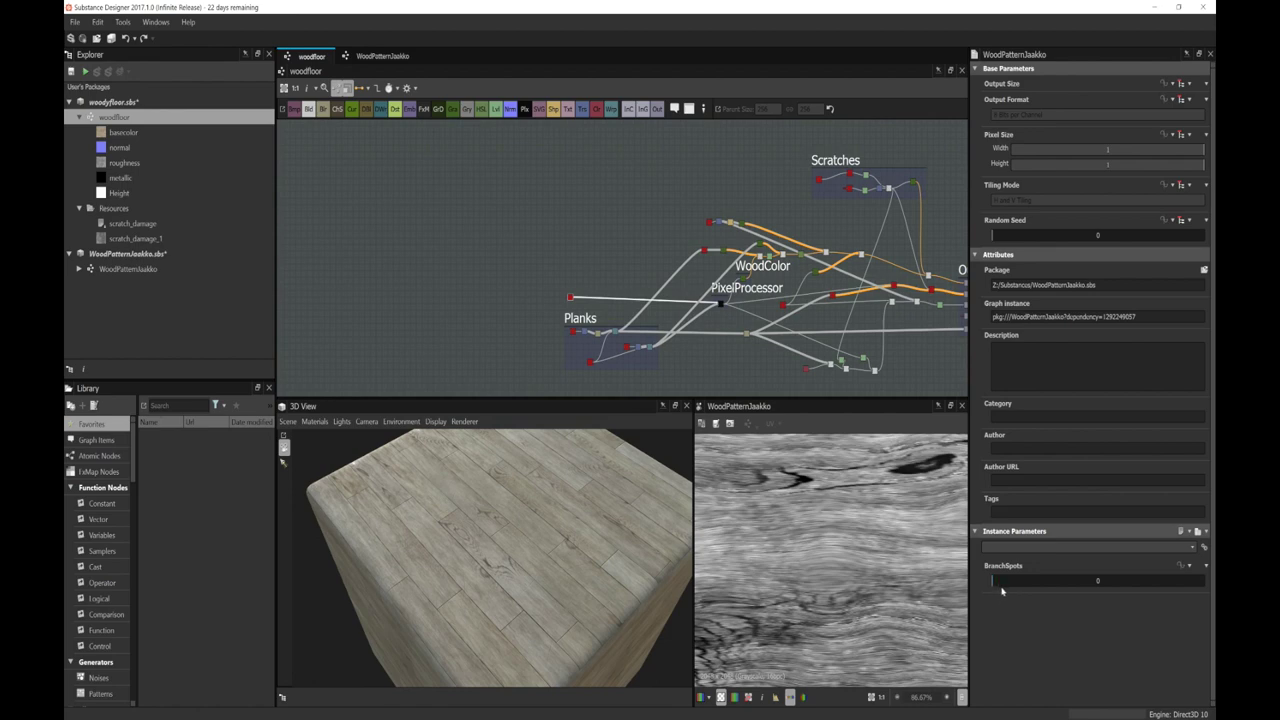
Step: Try BranchSpots at 1 on the WoodPatternJaakko node, inspect the planks in 3D, and set it back to 0
scroll(880, 585, down, 4)
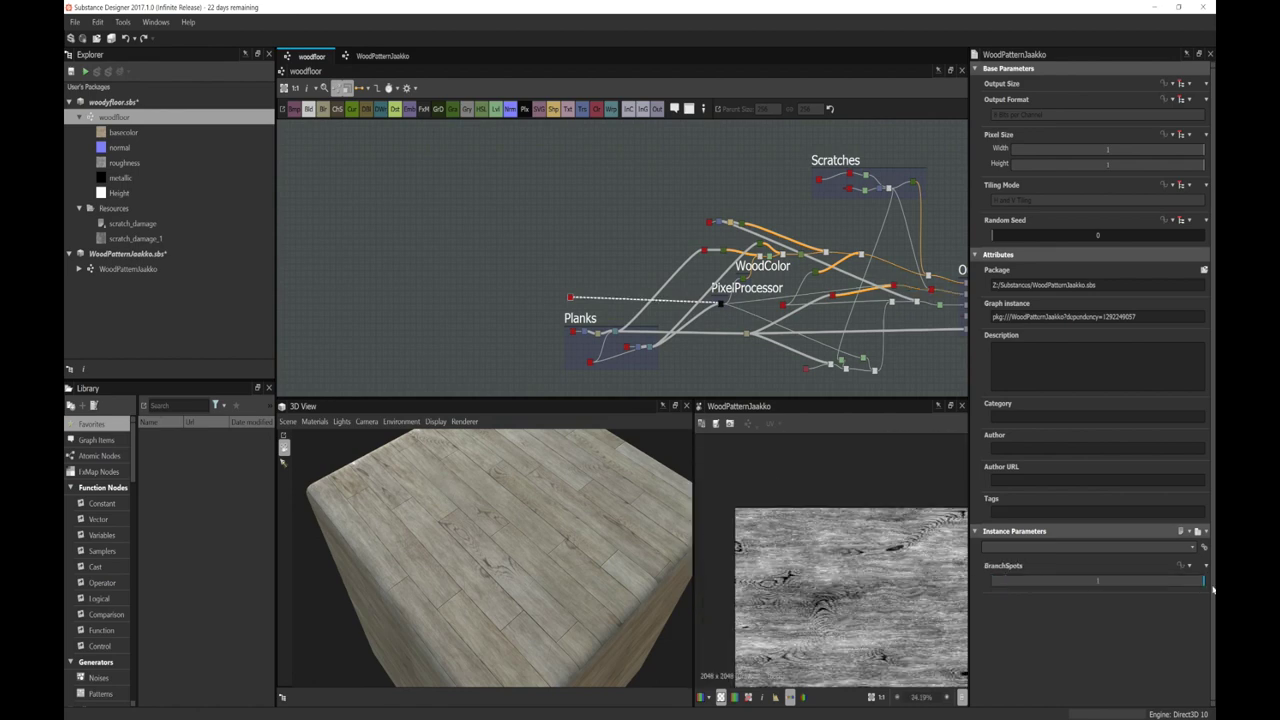
click(1155, 581)
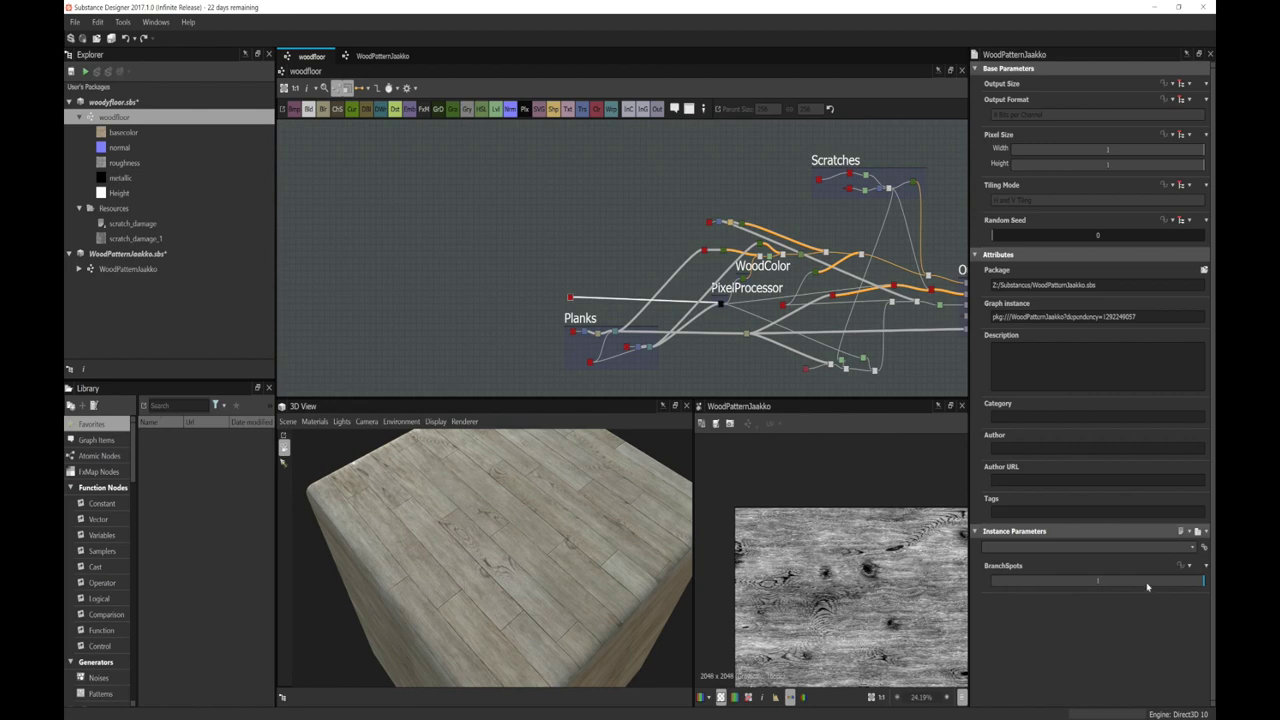
drag(606, 503, 533, 504)
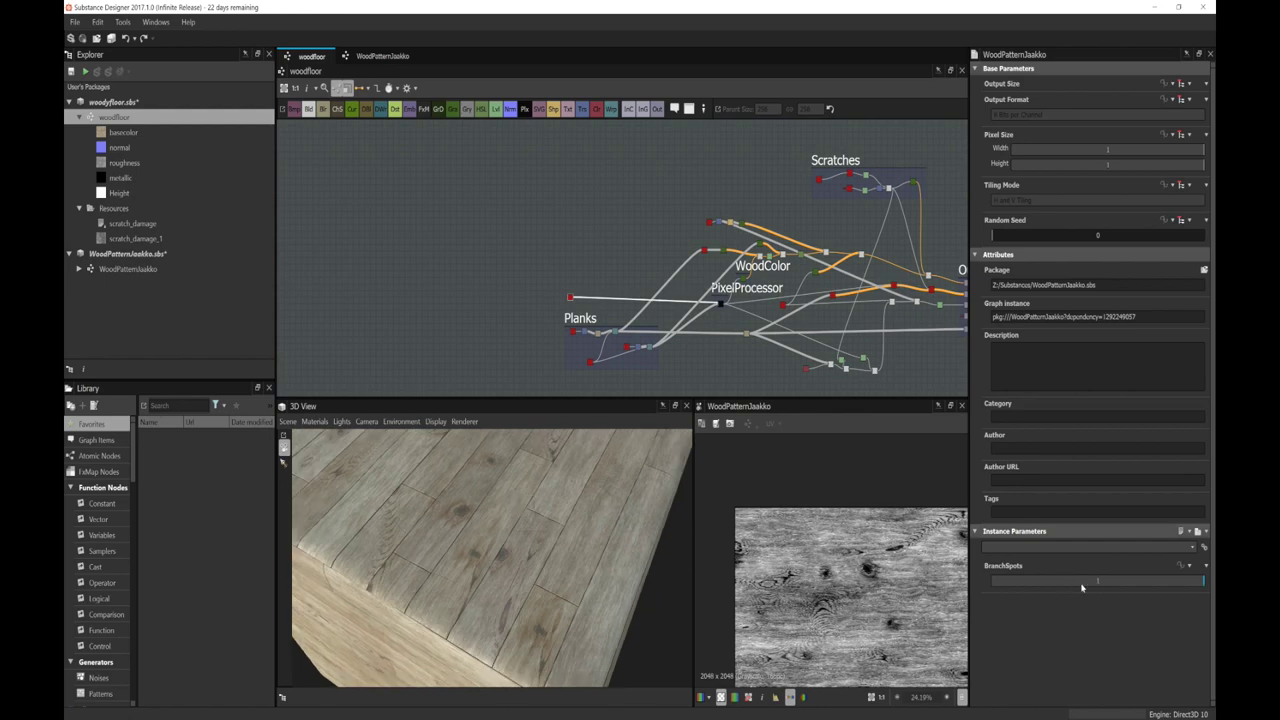
drag(1083, 584, 991, 583)
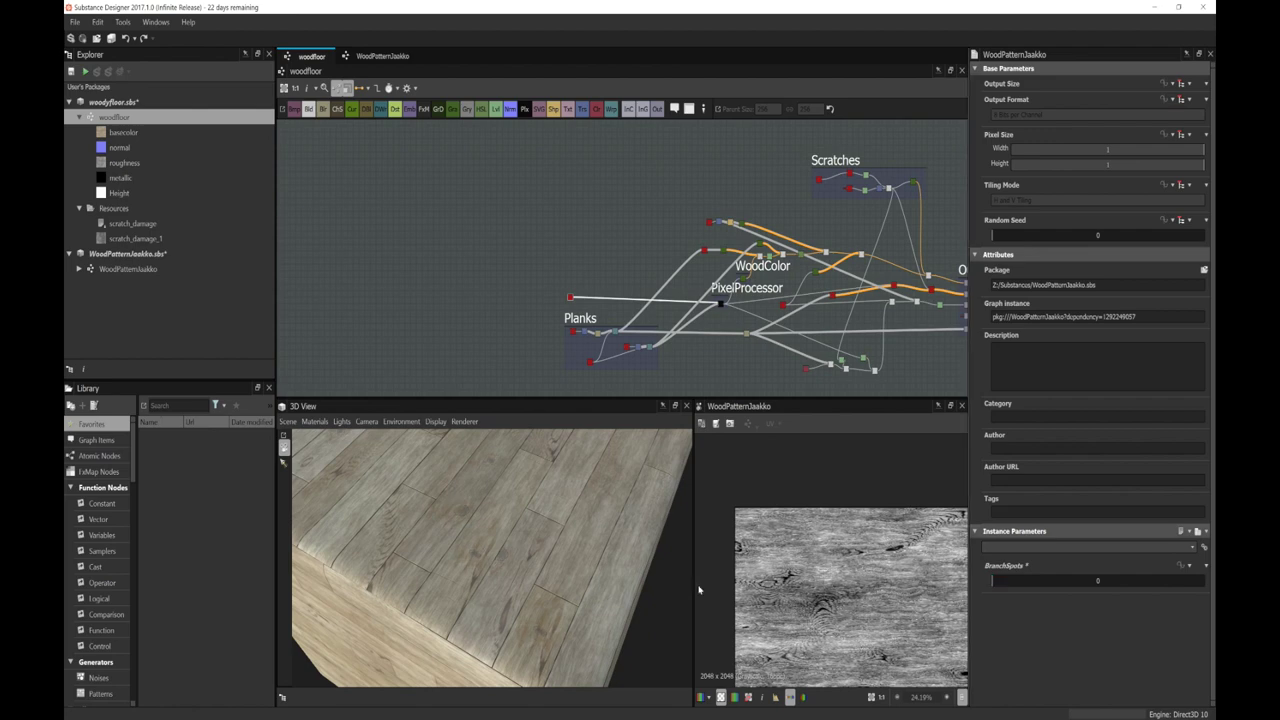
mouse_move(605, 590)
mouse_down()
mouse_move(563, 594)
mouse_move(604, 582)
mouse_up()
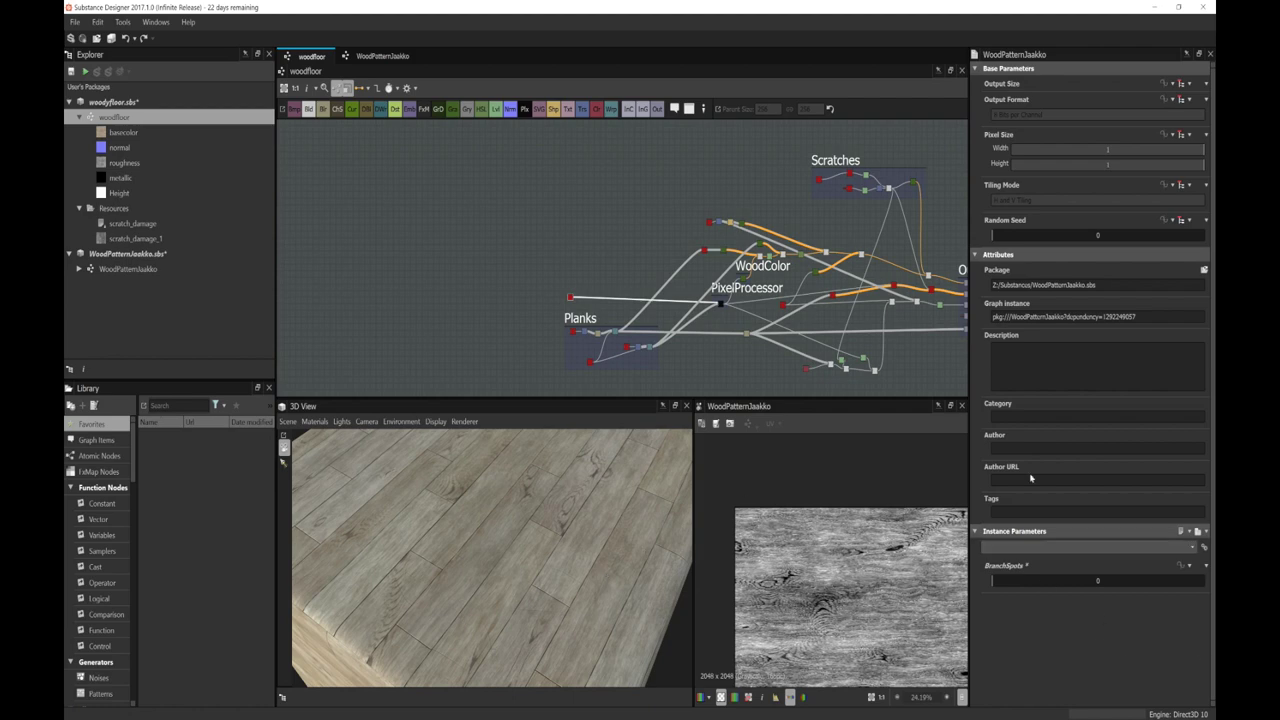
Step: Compare the overall layout of the woodfloor graph with that of the WoodPatternJaakko graph
scroll(734, 352, down, 2)
middle_drag(734, 352, 720, 340)
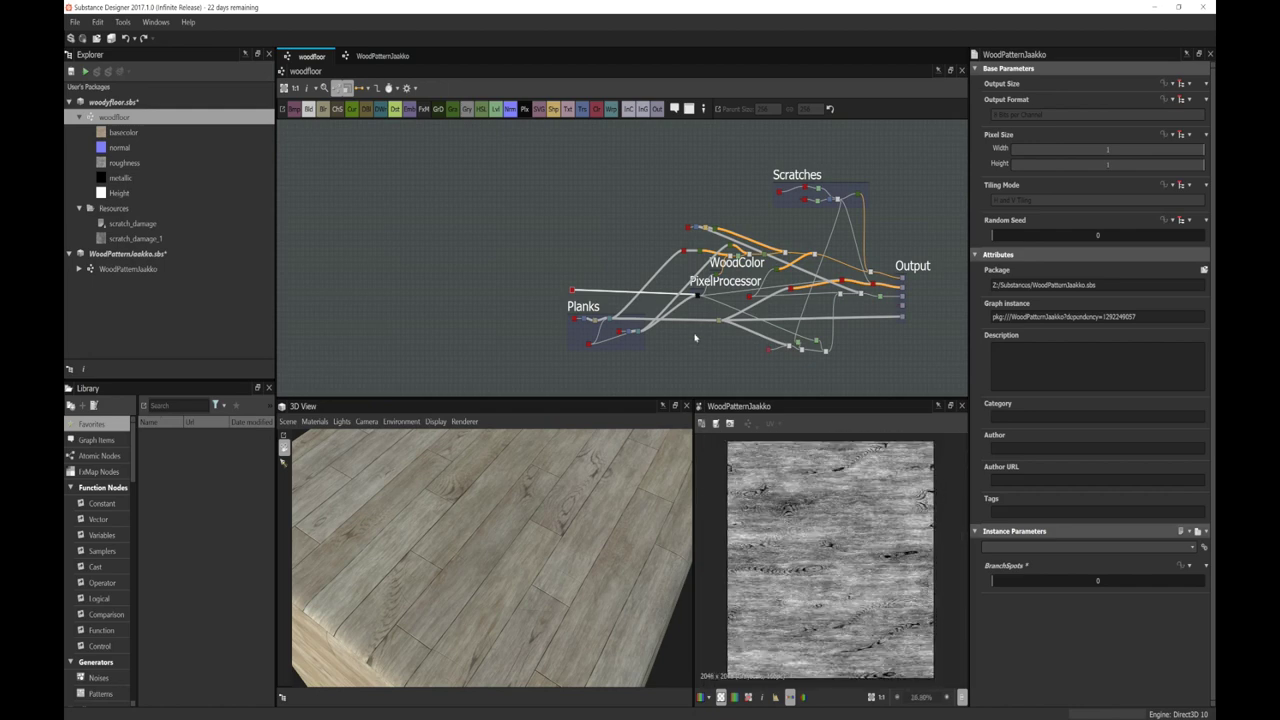
middle_drag(655, 349, 613, 349)
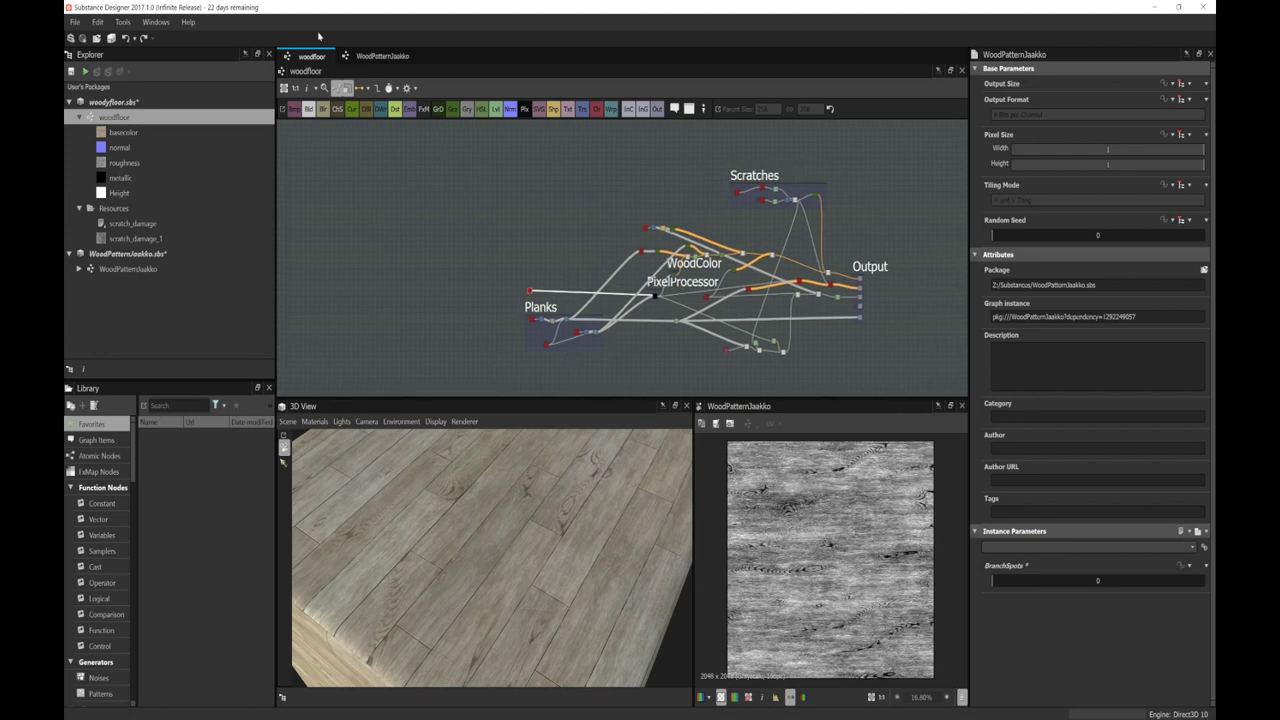
click(382, 56)
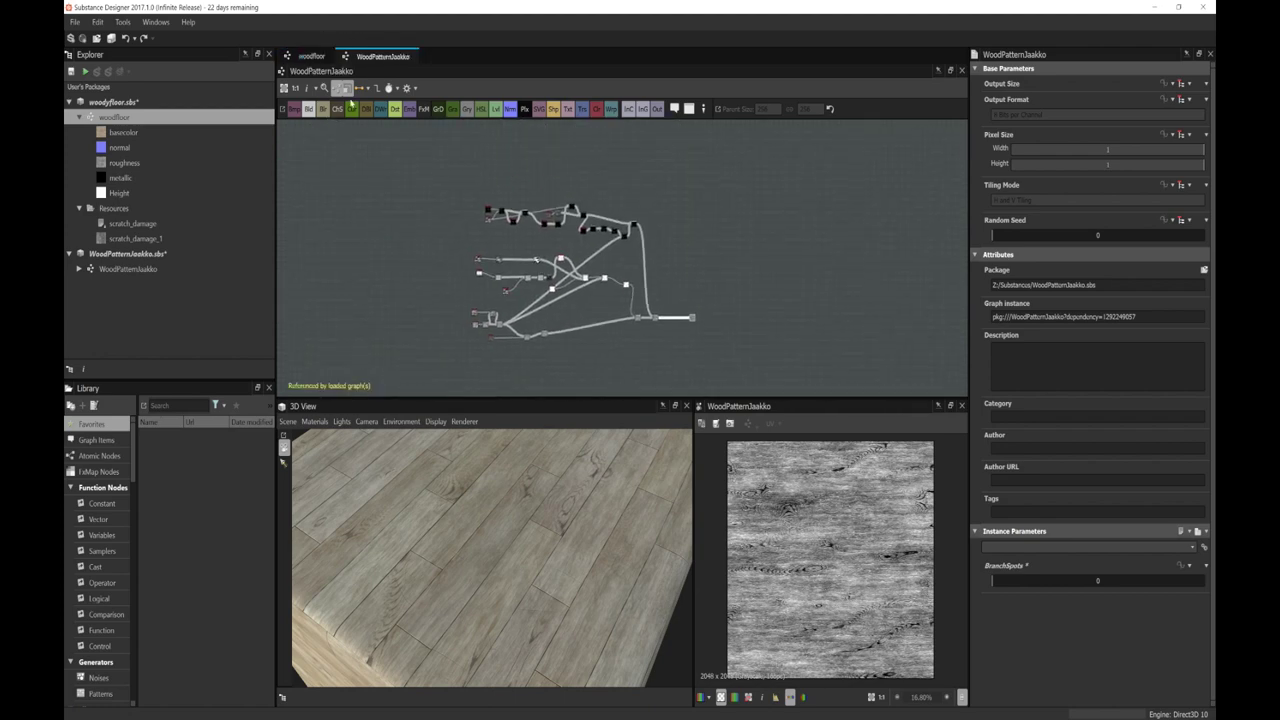
click(311, 56)
click(366, 58)
scroll(603, 327, up, 1)
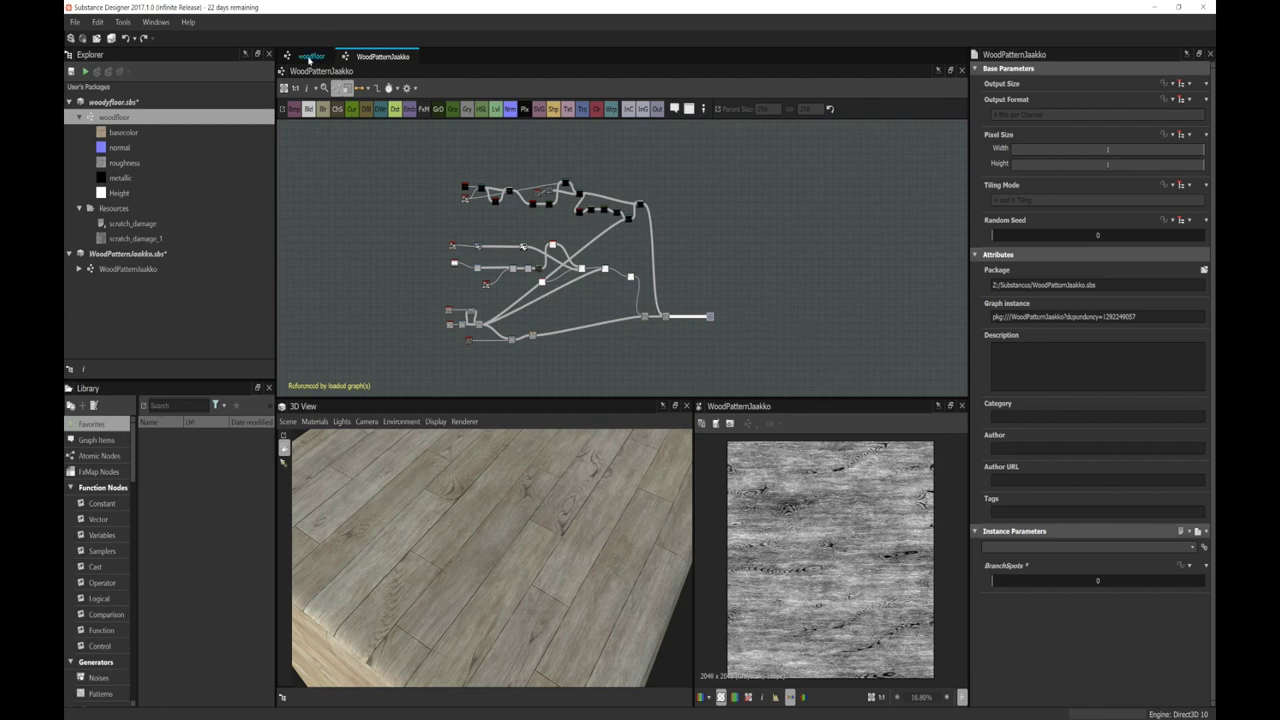
Step: Switch to the woodfloor graph and display the first Tile Generator node in the Planks frame
click(309, 57)
scroll(592, 263, up, 3)
middle_drag(588, 287, 534, 230)
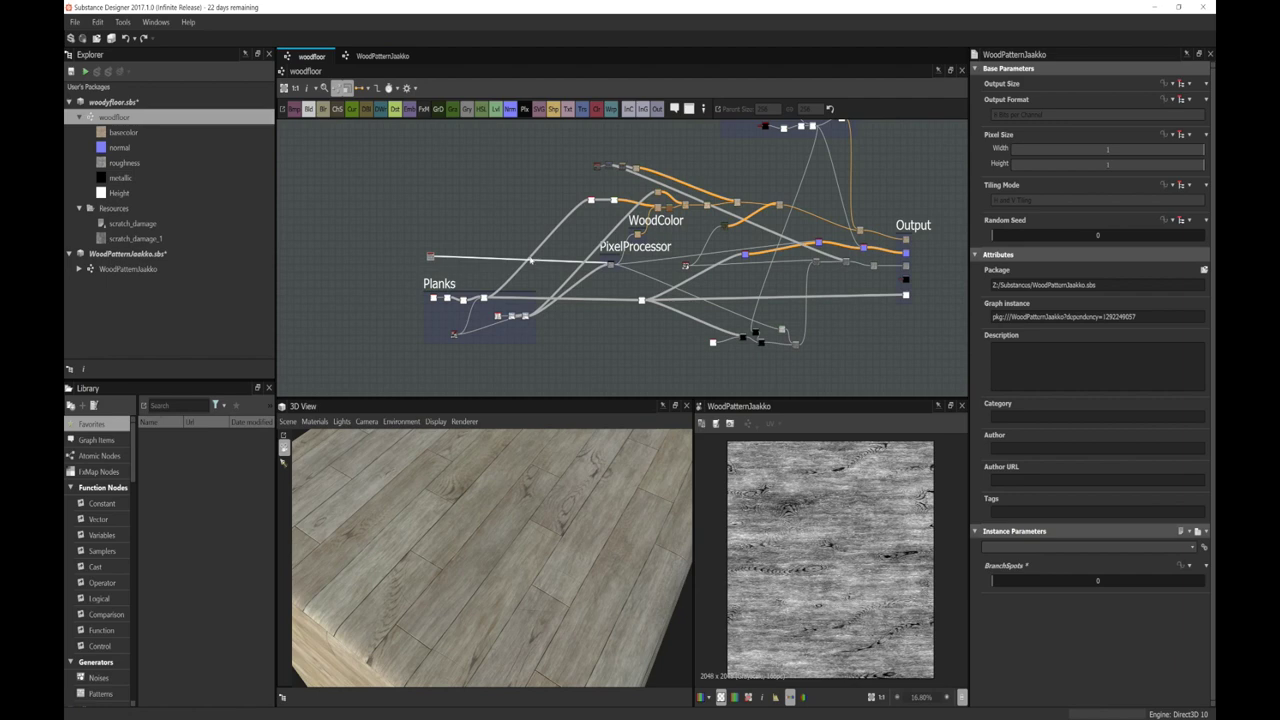
scroll(476, 222, up, 3)
scroll(414, 276, down, 1)
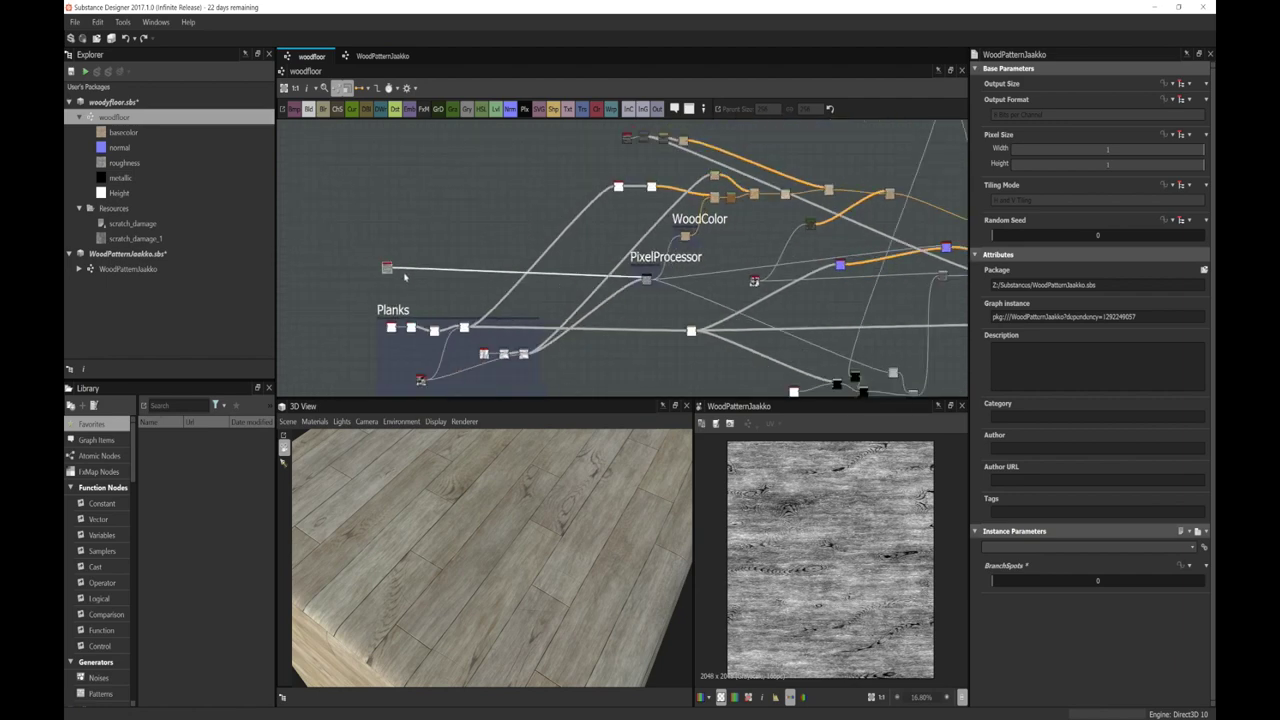
middle_drag(408, 280, 468, 210)
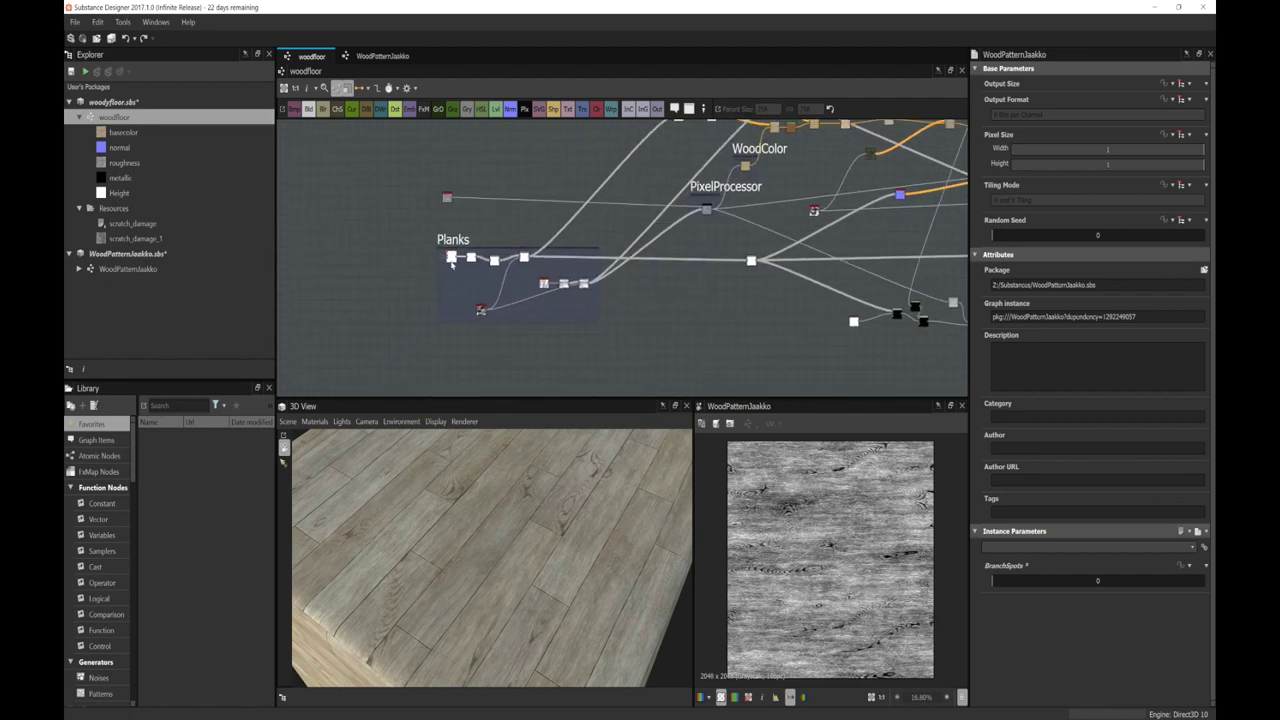
double_click(451, 258)
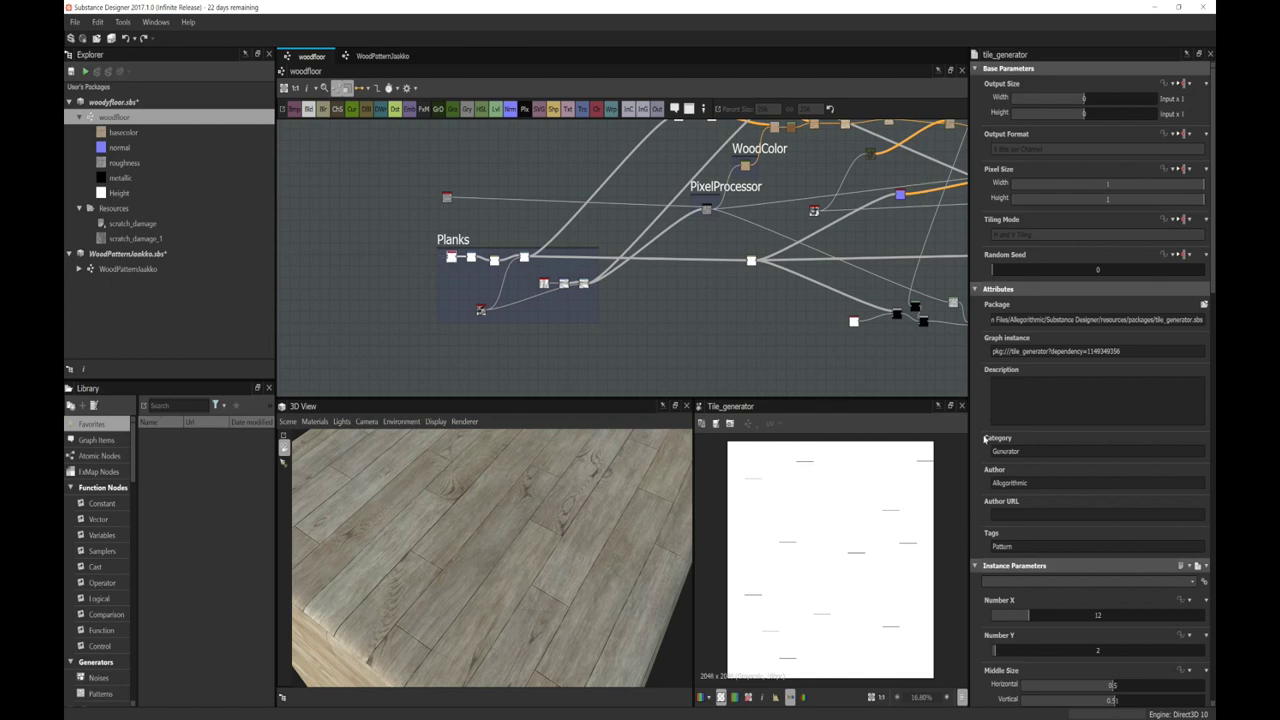
Step: Review the Tile Generator's tile count, size, interstice and offset parameters alongside its plank pattern
scroll(985, 438, down, 3)
scroll(895, 521, up, 2)
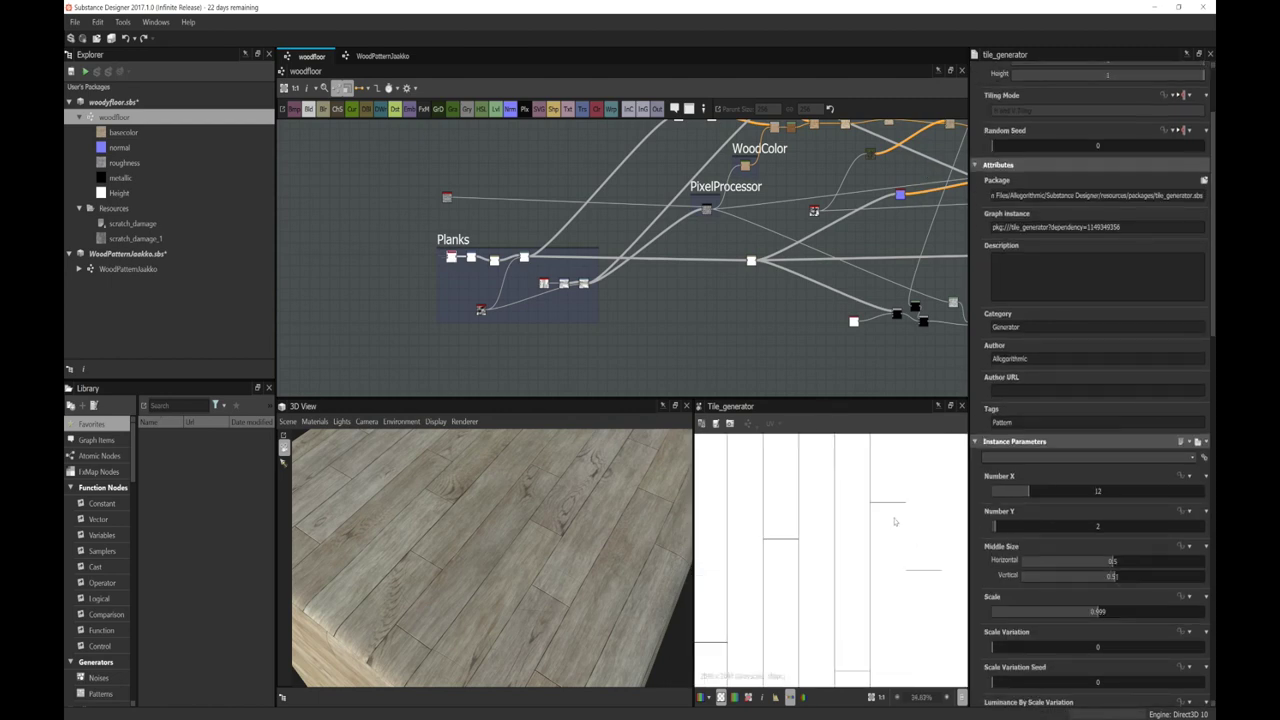
scroll(895, 521, up, 3)
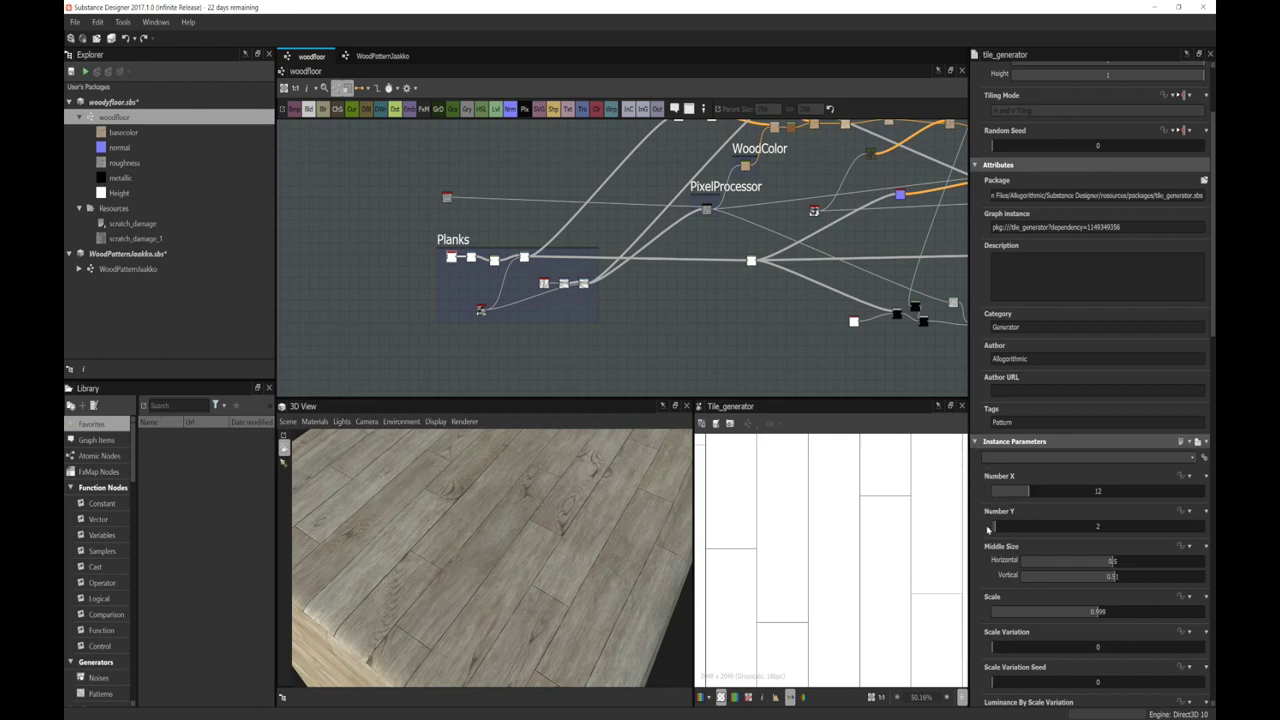
scroll(982, 506, down, 2)
scroll(982, 425, down, 10)
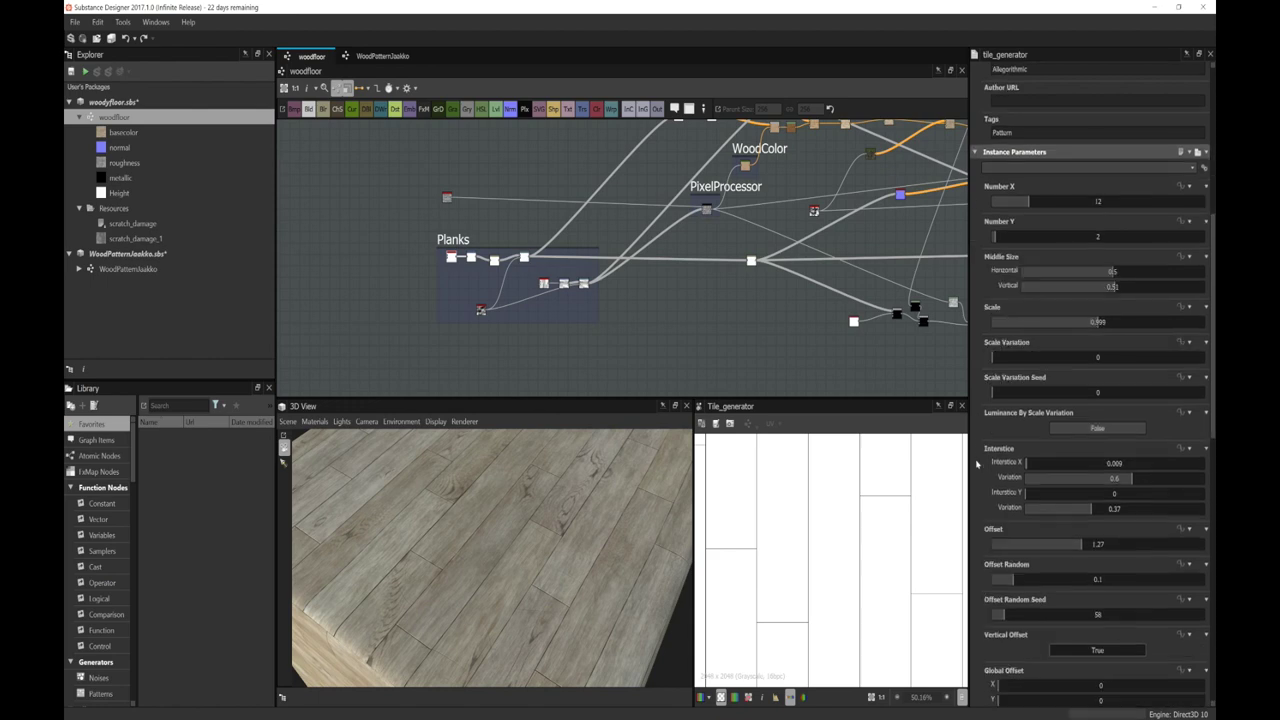
scroll(856, 509, up, 3)
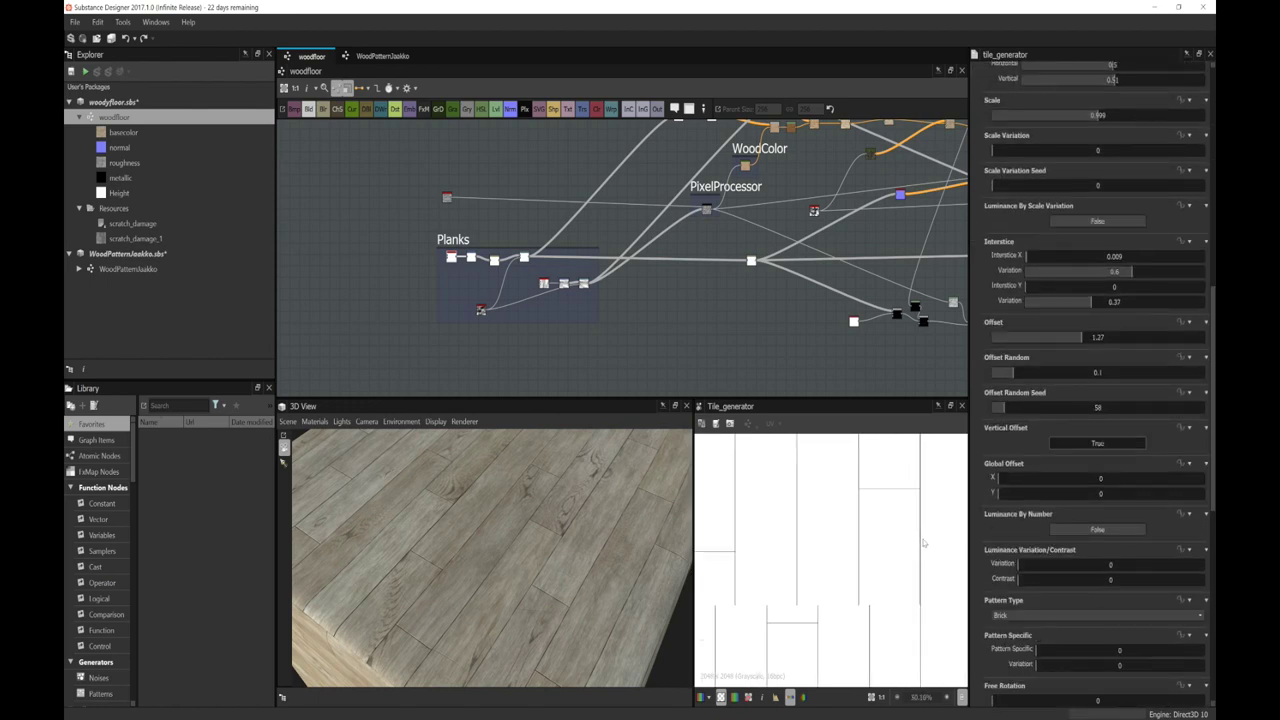
scroll(848, 522, down, 3)
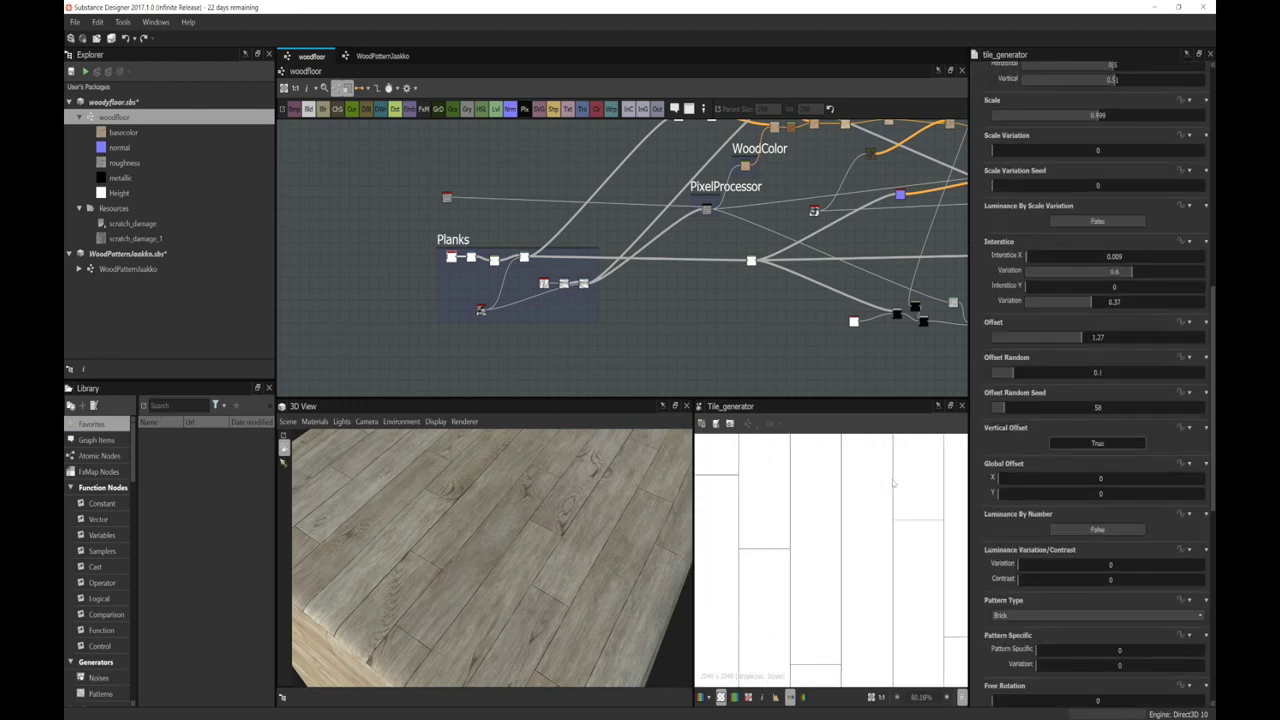
Step: Inspect the thin gaps between the planks in the Tile Generator's output at close range and as a whole
scroll(850, 510, up, 2)
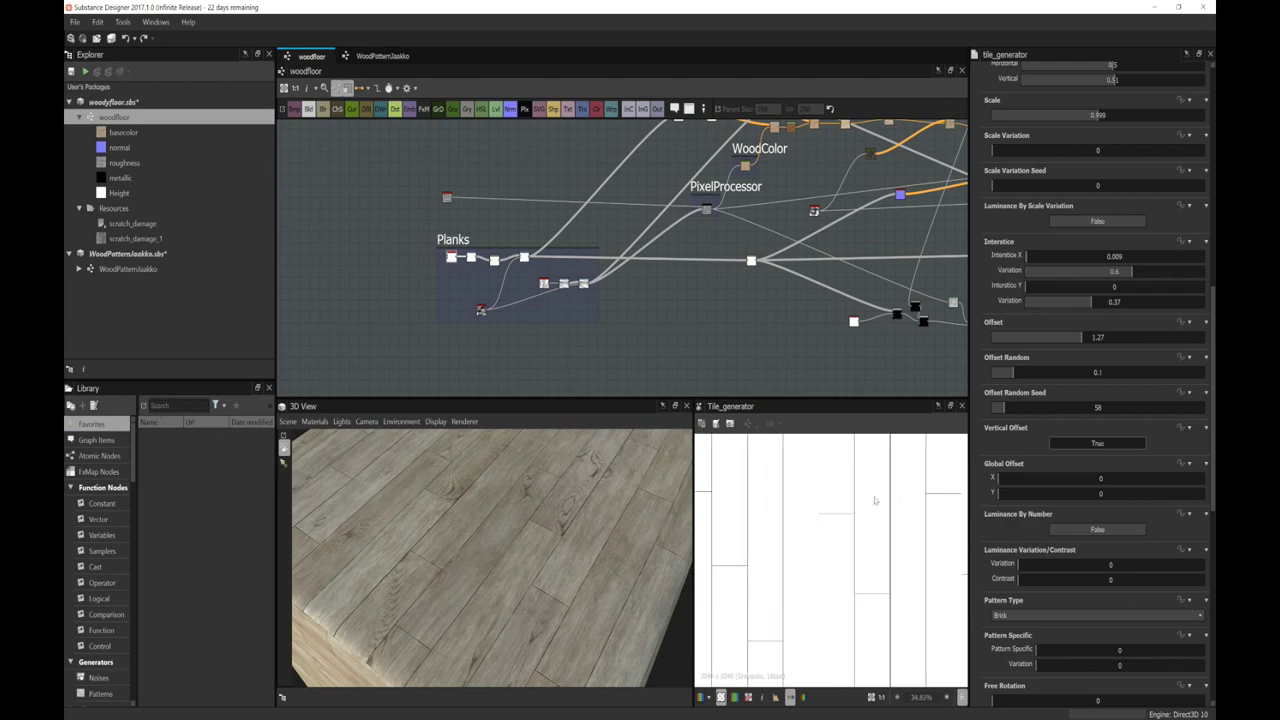
scroll(849, 510, up, 7)
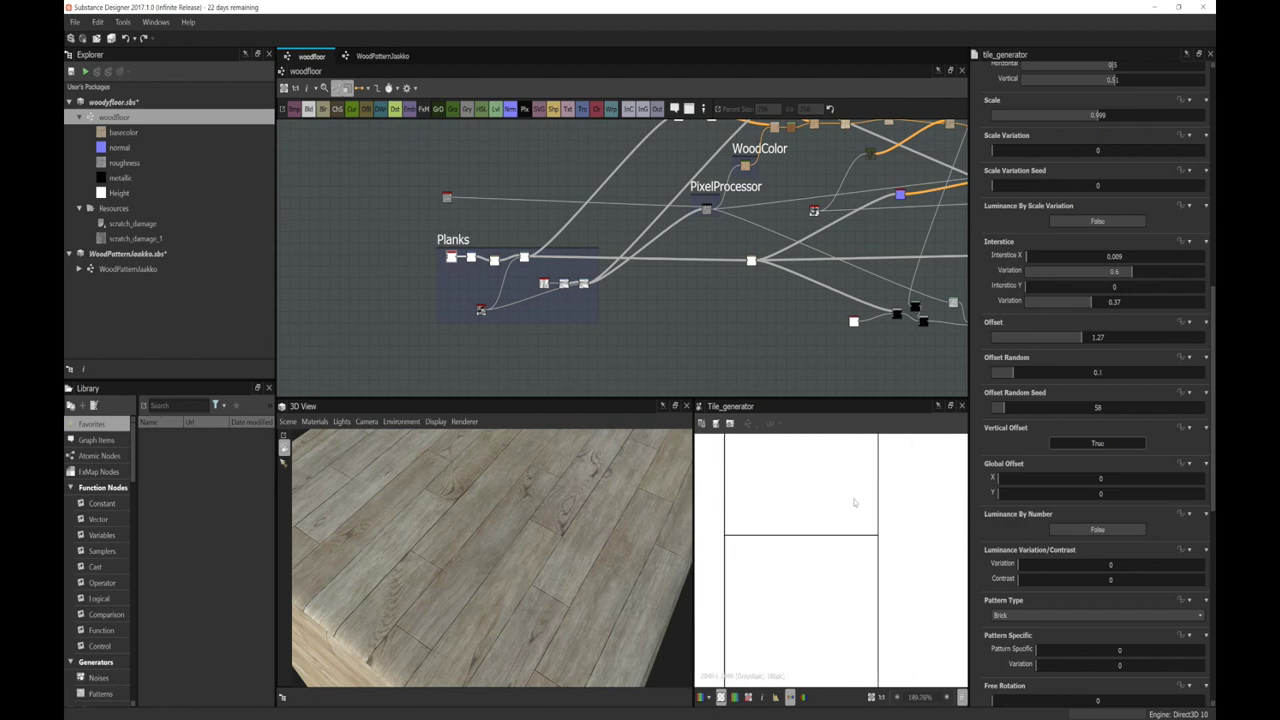
scroll(792, 549, down, 5)
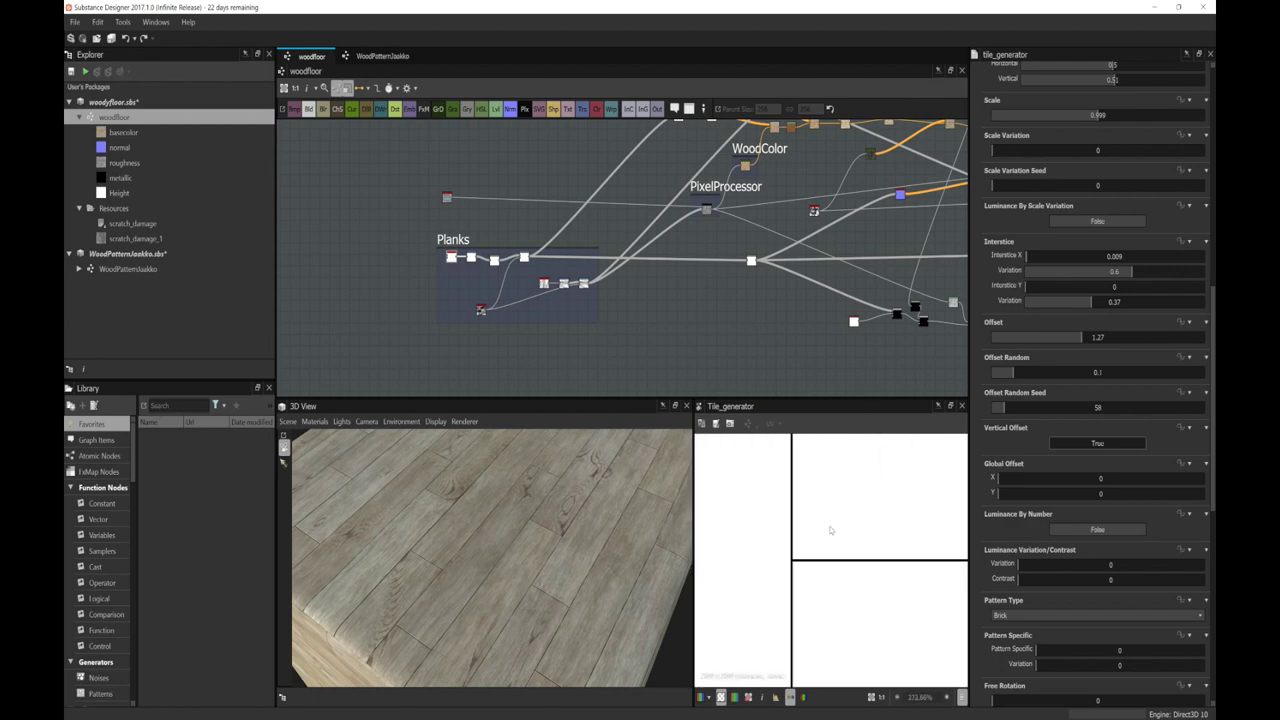
scroll(818, 517, up, 2)
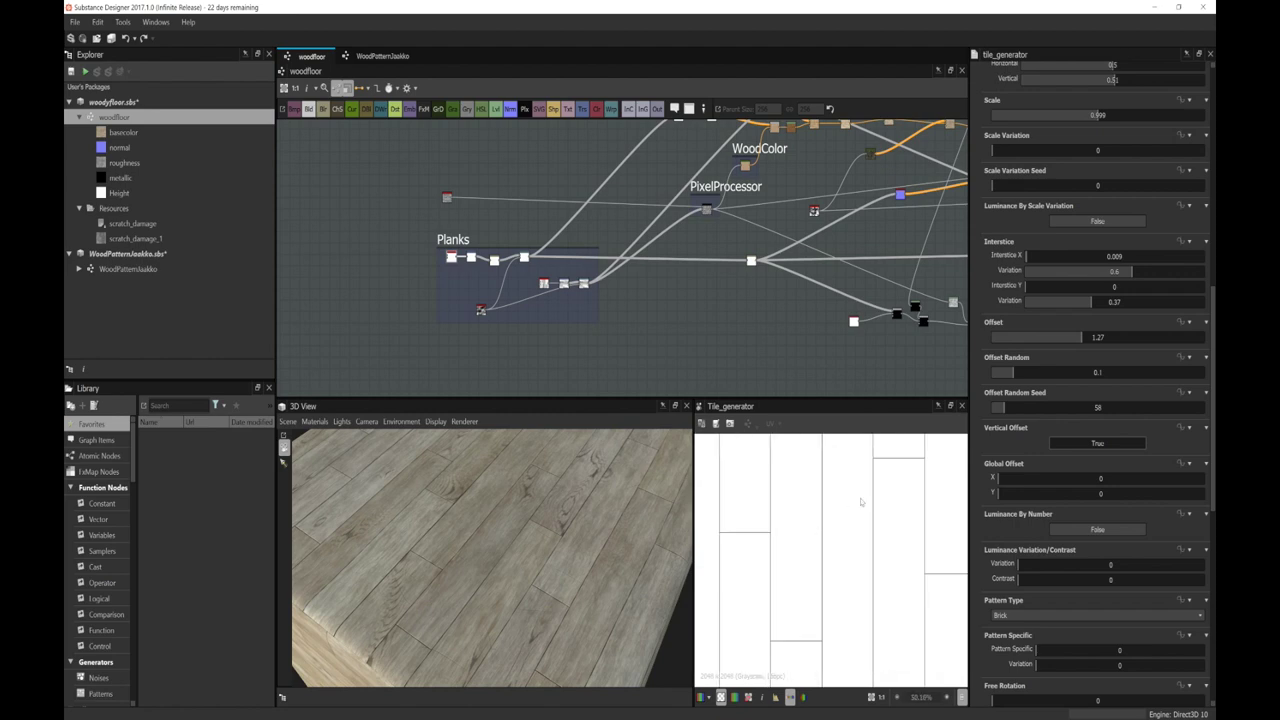
scroll(820, 522, down, 3)
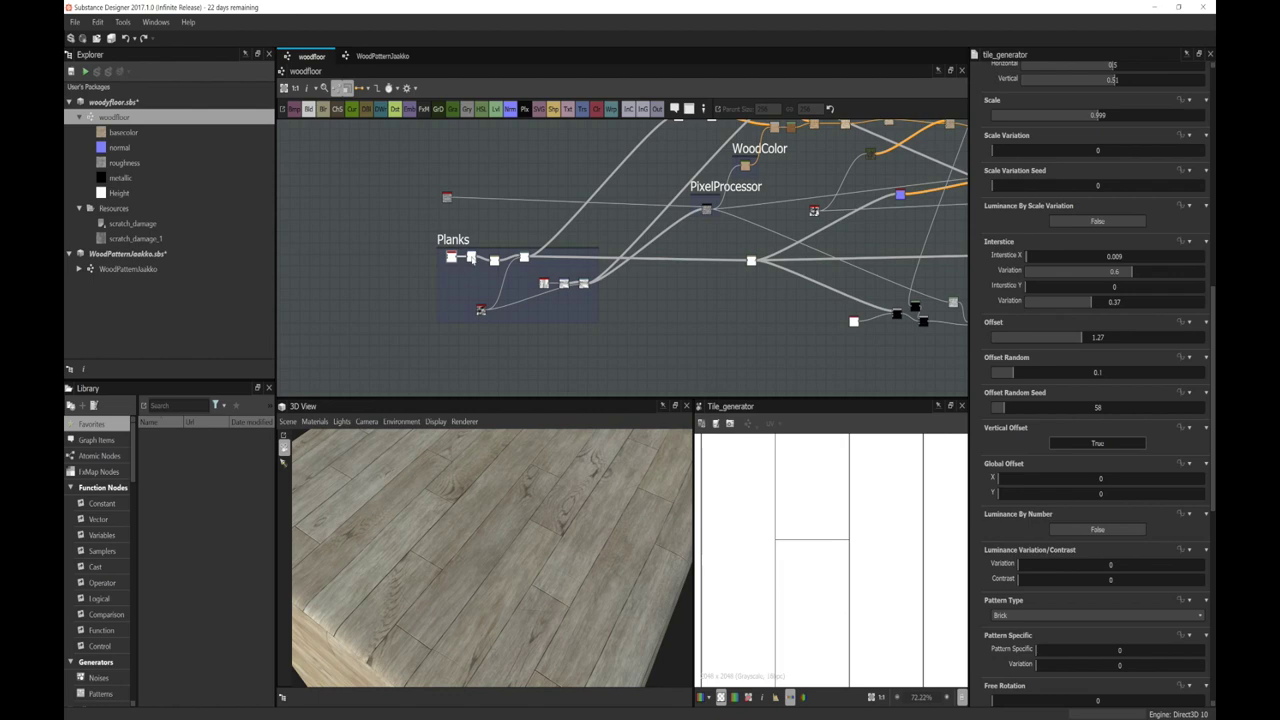
scroll(839, 522, down, 3)
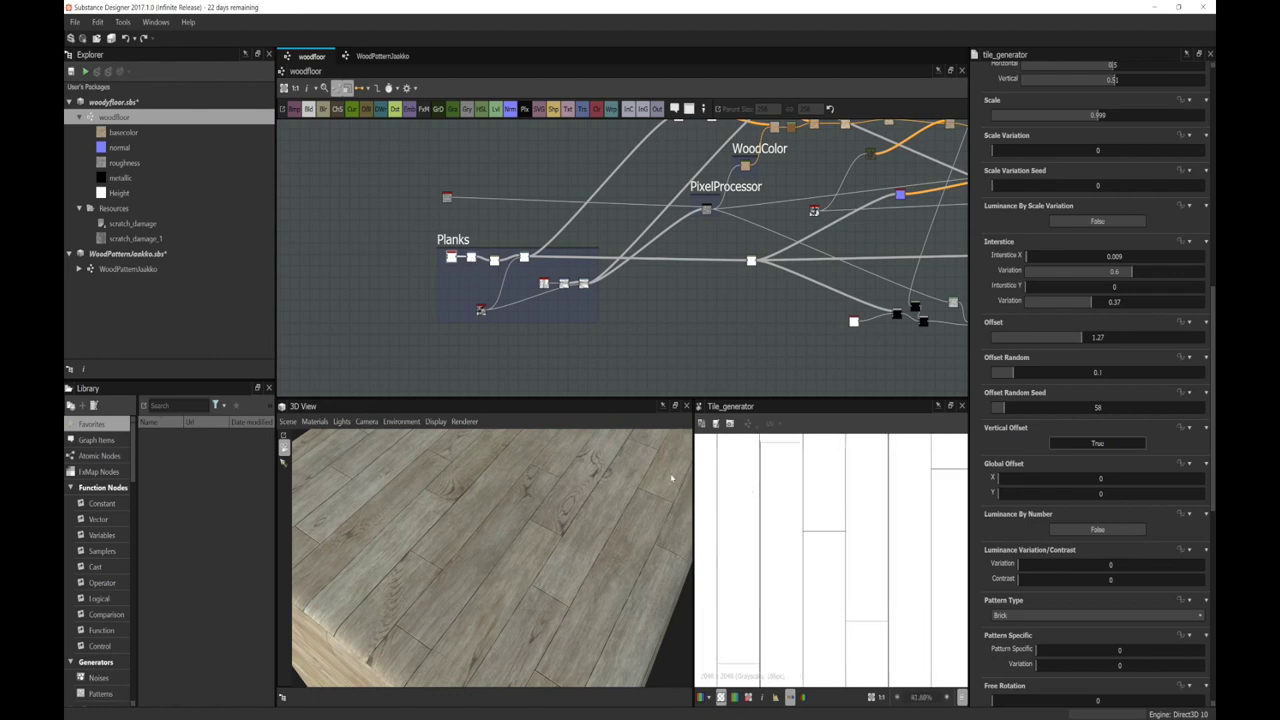
Step: View the Transformation 2D node and the Blur node that follow the first Tile Generator
double_click(471, 258)
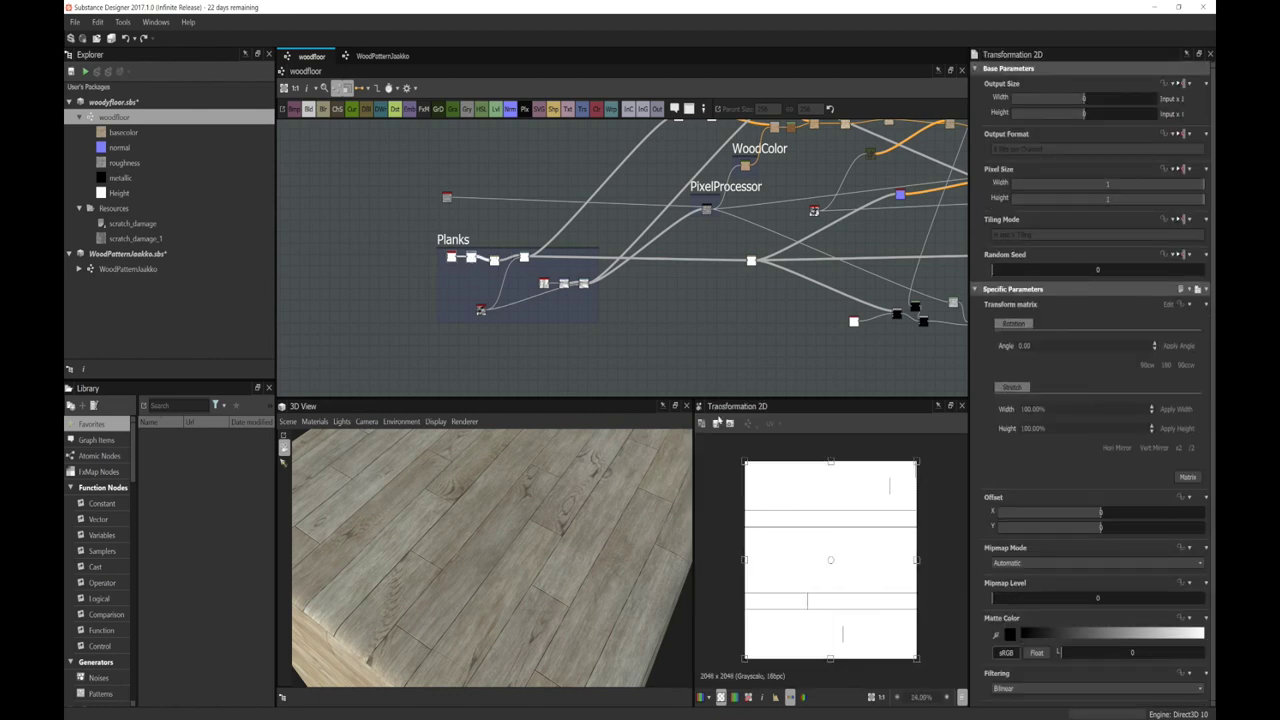
double_click(494, 260)
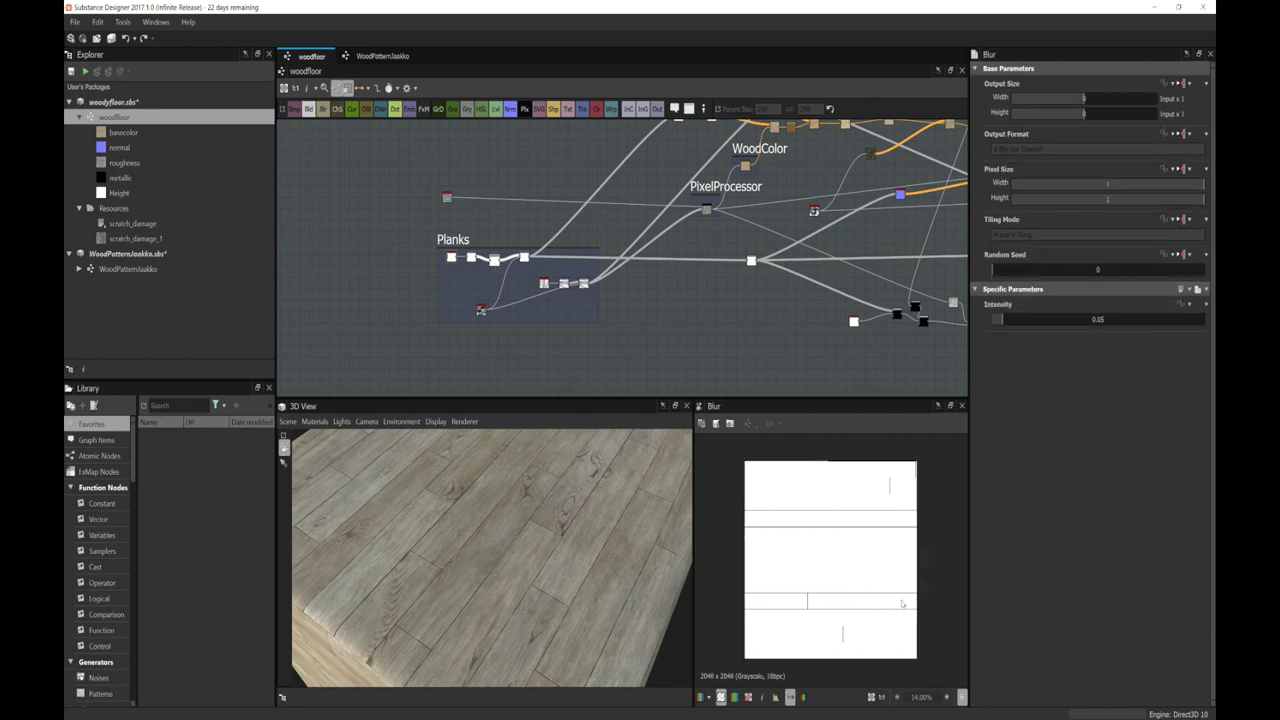
scroll(857, 565, up, 5)
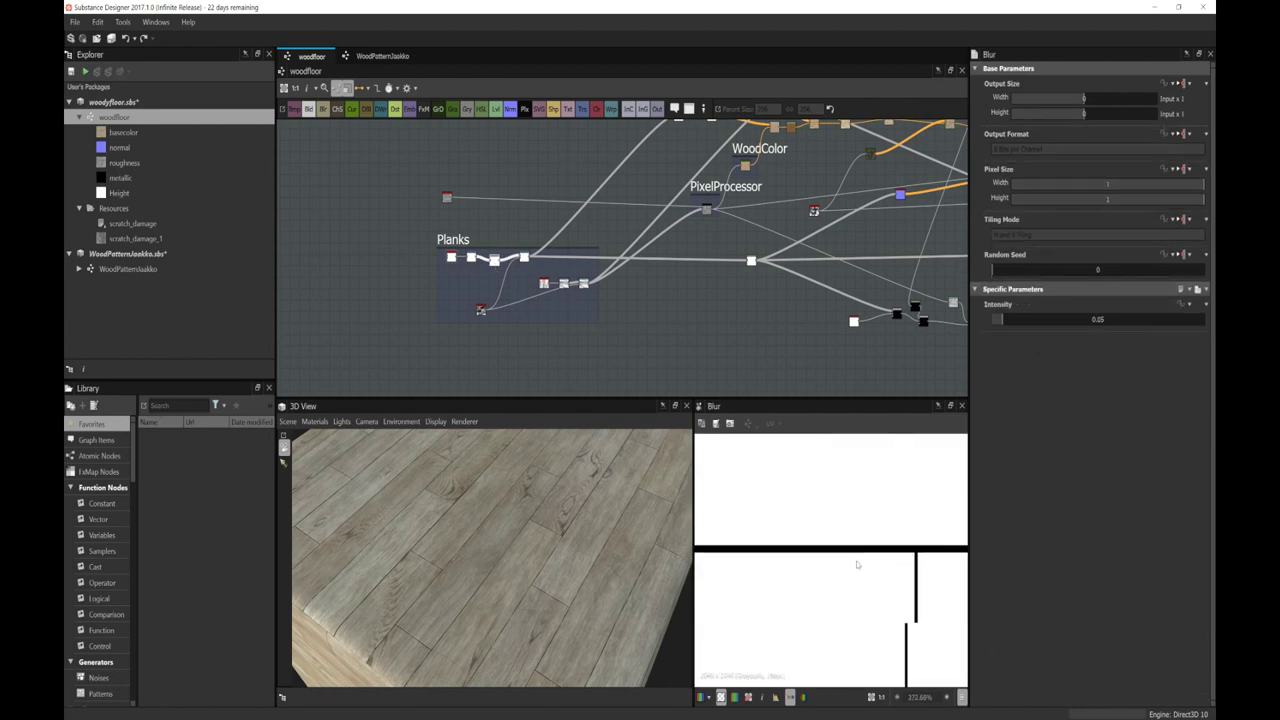
Step: Try an Intensity of 0.06 on the Blur node and inspect the plank seams up close
drag(1027, 325, 1003, 323)
drag(1000, 321, 1004, 321)
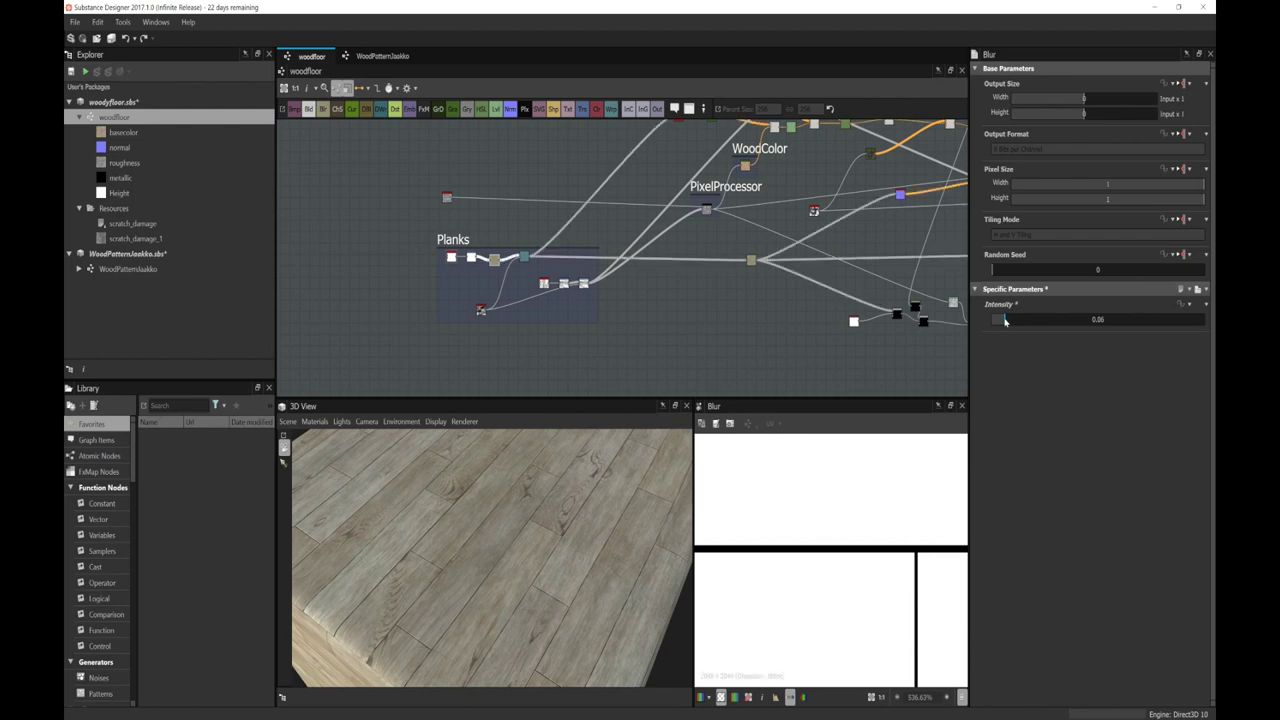
scroll(773, 361, down, 1)
scroll(827, 523, down, 3)
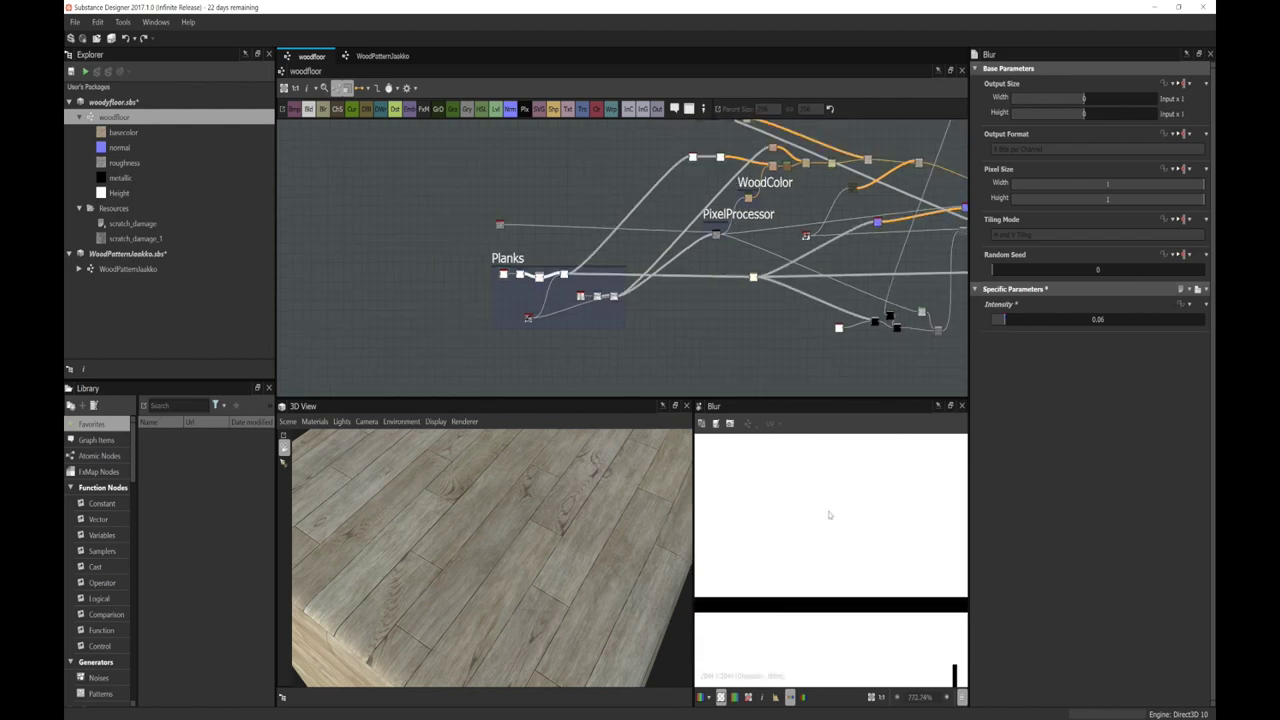
scroll(829, 515, up, 6)
scroll(563, 280, up, 2)
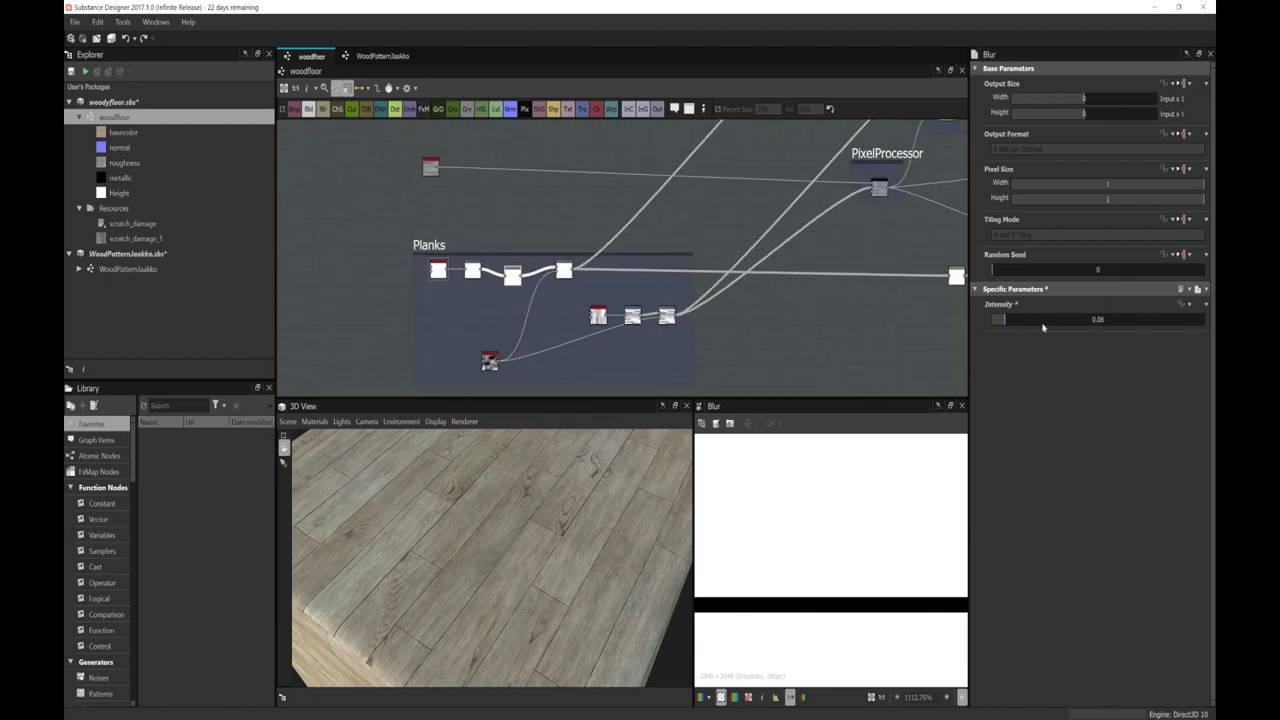
Step: Set the Blur node's Intensity to 0.09 and check the softness of the plank seams
drag(1030, 321, 1009, 324)
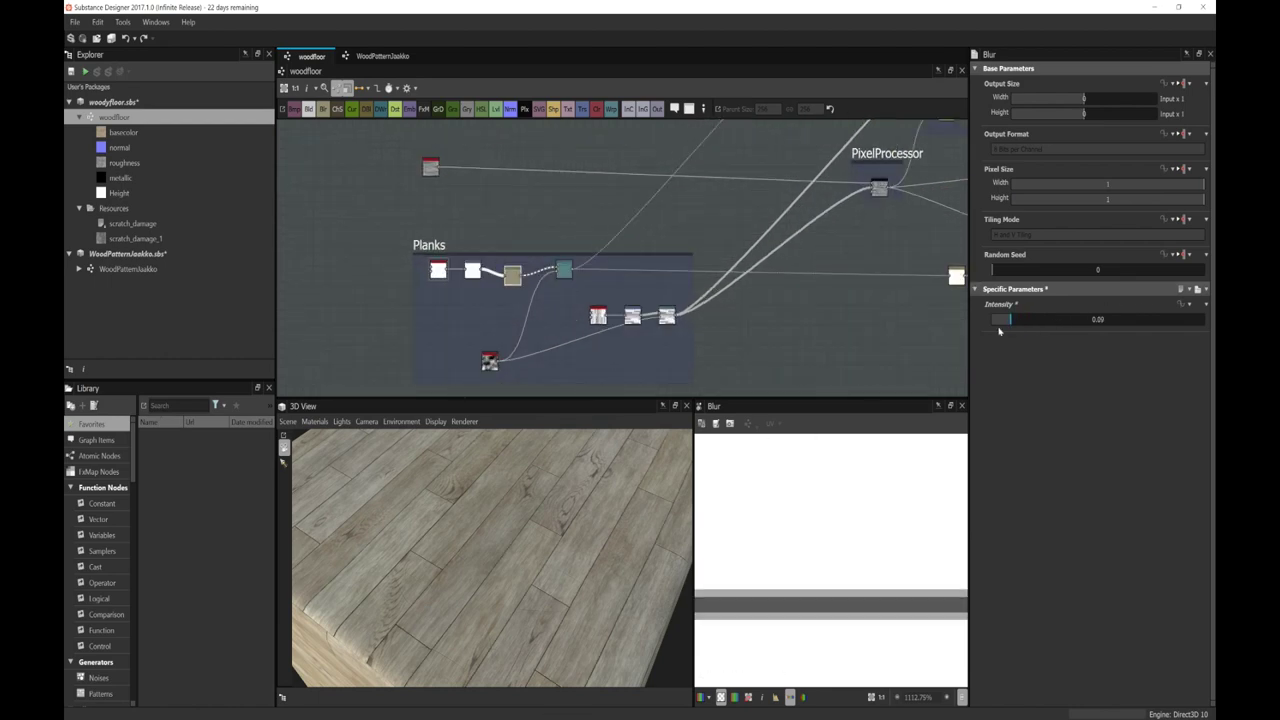
scroll(844, 499, down, 3)
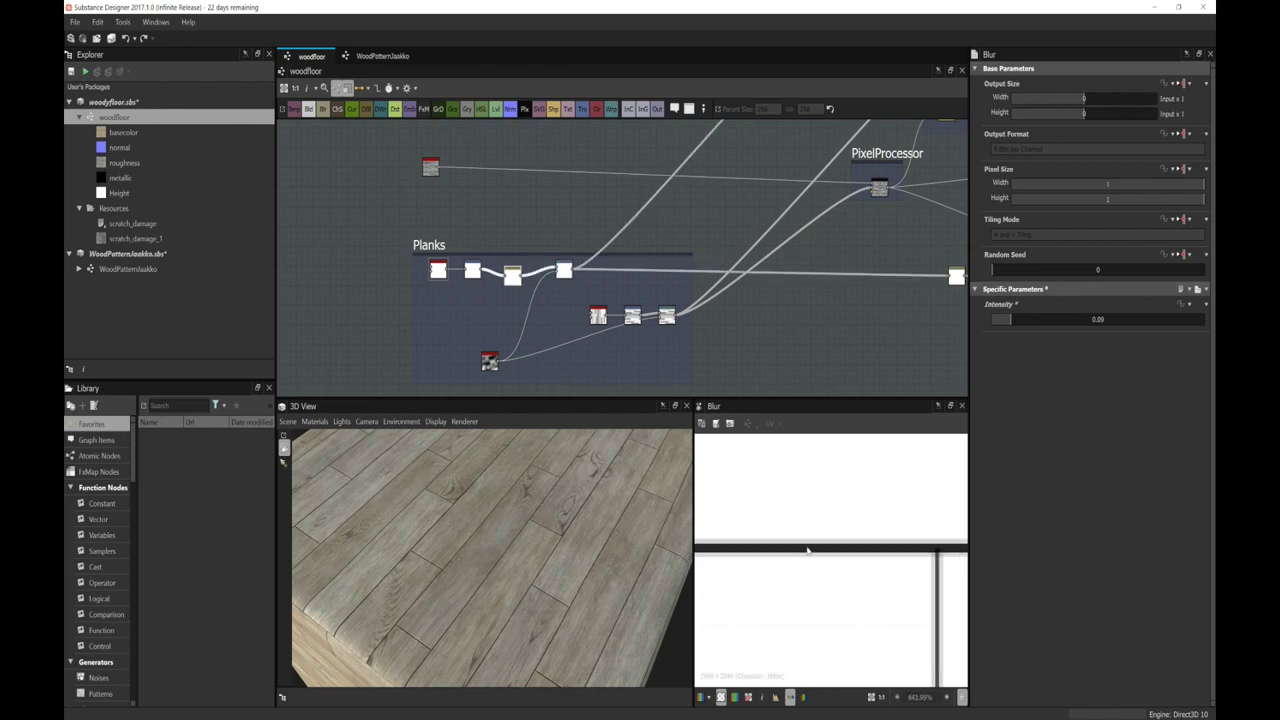
scroll(825, 550, down, 1)
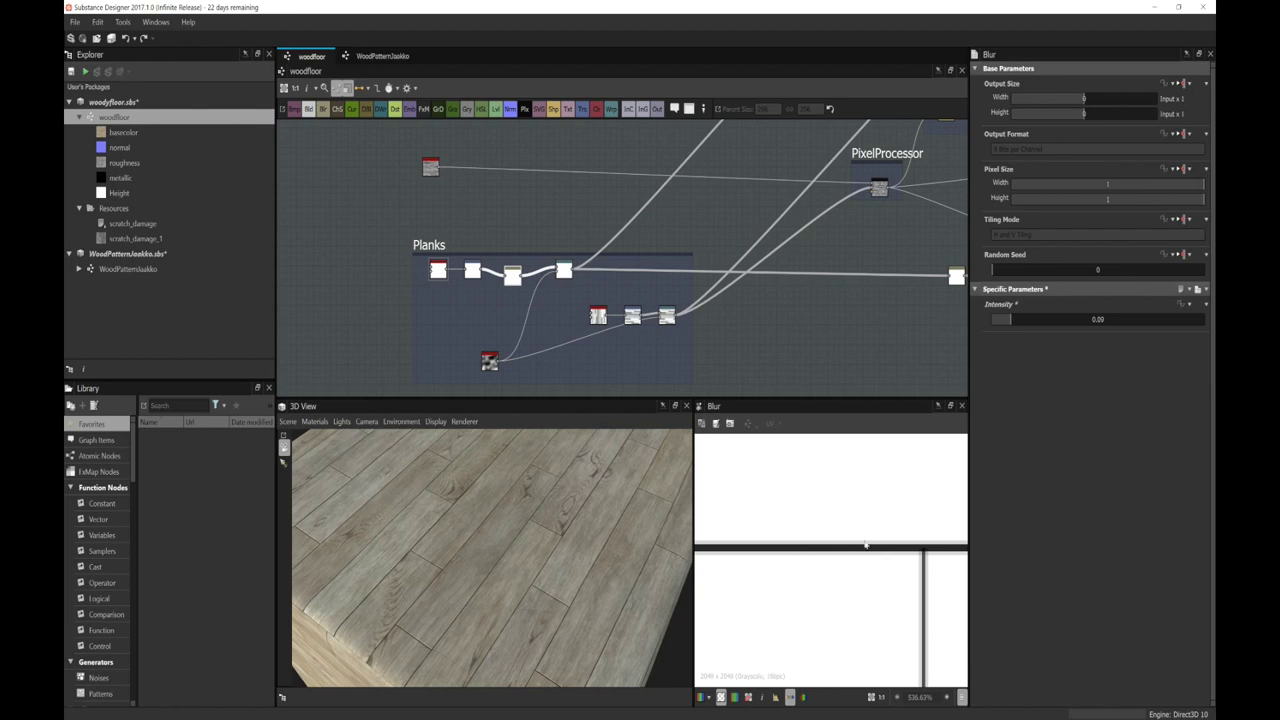
scroll(857, 526, down, 6)
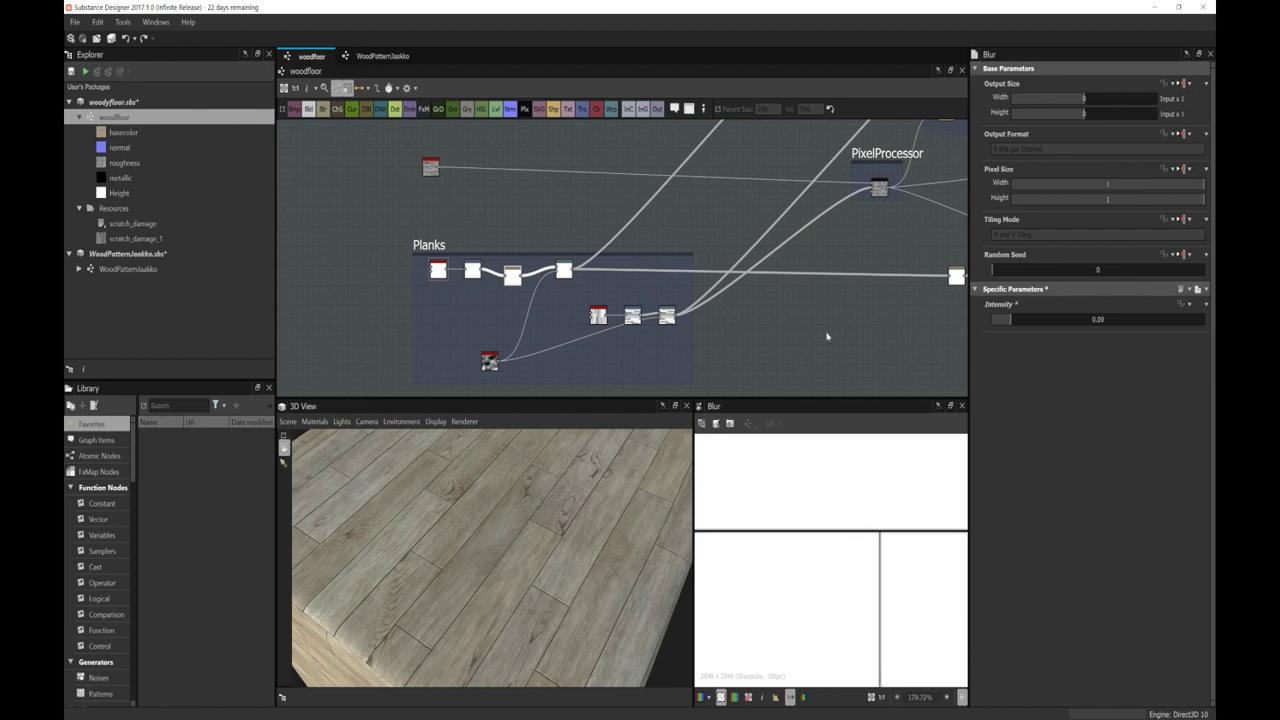
Step: Examine how the Warp node distorts the plank seams with the Perlin Noise node connected to it
click(564, 270)
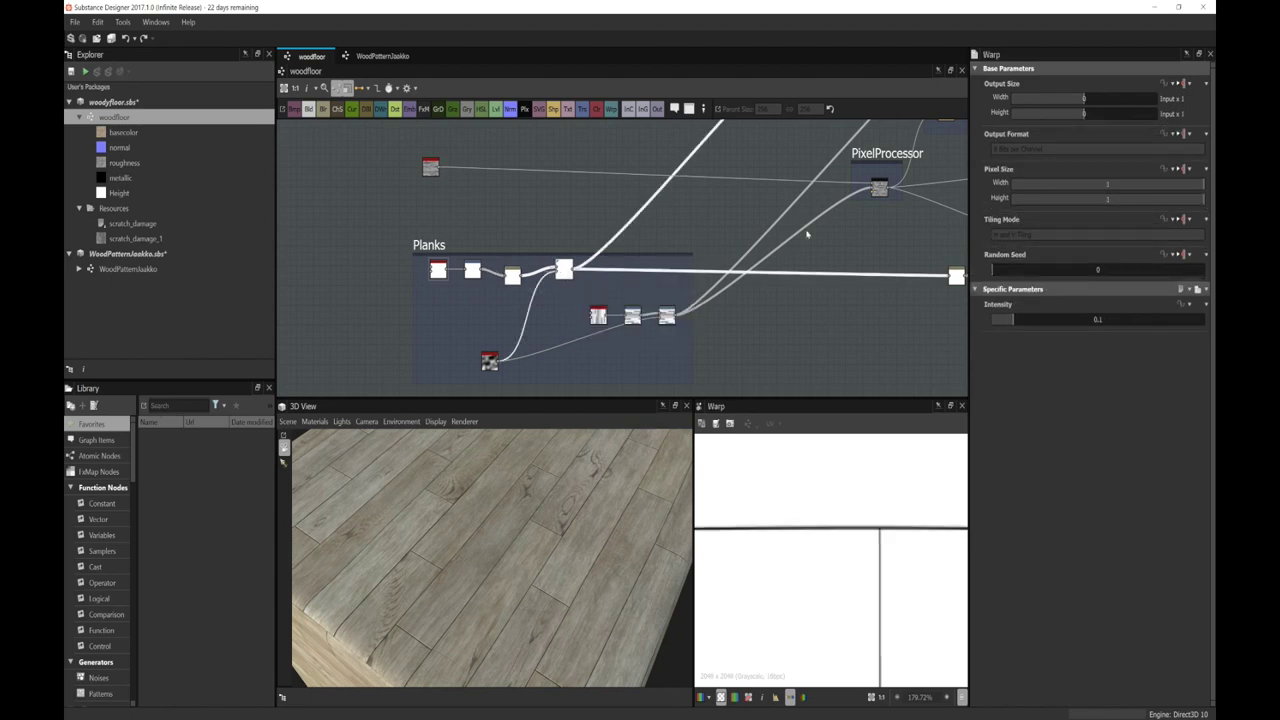
click(489, 361)
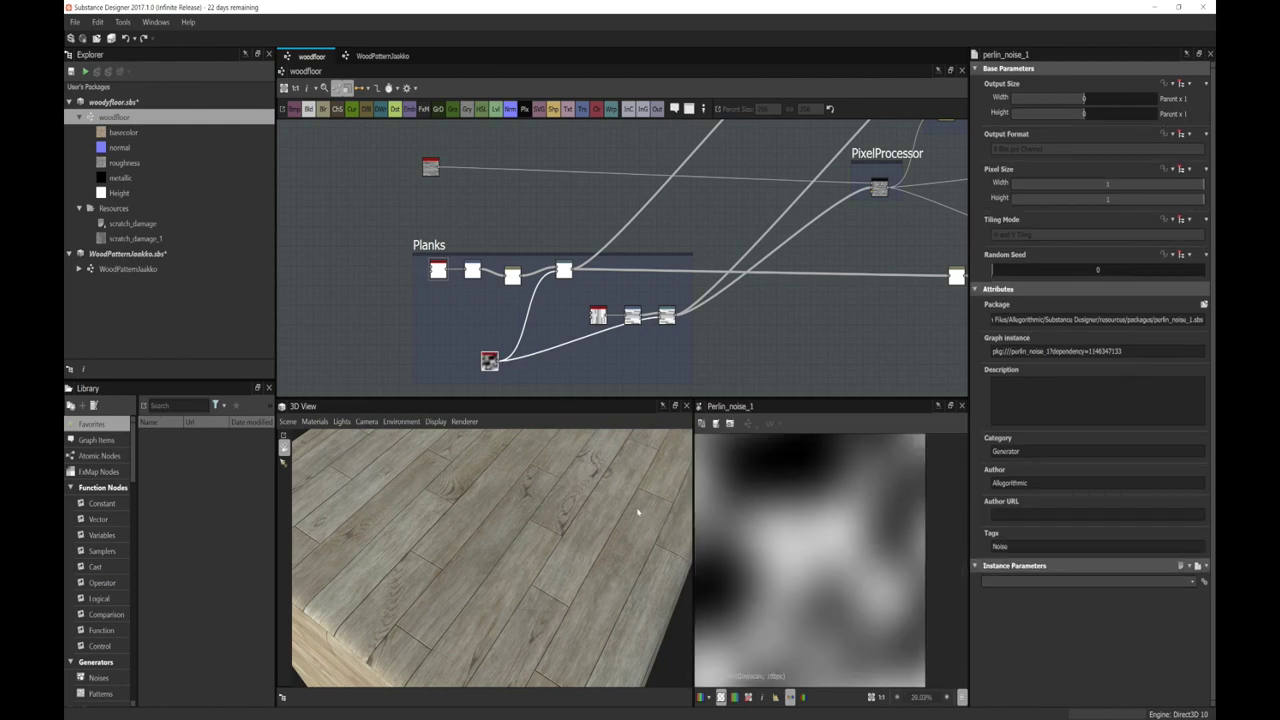
click(564, 270)
scroll(871, 538, up, 6)
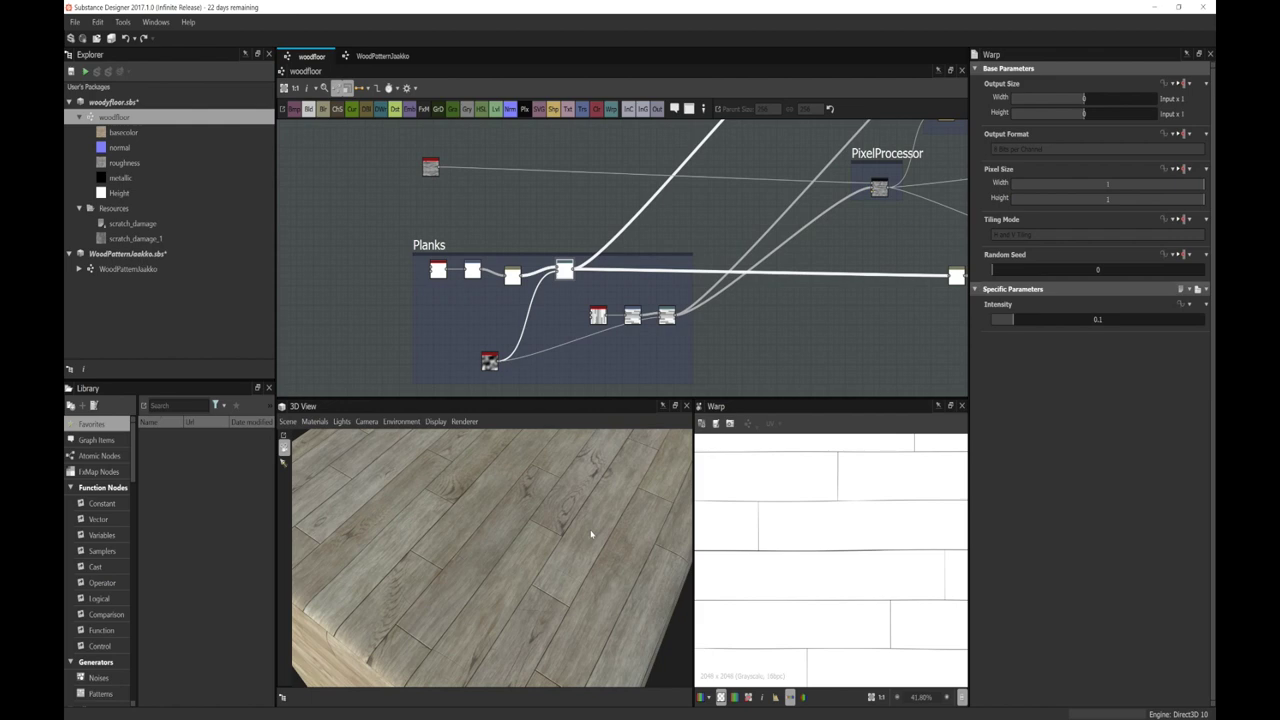
scroll(755, 547, down, 2)
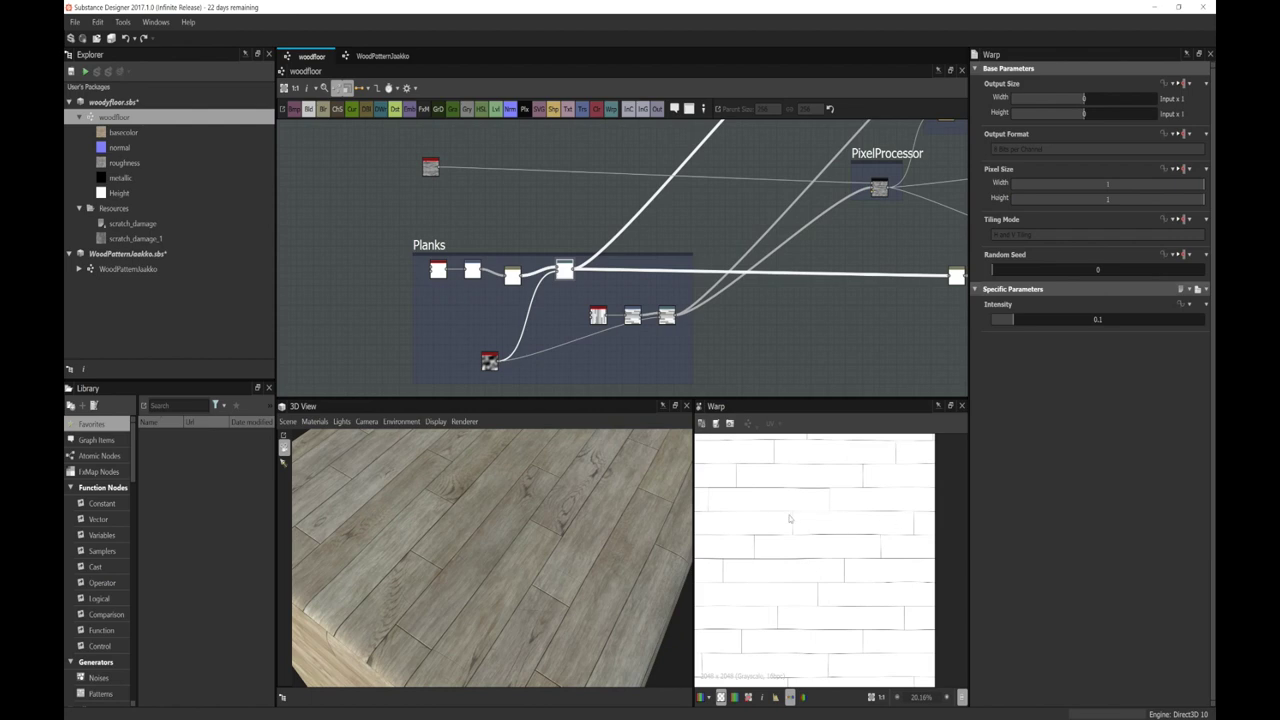
scroll(790, 519, up, 3)
scroll(790, 519, down, 3)
scroll(860, 573, up, 1)
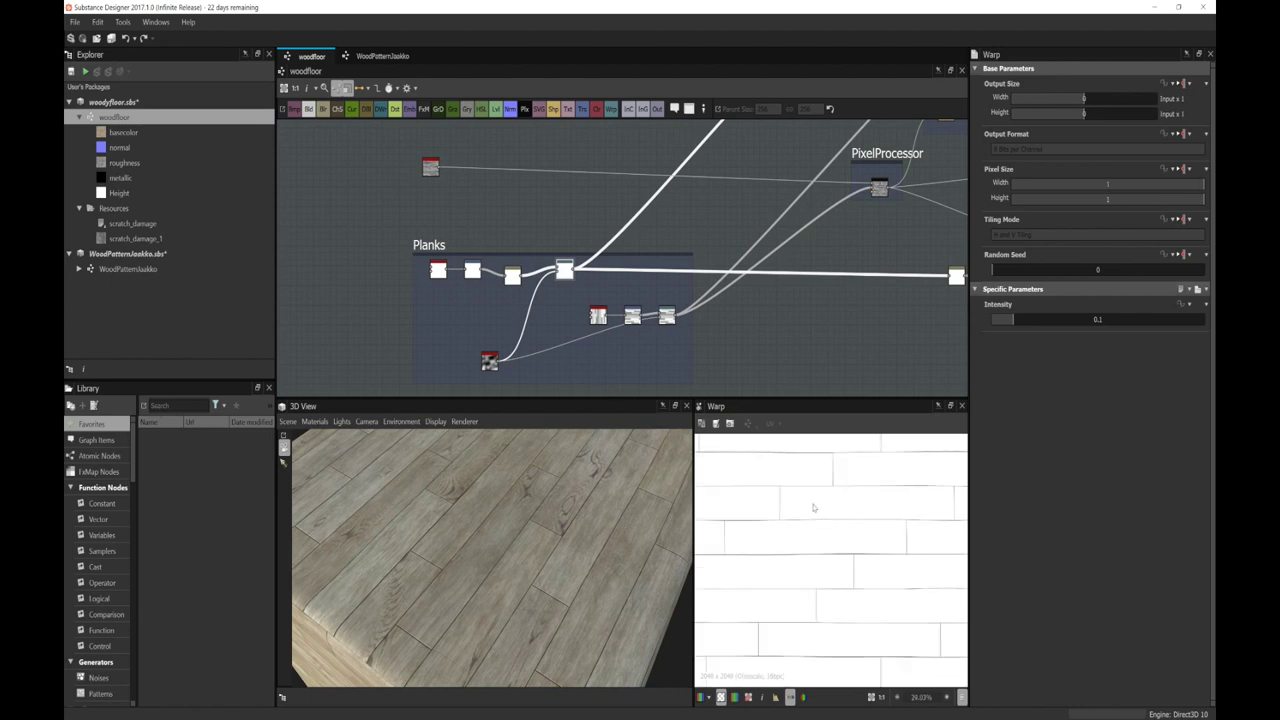
scroll(840, 530, up, 1)
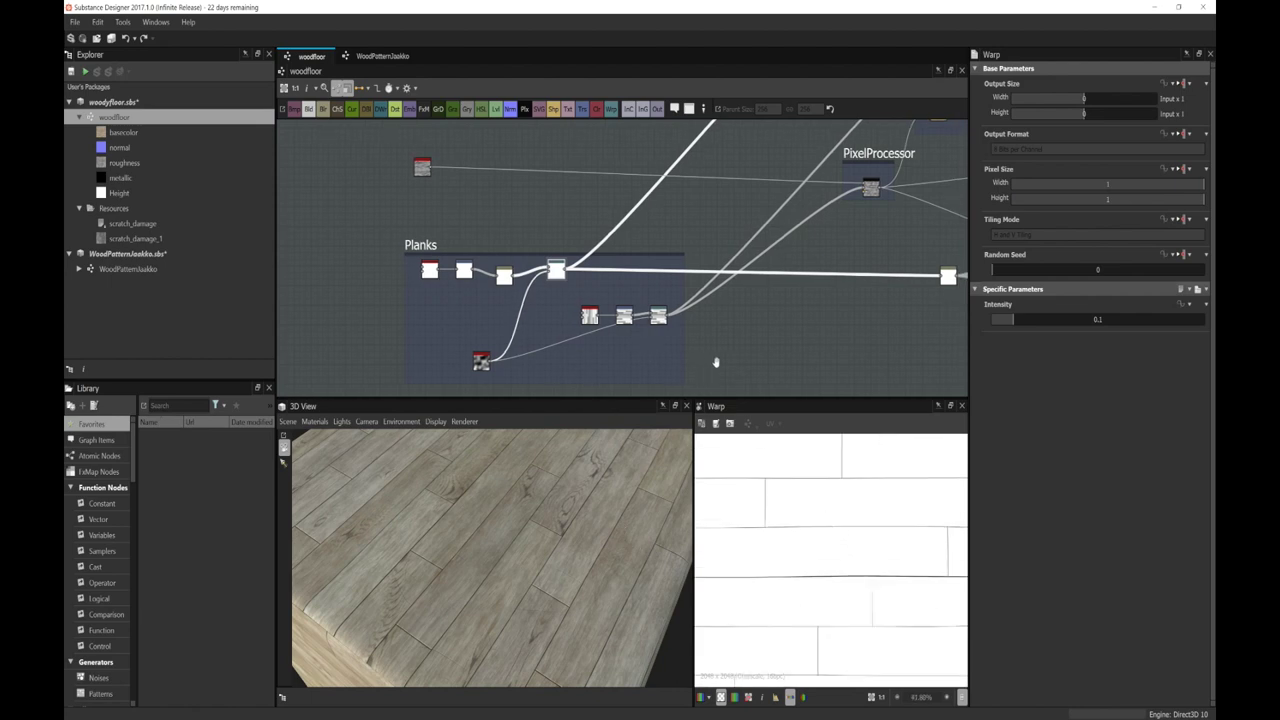
Step: Display the second Tile Generator in the Planks frame and view its grayscale plank pattern in full
click(469, 360)
click(576, 319)
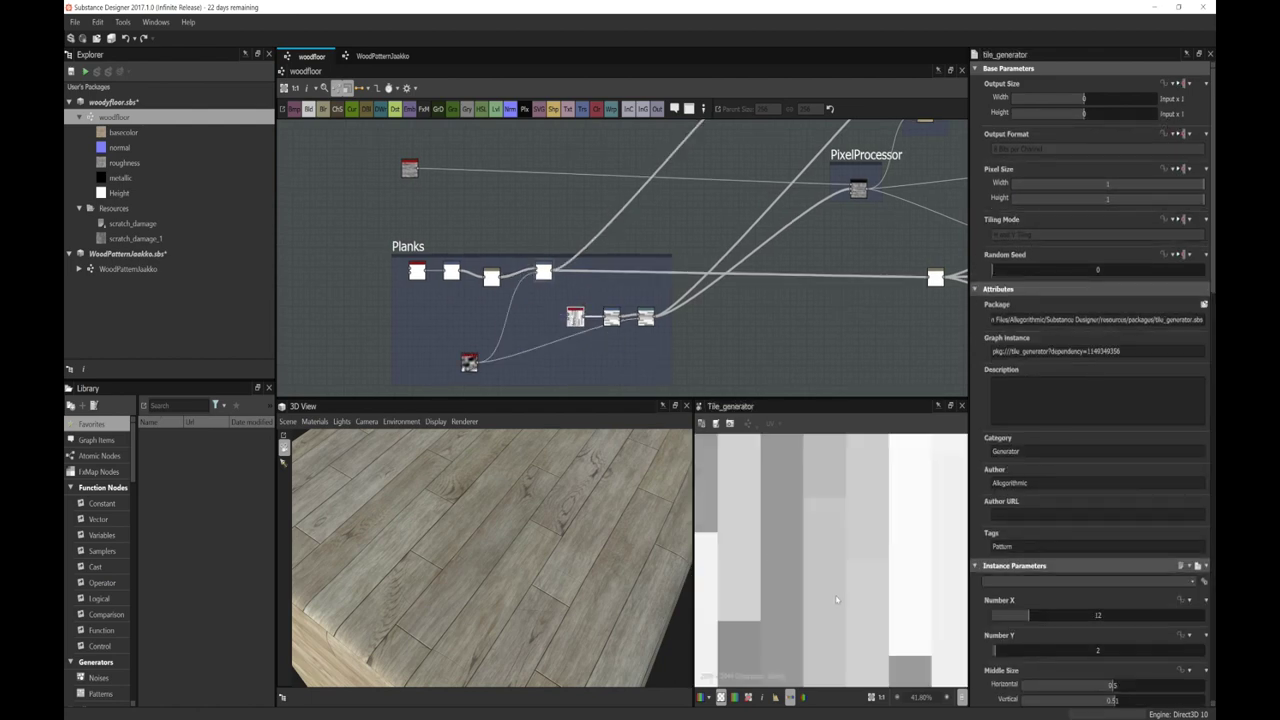
scroll(835, 590, down, 6)
scroll(835, 590, up, 1)
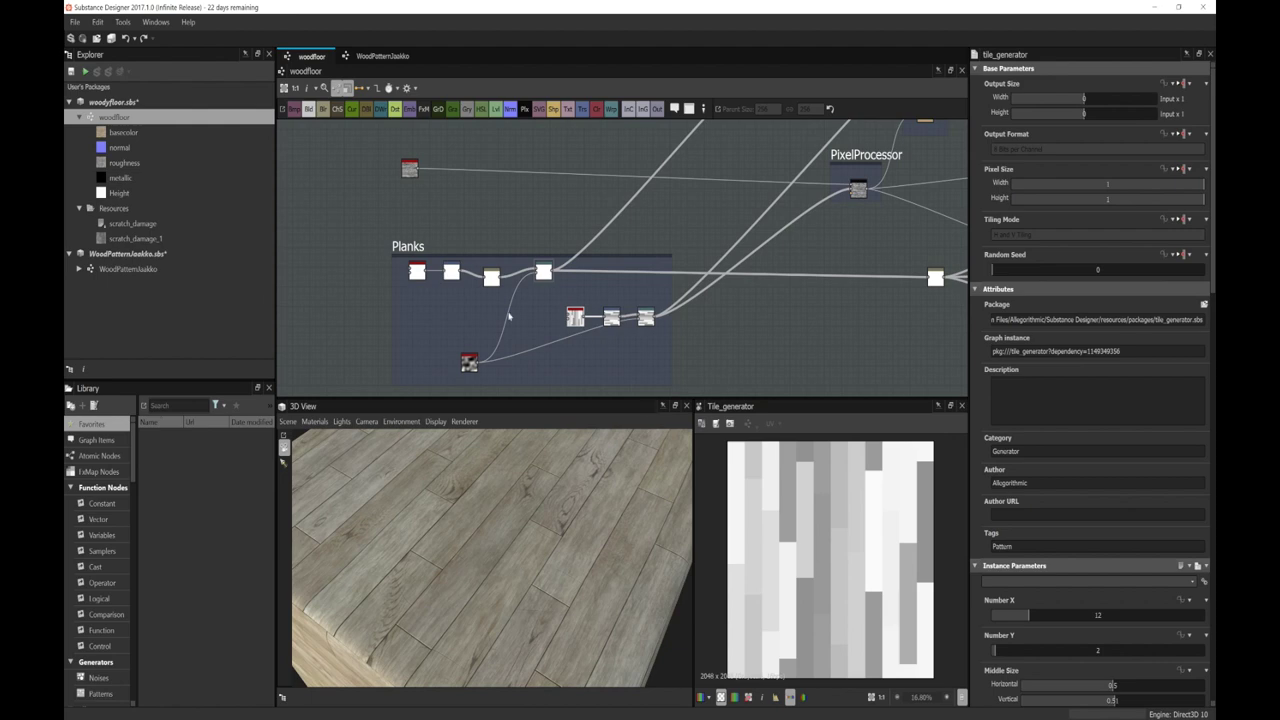
Step: Compare the two Tile Generators' parameters, covering scale, interstice, rotation, mask and blending settings
click(417, 272)
scroll(988, 452, down, 1)
scroll(962, 472, down, 2)
scroll(978, 494, down, 5)
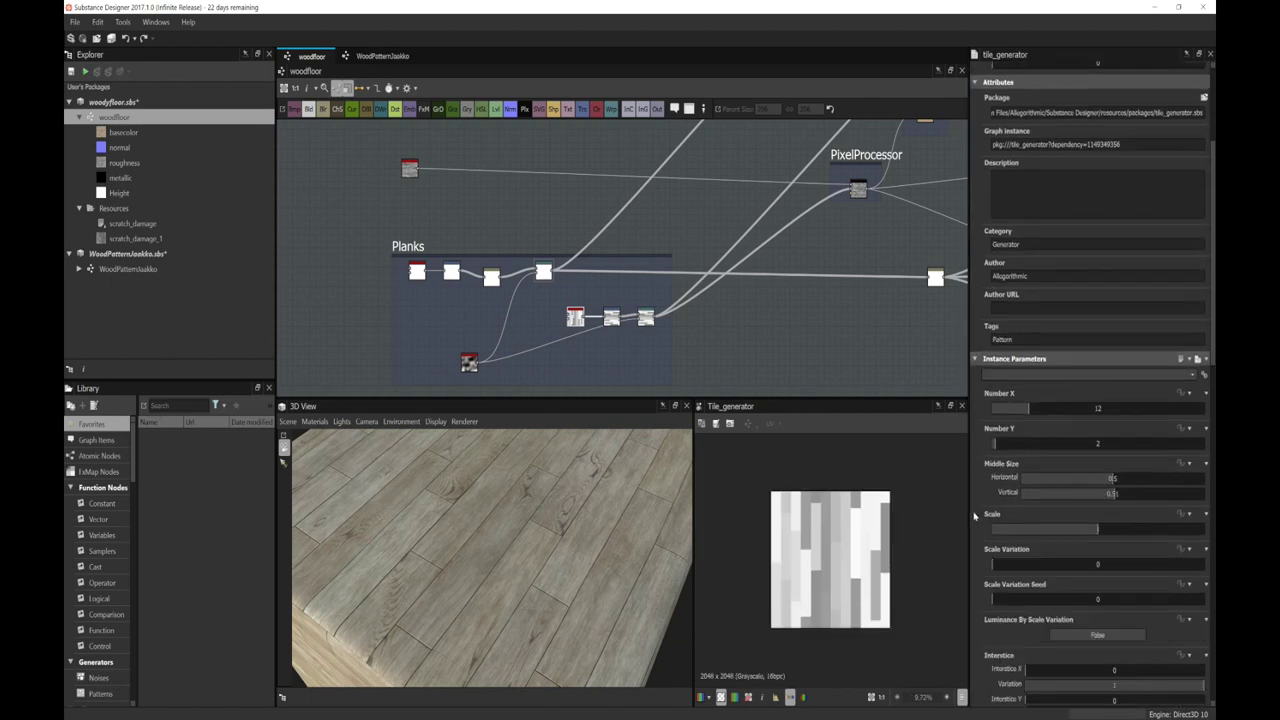
scroll(978, 518, down, 5)
scroll(952, 565, up, 3)
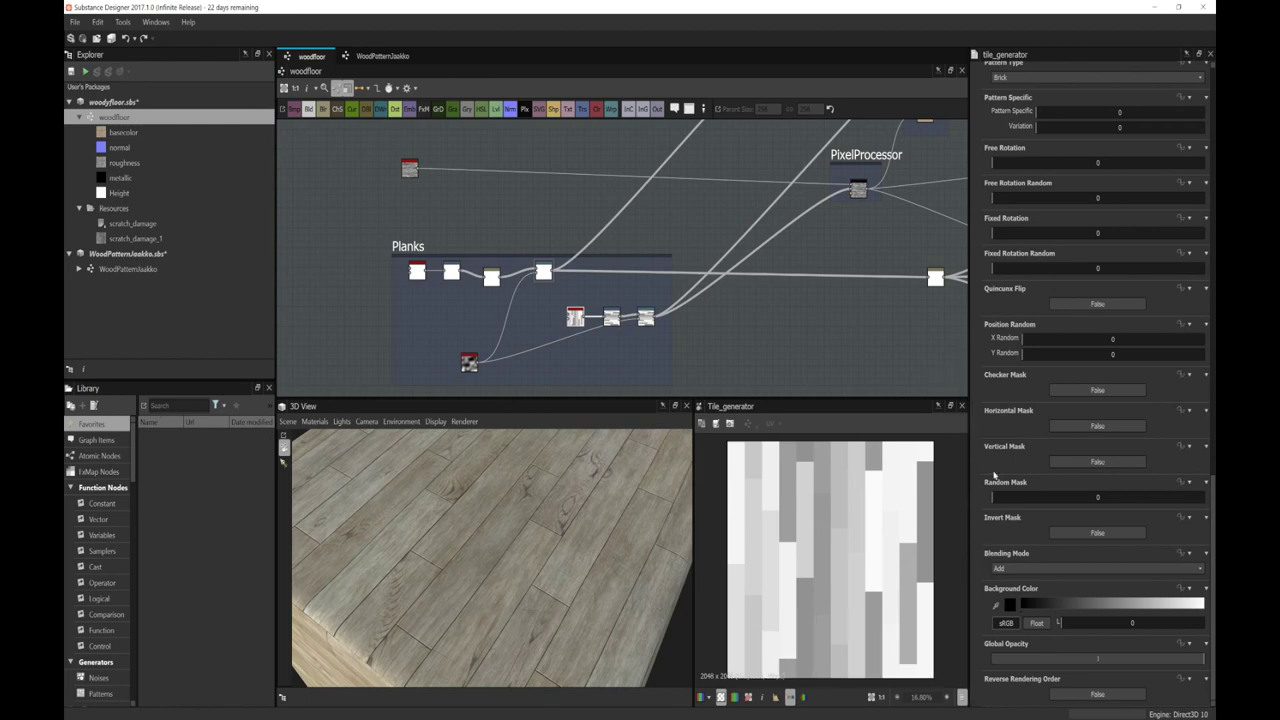
Step: Set the second Tile Generator's luminance Variation to 0.4
scroll(994, 476, up, 5)
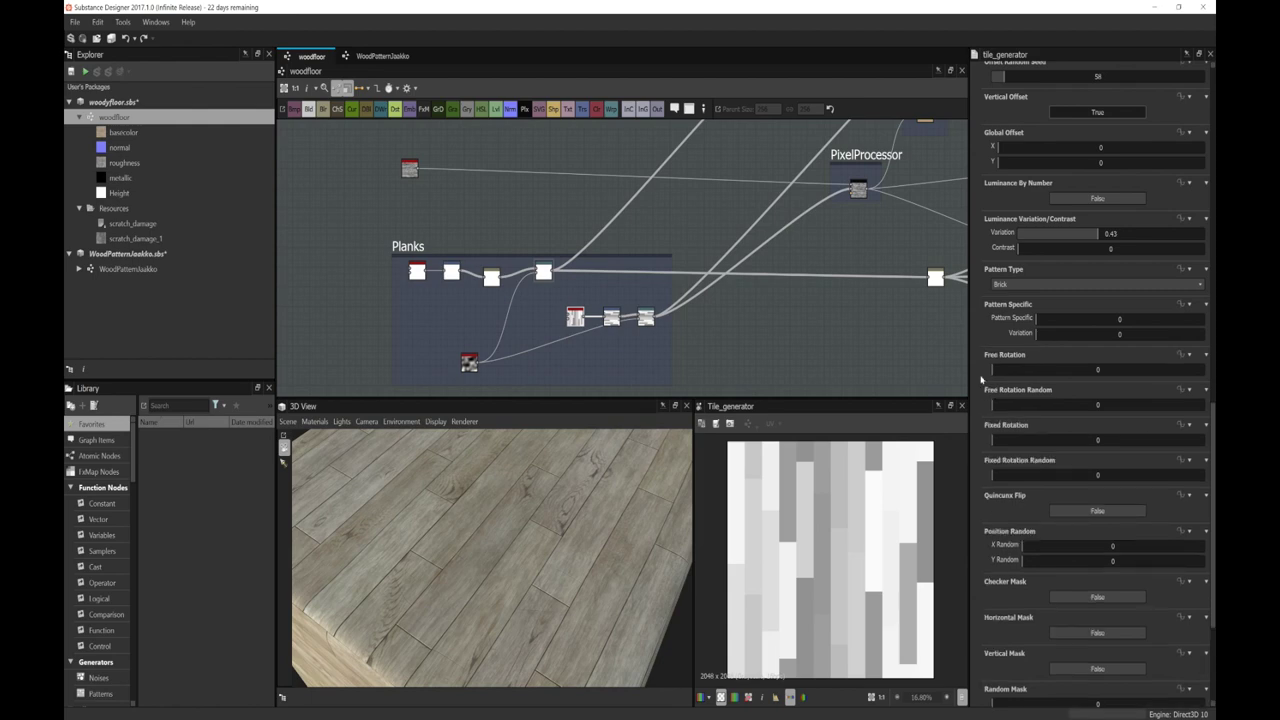
click(1096, 235)
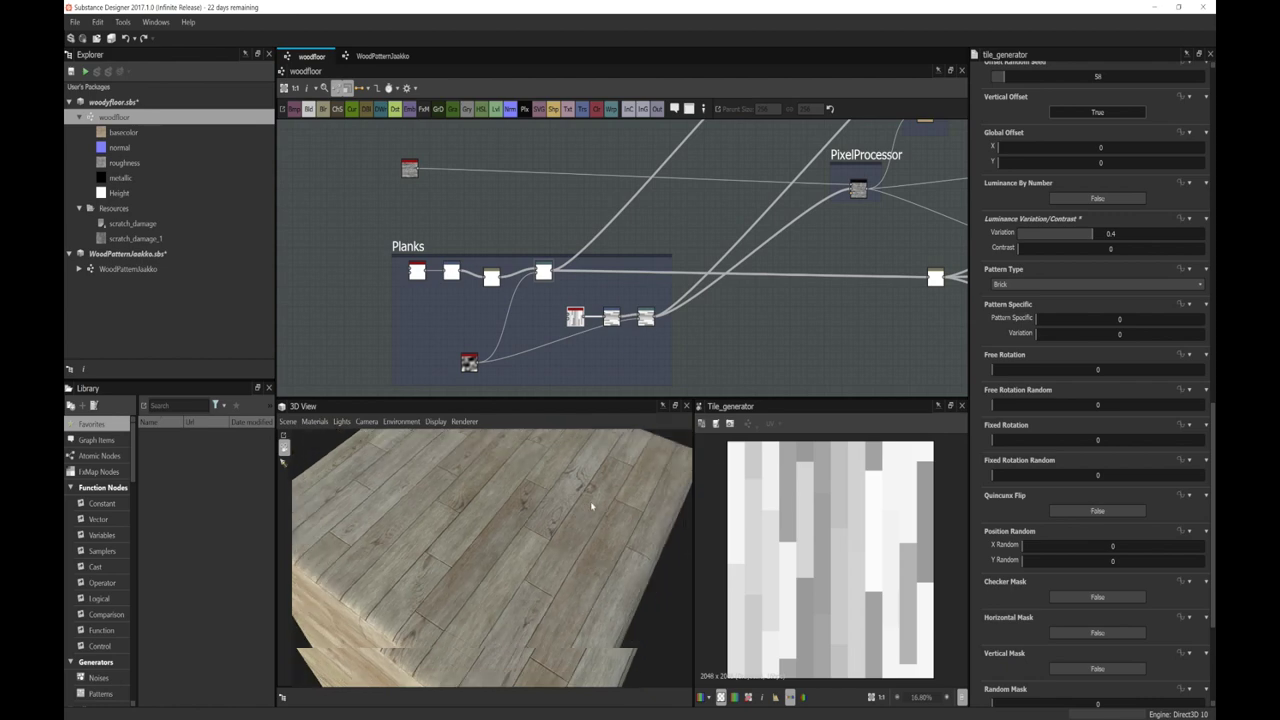
Step: Show the Pixel Processor node's parameters and examine how the wood grain differs from plank to plank in the 3D preview
middle_drag(814, 344, 709, 320)
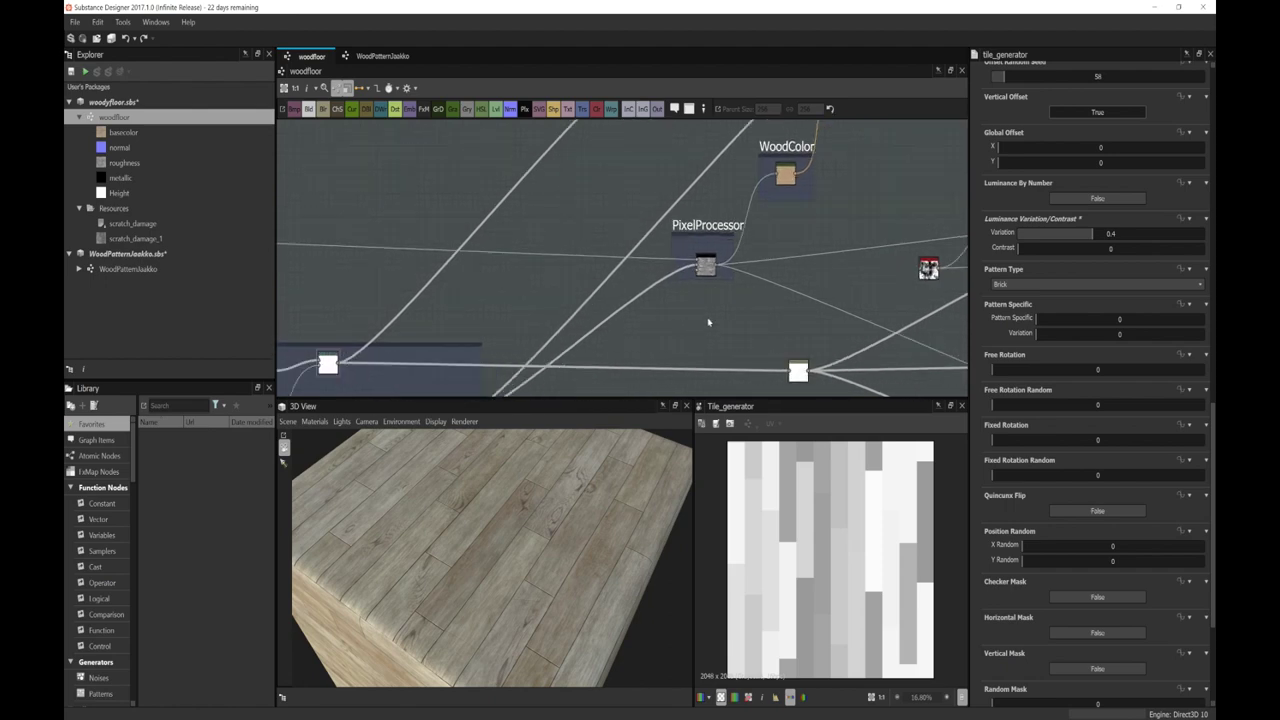
scroll(709, 320, up, 2)
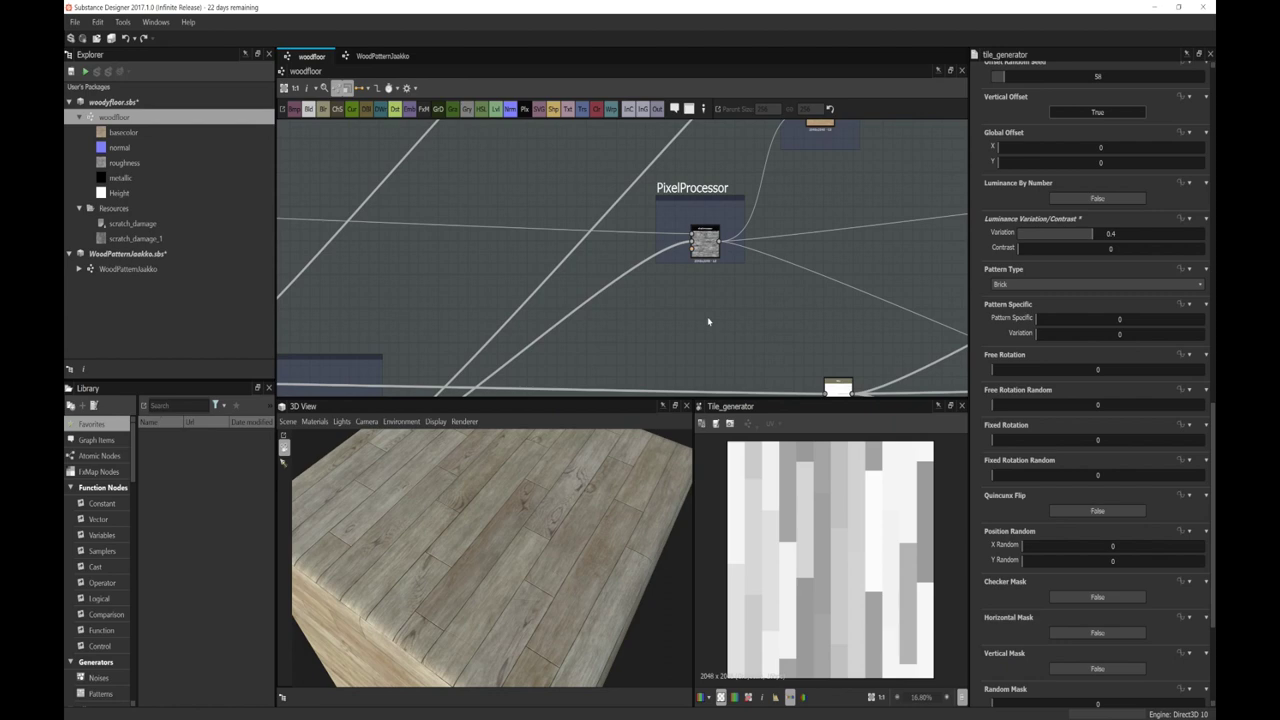
click(703, 255)
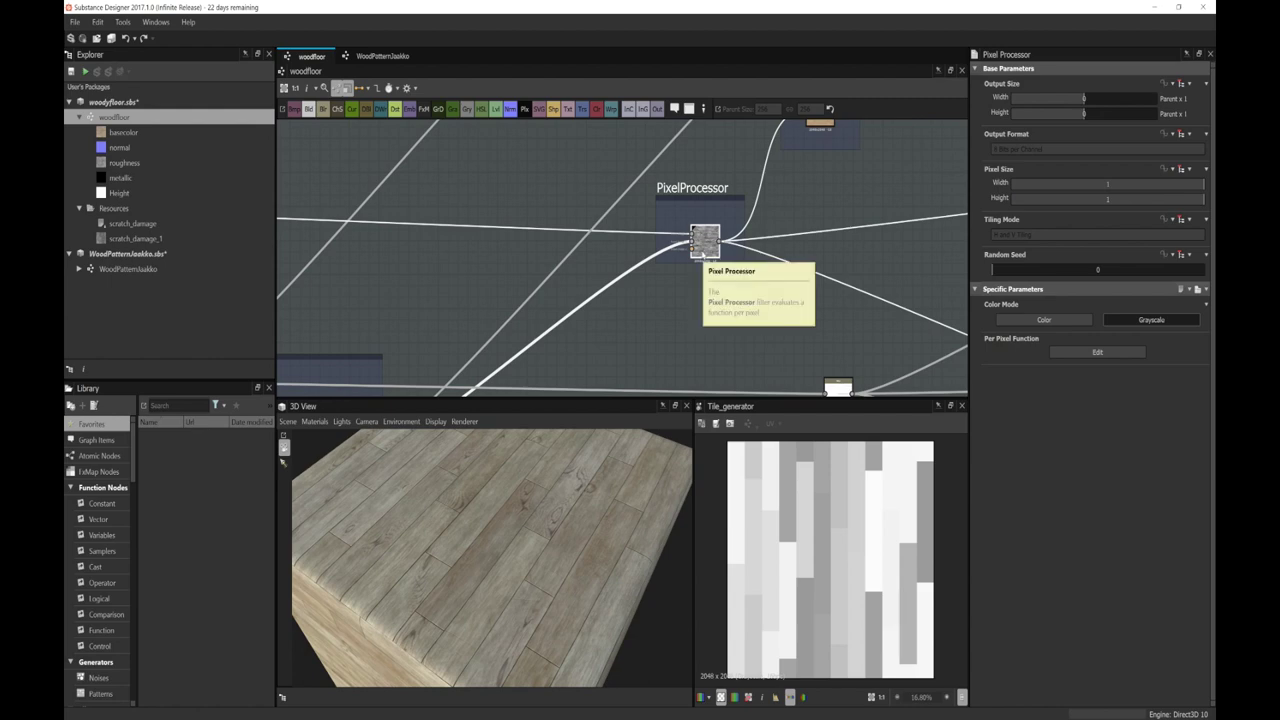
middle_drag(705, 250, 743, 237)
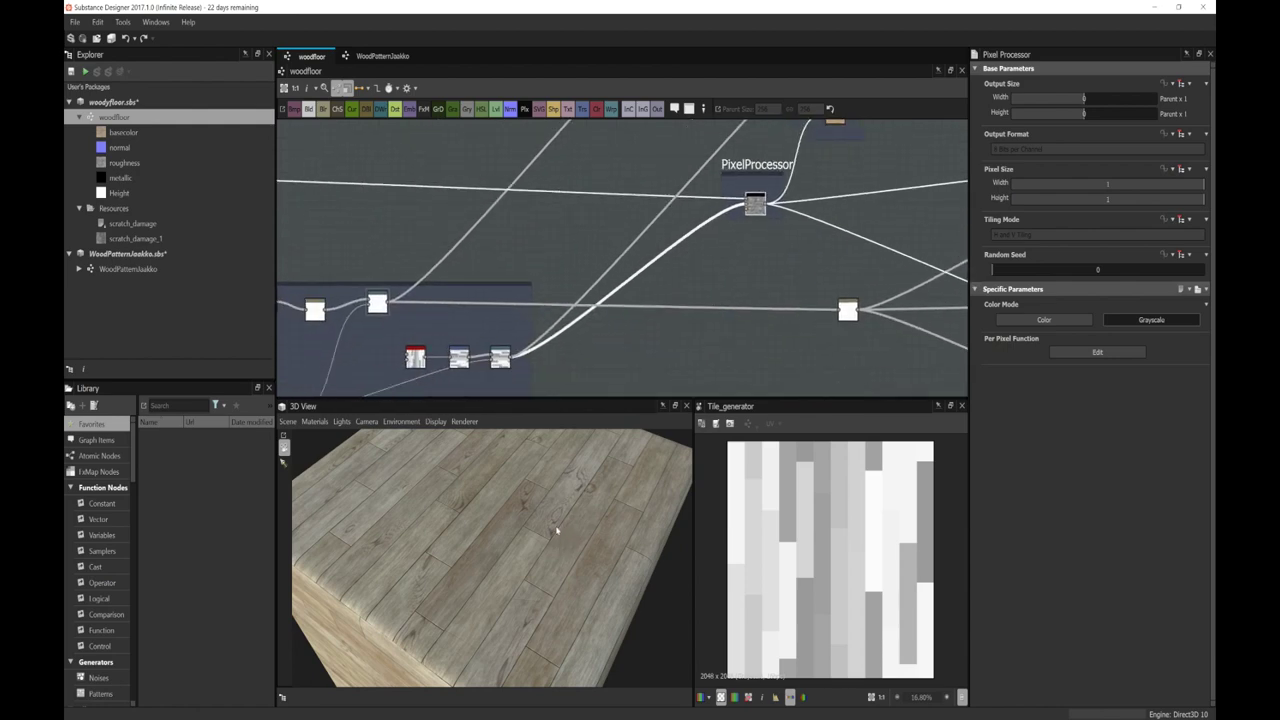
drag(499, 527, 545, 536)
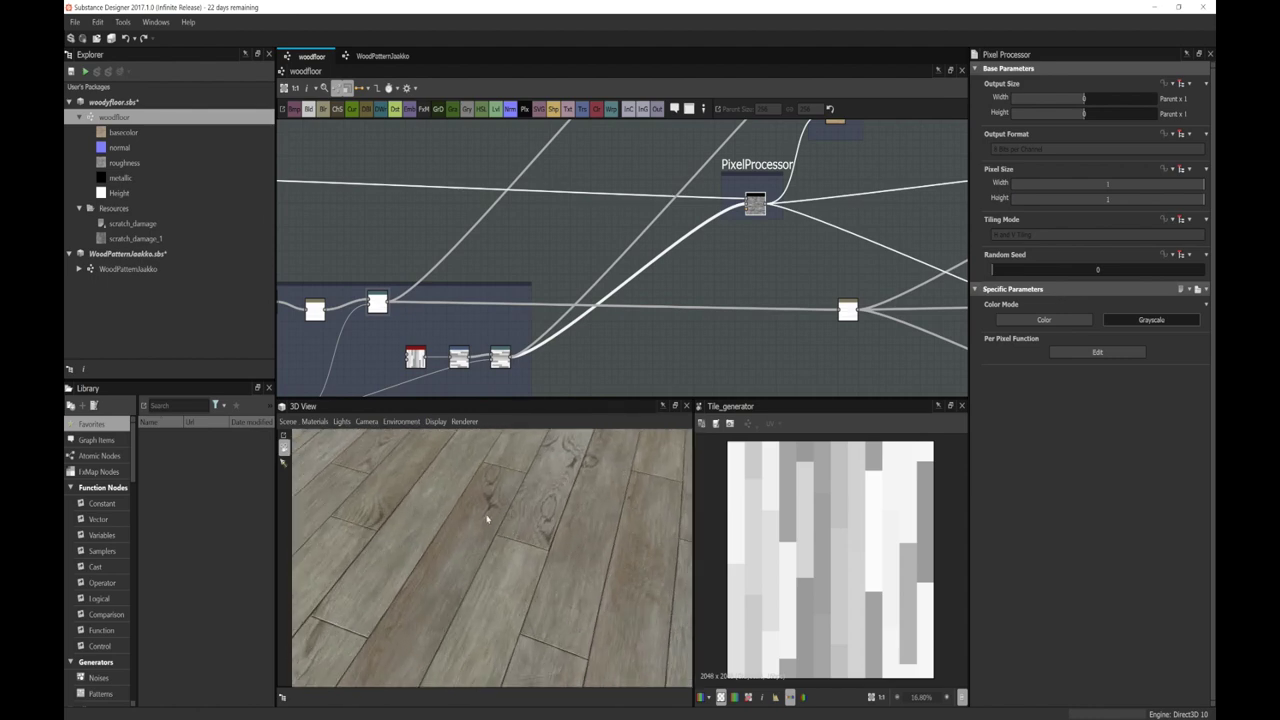
drag(544, 500, 516, 523)
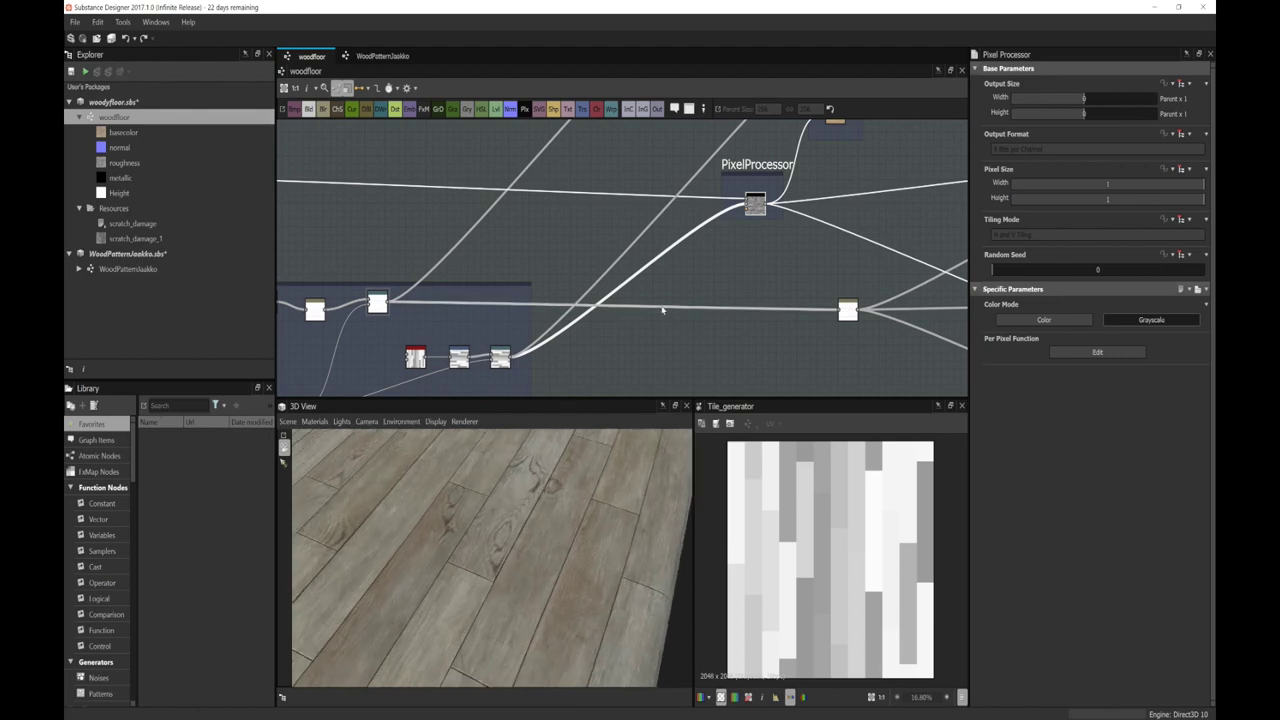
Step: Trace the Pixel Processor's inputs by displaying the Warp plank shades and the WoodPatternJaakko texture that feed it
scroll(709, 244, up, 2)
scroll(709, 244, down, 2)
middle_drag(751, 240, 782, 222)
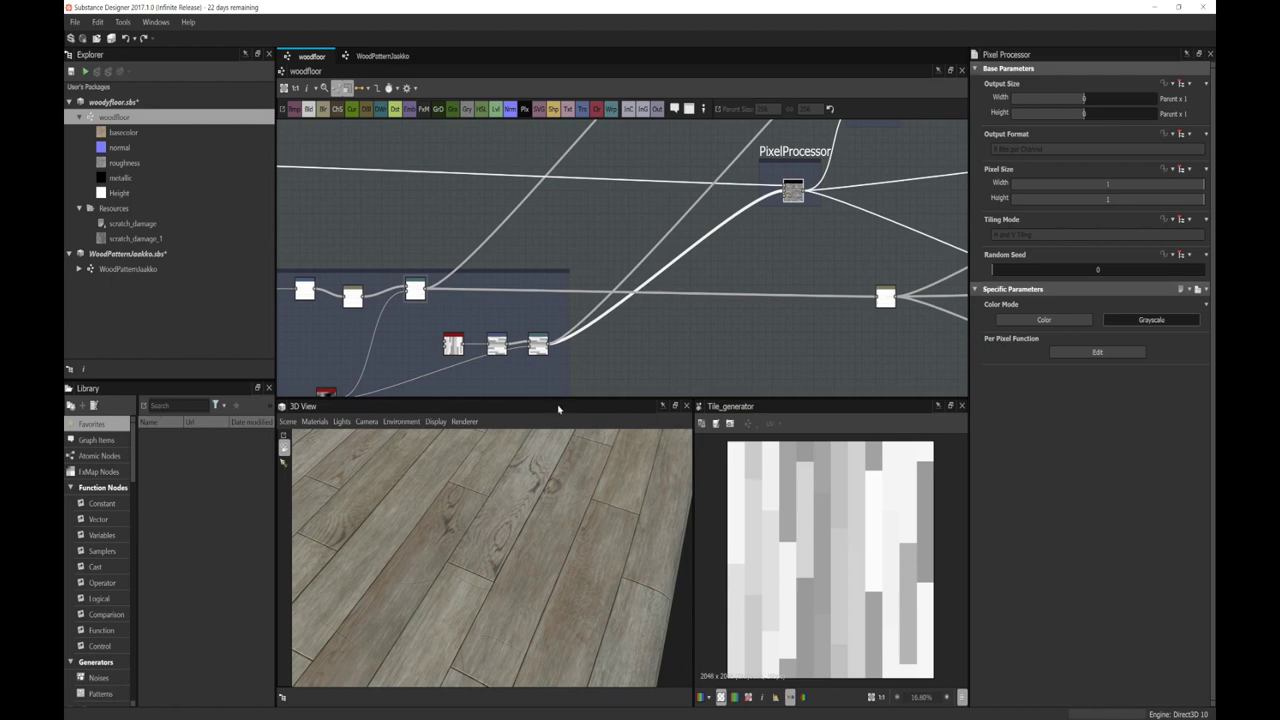
click(538, 345)
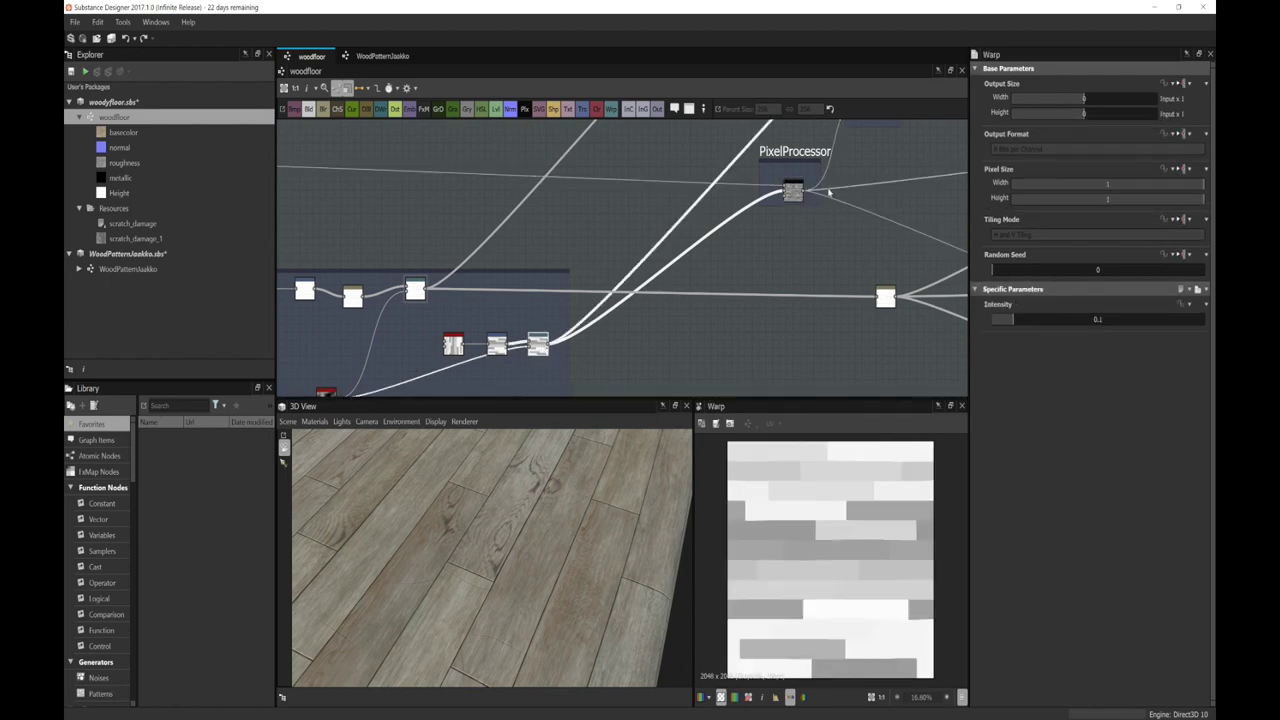
click(792, 190)
middle_drag(511, 243, 589, 274)
click(495, 201)
scroll(820, 259, up, 2)
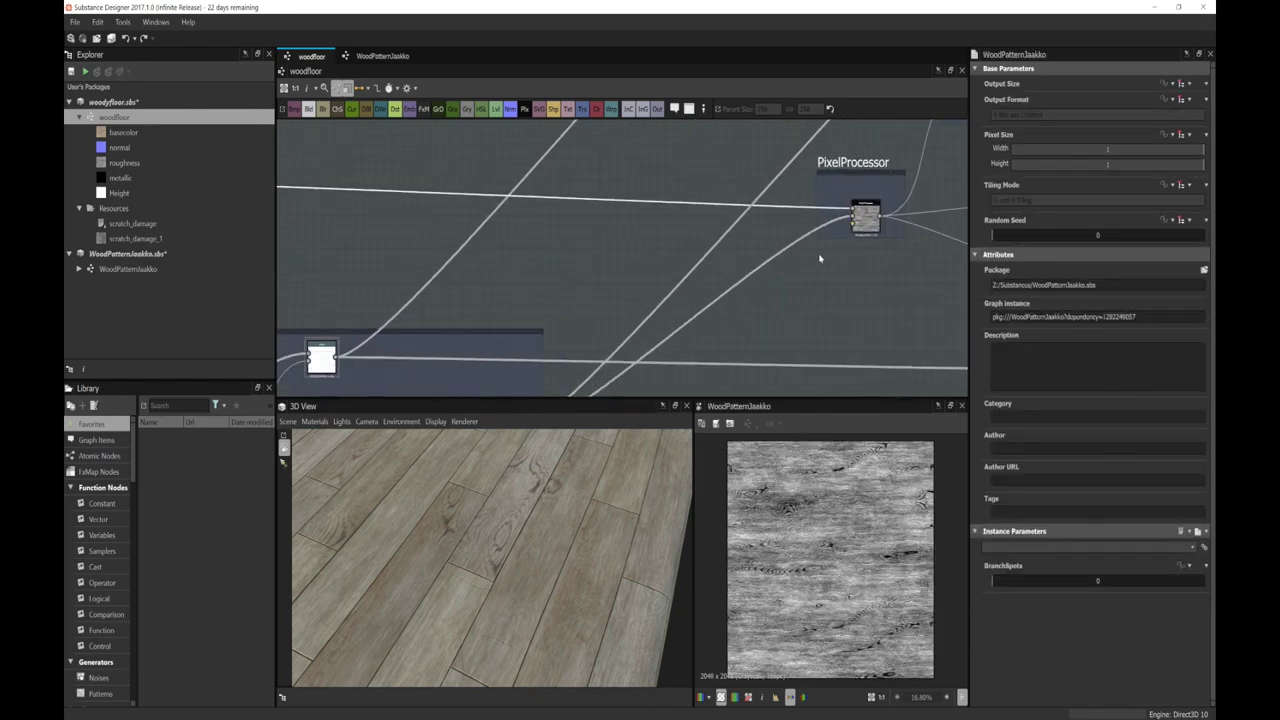
scroll(857, 224, up, 5)
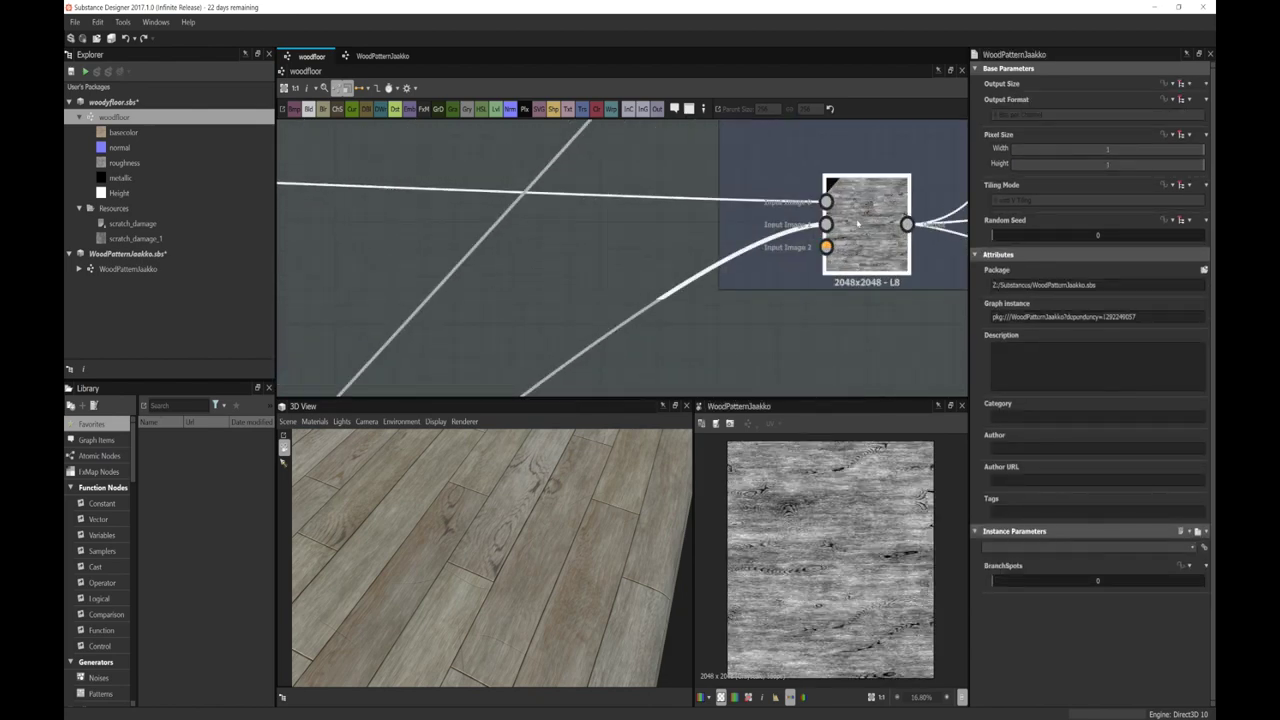
Step: Open the Pixel Processor's Per Pixel Function graph for editing
click(857, 224)
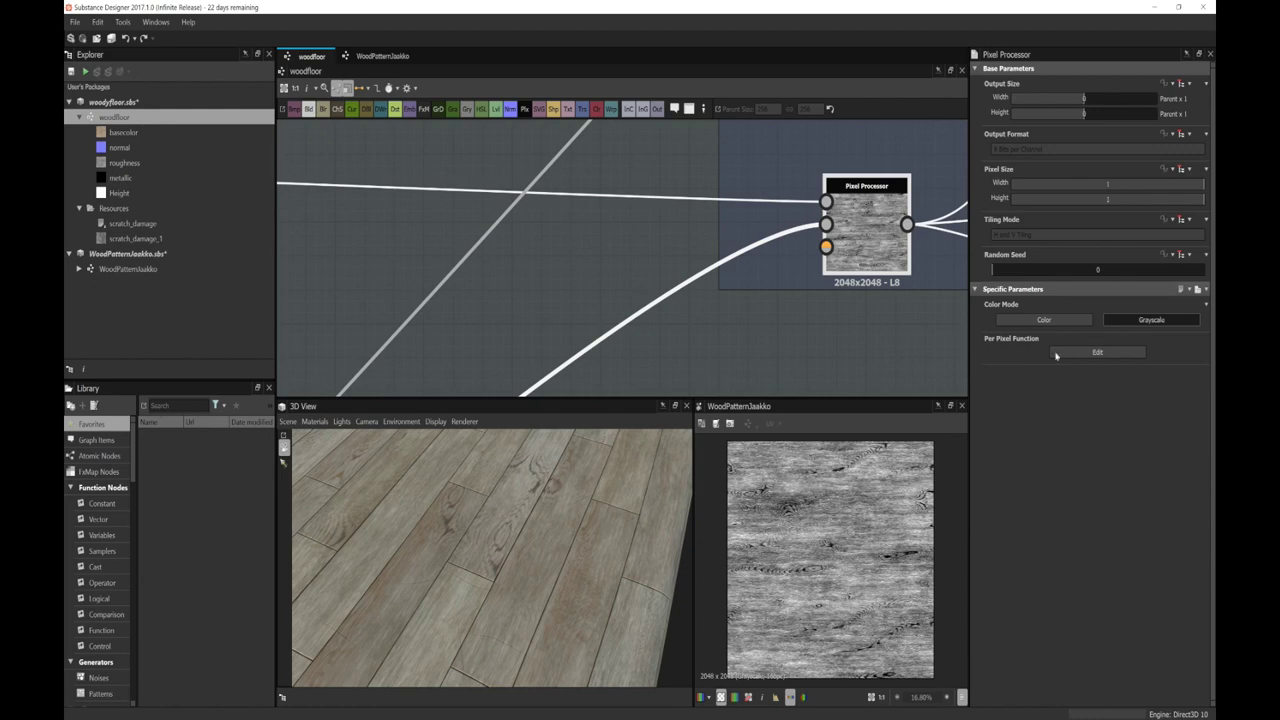
click(1070, 357)
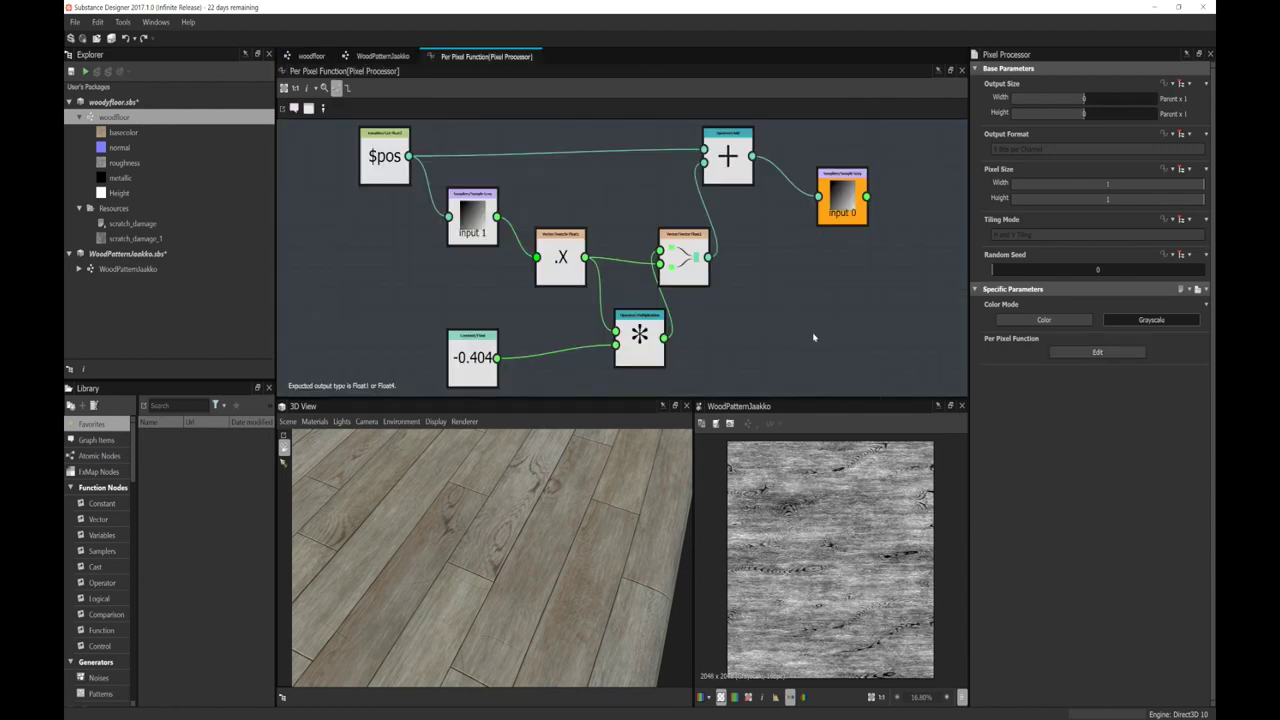
scroll(813, 326, down, 2)
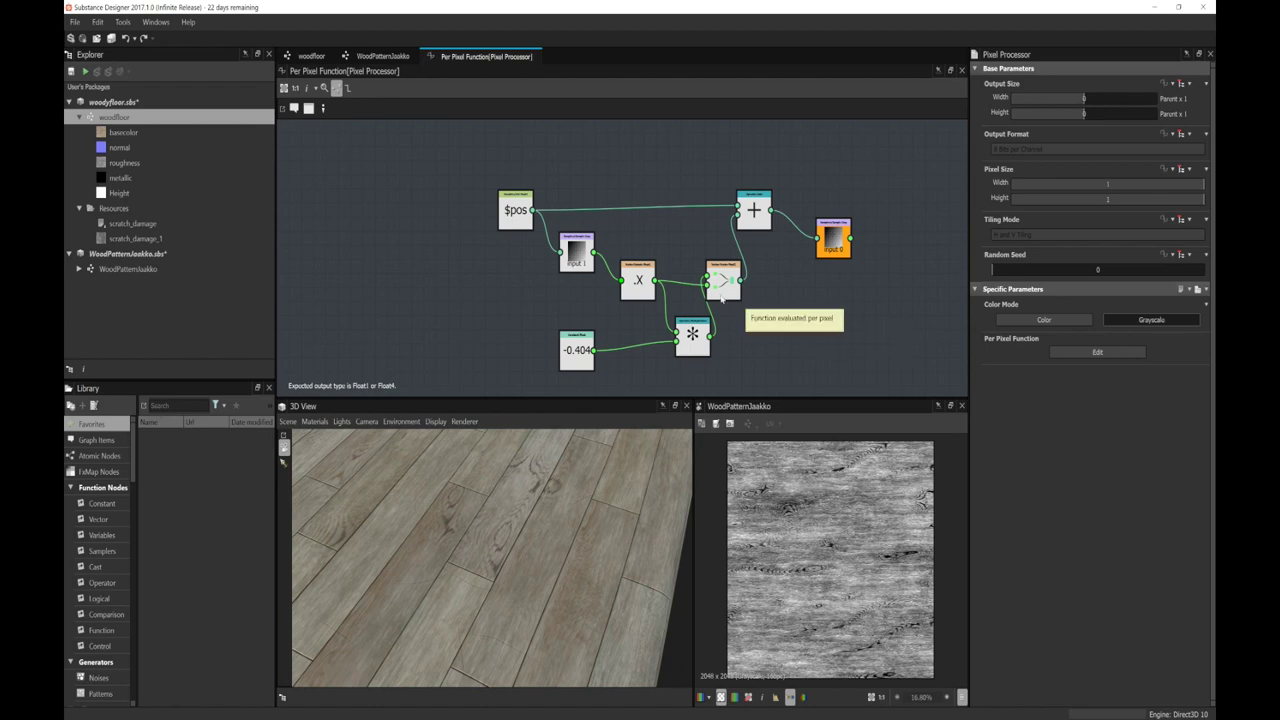
Step: Examine the function's $pos, Sample Gray, Swizzle and Multiplication nodes, ending with the Constant Float node
scroll(502, 207, up, 2)
click(500, 207)
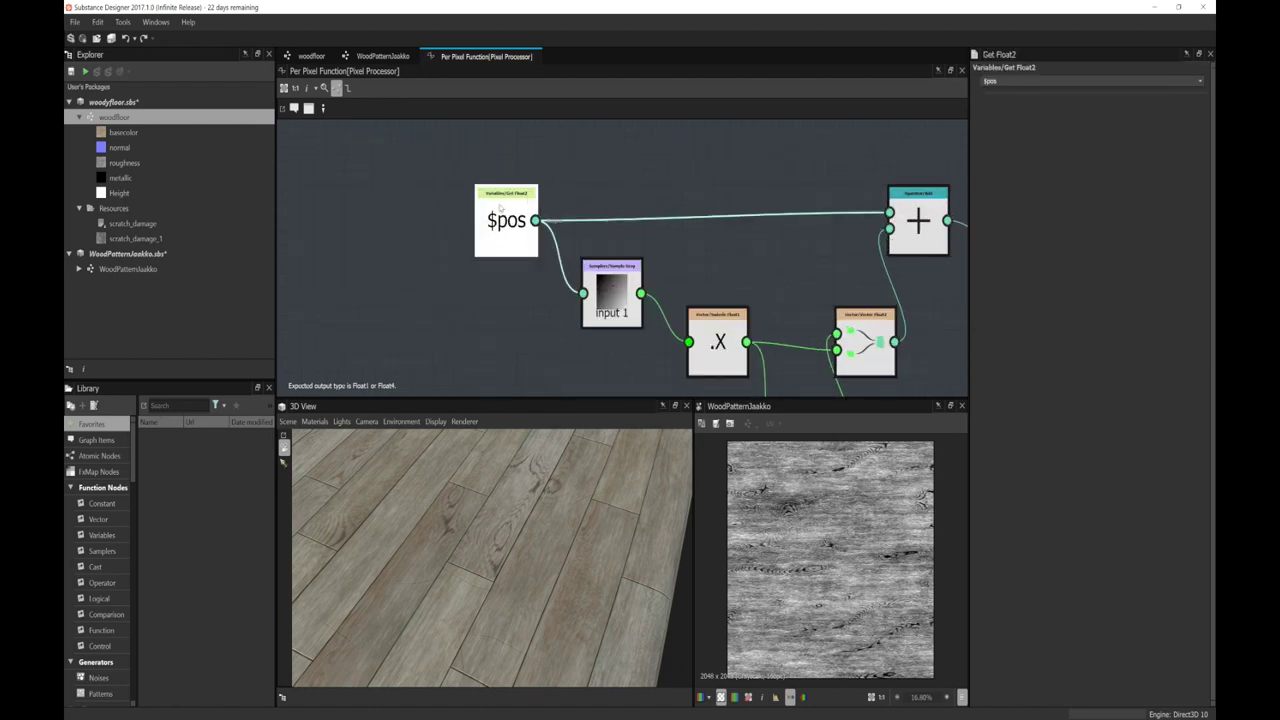
scroll(502, 207, down, 1)
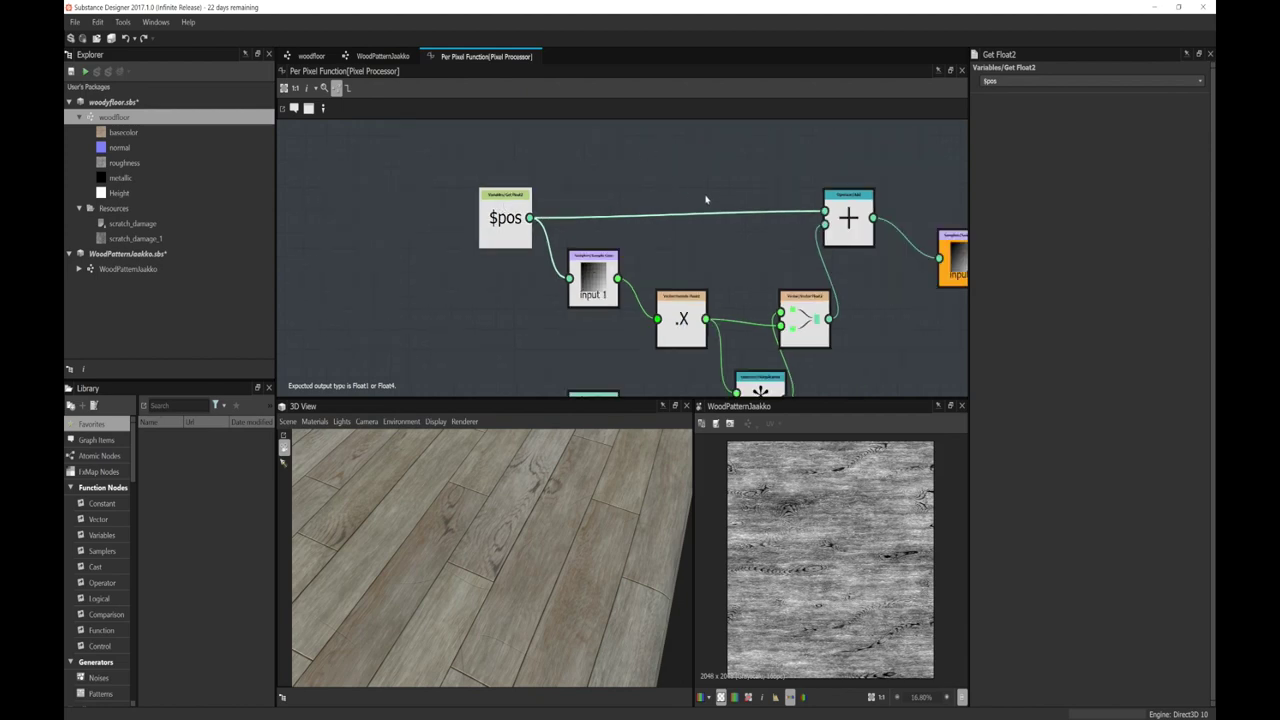
middle_drag(694, 189, 663, 163)
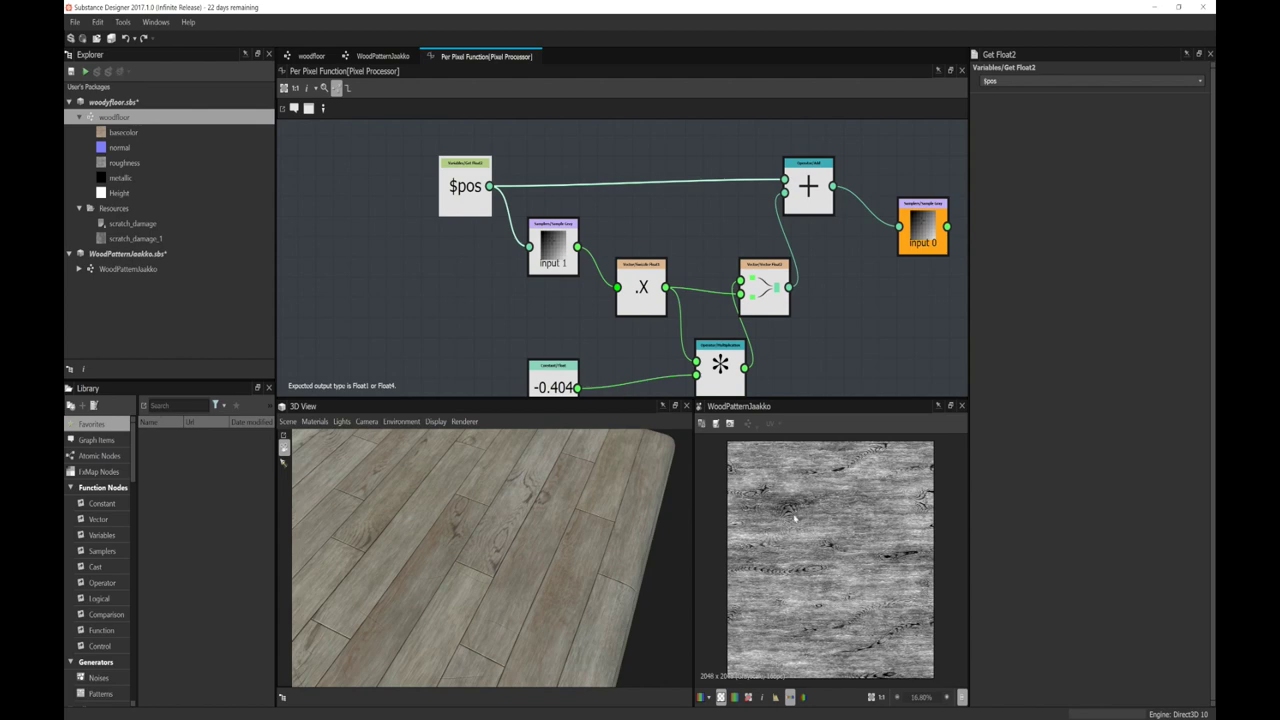
click(562, 262)
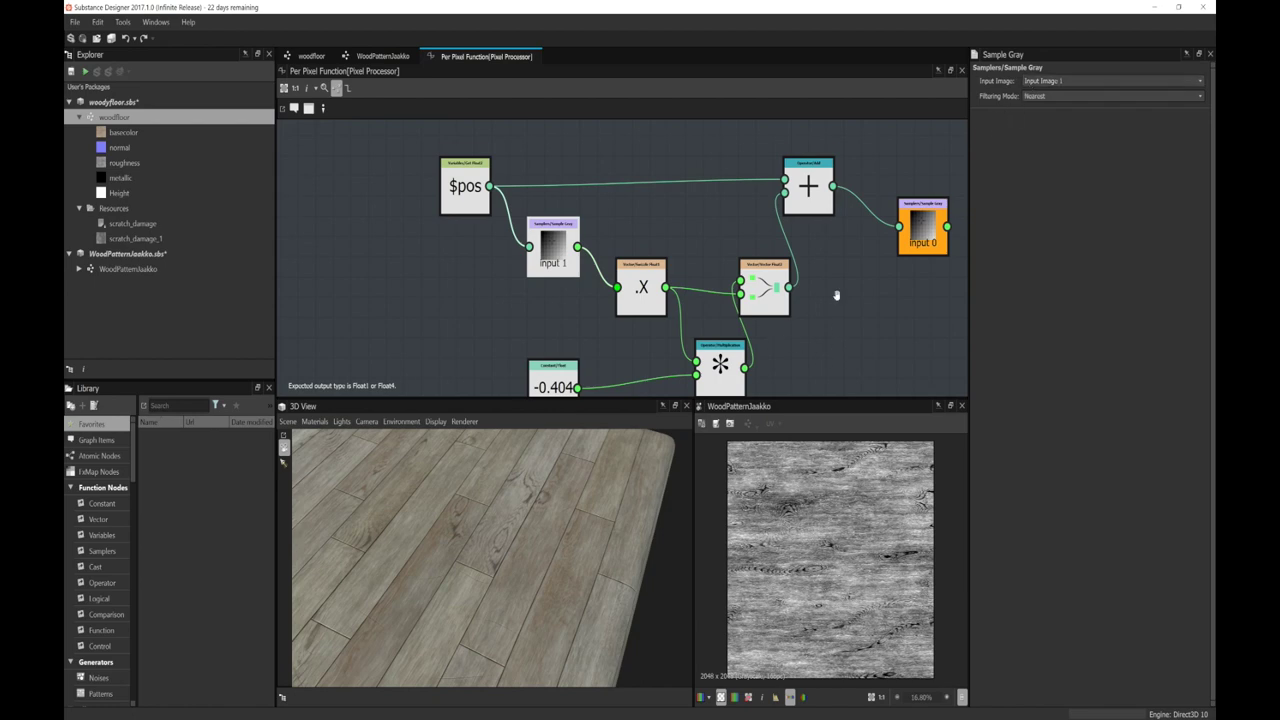
middle_drag(836, 295, 836, 269)
click(640, 266)
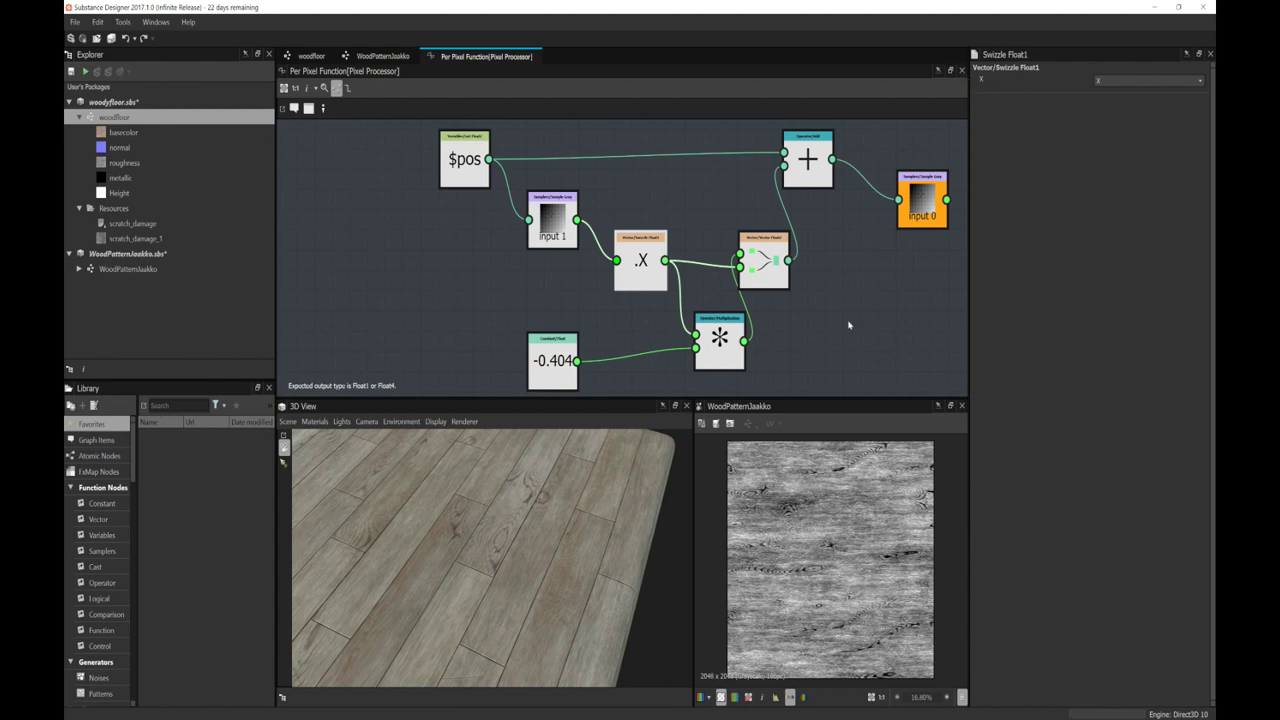
middle_drag(848, 325, 844, 287)
click(716, 306)
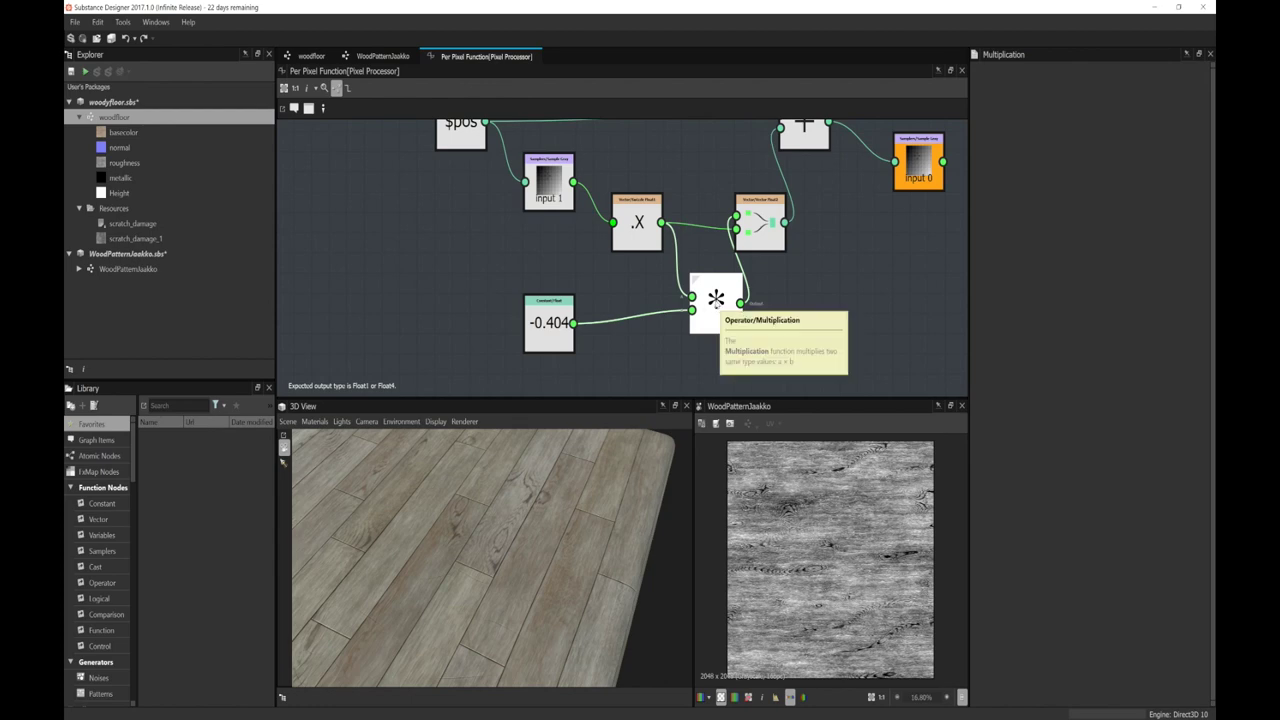
click(530, 322)
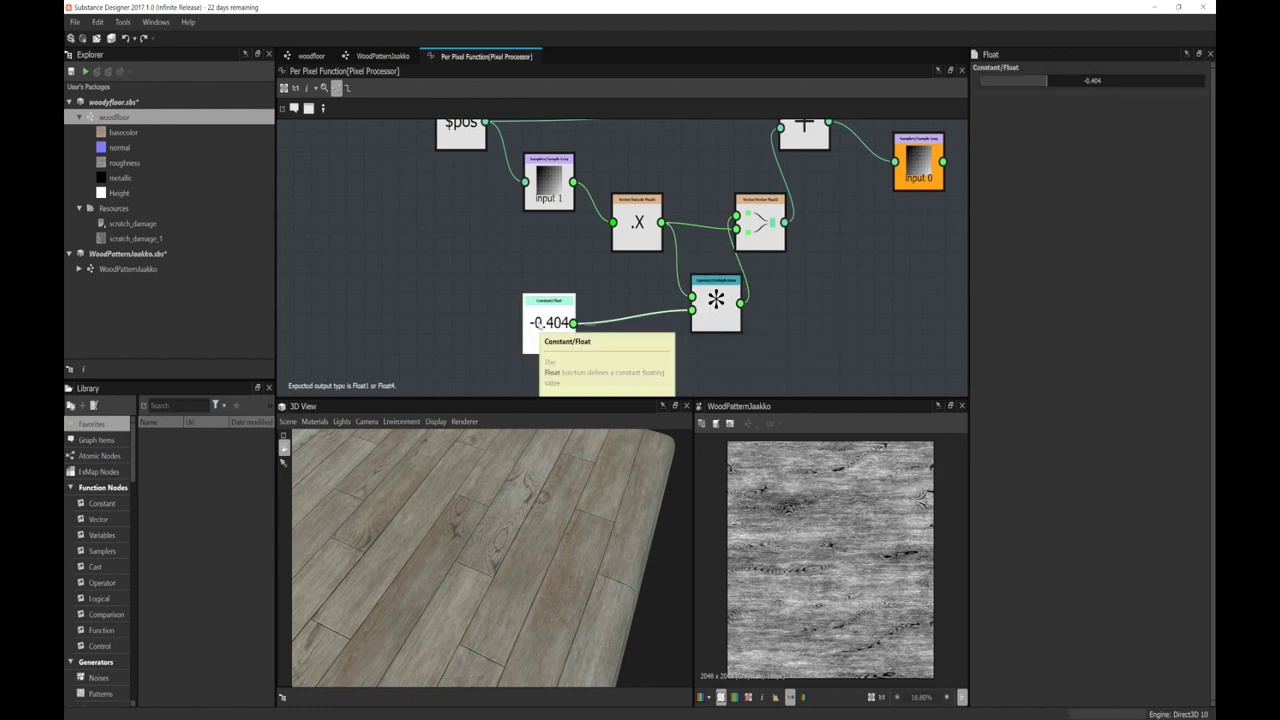
Step: Set the Constant Float to -0.349 and check the wood grain offset on the planks
drag(610, 449, 600, 500)
drag(1060, 83, 1083, 81)
mouse_move(603, 514)
mouse_down()
mouse_move(609, 488)
mouse_move(580, 515)
mouse_up()
drag(1066, 82, 1053, 88)
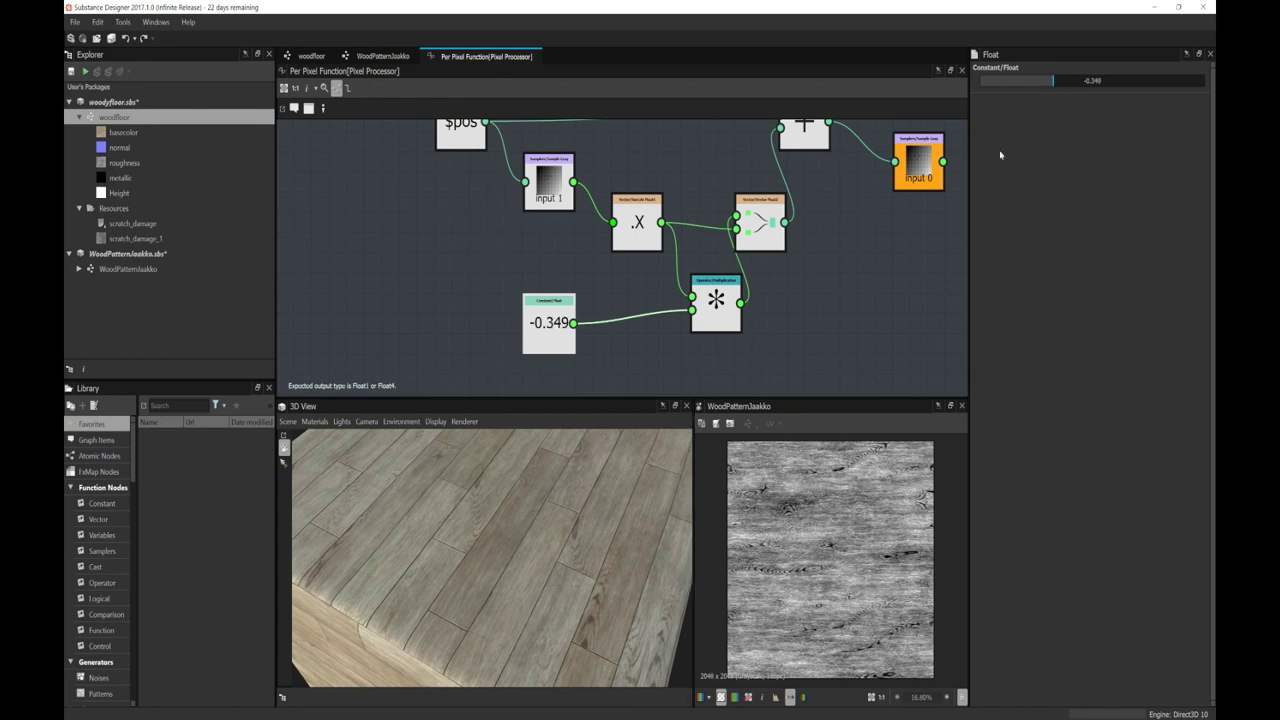
drag(560, 528, 578, 531)
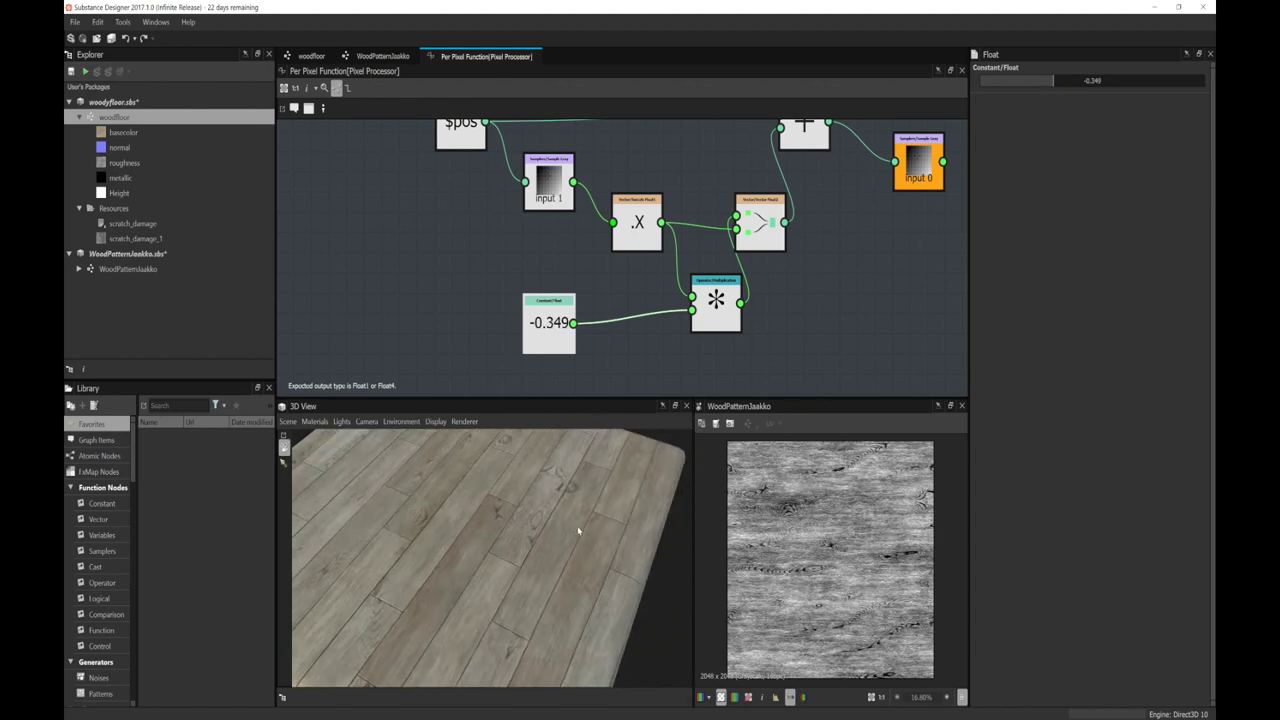
Step: Try Constant Float values of 0.043 and -0.167, comparing the grain placement on the planks in the 3D preview
drag(1071, 83, 1100, 81)
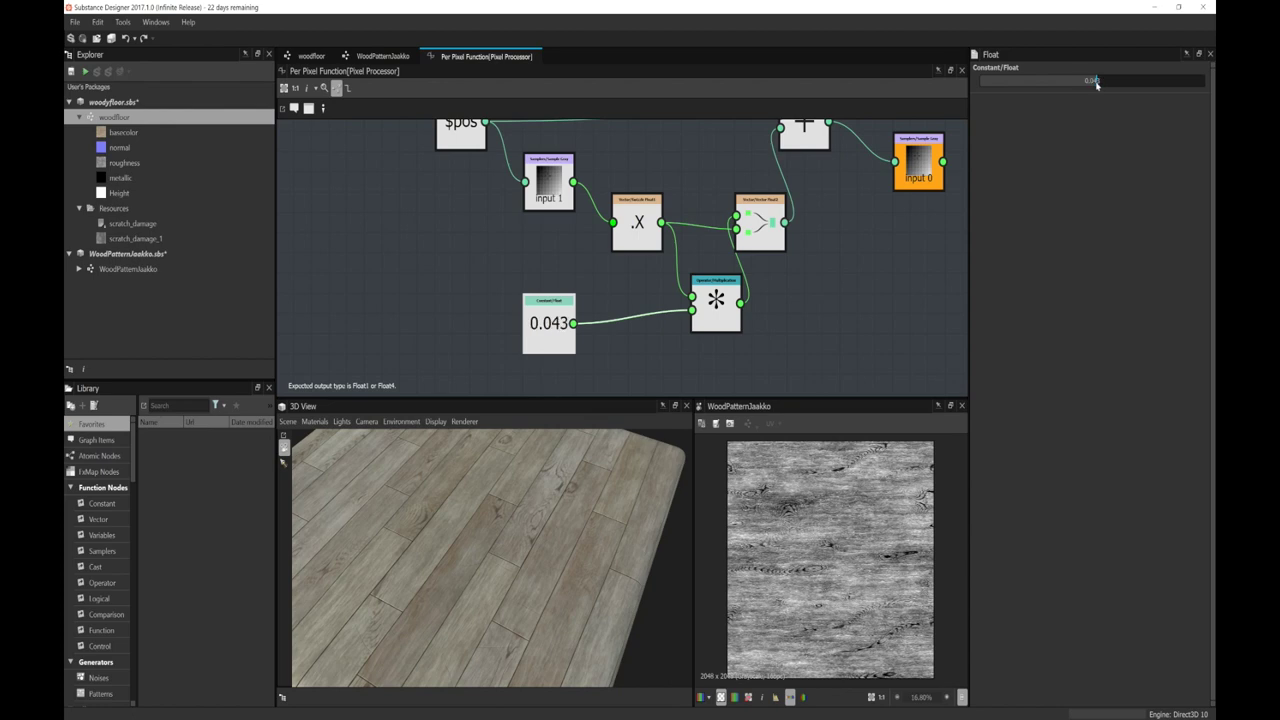
drag(571, 533, 578, 499)
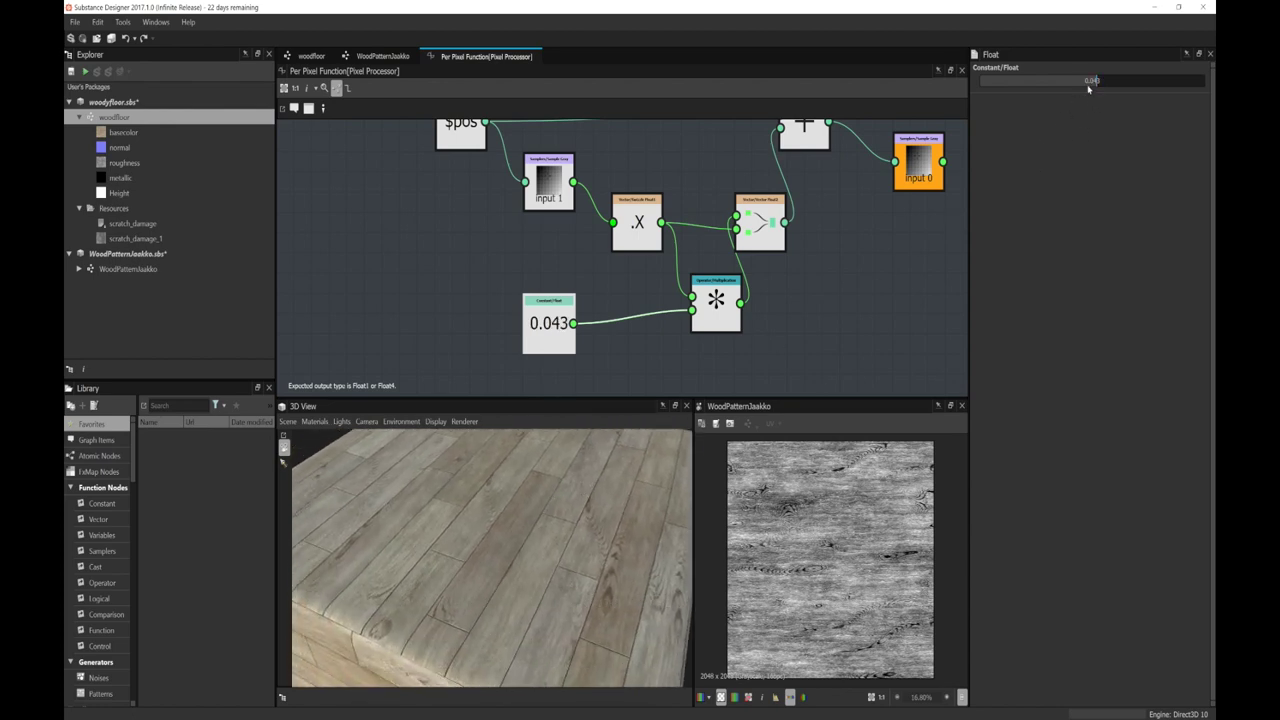
drag(1088, 88, 1074, 87)
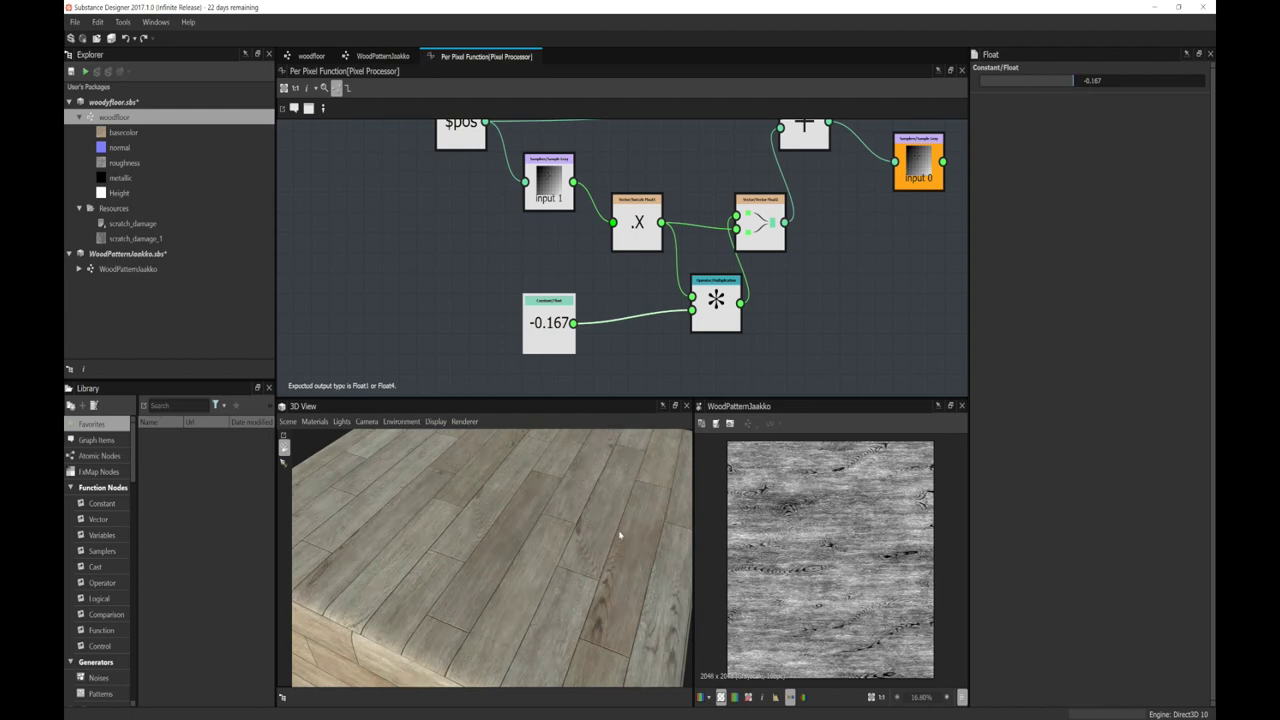
drag(619, 536, 585, 541)
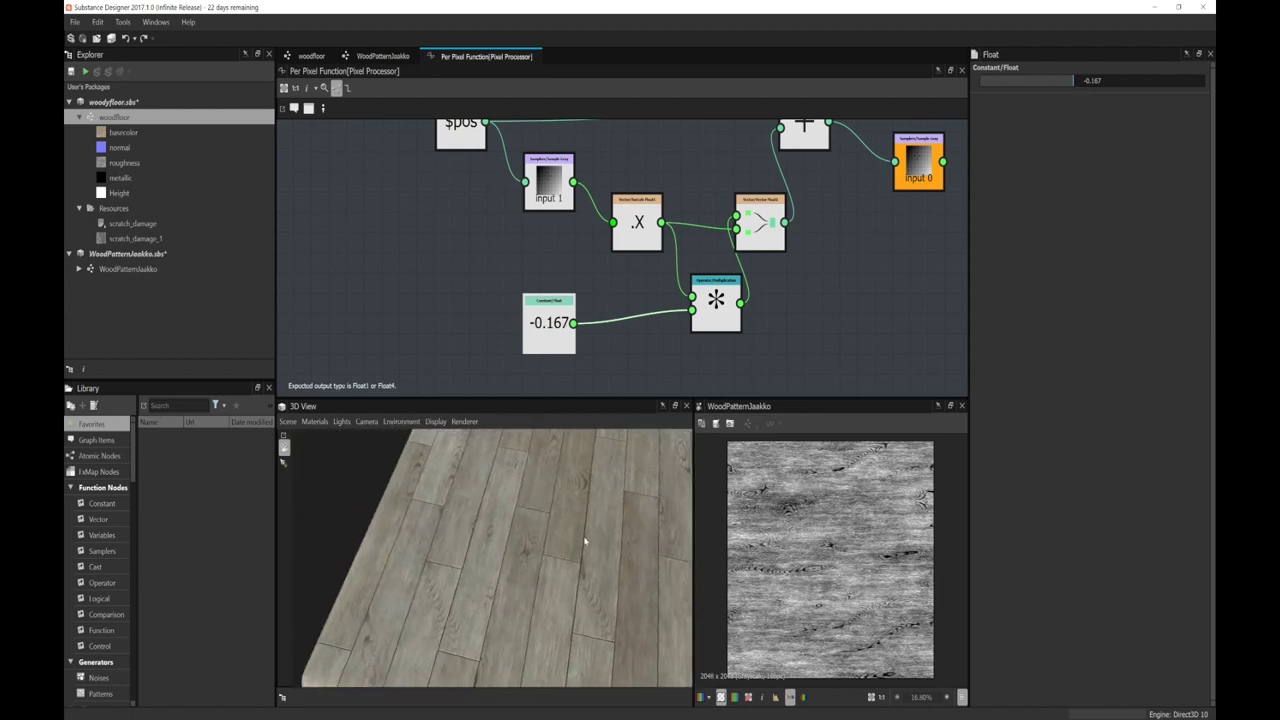
drag(539, 497, 518, 567)
Step: Try Constant Float values of -0.753 and 0.065, inspecting the grain continuity between neighbouring planks
drag(1031, 93, 1008, 88)
drag(578, 593, 580, 495)
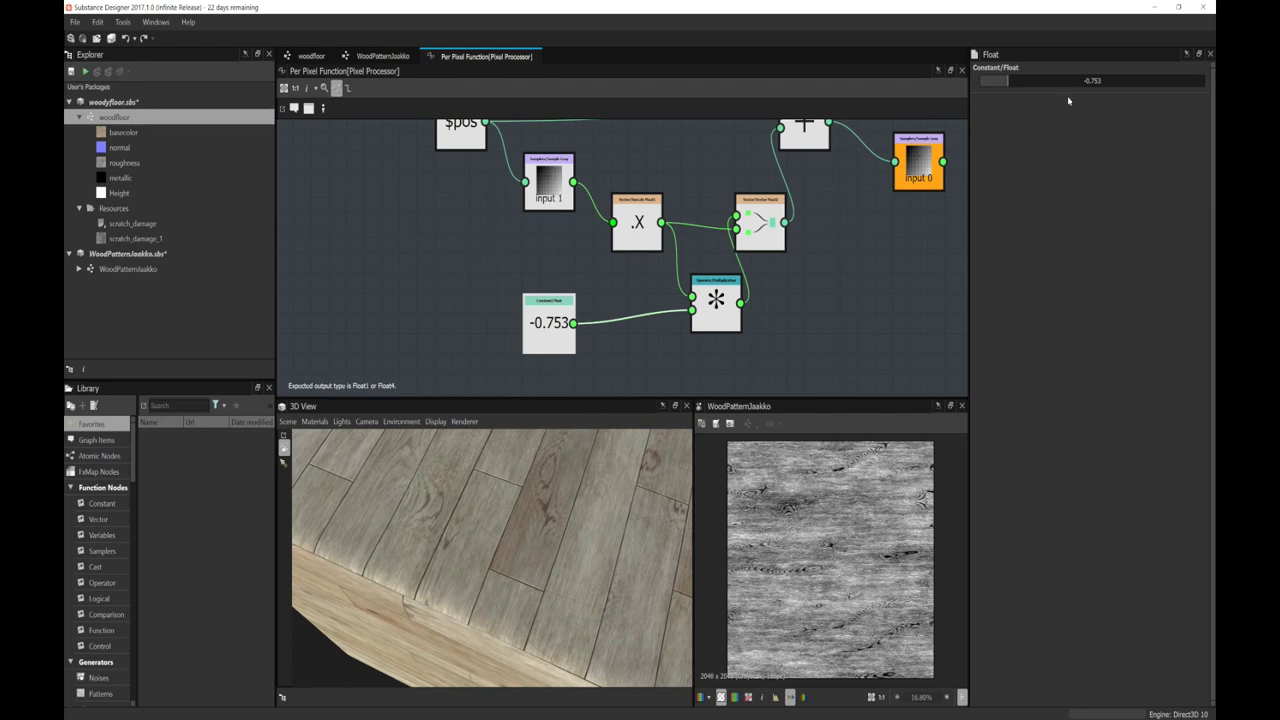
drag(1080, 85, 1100, 85)
drag(611, 470, 529, 527)
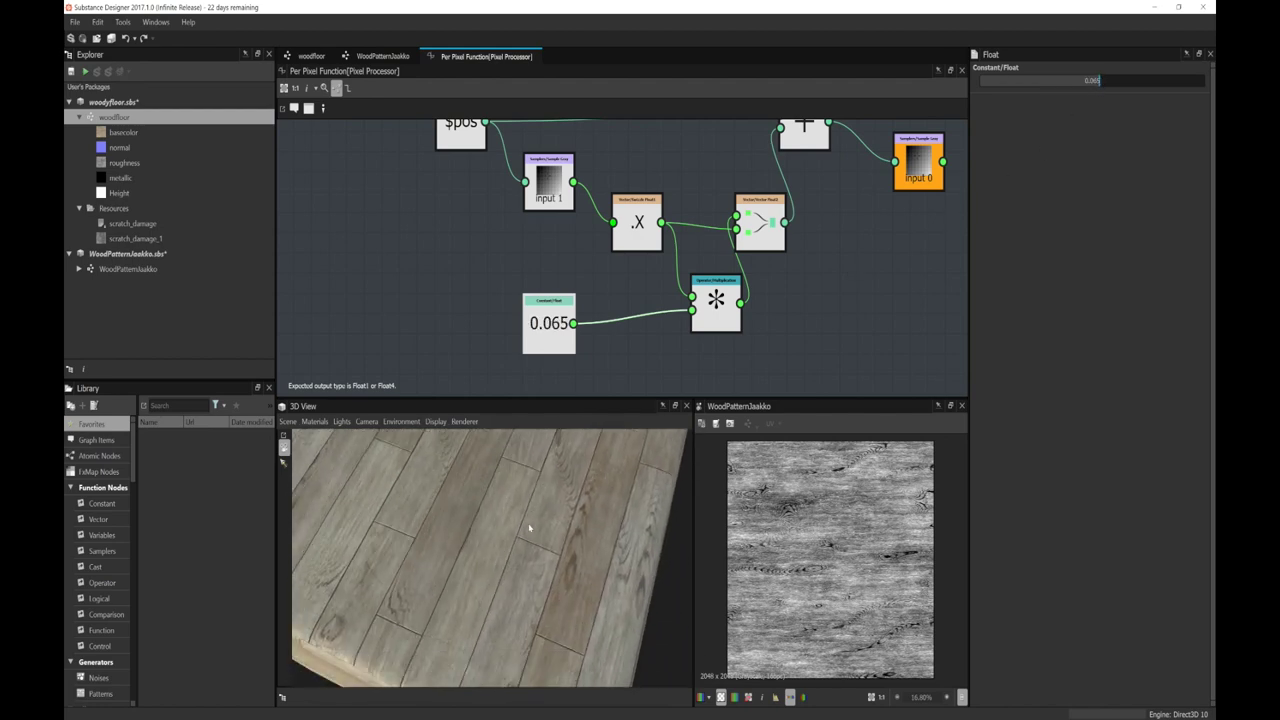
drag(572, 570, 534, 551)
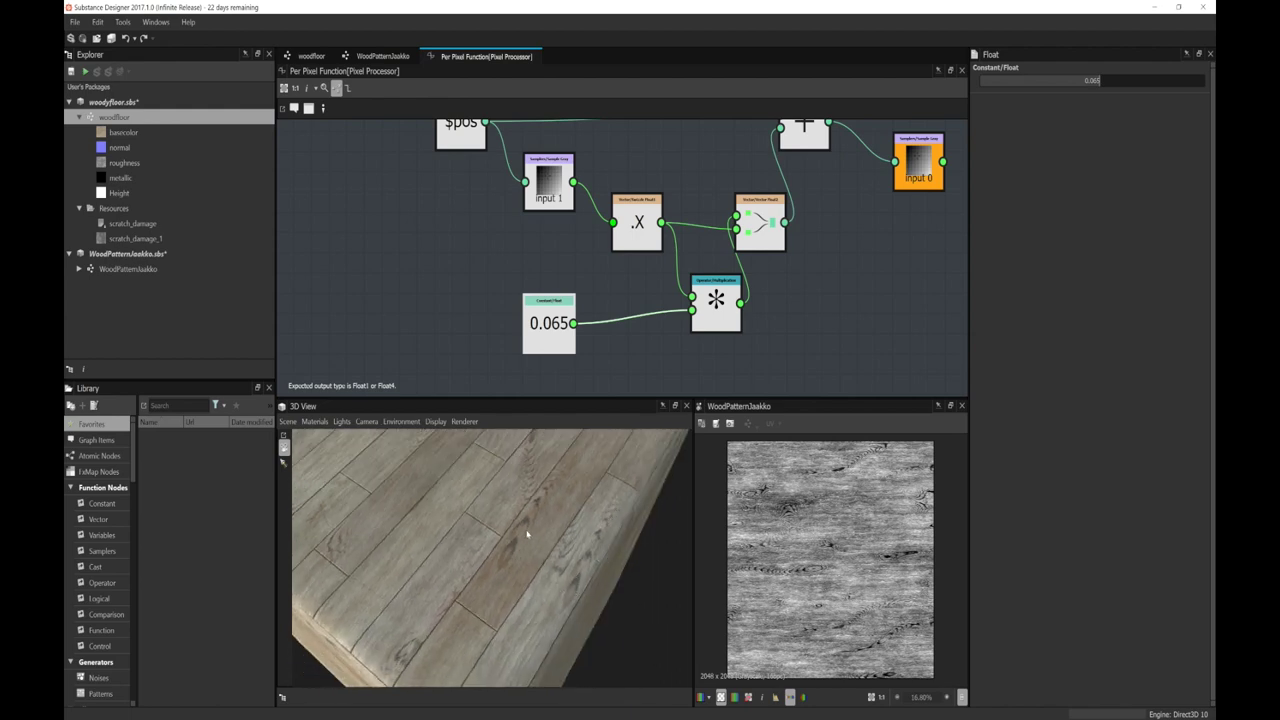
mouse_move(526, 543)
mouse_down()
mouse_move(569, 583)
mouse_move(544, 558)
mouse_up()
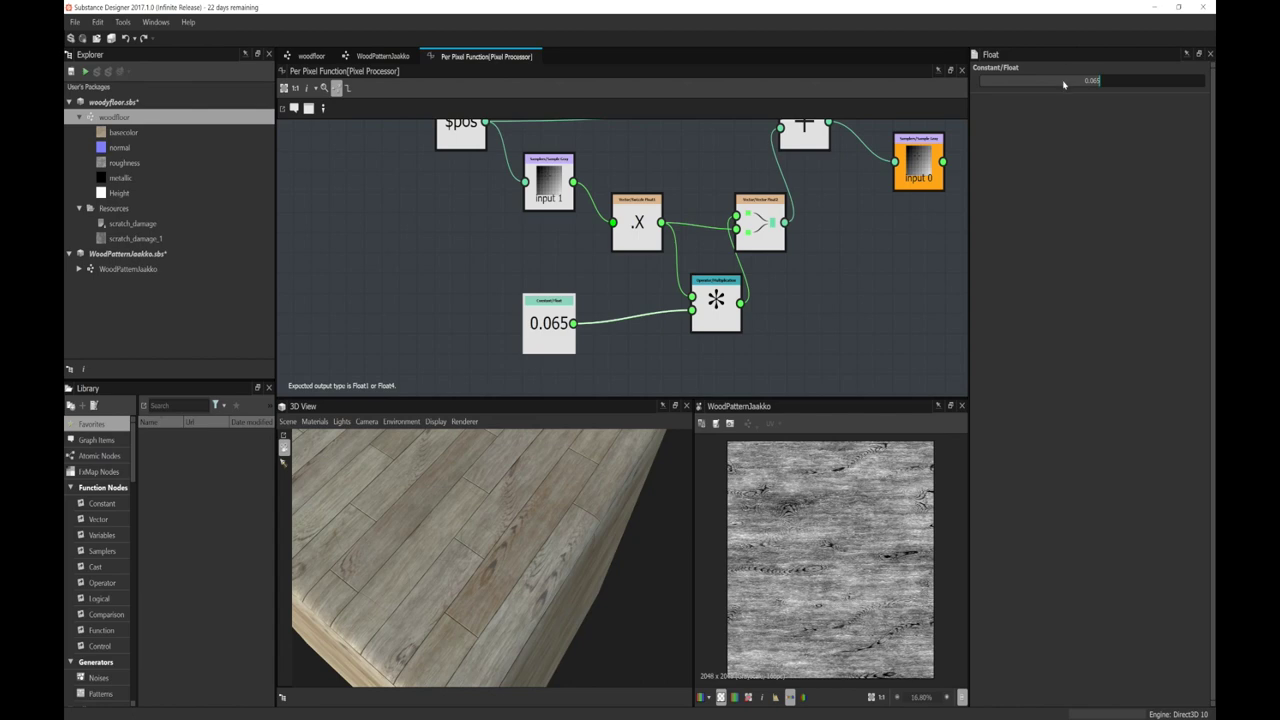
Step: Set the Constant Float to -0.575 and inspect the whole plank floor from several angles
drag(1103, 81, 1028, 85)
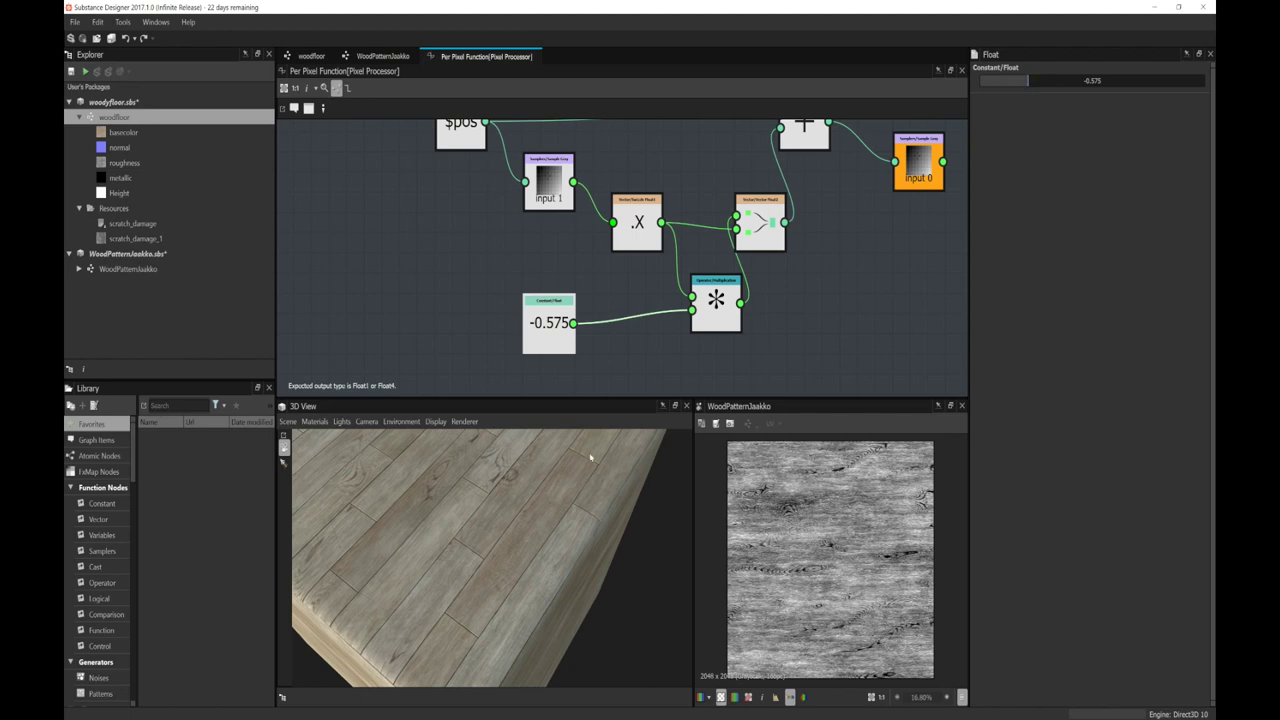
drag(567, 527, 588, 579)
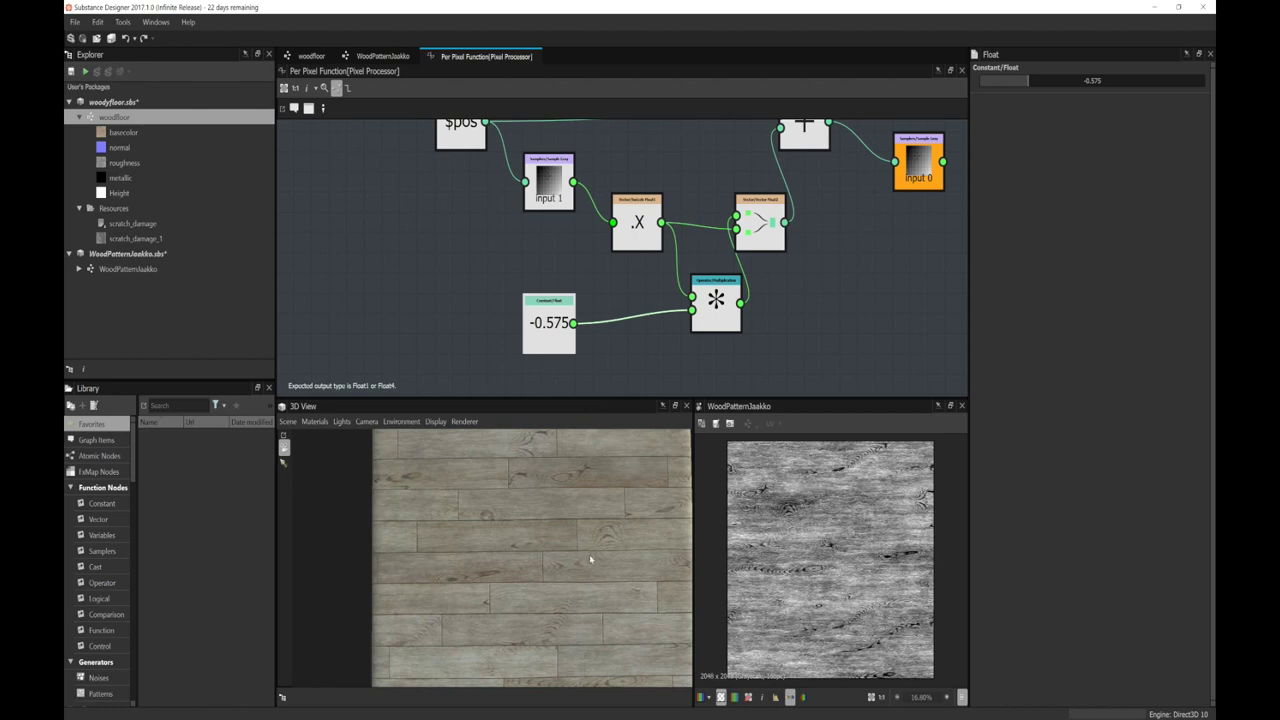
drag(583, 527, 560, 560)
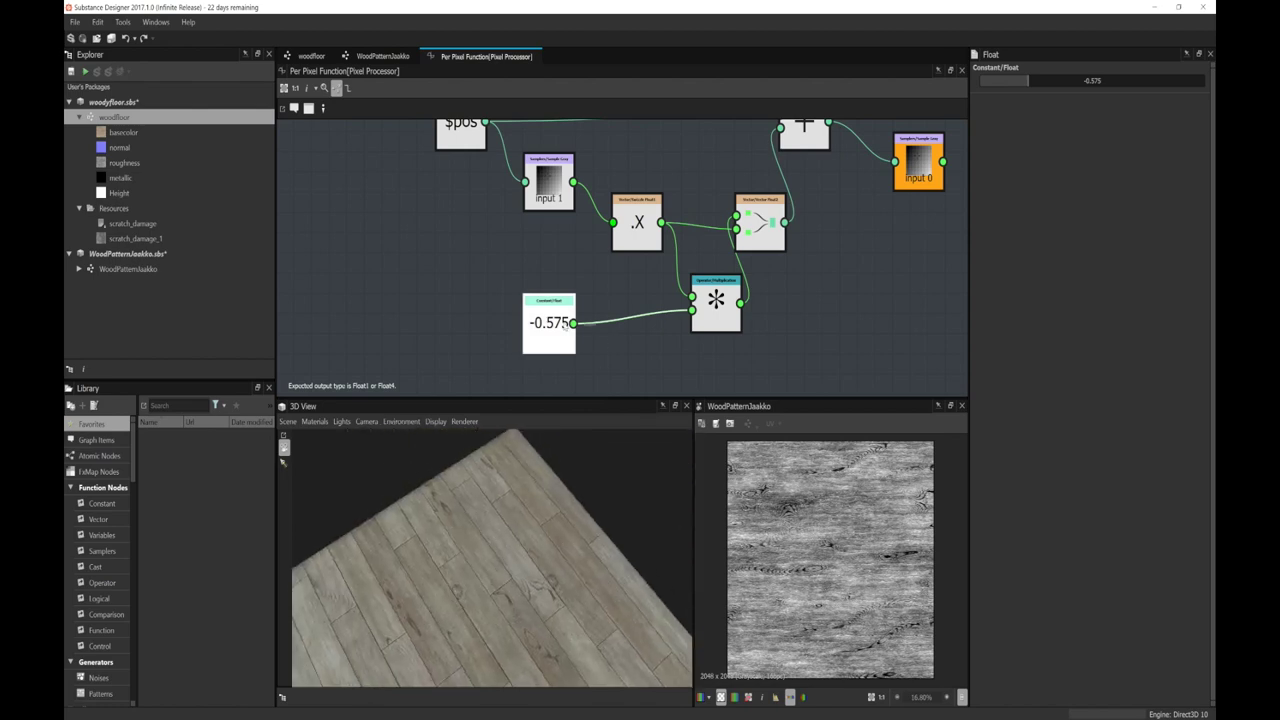
Step: Set the Constant Float to -0.64 and check the wood grain offset on the plank floor
drag(665, 538, 522, 525)
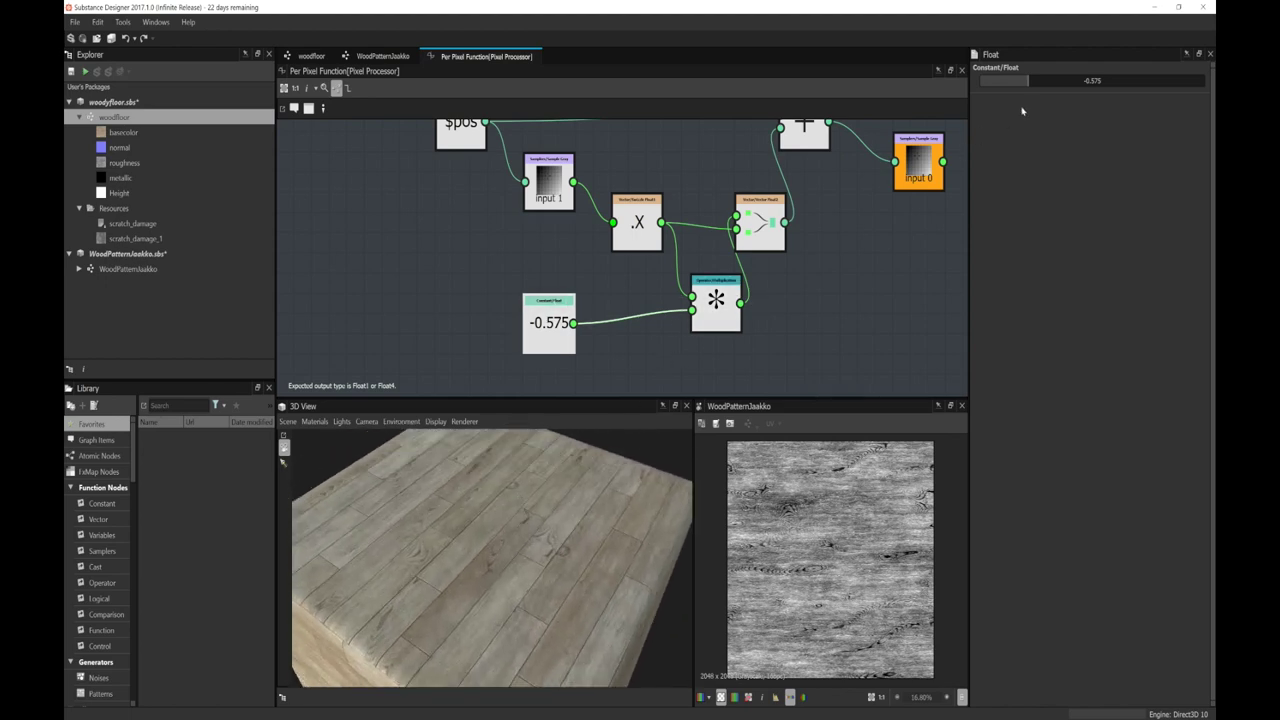
mouse_move(1017, 89)
mouse_down()
mouse_move(1000, 86)
mouse_move(1020, 88)
mouse_up()
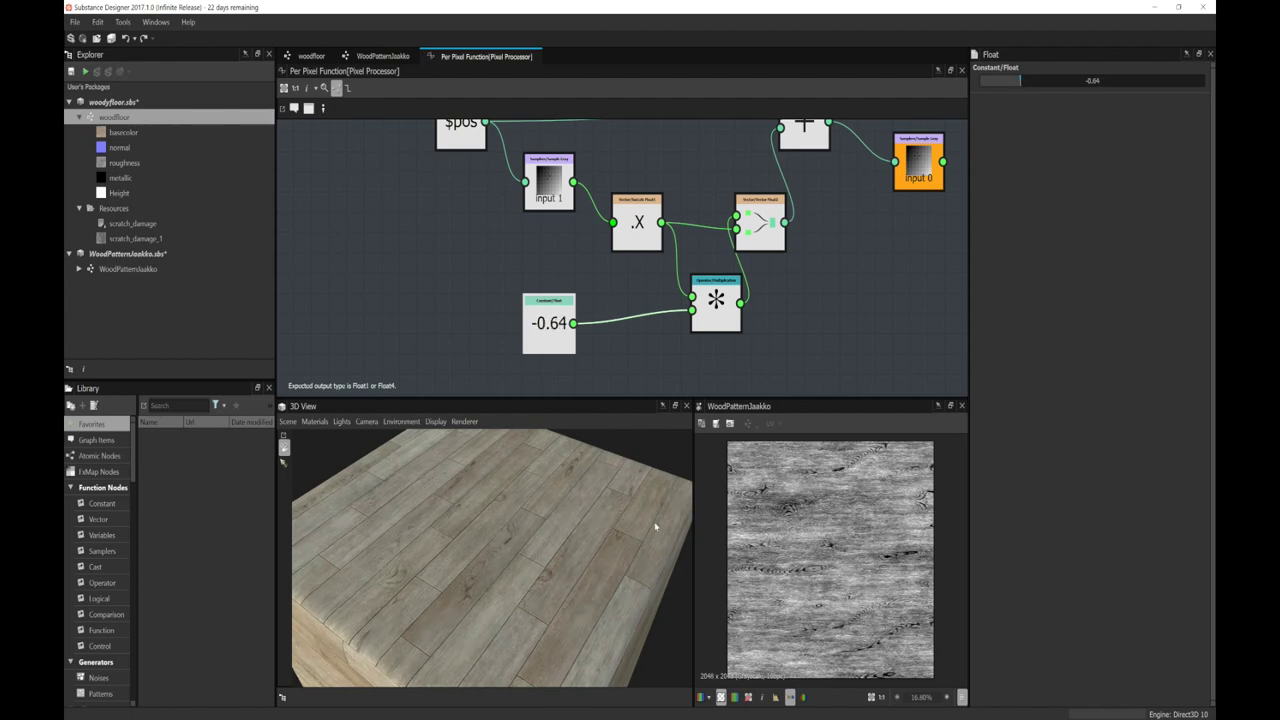
scroll(708, 352, down, 2)
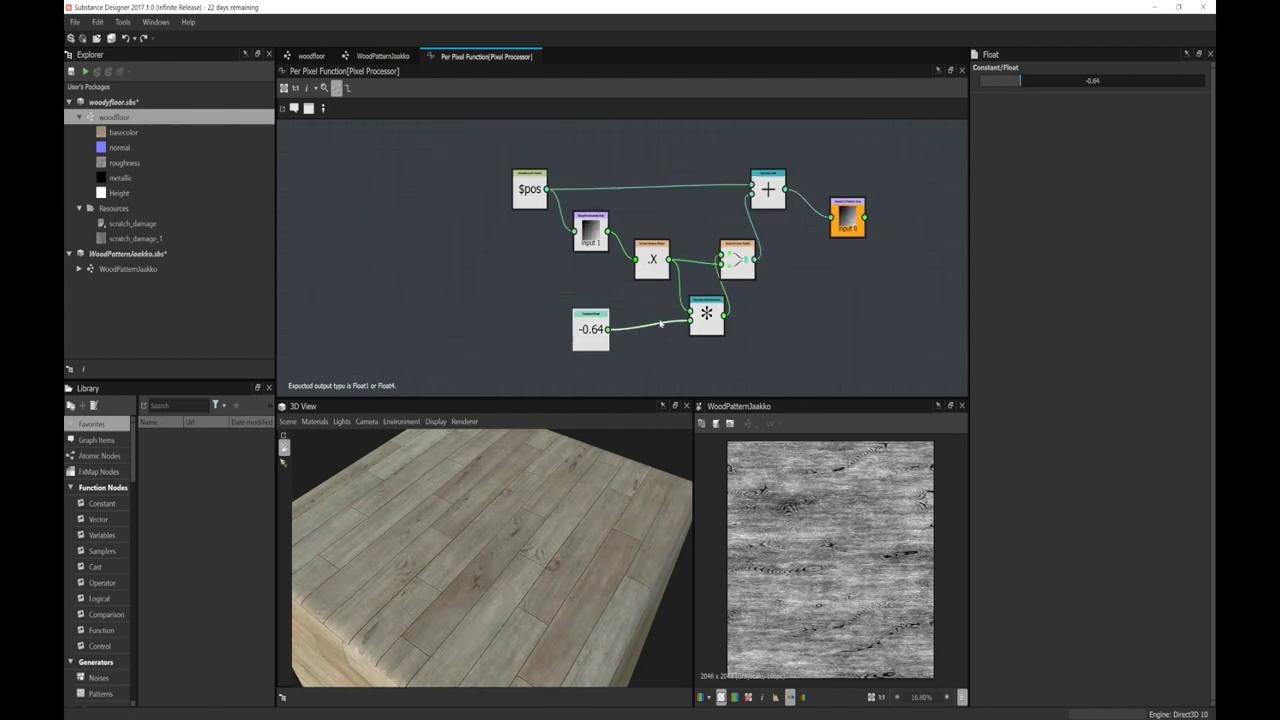
Step: Examine the Multiplication and Add nodes of the per-pixel function and shift the $pos node slightly away from them
click(706, 316)
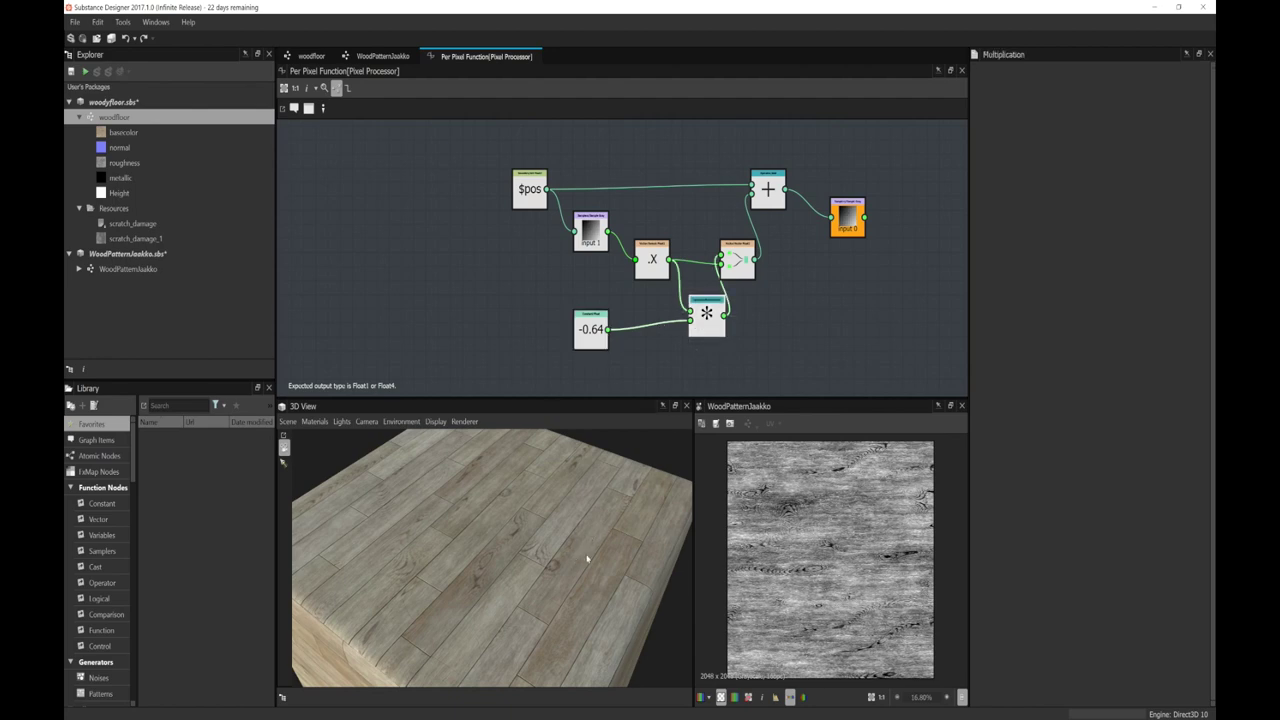
scroll(800, 280, up, 2)
click(748, 180)
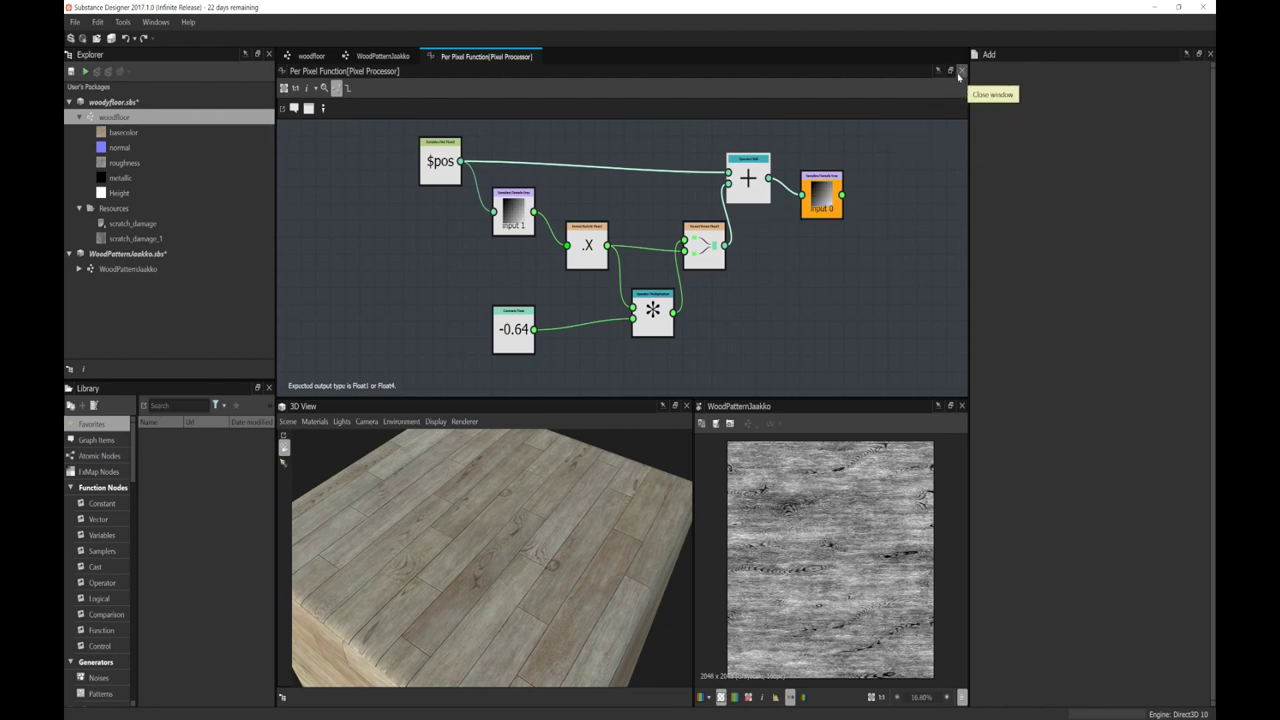
drag(436, 167, 421, 185)
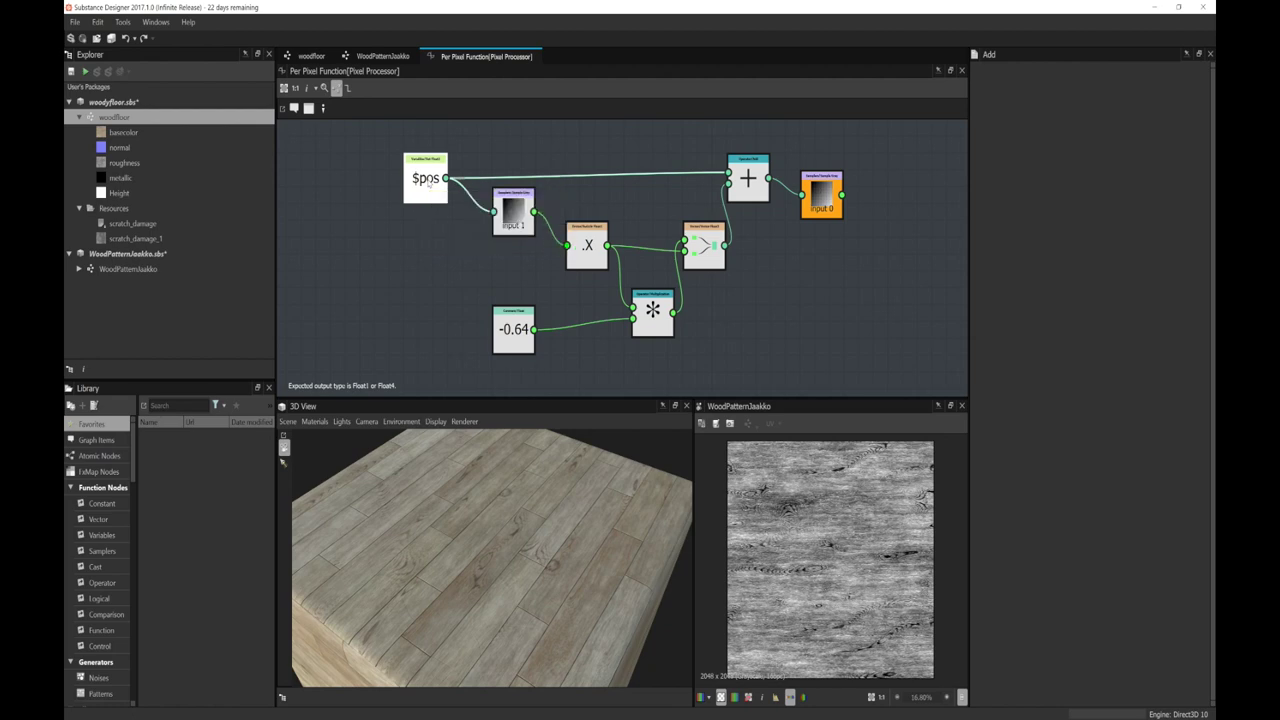
Step: Return to the woodfloor graph and inspect the Pixel Processor's grain output alongside the planks in the 3D preview
click(384, 56)
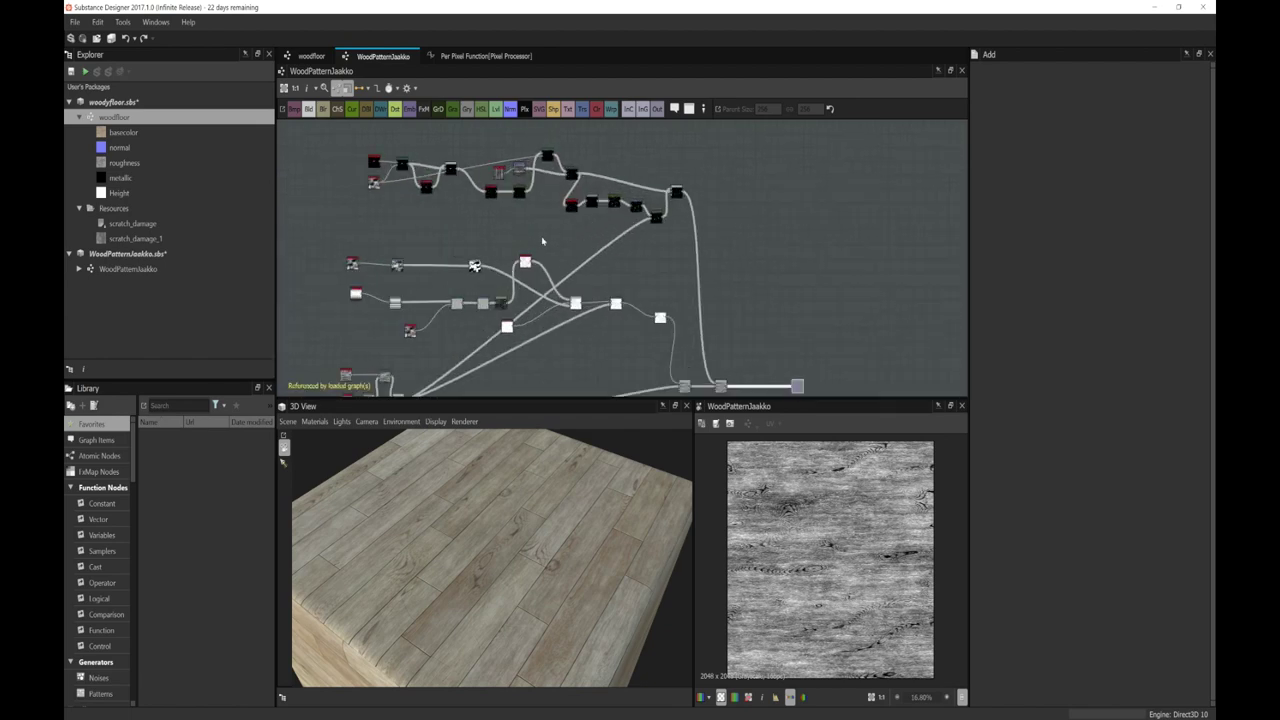
click(311, 56)
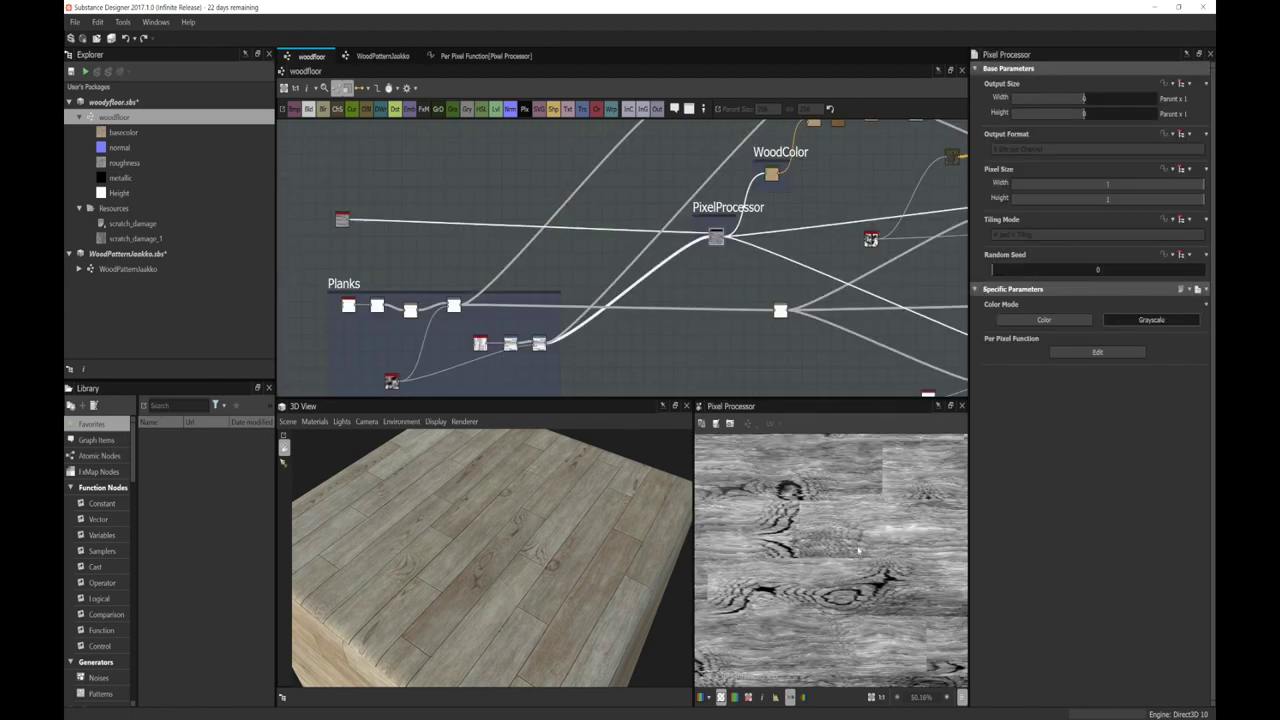
scroll(872, 524, down, 2)
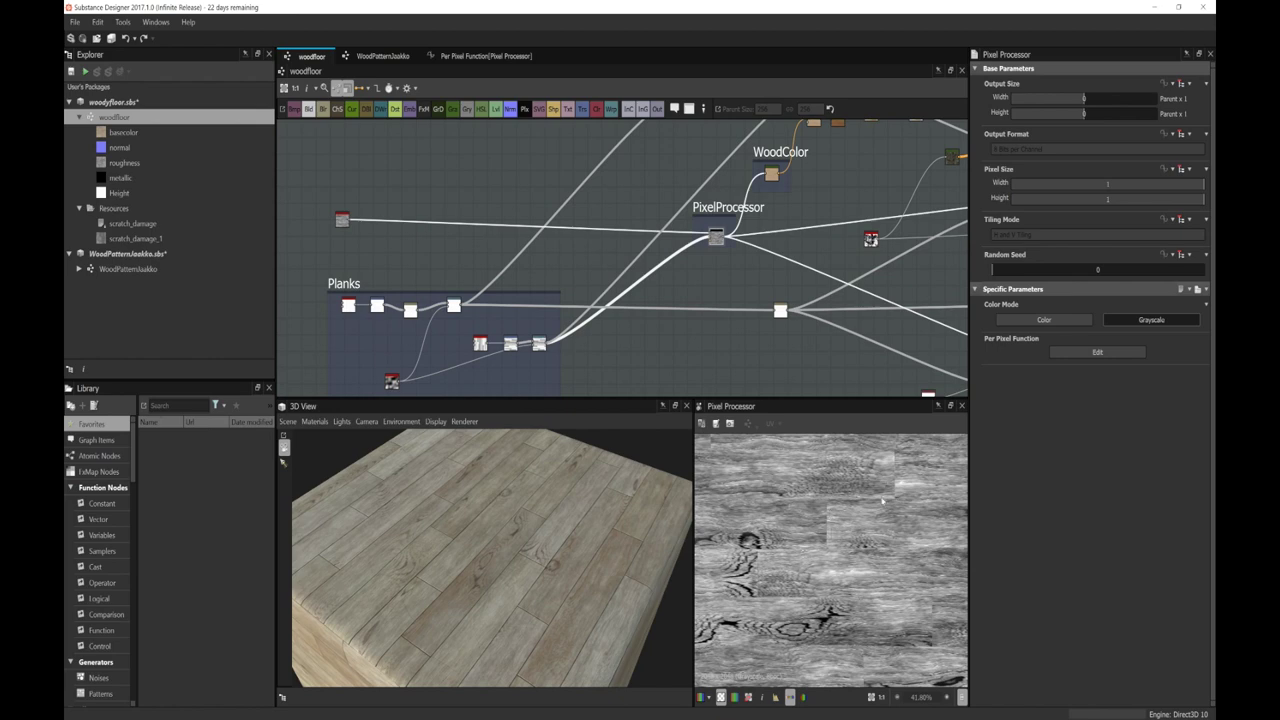
scroll(757, 347, down, 2)
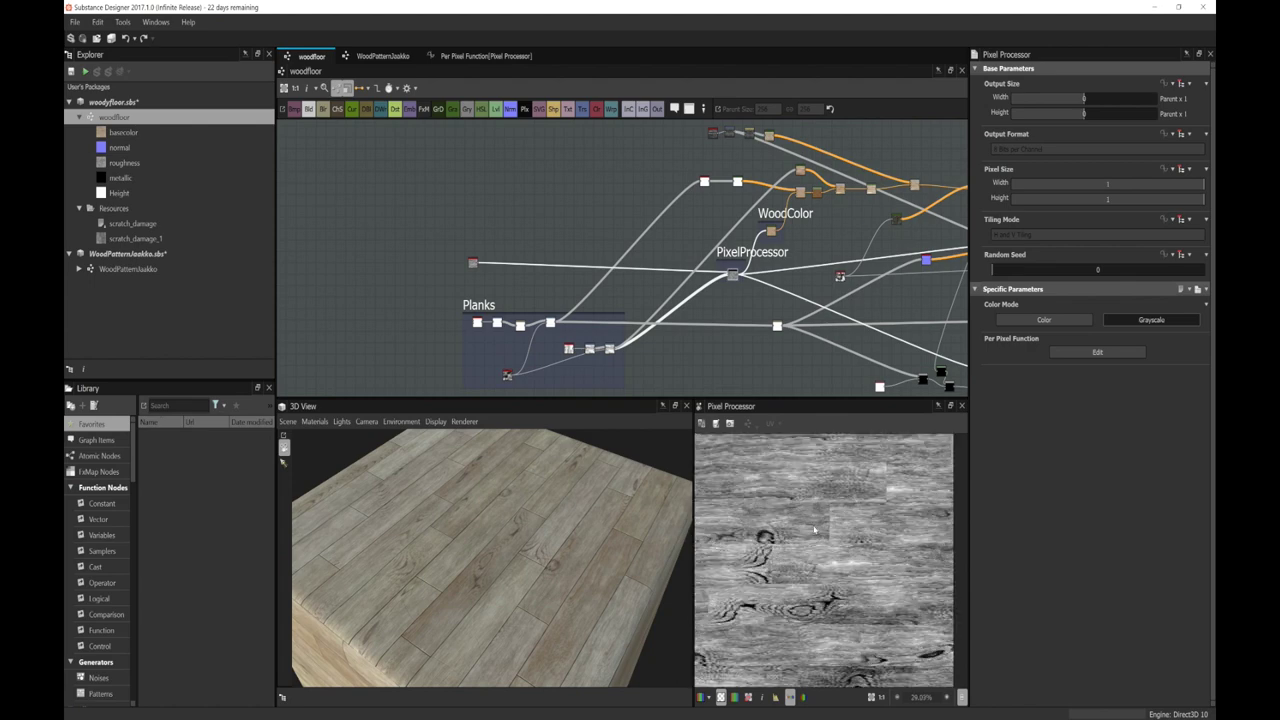
drag(667, 536, 600, 530)
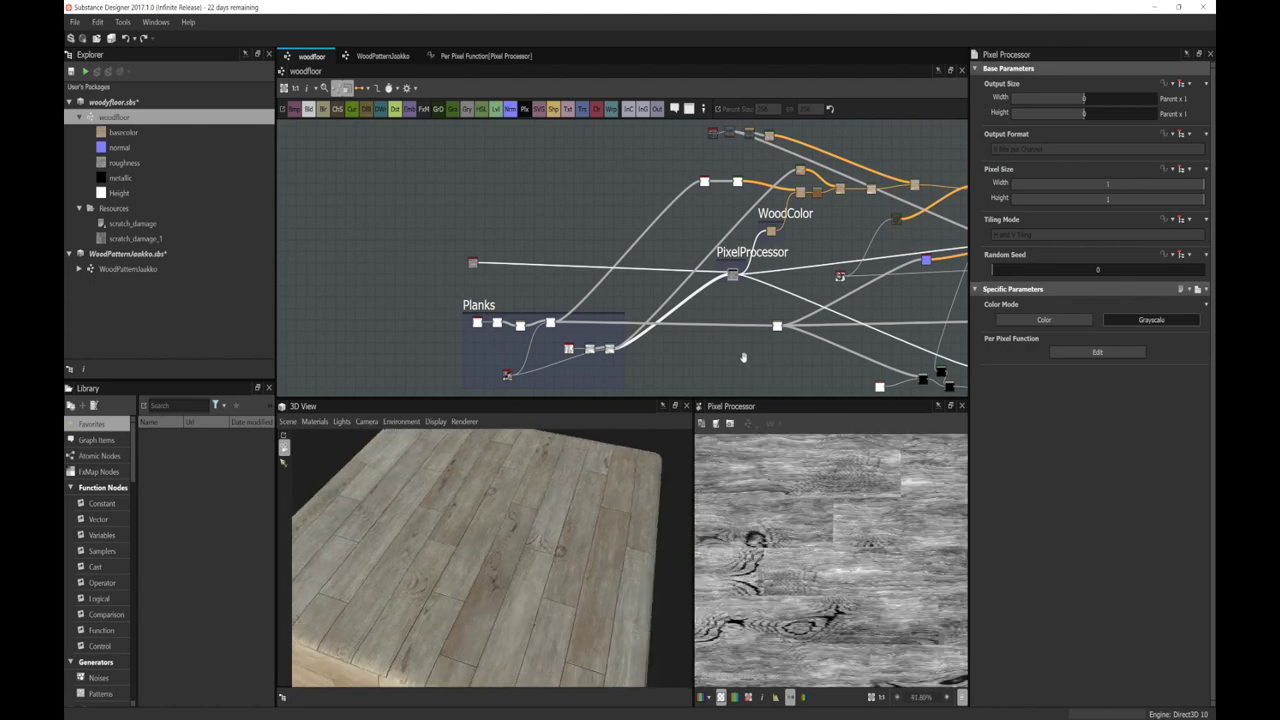
Step: Preview the upper Warp node in the Planks frame, the ambient occlusion made from it and the following Gradient Map
middle_drag(778, 305, 521, 327)
double_click(474, 320)
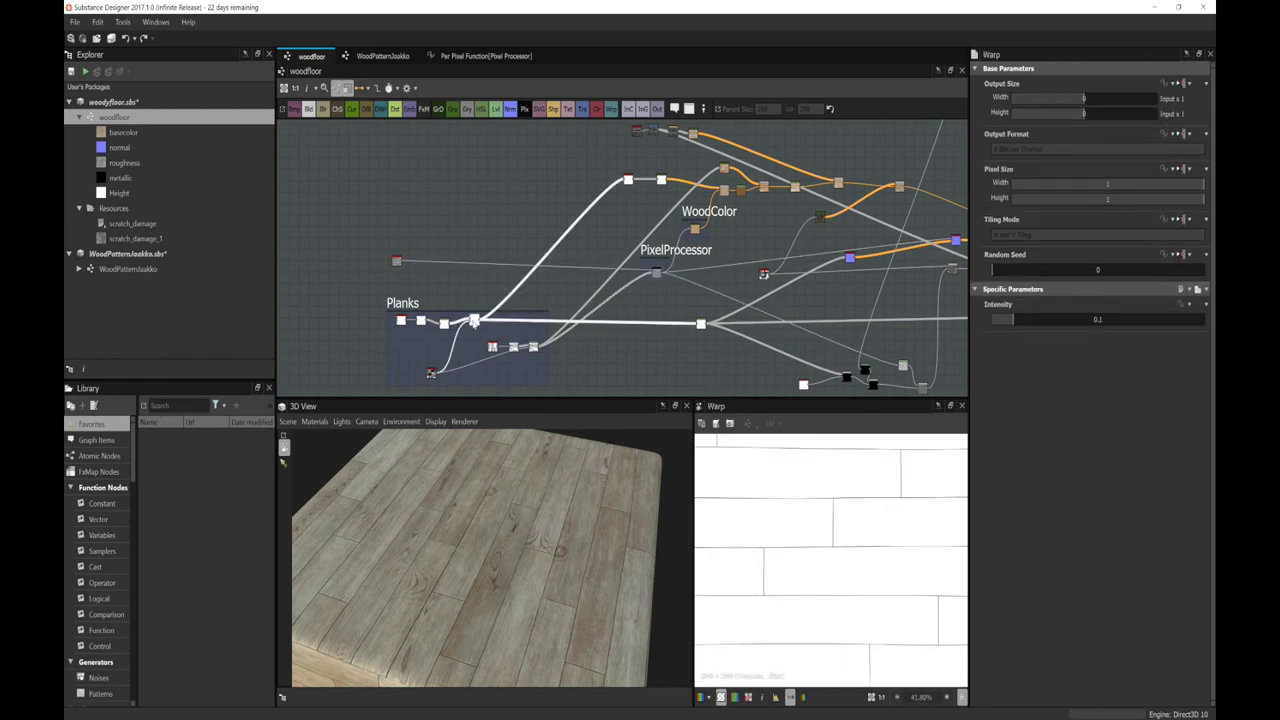
double_click(628, 180)
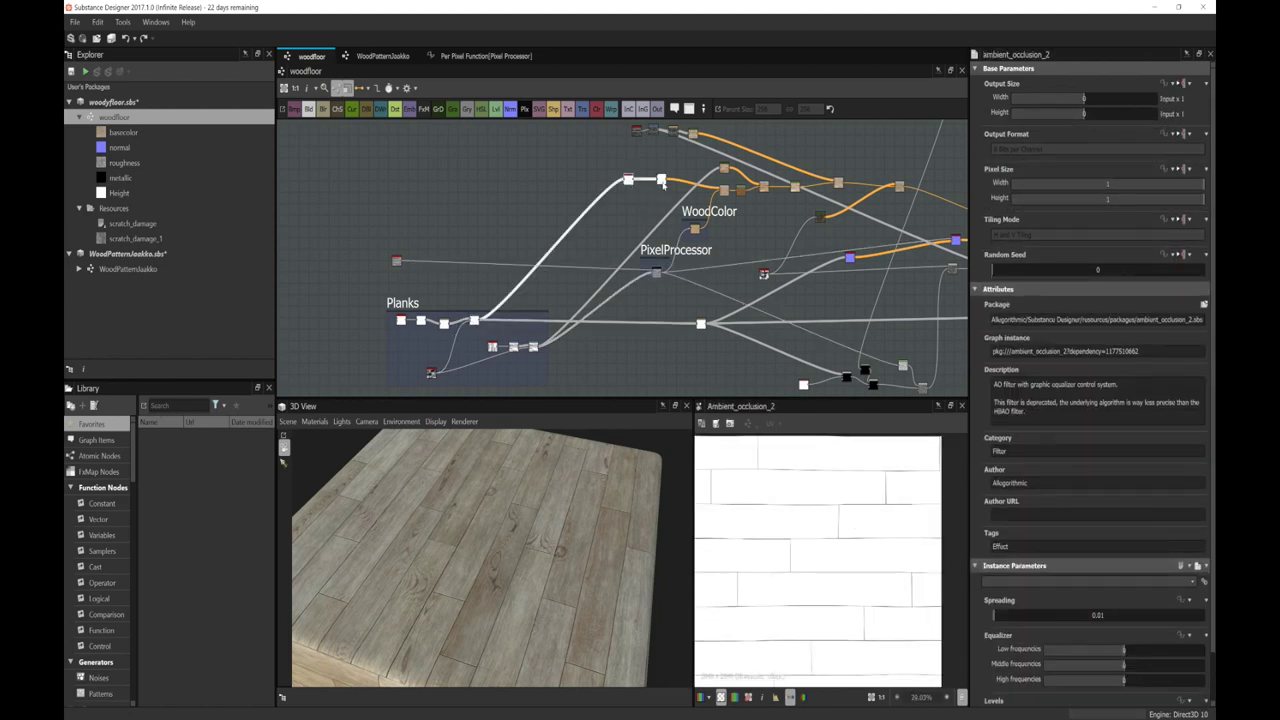
double_click(660, 180)
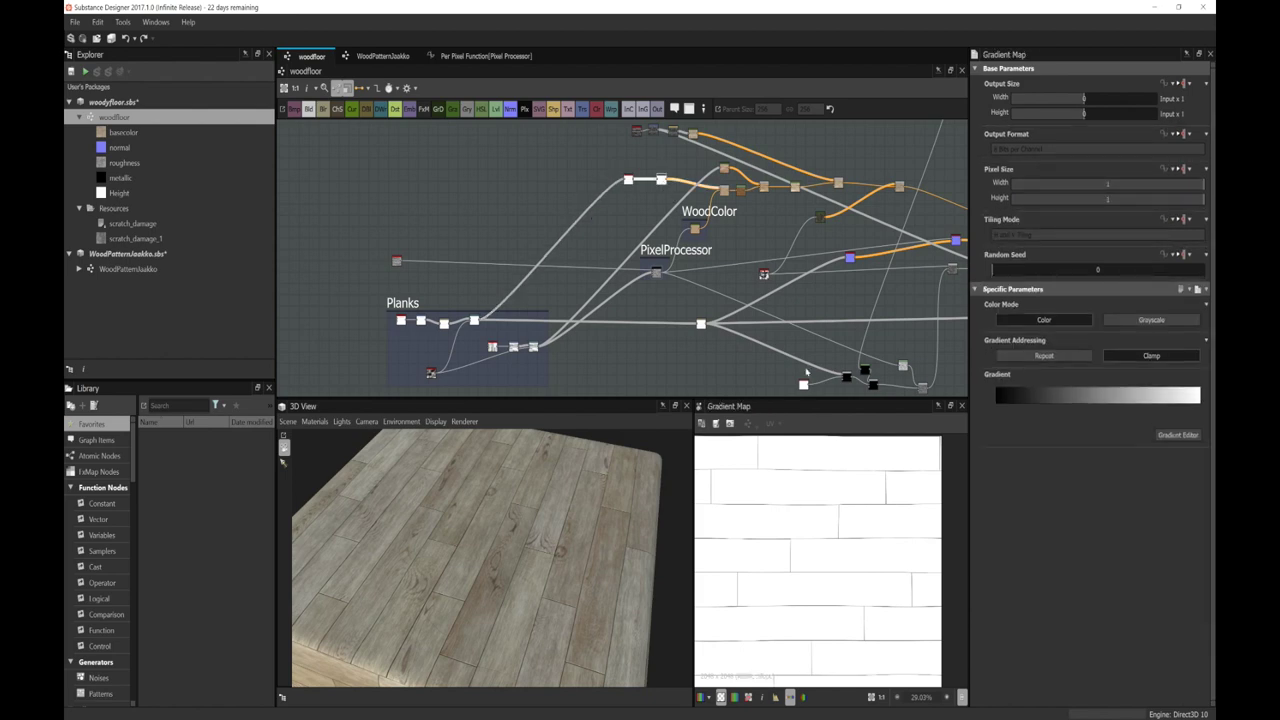
Step: Preview the Multiply Blend that combines the WoodColor output with the plank ambient occlusion
scroll(818, 479, up, 3)
scroll(748, 224, up, 2)
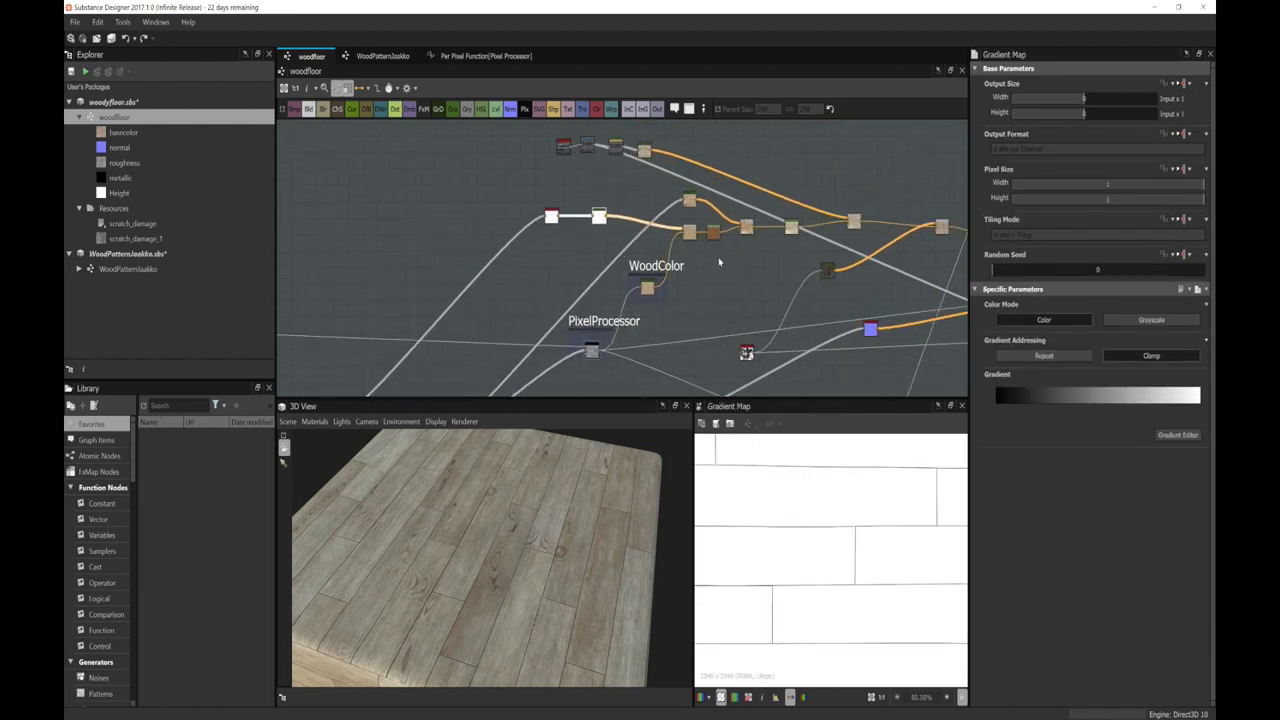
scroll(722, 262, up, 3)
double_click(751, 252)
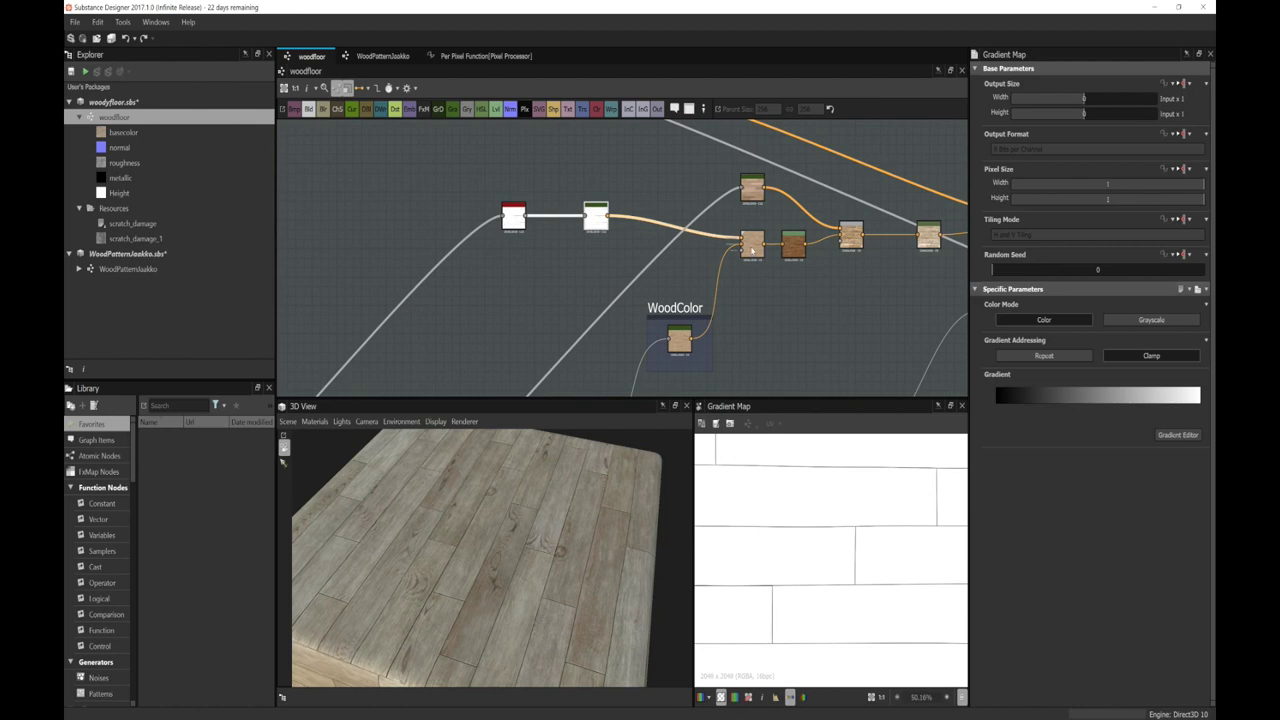
scroll(800, 266, down, 3)
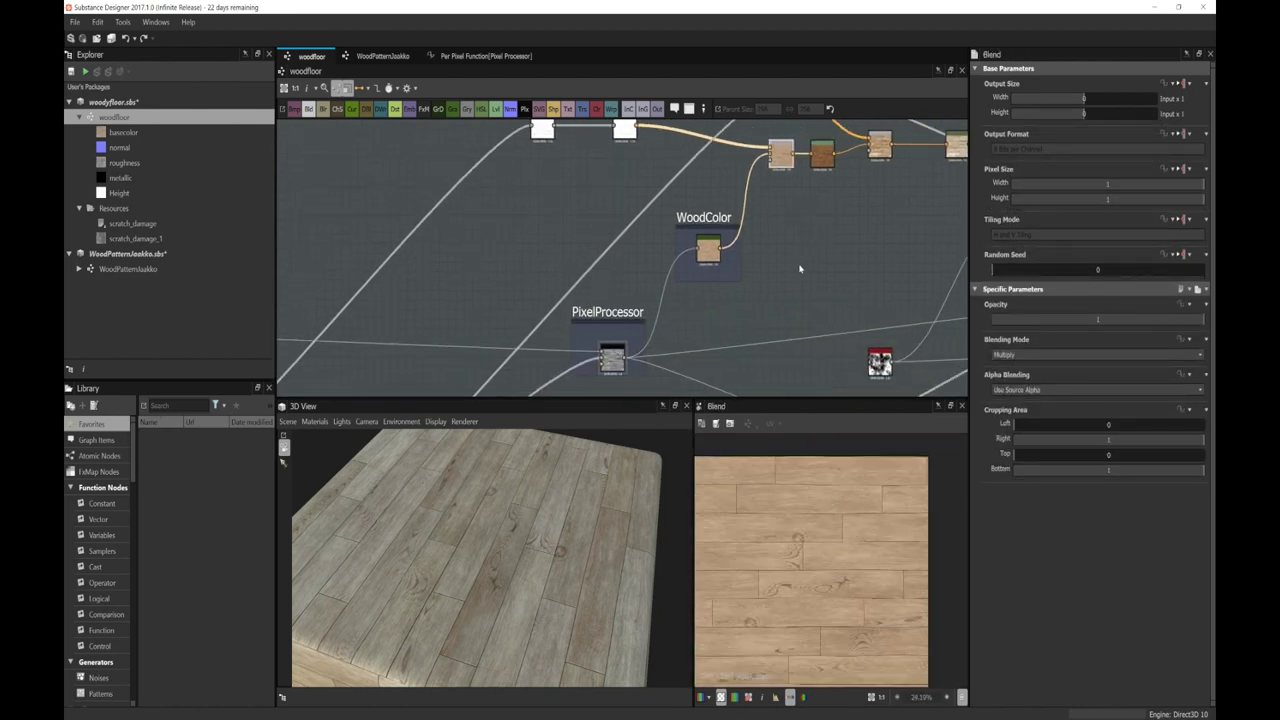
Step: Inspect the plank shade Gradient Map and trace its source through the grayscale Warp and Tile Generator in the Planks frame
double_click(746, 184)
scroll(746, 184, up, 1)
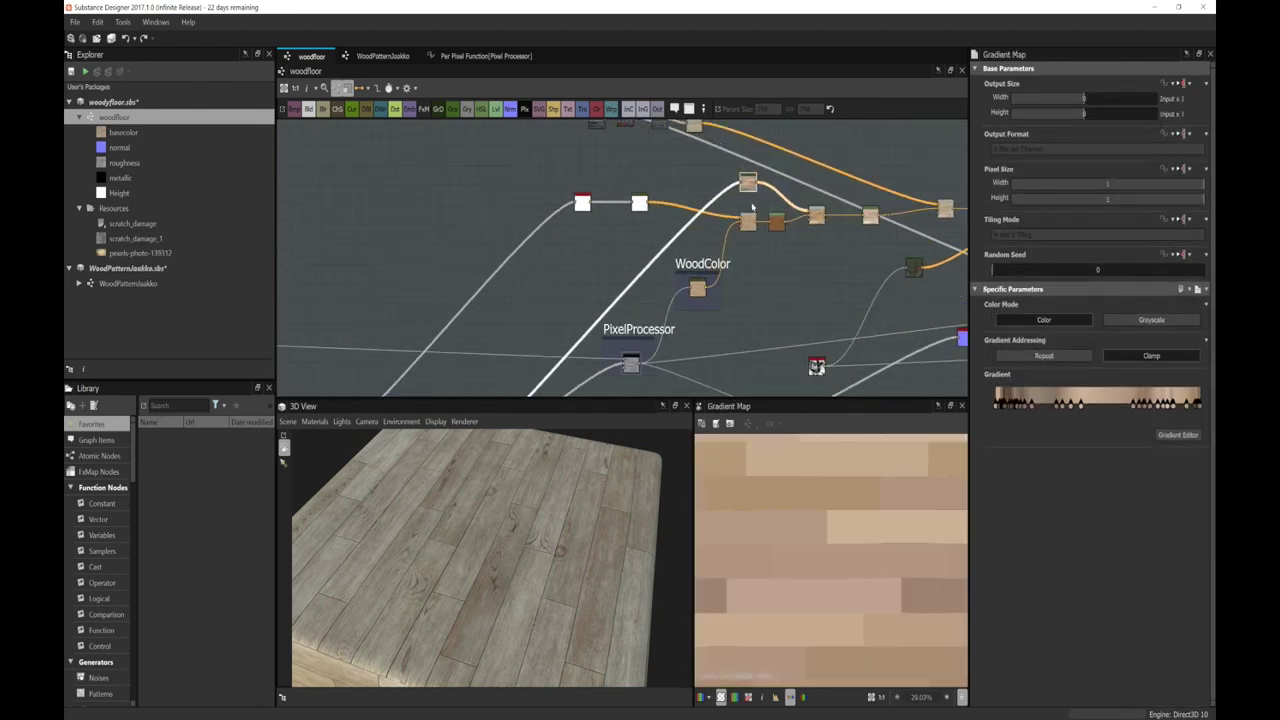
middle_drag(601, 327, 705, 258)
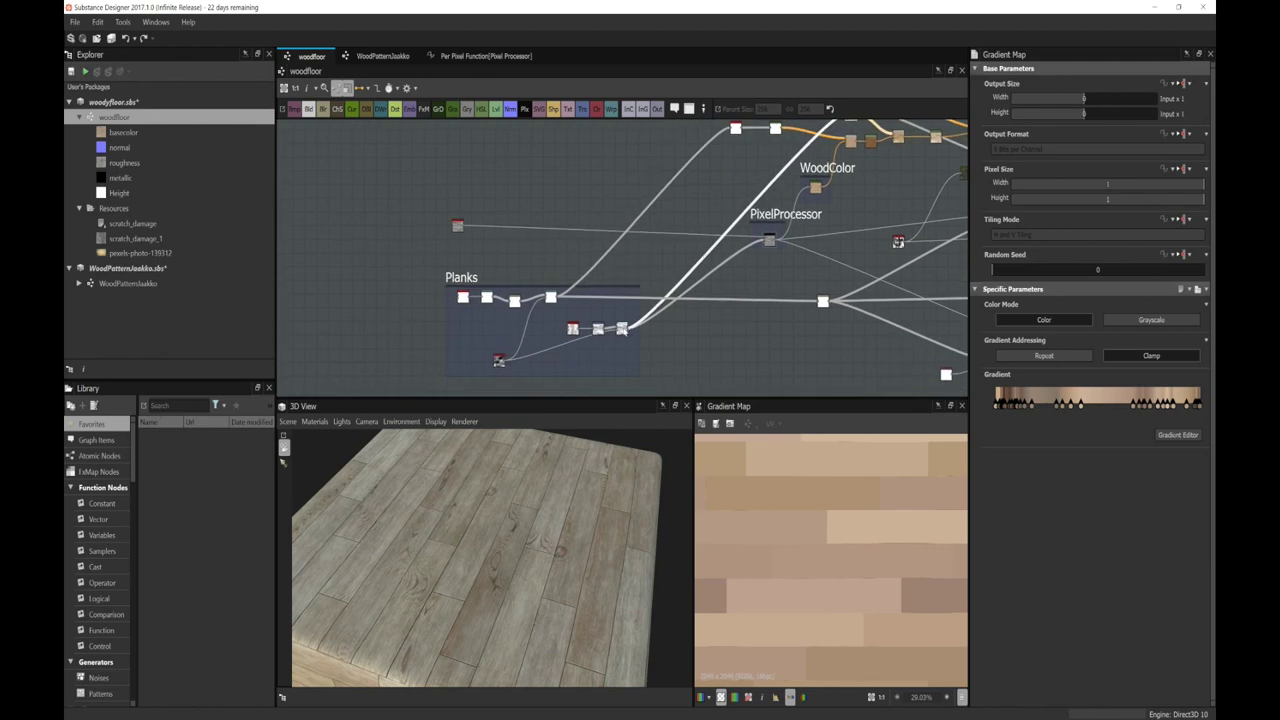
double_click(622, 329)
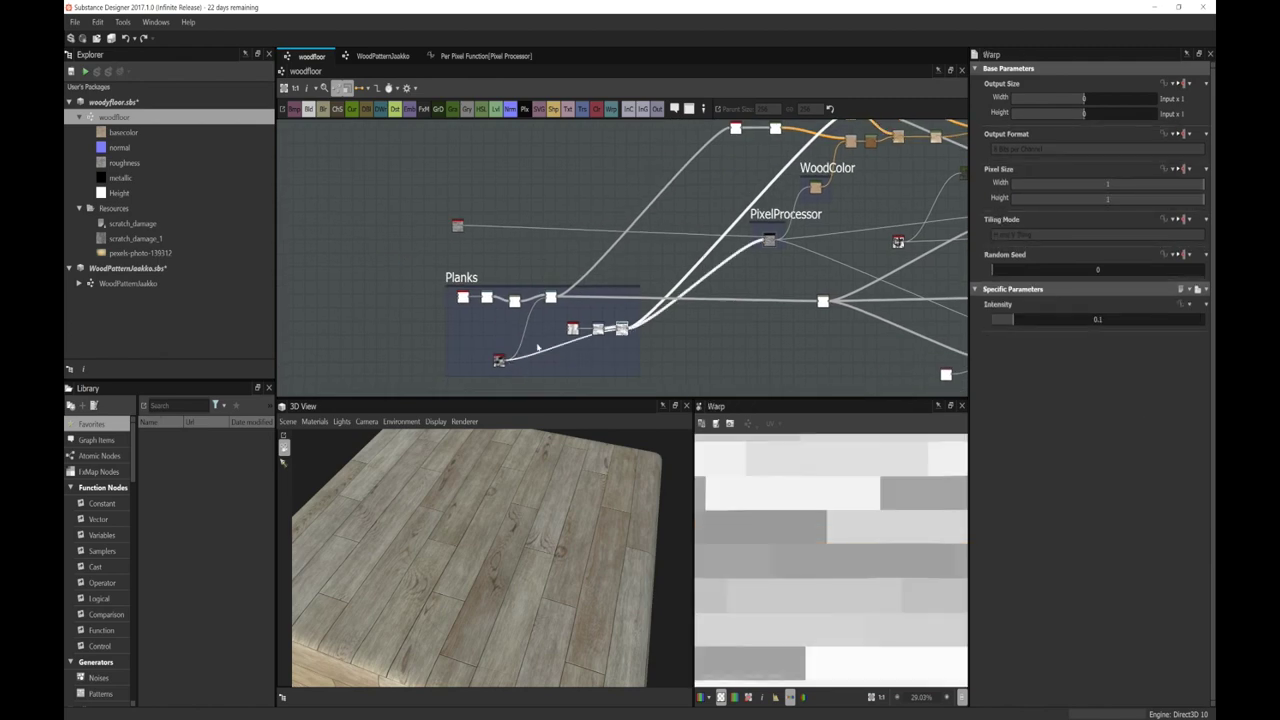
double_click(573, 329)
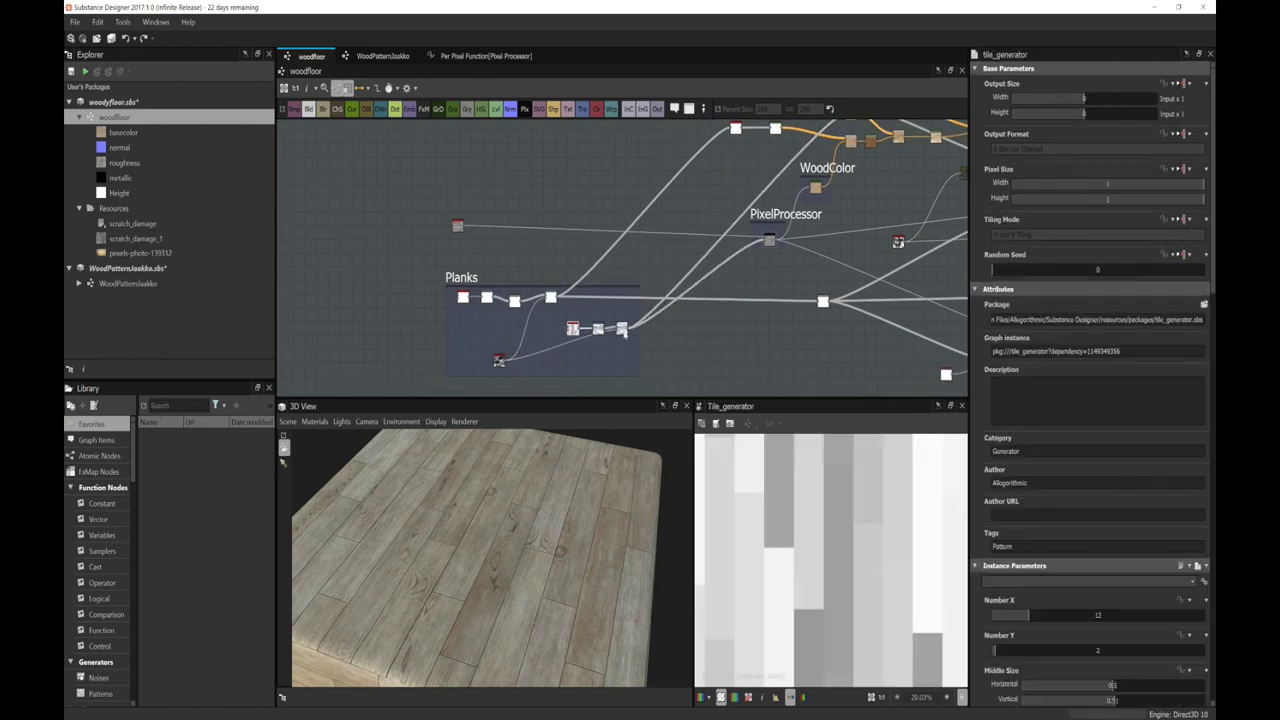
double_click(622, 329)
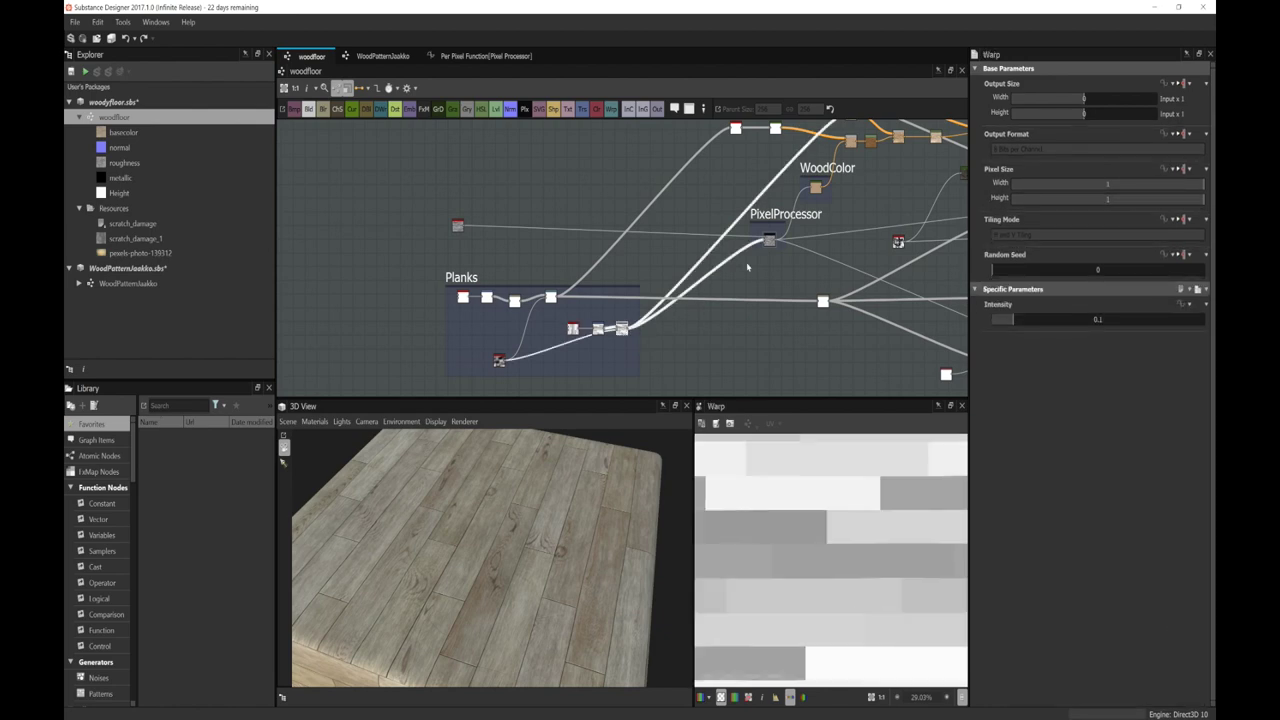
Step: Preview the plank shade Gradient Map and the Divide Blend that applies its shades to the wood colour
middle_drag(852, 139, 757, 222)
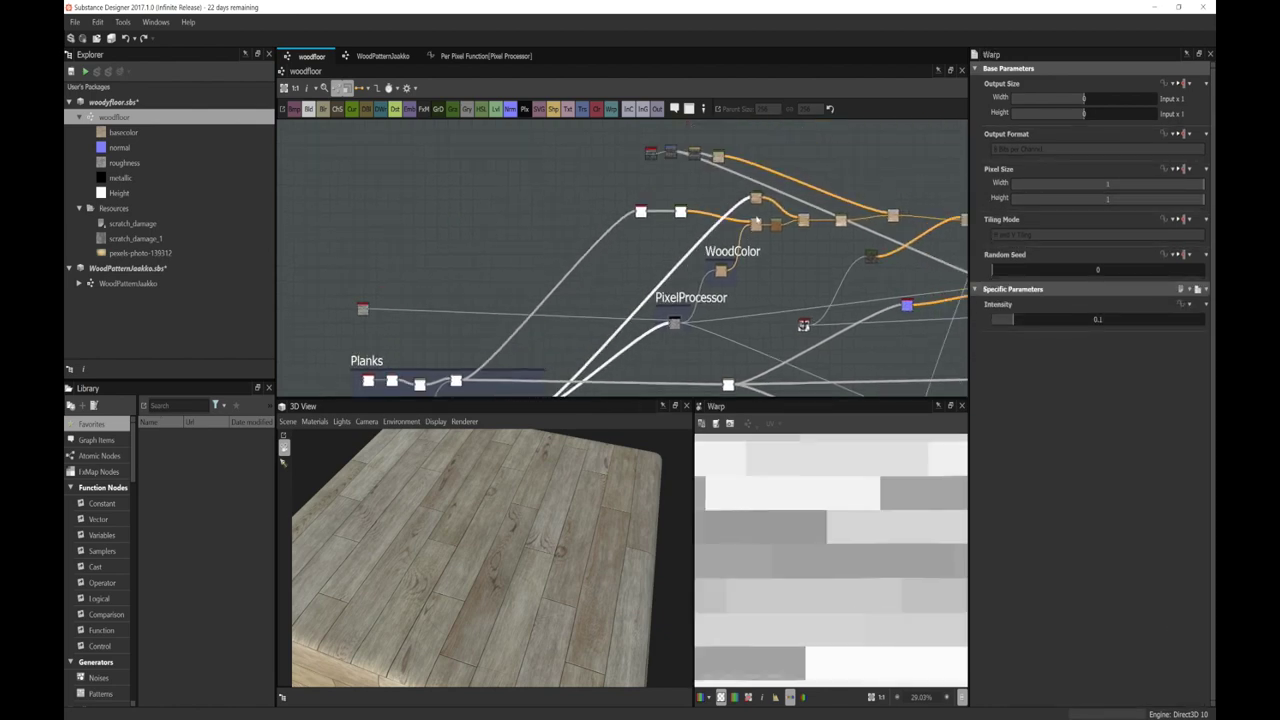
double_click(803, 327)
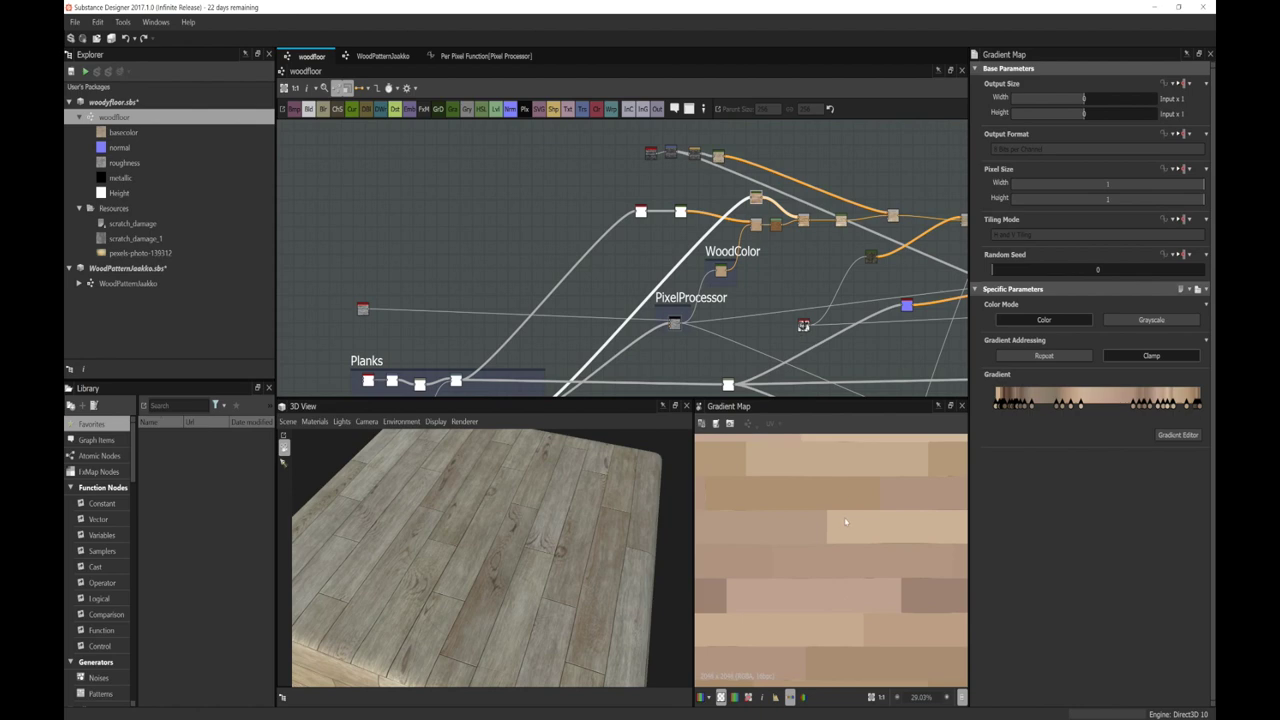
scroll(845, 521, down, 3)
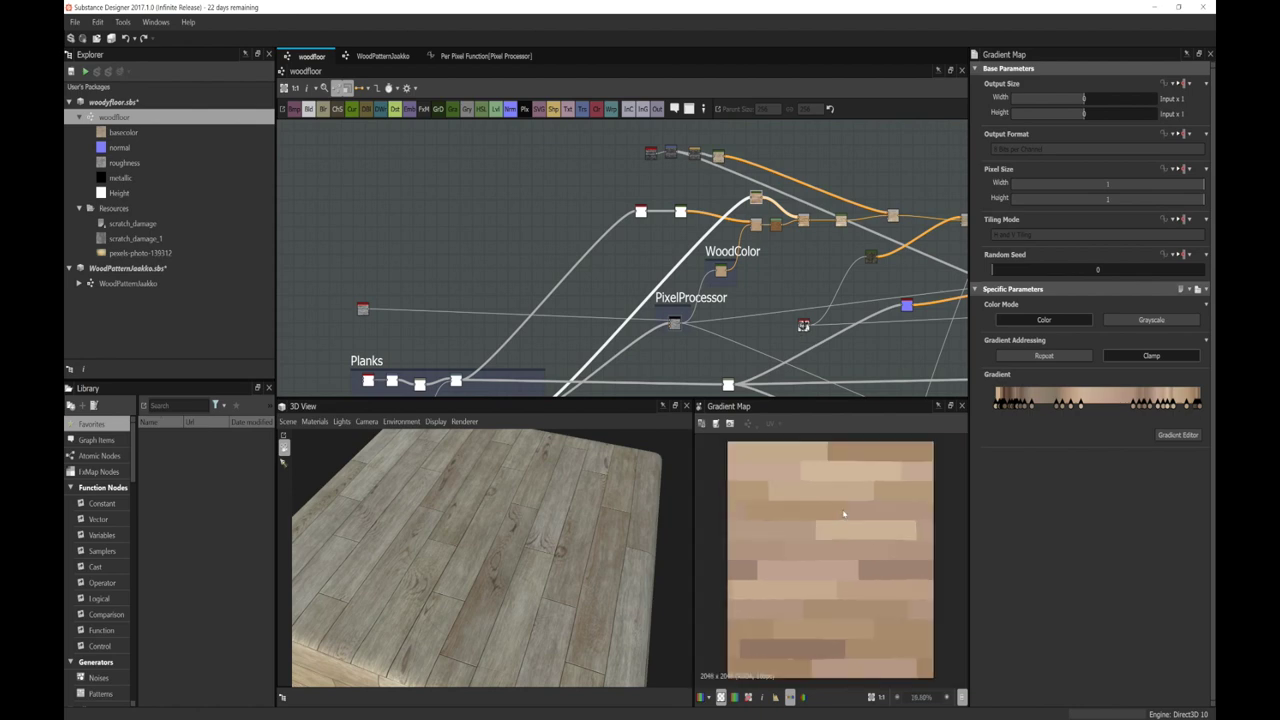
double_click(803, 222)
scroll(843, 567, up, 2)
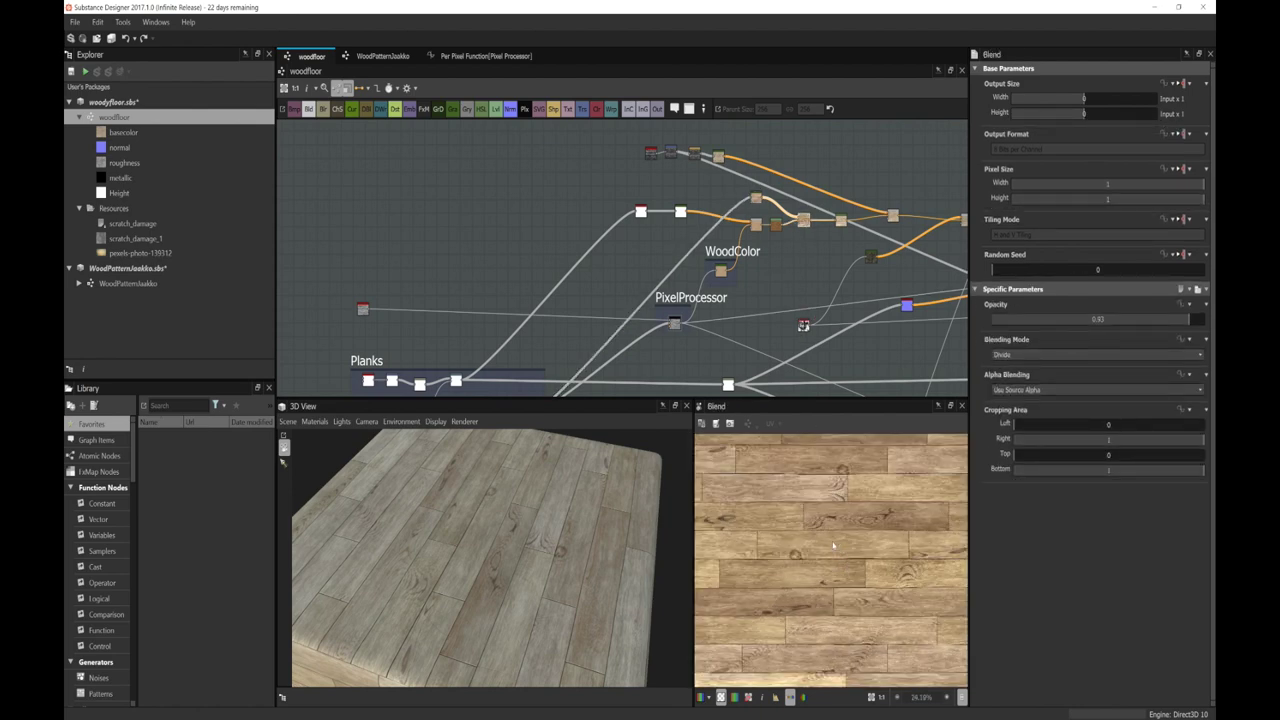
Step: Preview the HSL node, the Min (Darken) Blend after it and the directional noise that starts the Blend's other input
middle_drag(816, 267, 720, 274)
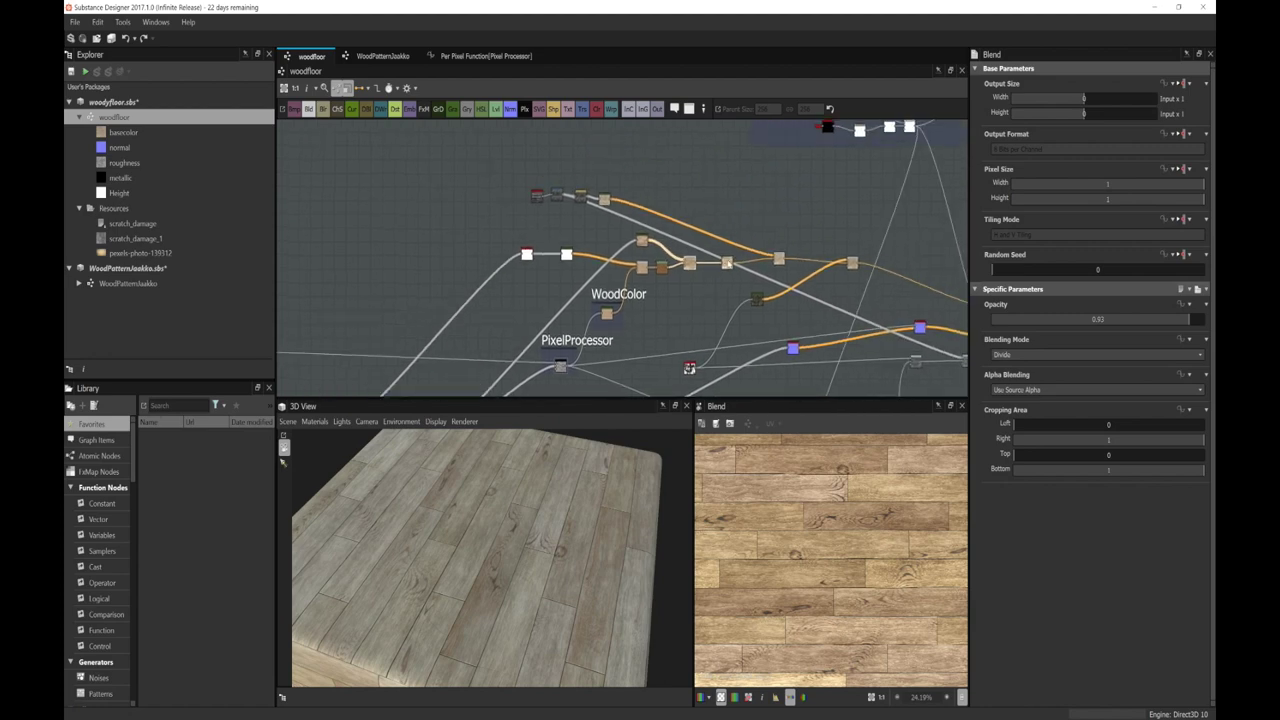
double_click(726, 263)
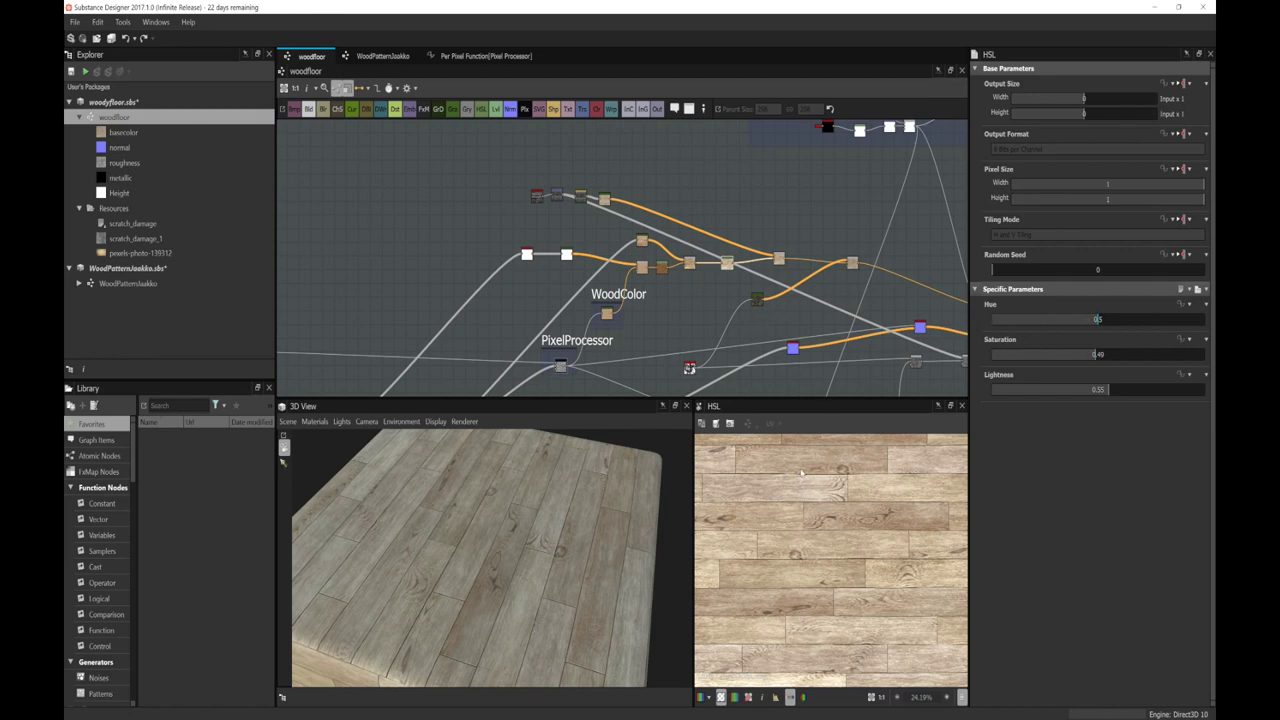
double_click(779, 259)
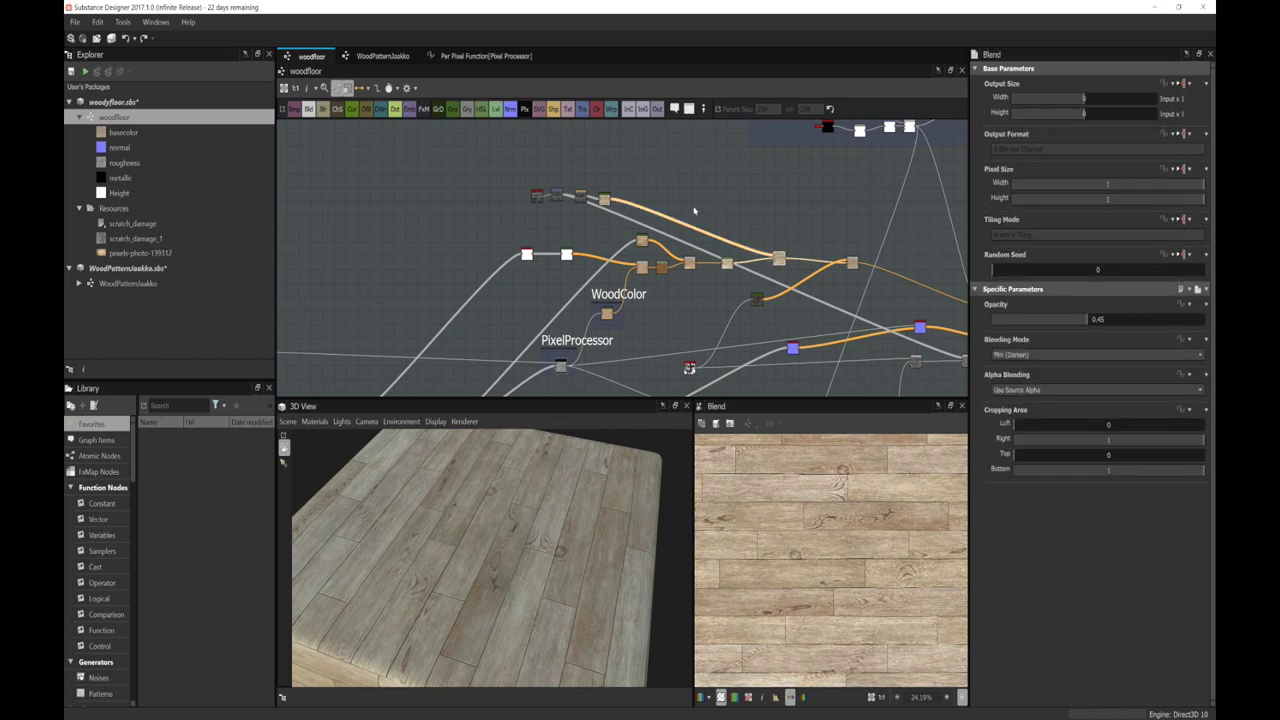
scroll(749, 250, up, 3)
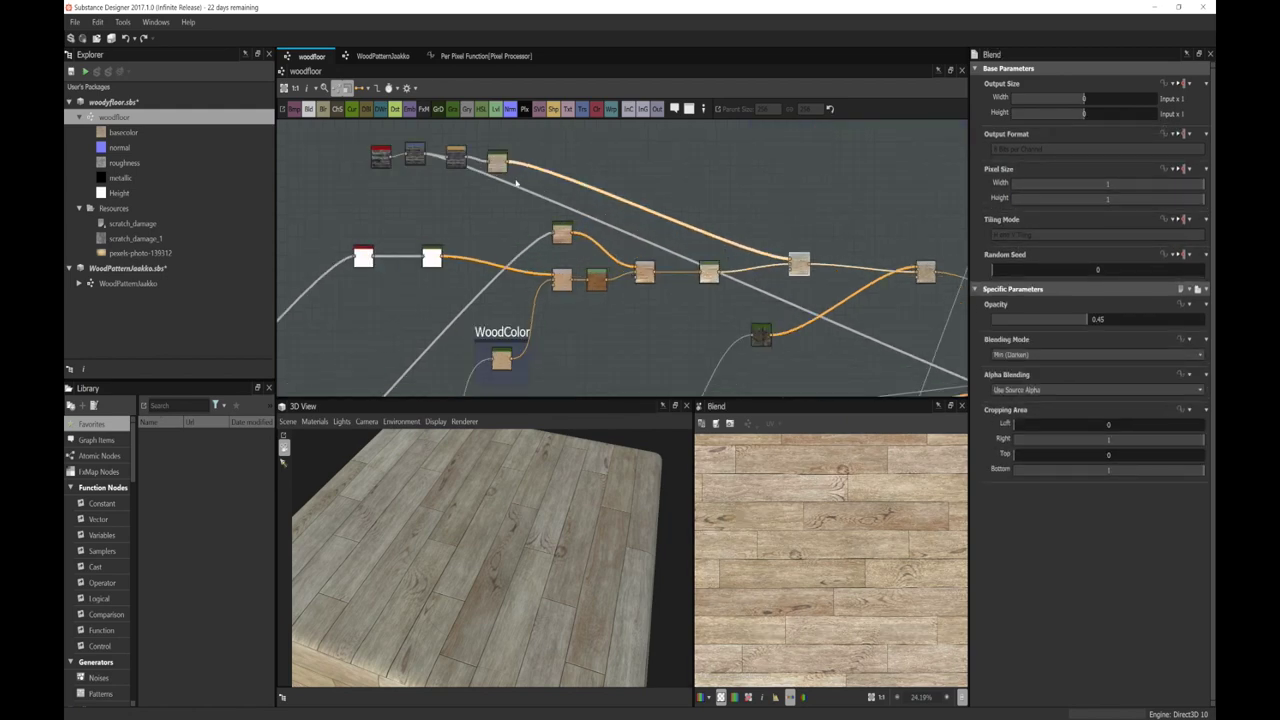
double_click(381, 158)
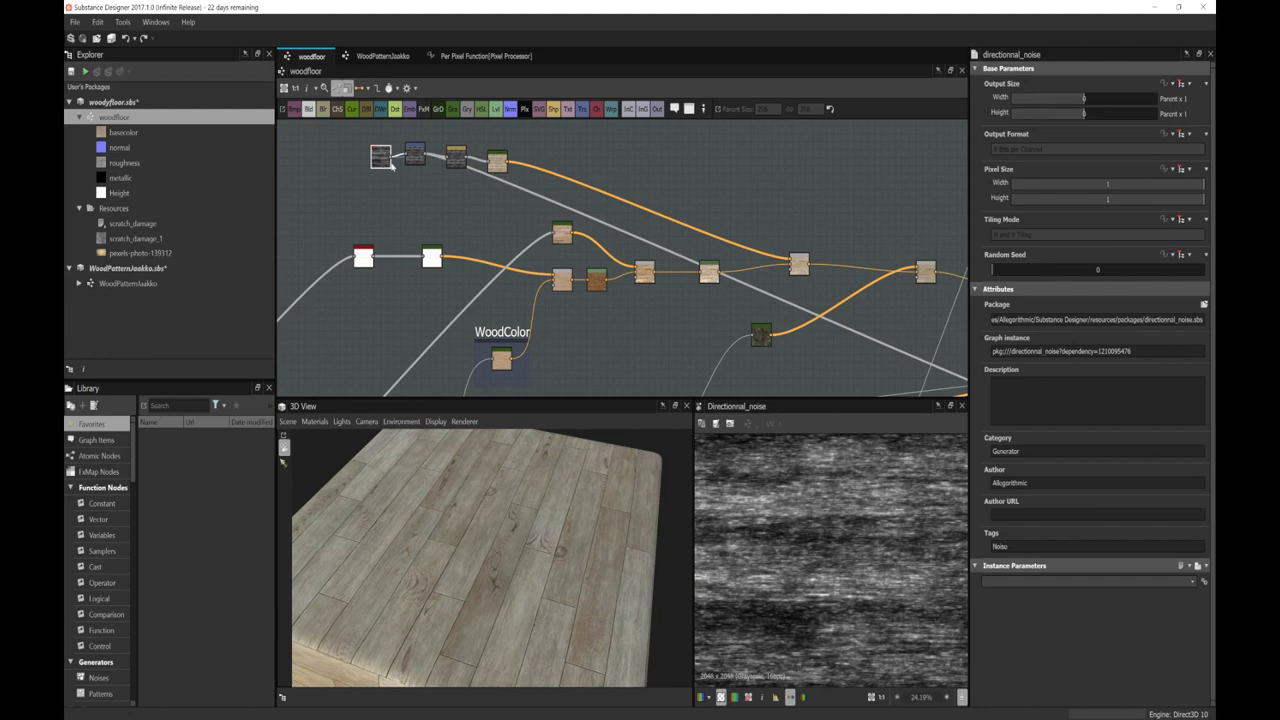
Step: Compare the HSL node's output with the Min (Darken) Blend to see how the noise affects the plank colour
double_click(708, 272)
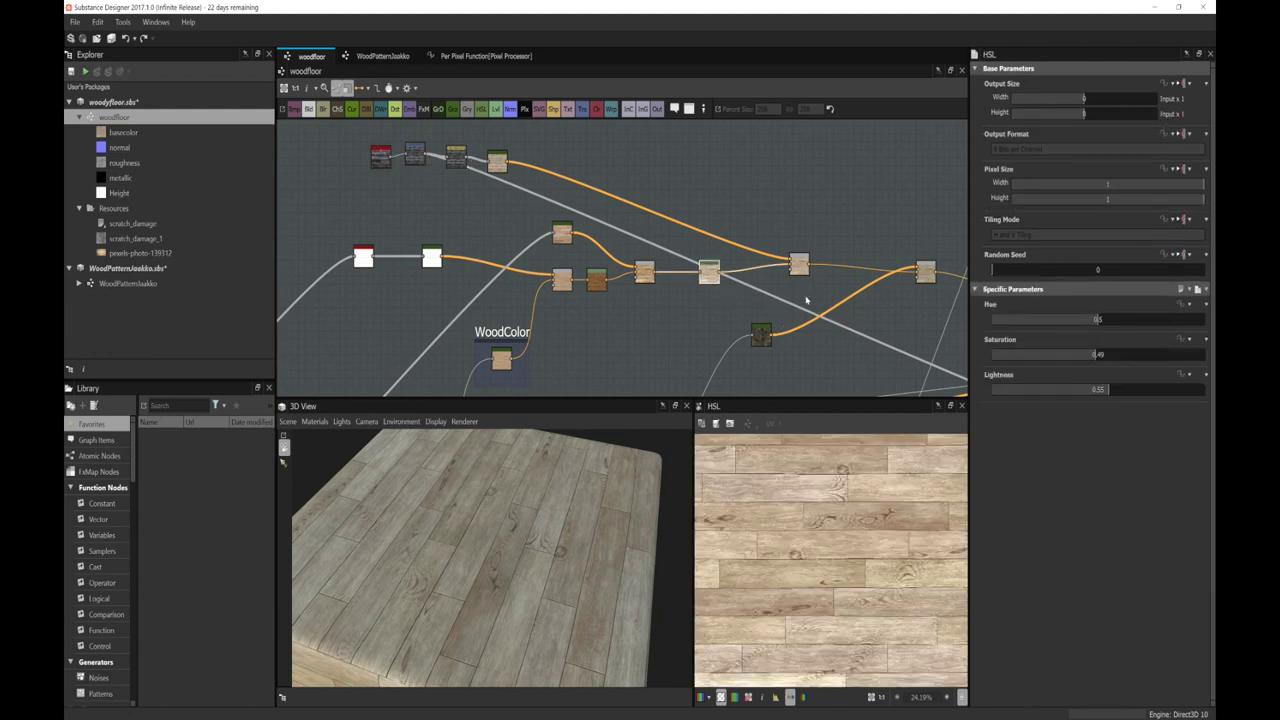
double_click(799, 268)
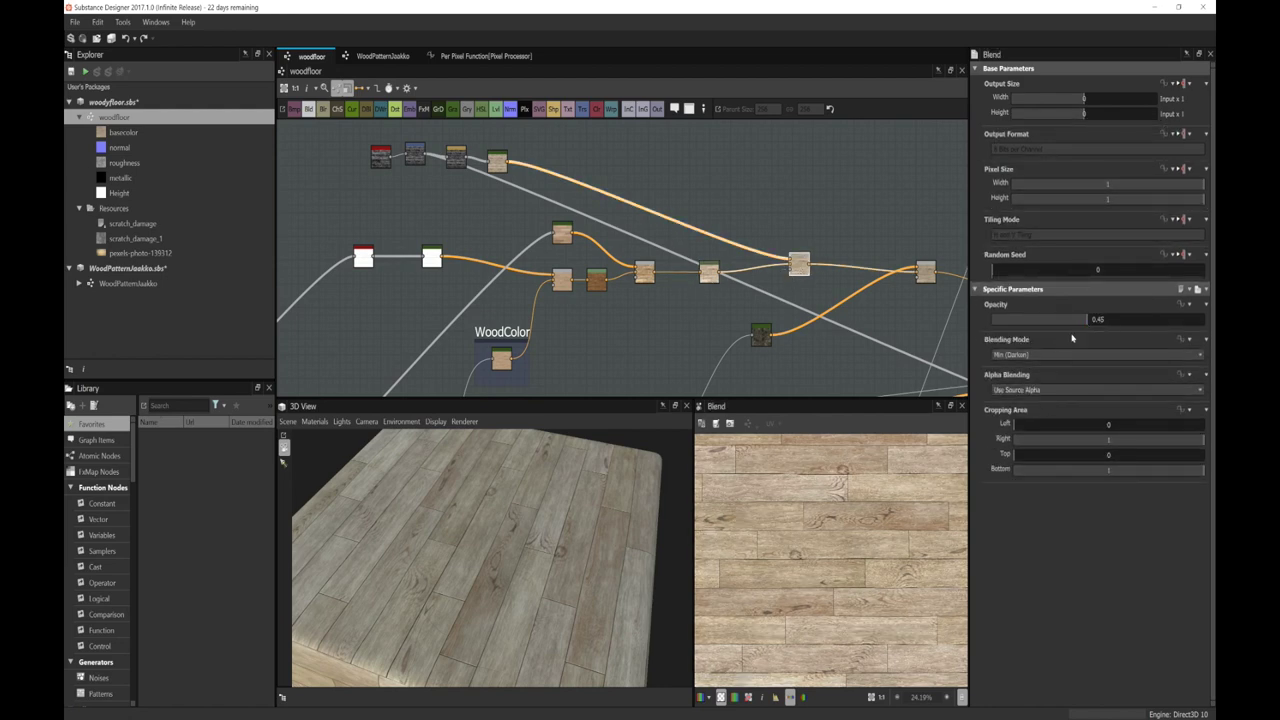
scroll(903, 506, down, 1)
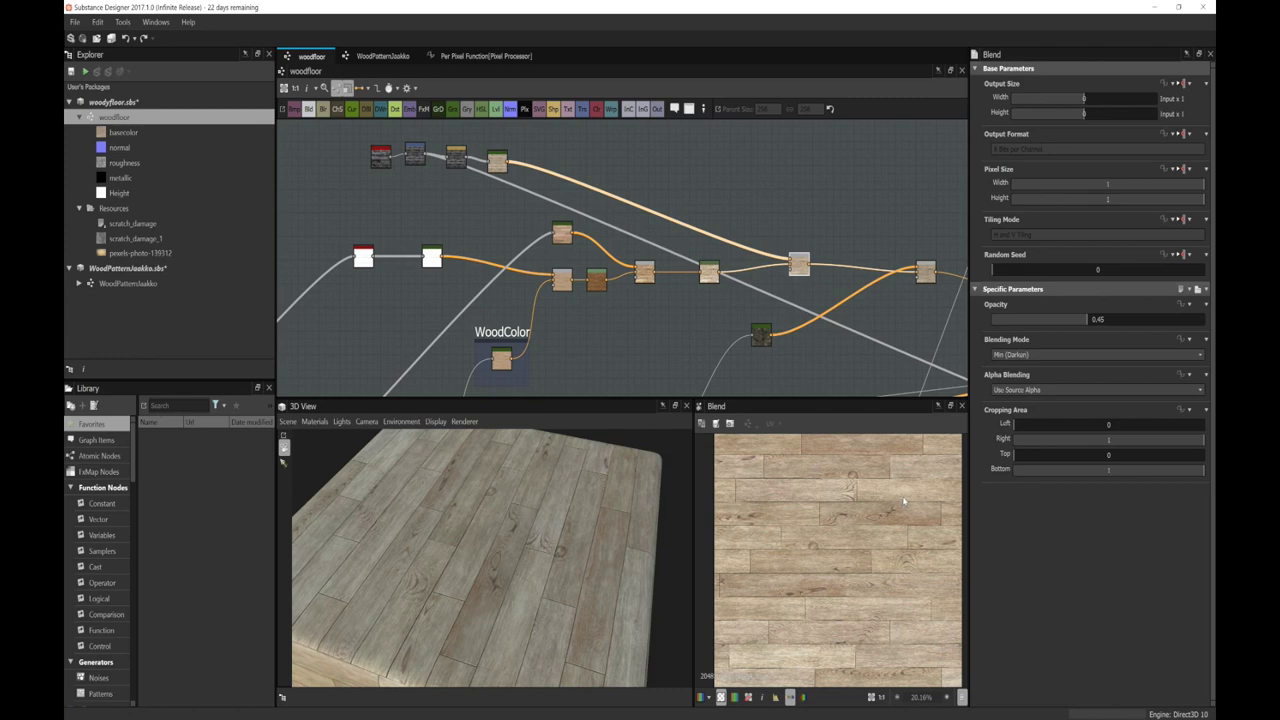
scroll(833, 343, down, 2)
middle_drag(827, 363, 807, 305)
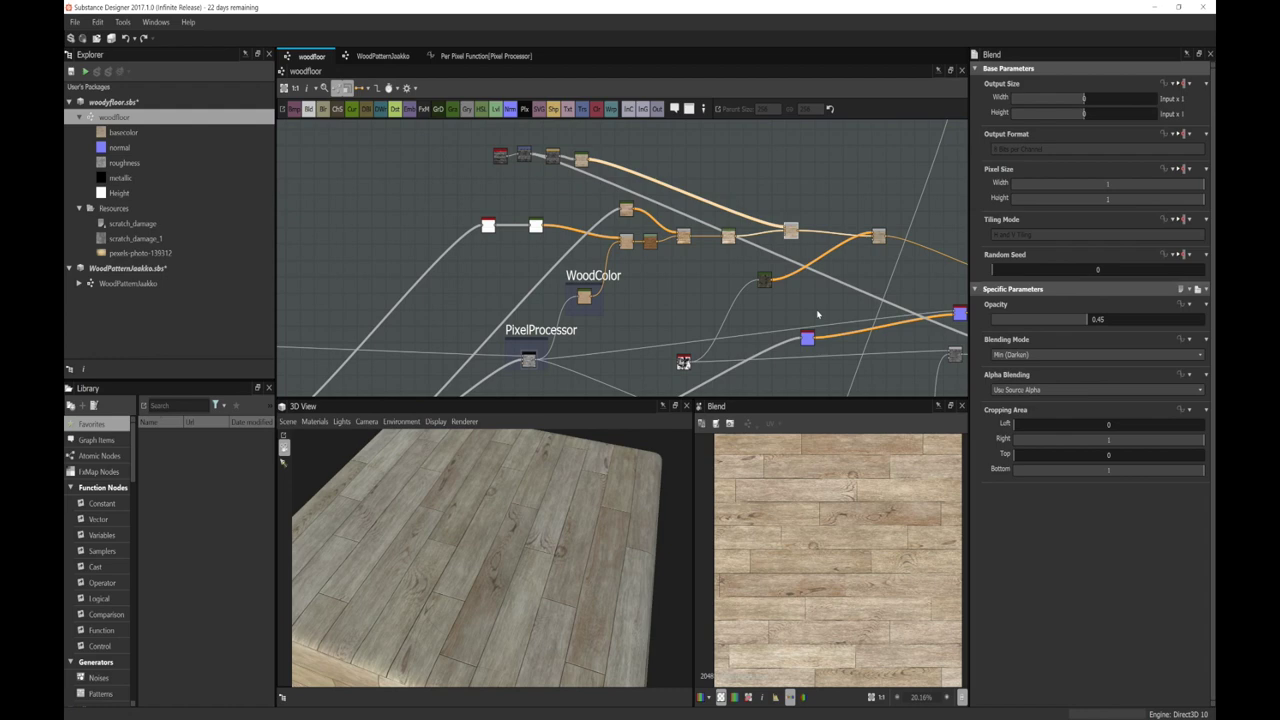
Step: Preview the Copy Blend after the Min (Darken) Blend and the brown grunge Gradient Map that feeds it
scroll(817, 314, down, 2)
middle_drag(817, 314, 714, 324)
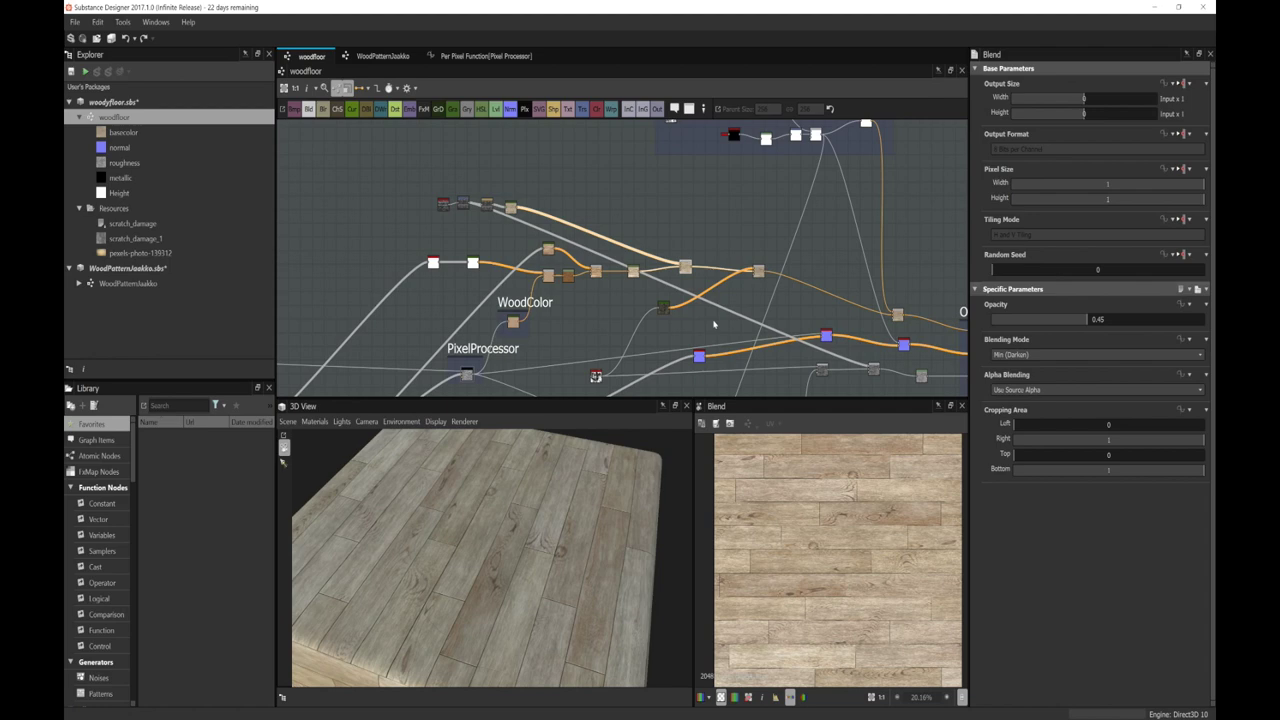
drag(603, 551, 567, 537)
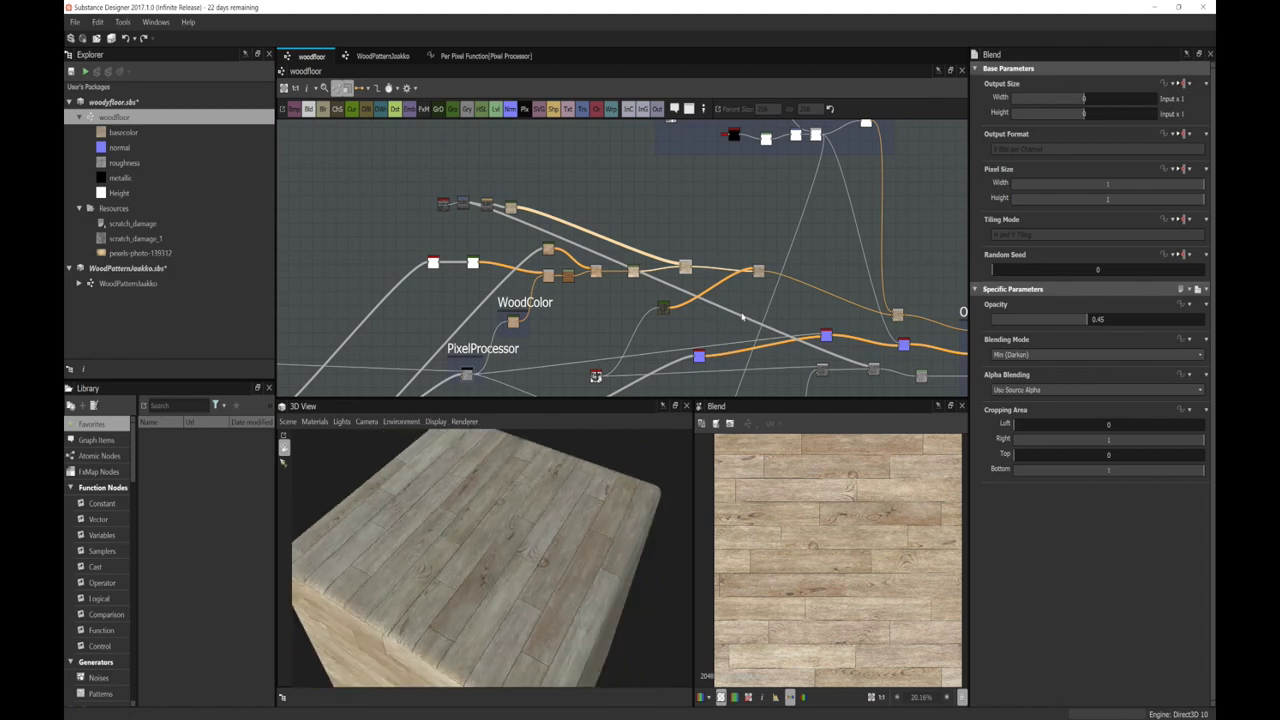
click(759, 270)
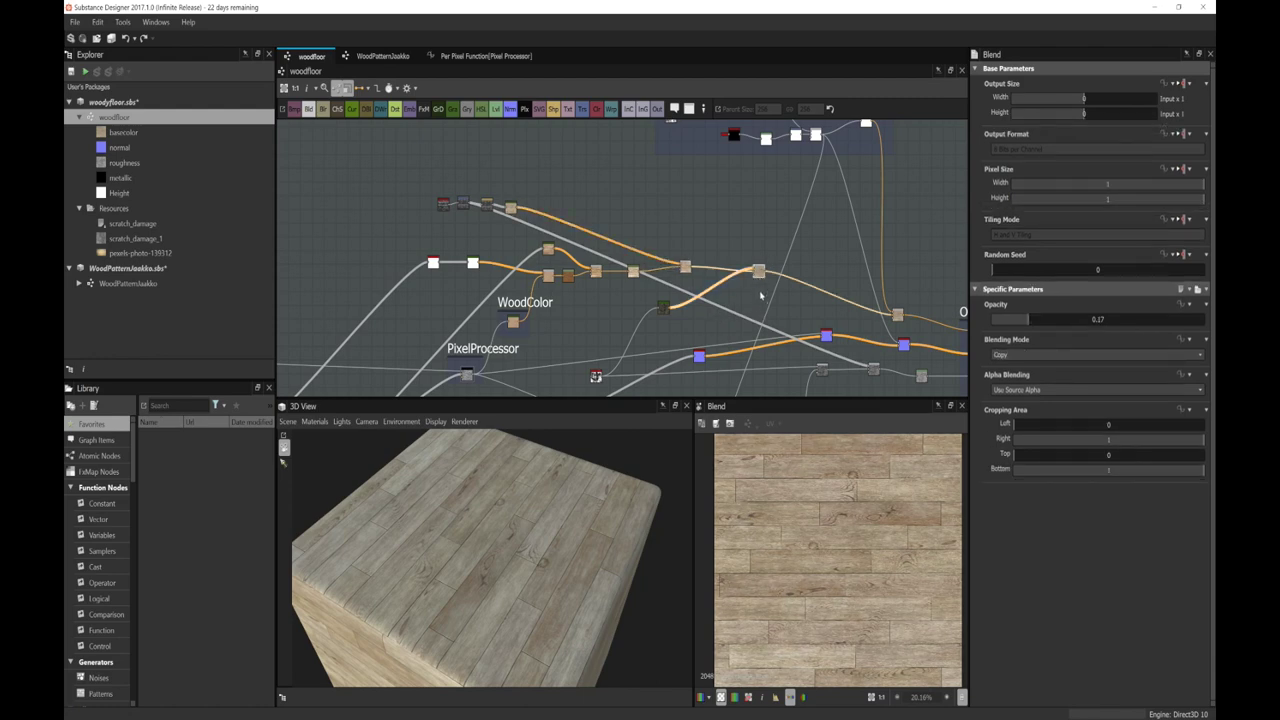
scroll(760, 296, down, 2)
click(673, 300)
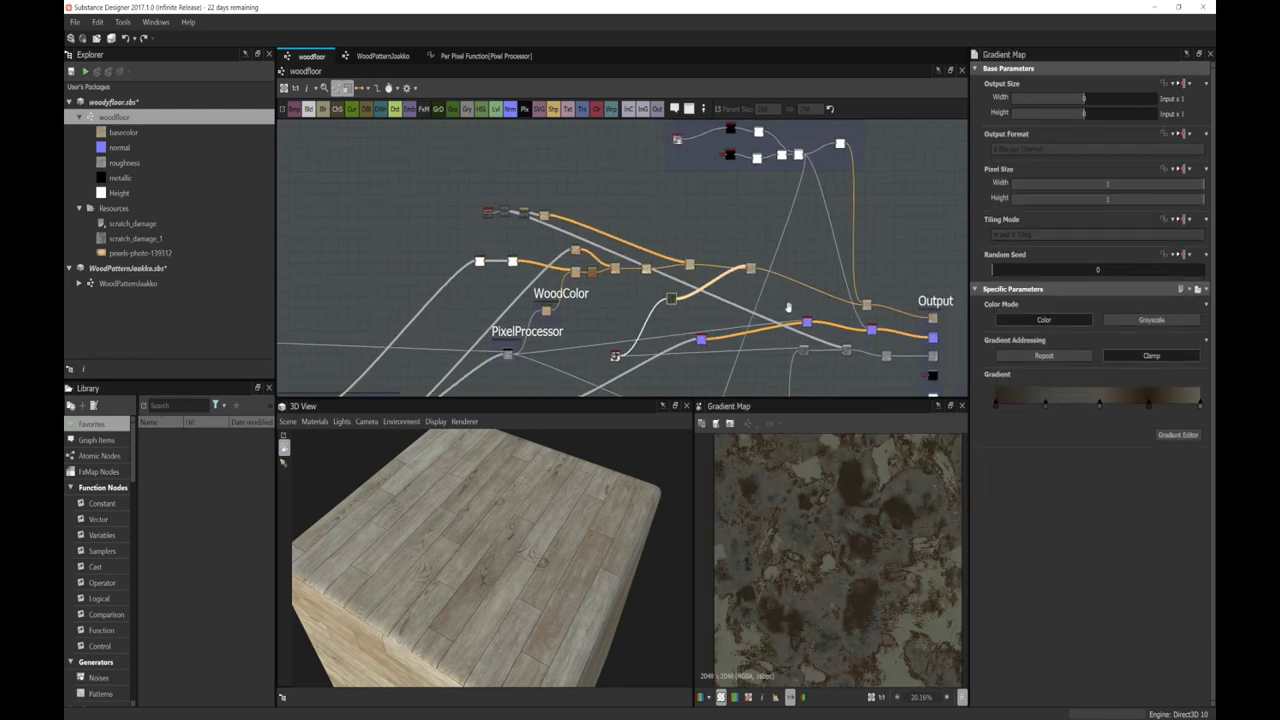
middle_drag(788, 307, 723, 267)
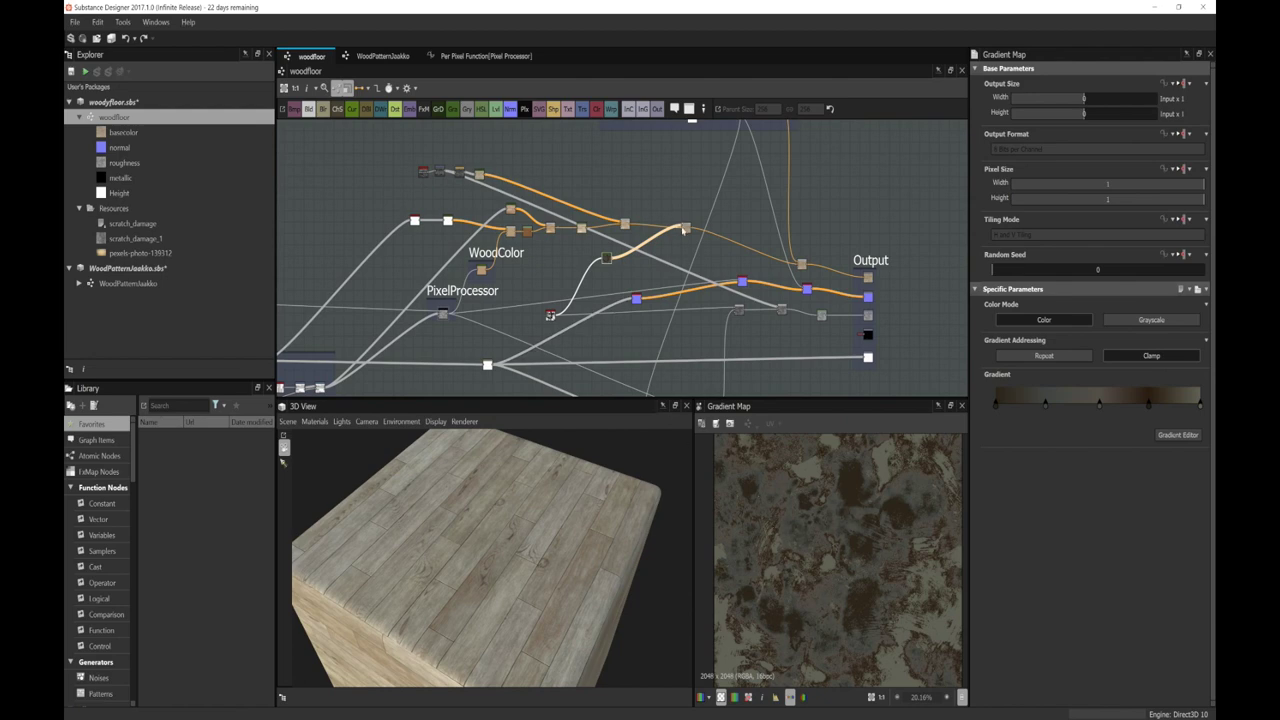
Step: Test the grunge Copy Blend at an opacity of 0.99 and bring it back down to 0.18
click(685, 229)
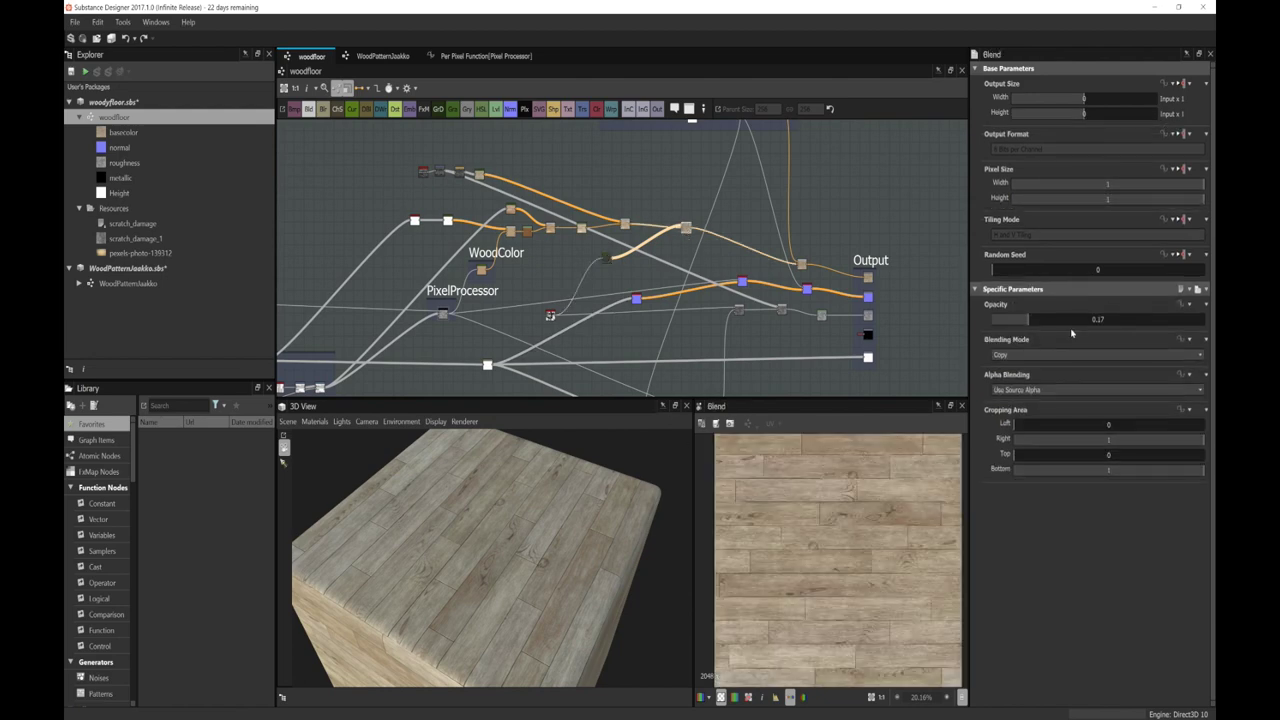
drag(1062, 319, 1203, 319)
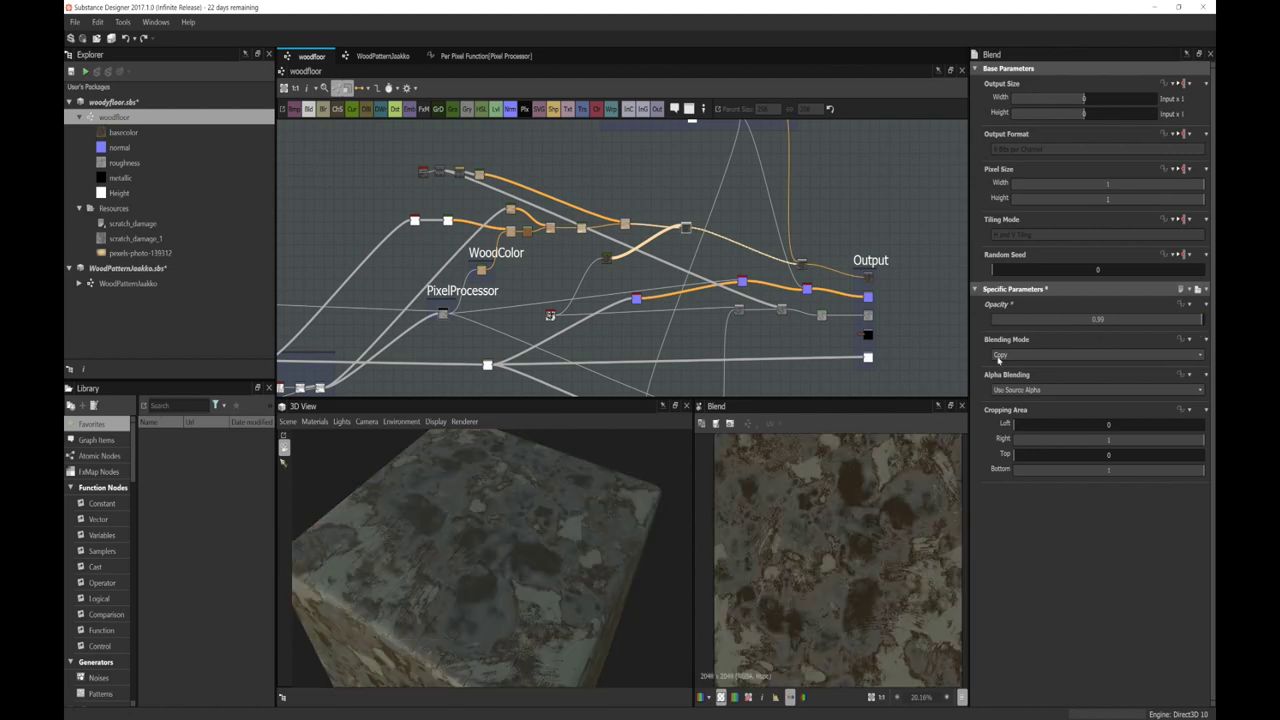
drag(1040, 320, 1030, 320)
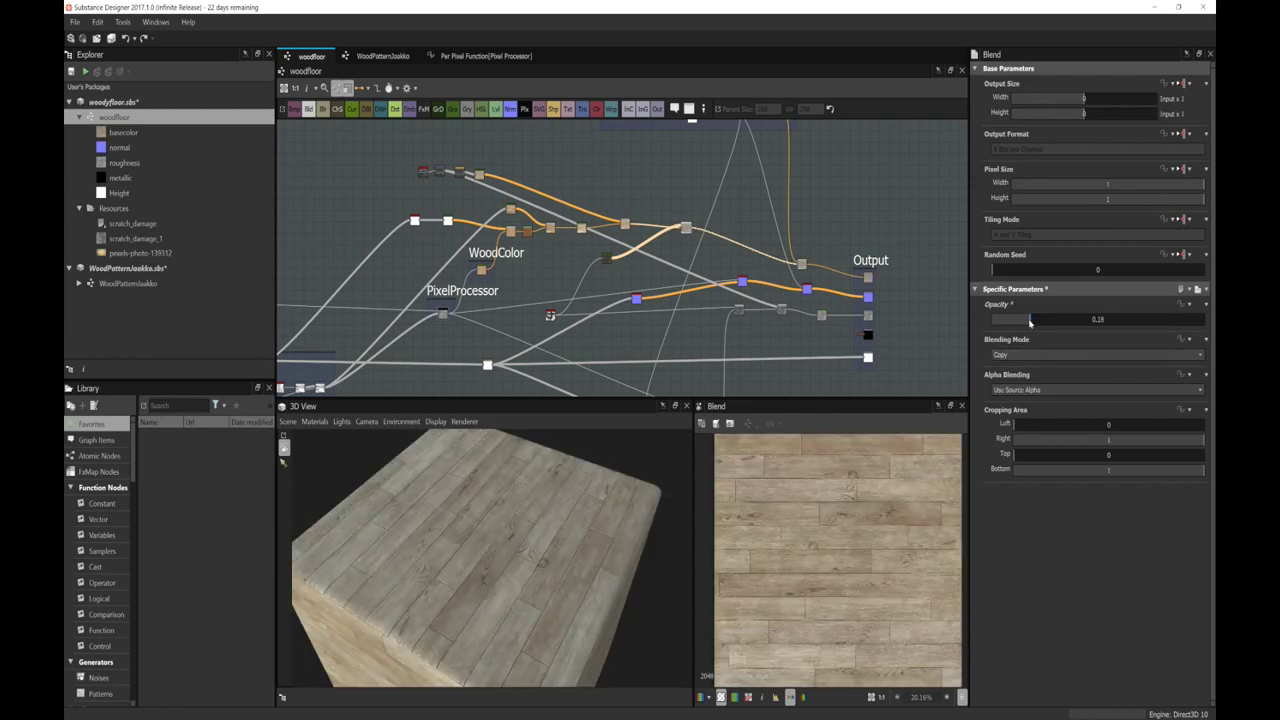
Step: Preview the final Multiply Blend and the upper scratch branch: grunge_map_001, scratches_generator and its inverting Levels in the Scratches frame
middle_drag(777, 197, 750, 289)
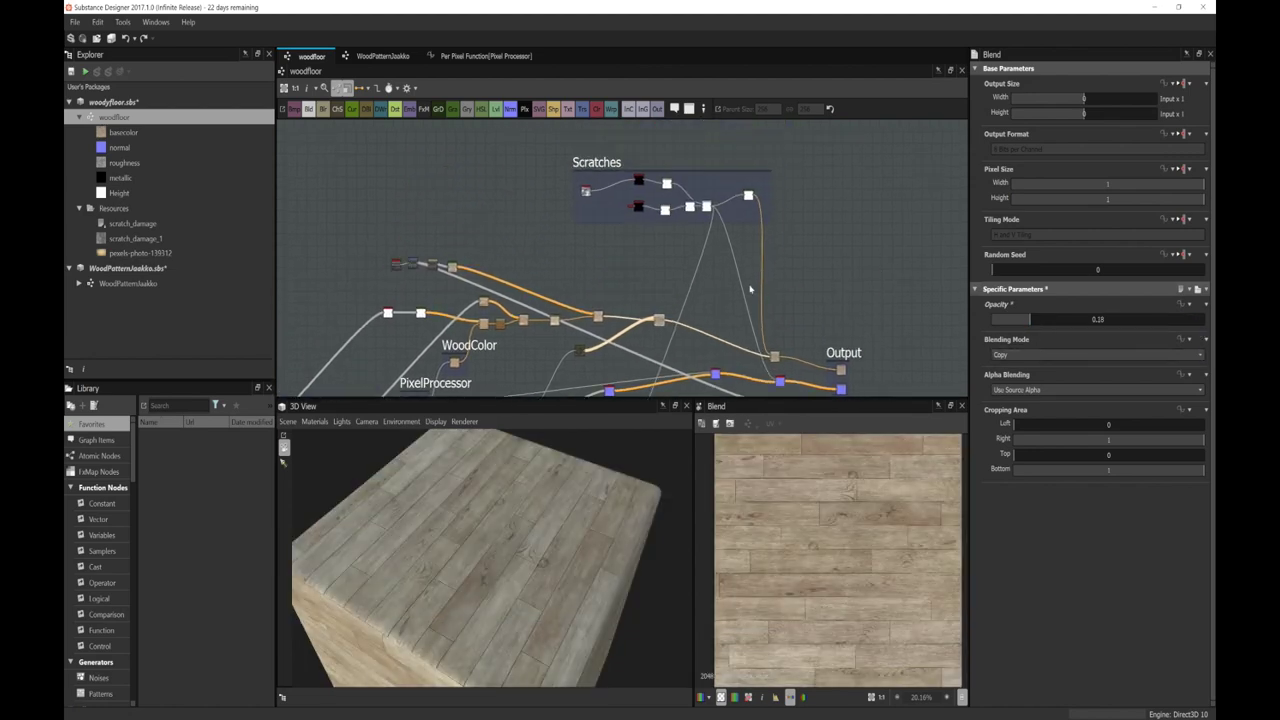
click(775, 354)
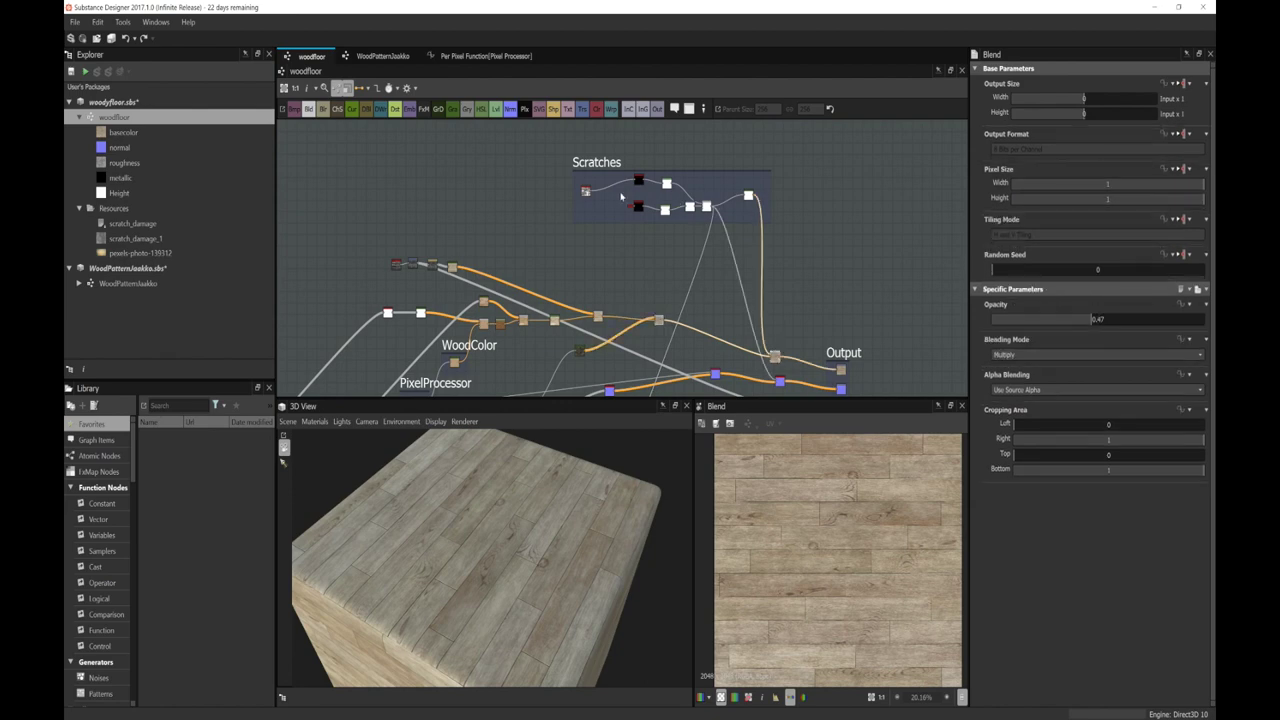
double_click(586, 190)
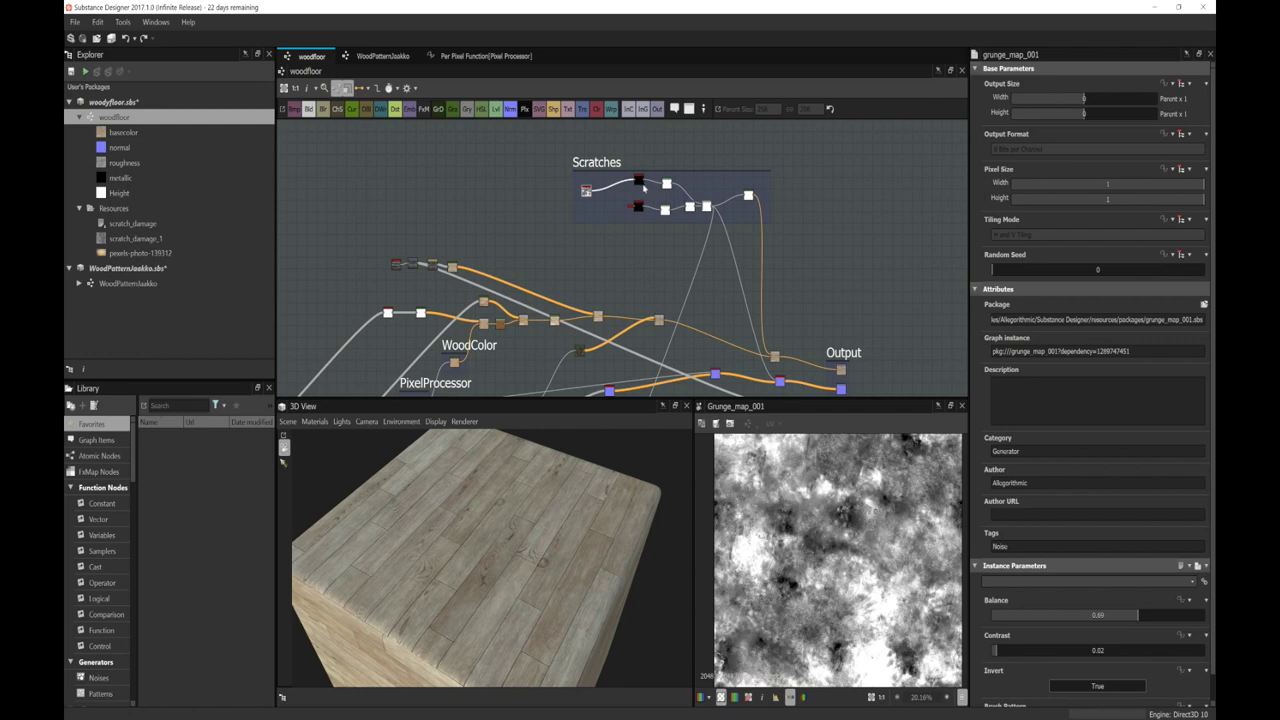
double_click(640, 182)
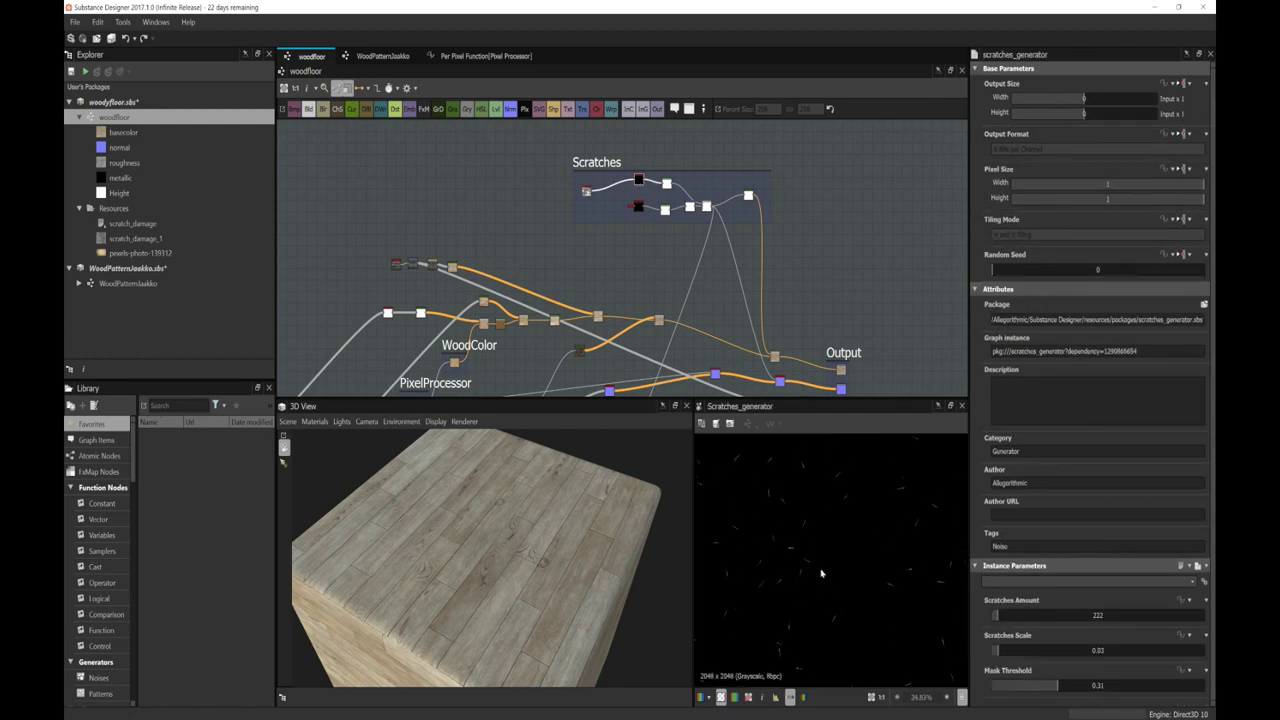
scroll(637, 190, up, 4)
double_click(776, 276)
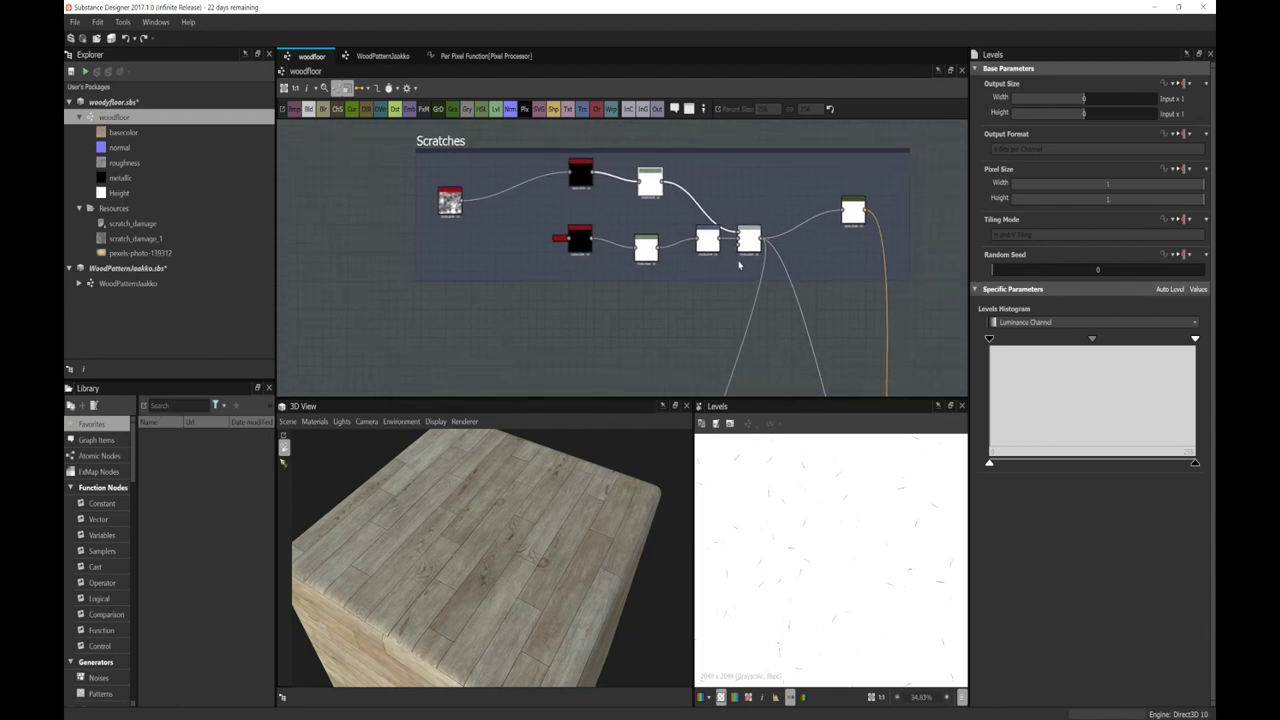
scroll(955, 487, down, 3)
click(580, 174)
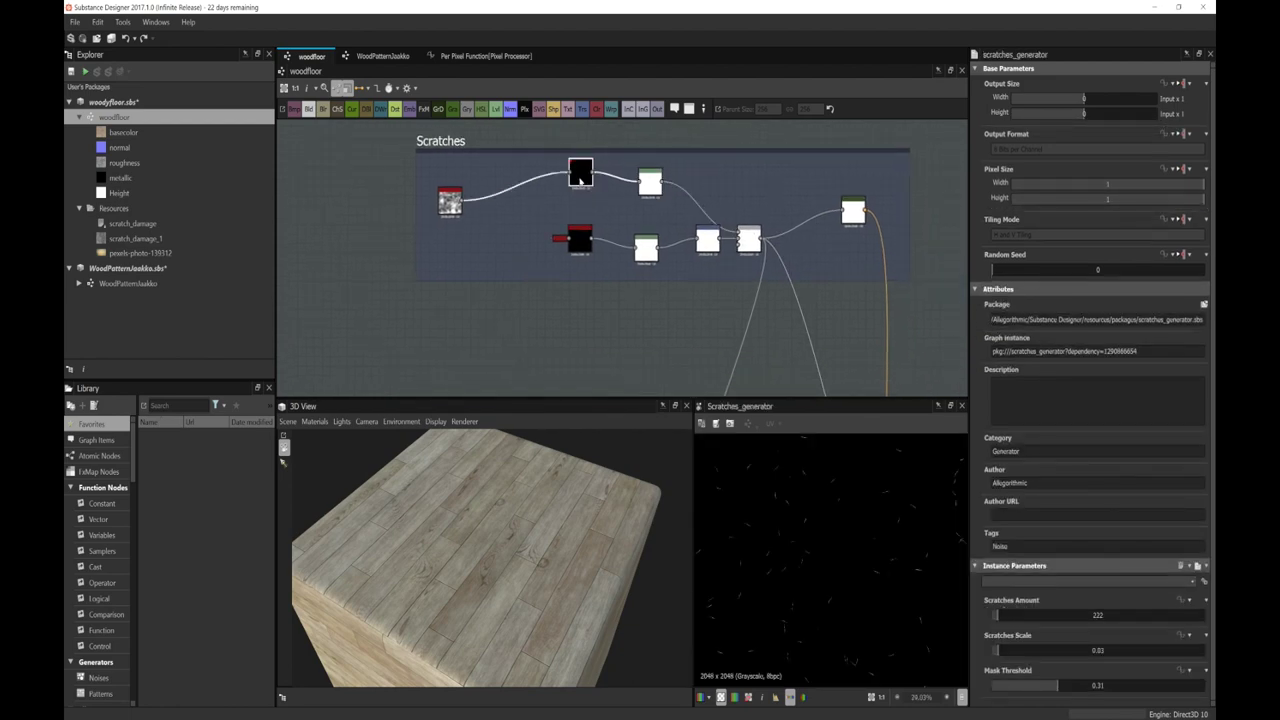
Step: Try flipping the output range of the upper Levels node in the Scratches frame, and undo the change
click(652, 186)
drag(990, 465, 1090, 463)
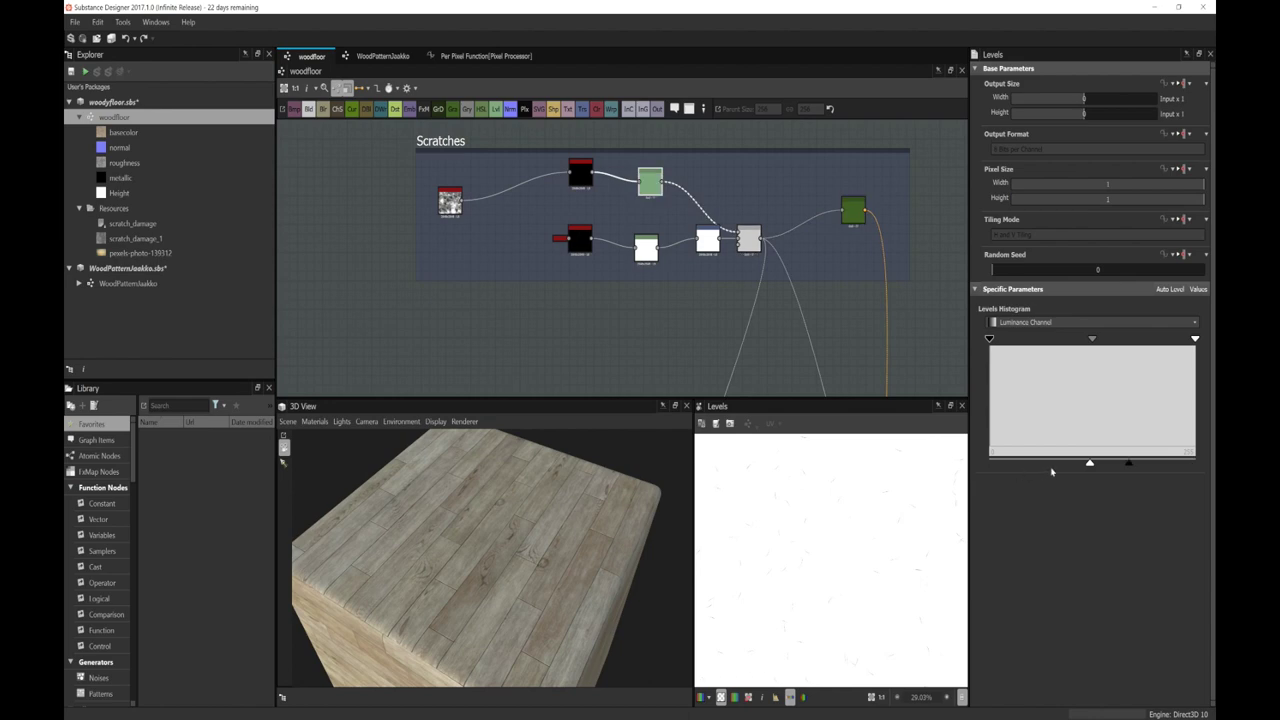
drag(1090, 465, 1191, 474)
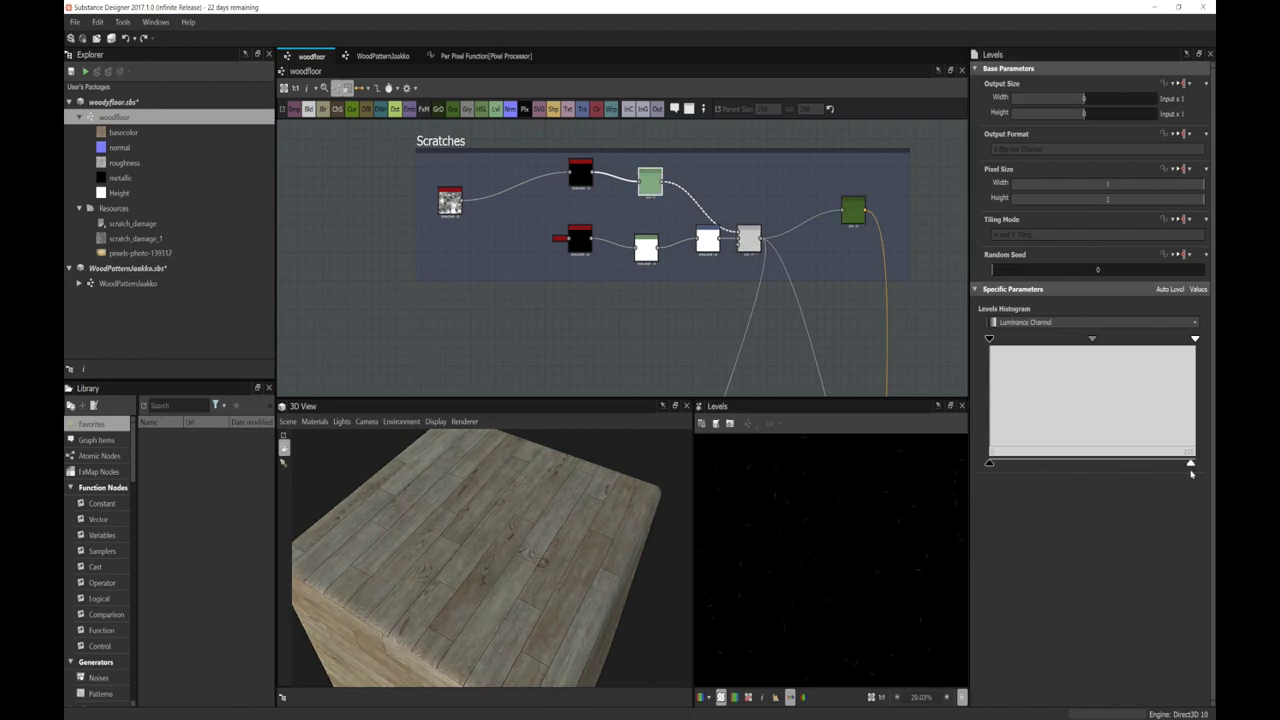
click(1058, 467)
key(ctrl+z)
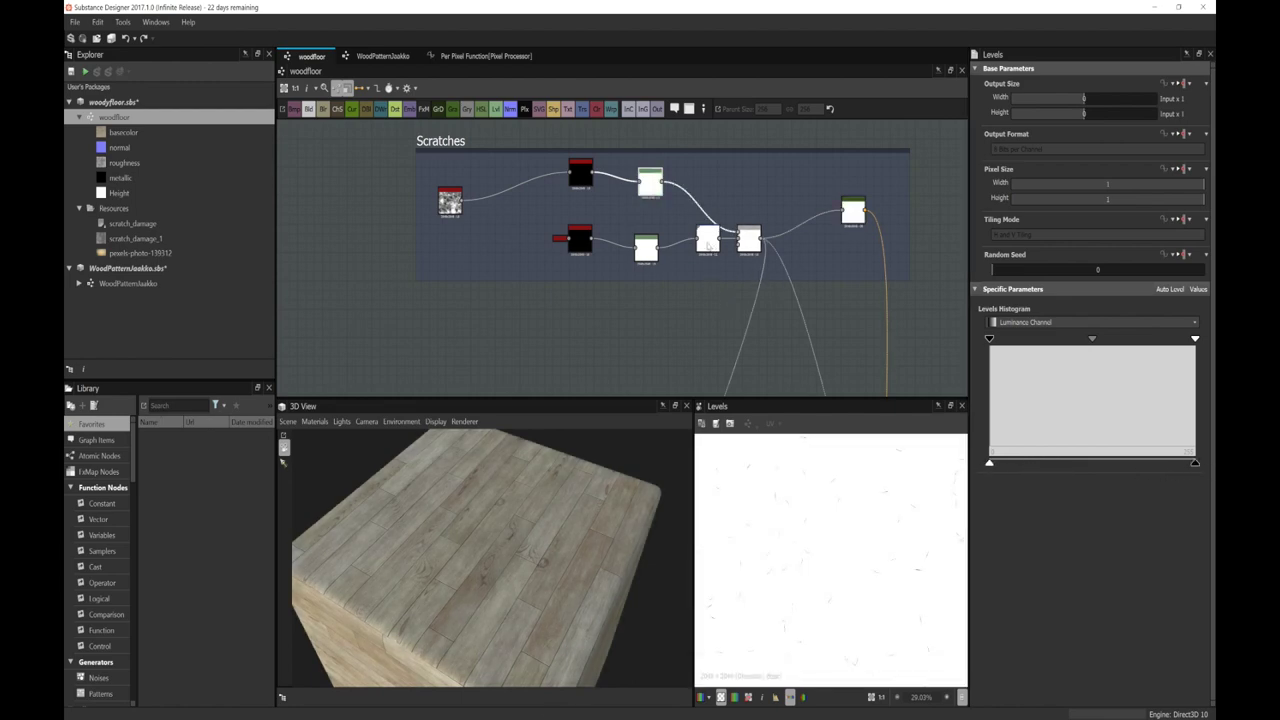
Step: Preview the lower scratches_generator, its Transformation 2D and the Multiply Blend that combines both scratch branches
drag(708, 240, 705, 248)
double_click(750, 240)
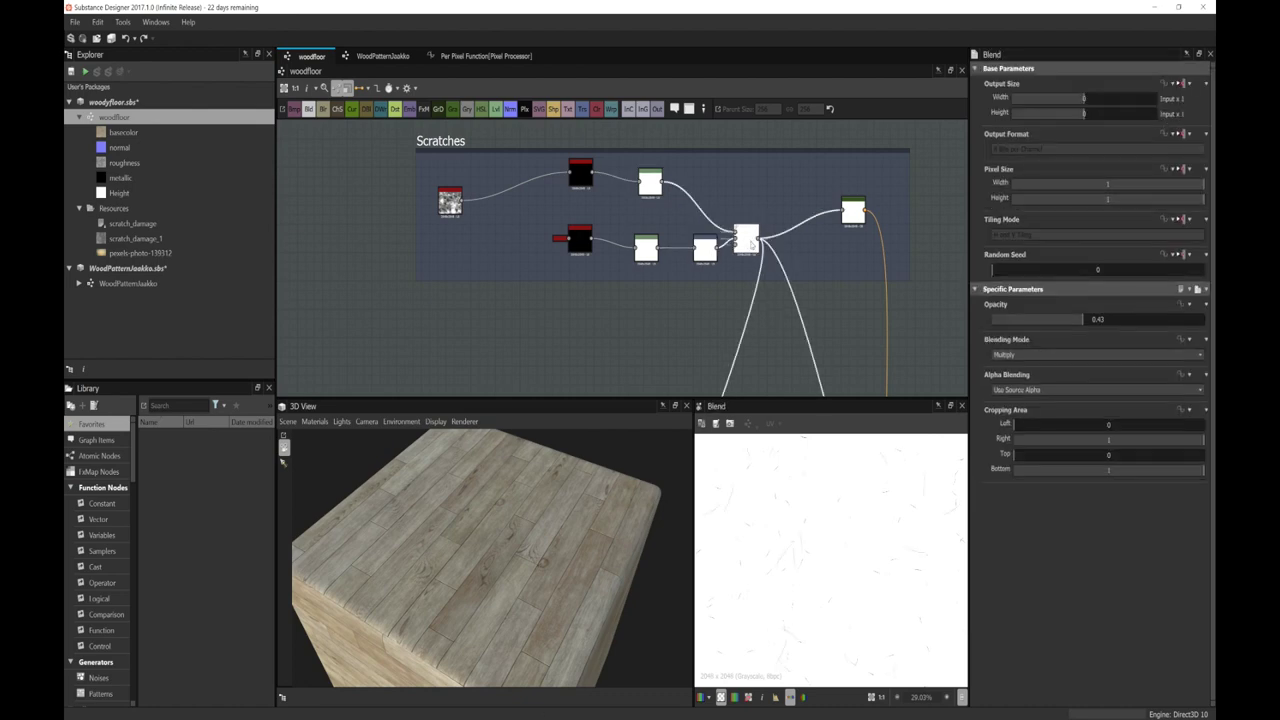
double_click(580, 240)
double_click(648, 250)
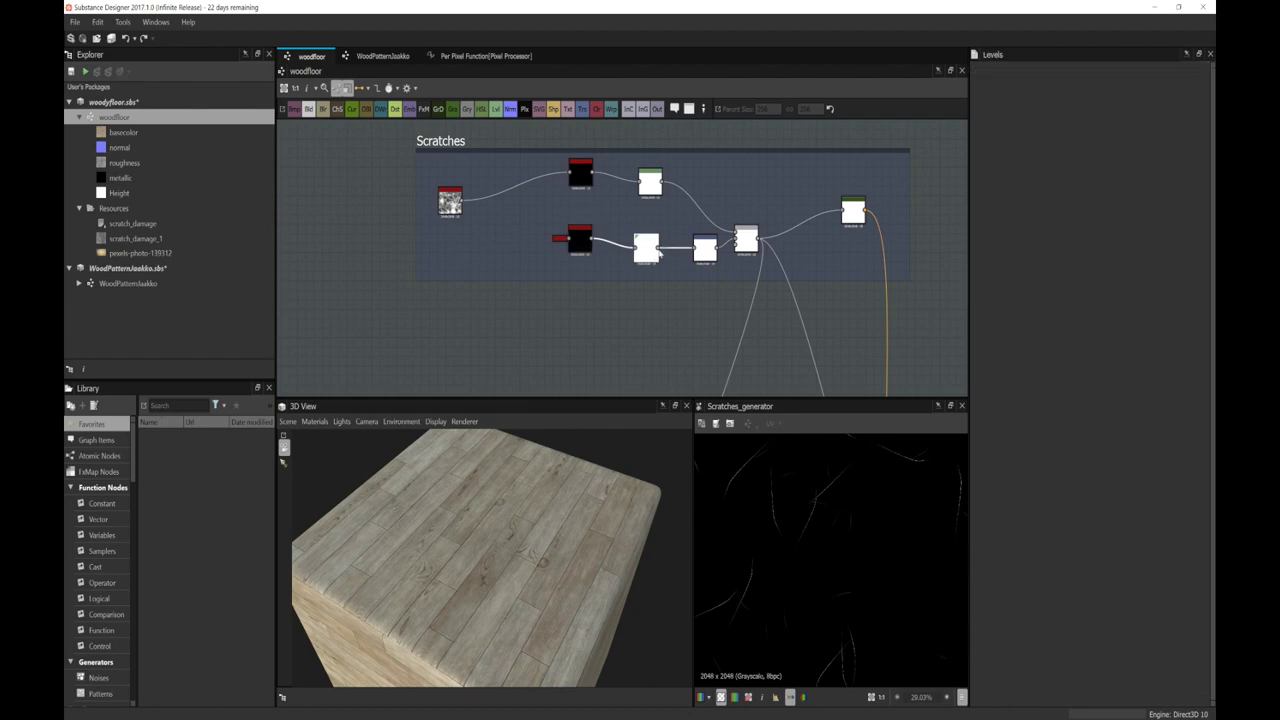
scroll(826, 397, down, 1)
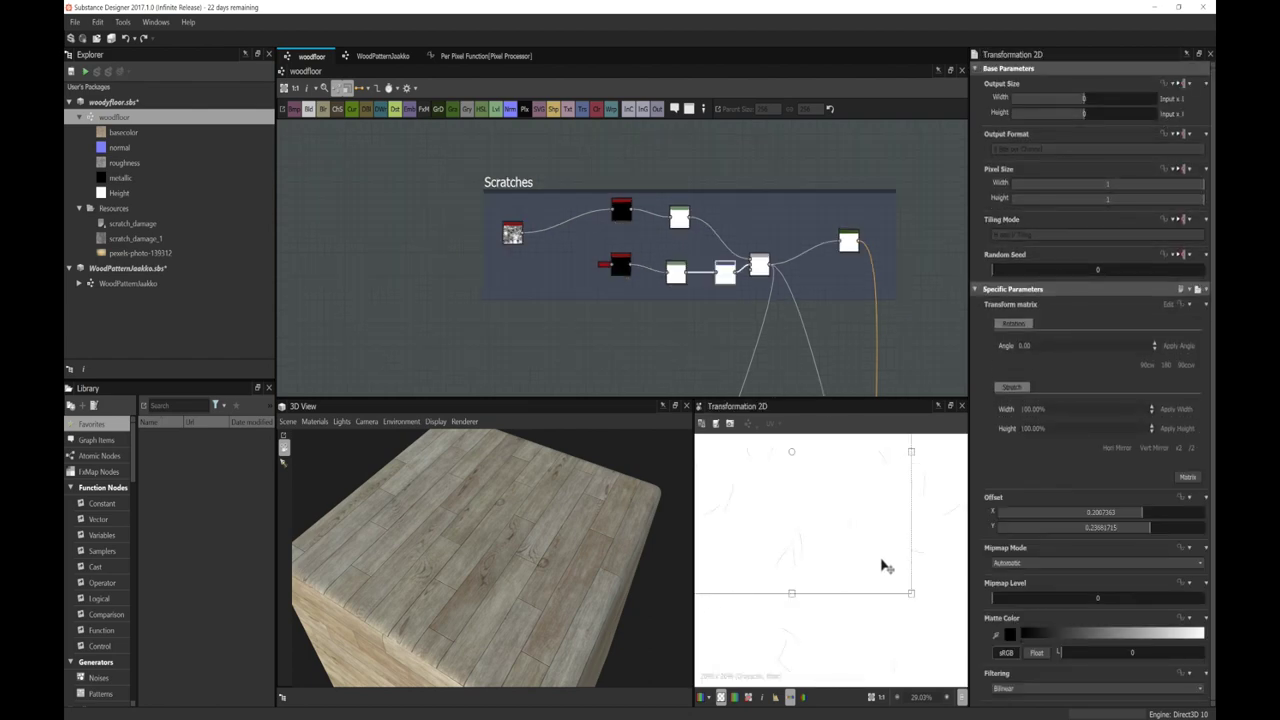
scroll(875, 560, down, 2)
double_click(760, 266)
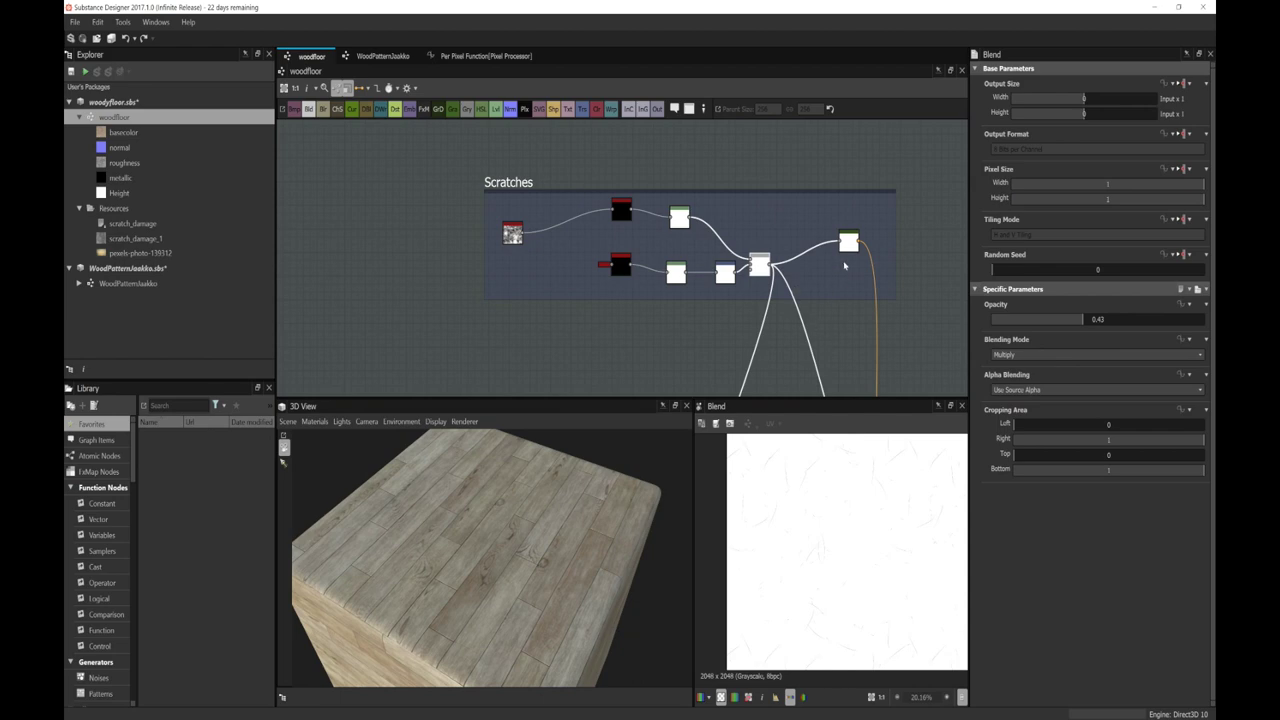
Step: Preview the scratches Gradient Map and trace its connection down to the final base colour Blend
scroll(845, 266, down, 2)
middle_drag(834, 300, 838, 243)
double_click(838, 205)
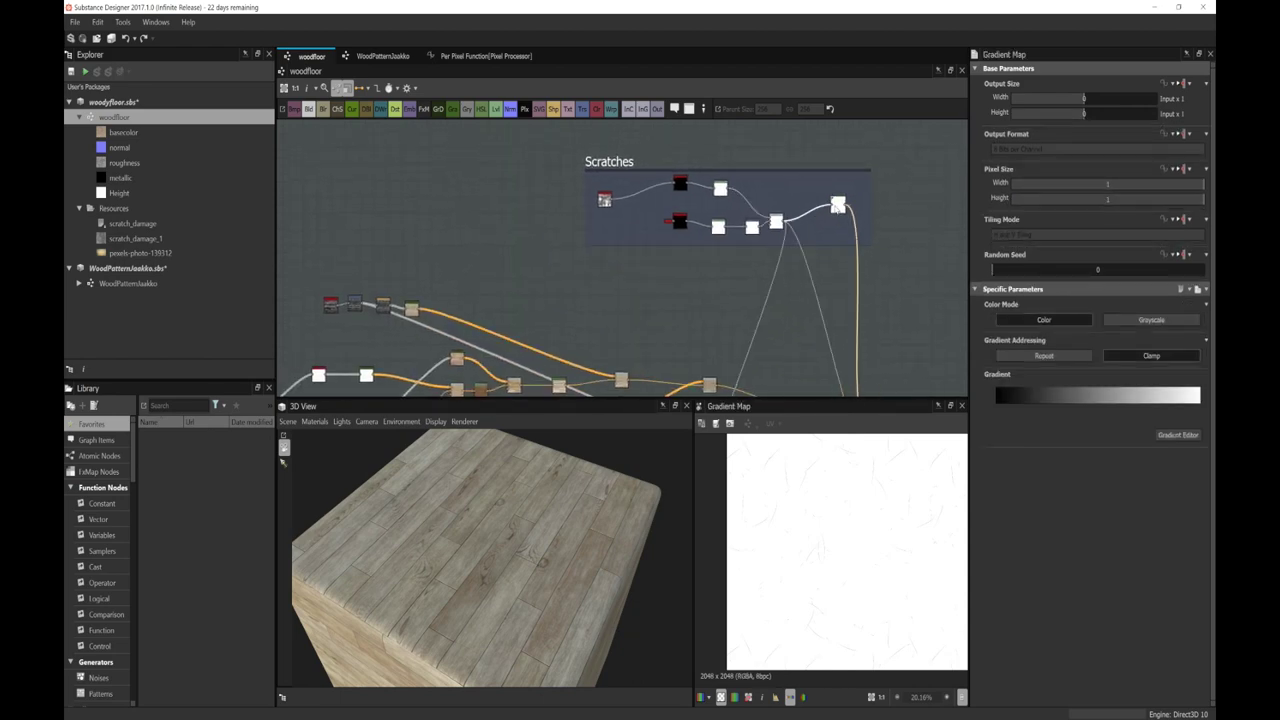
middle_drag(861, 316, 848, 291)
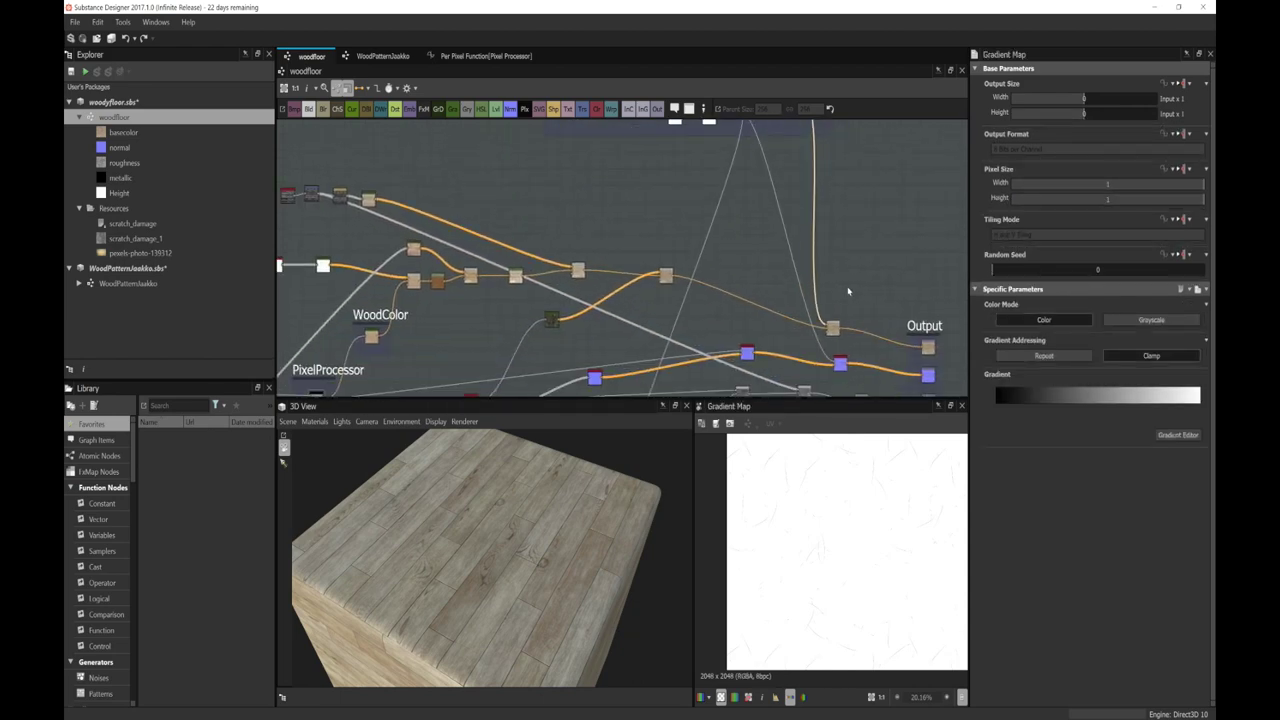
Step: Examine the scratches close up in the final Multiply Blend and view the basecolor output it feeds
double_click(832, 330)
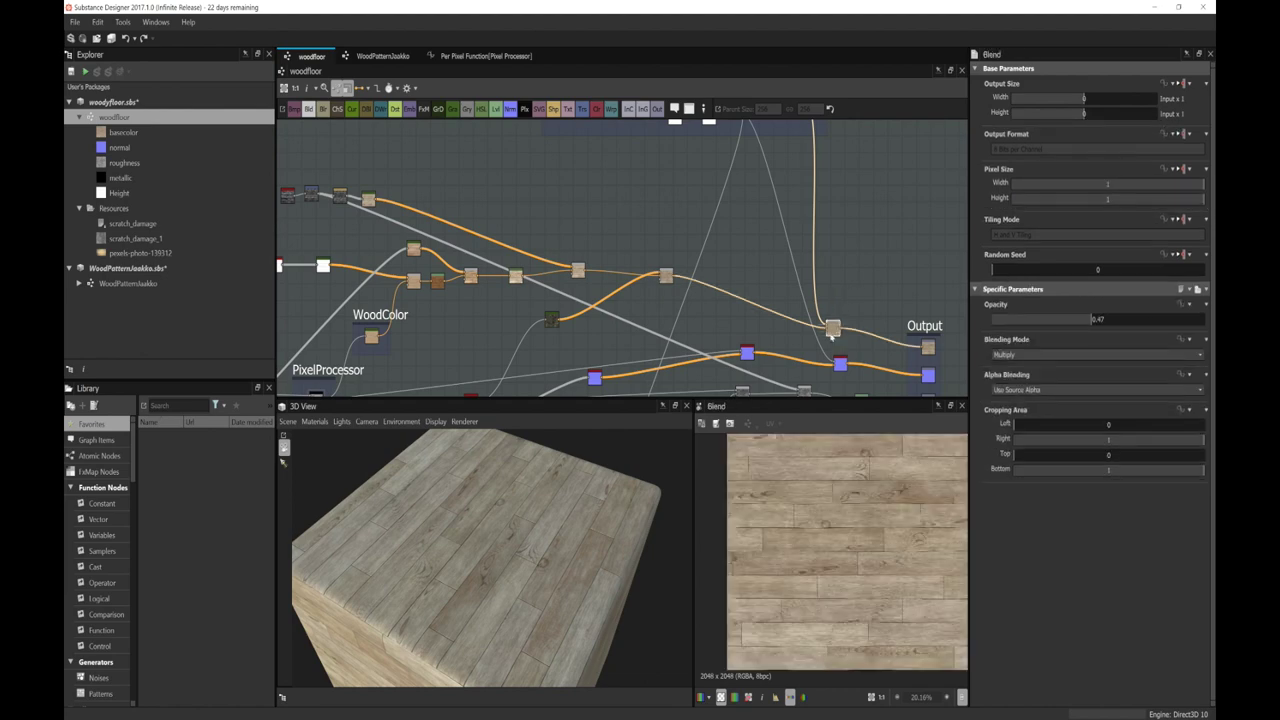
scroll(829, 518, up, 6)
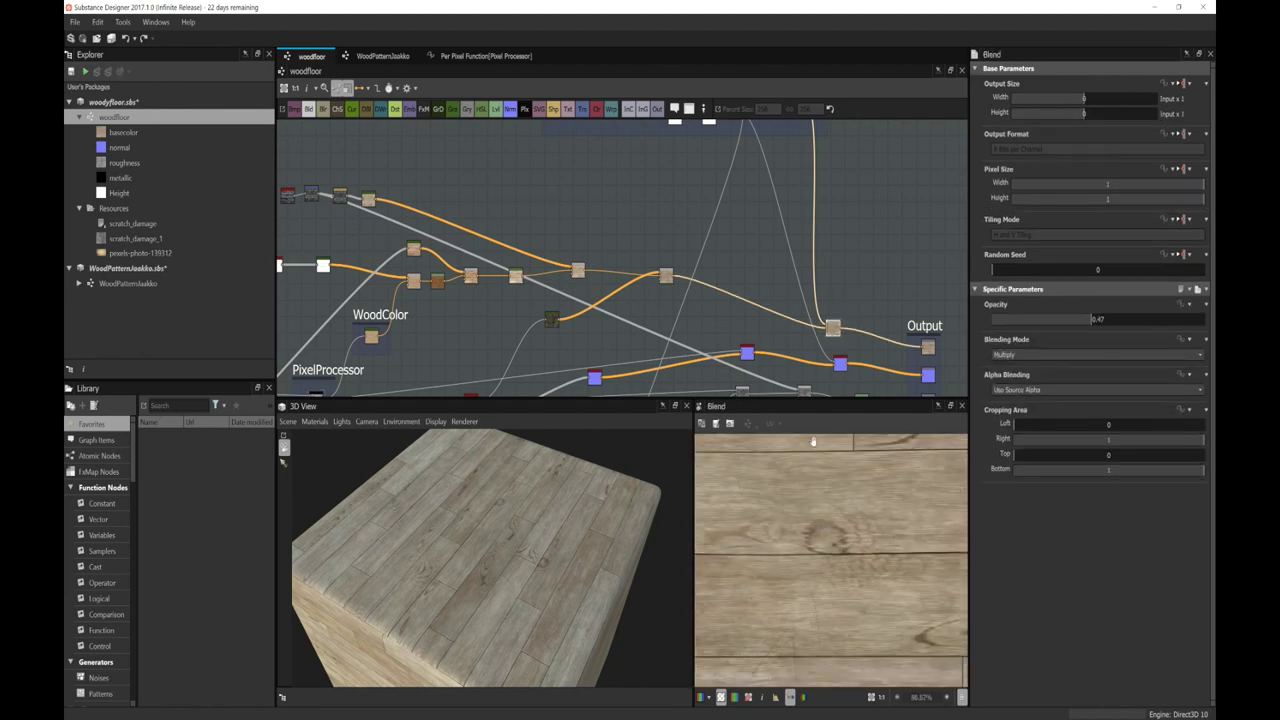
scroll(838, 568, down, 3)
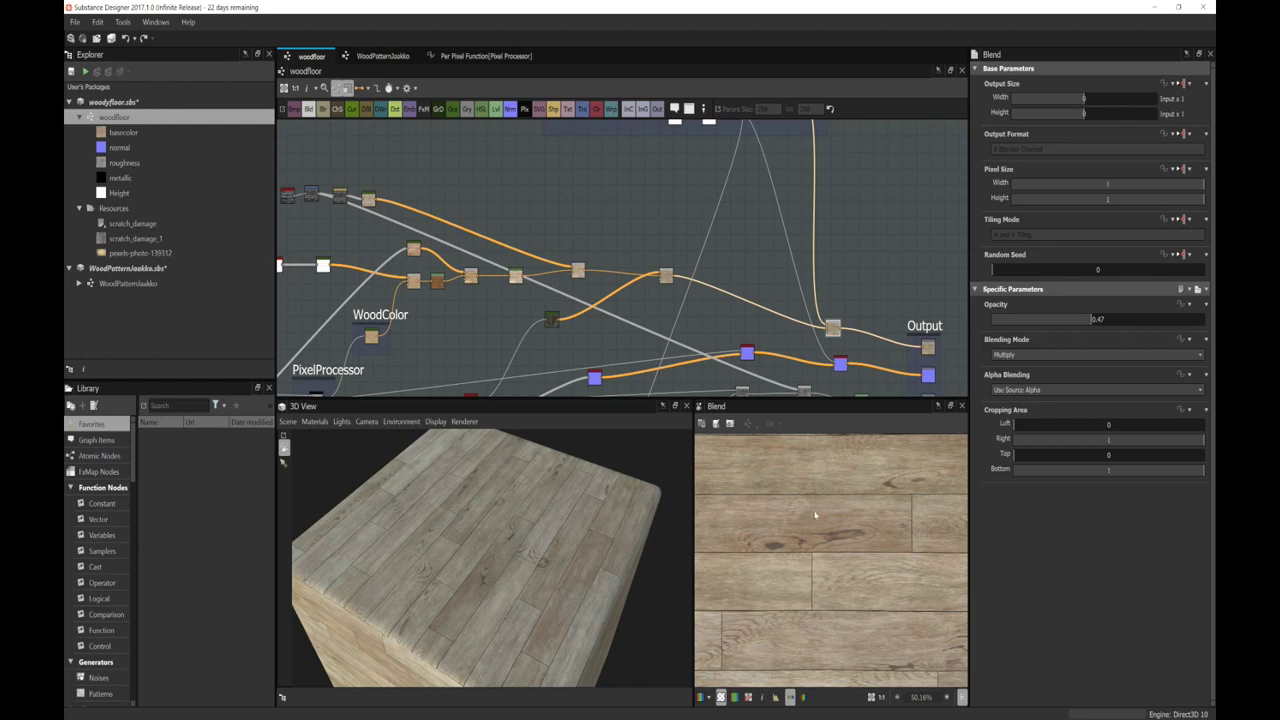
scroll(840, 518, up, 3)
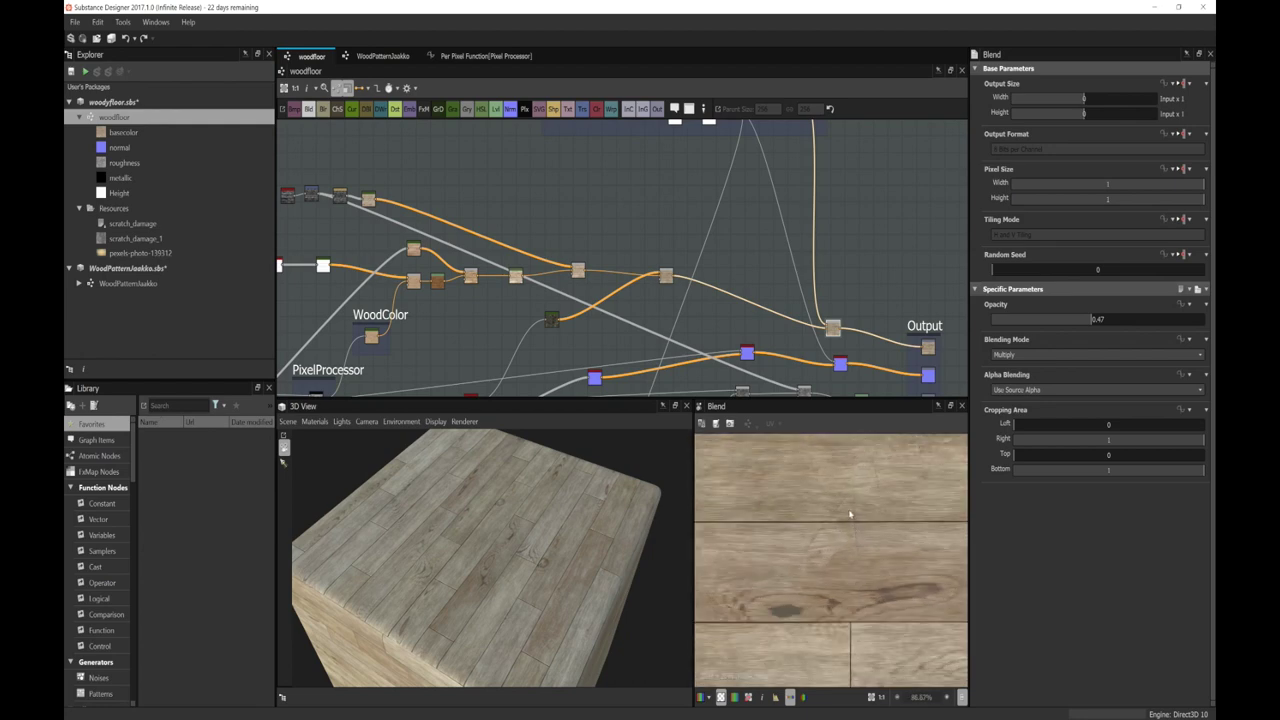
middle_drag(872, 356, 837, 327)
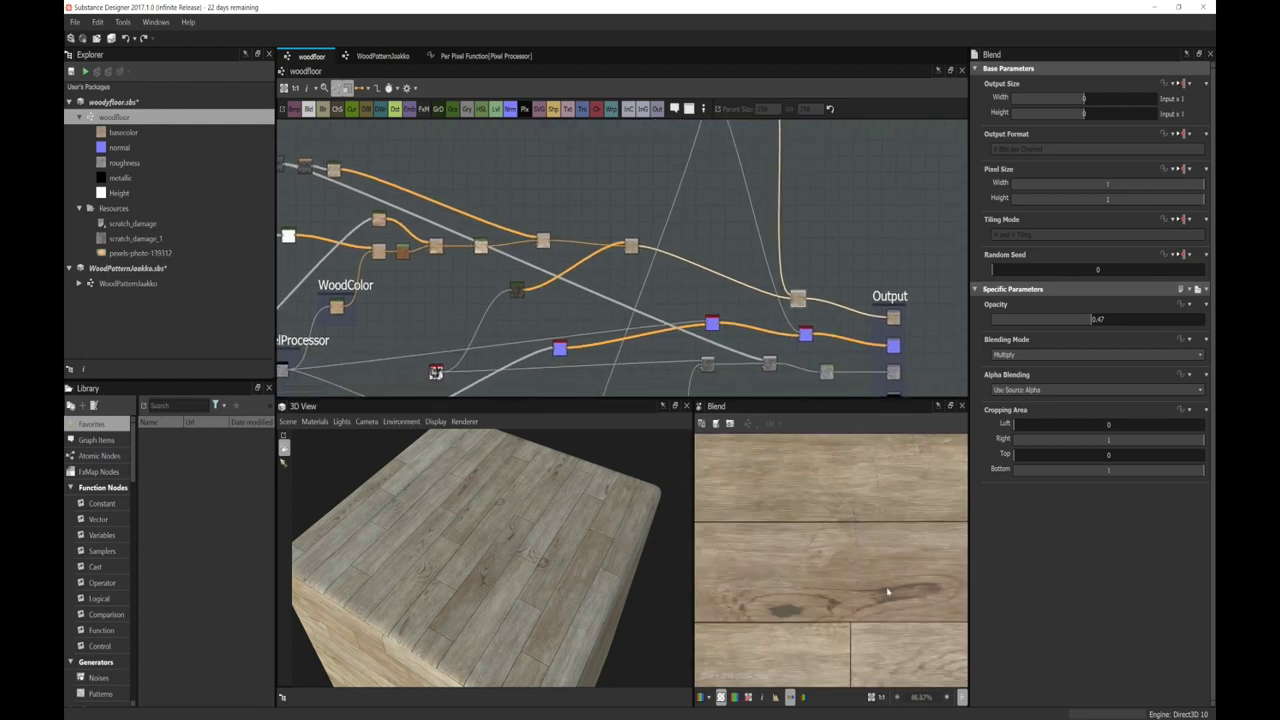
scroll(891, 586, down, 2)
click(894, 316)
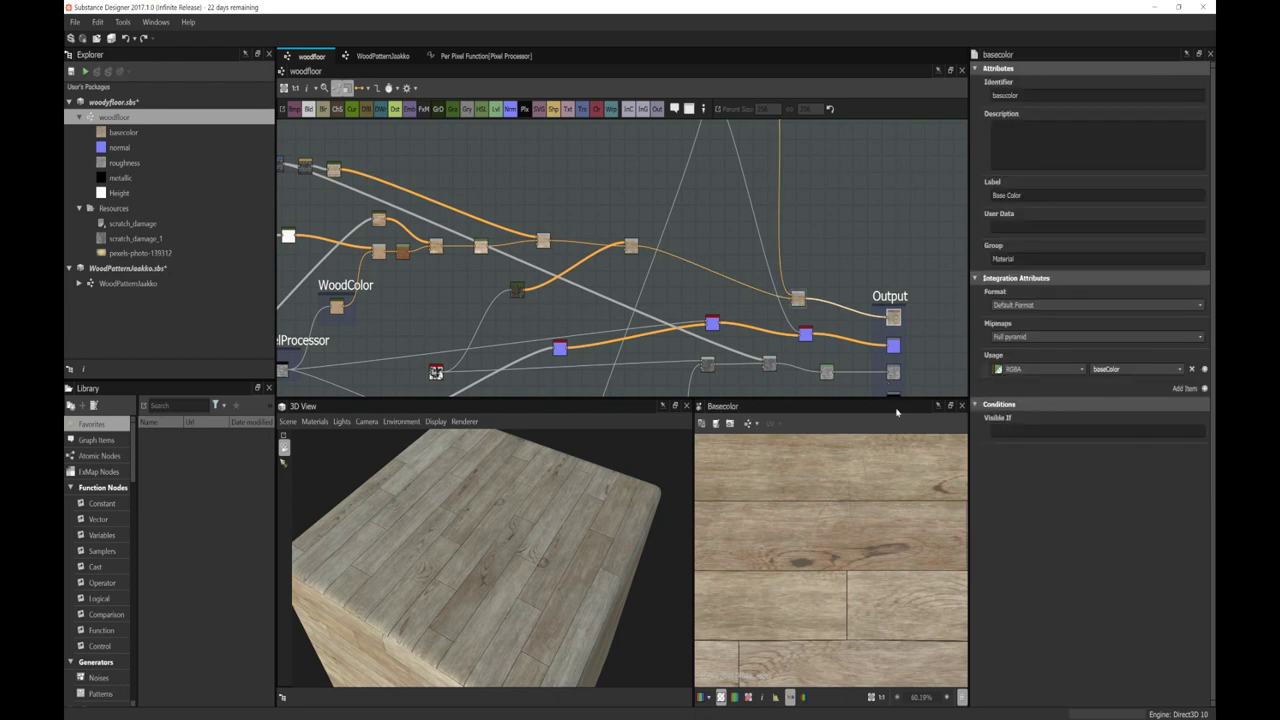
Step: Preview the combined scratches Blend and the height_normal_blend node that adds the scratches to the normal map
scroll(800, 250, down, 2)
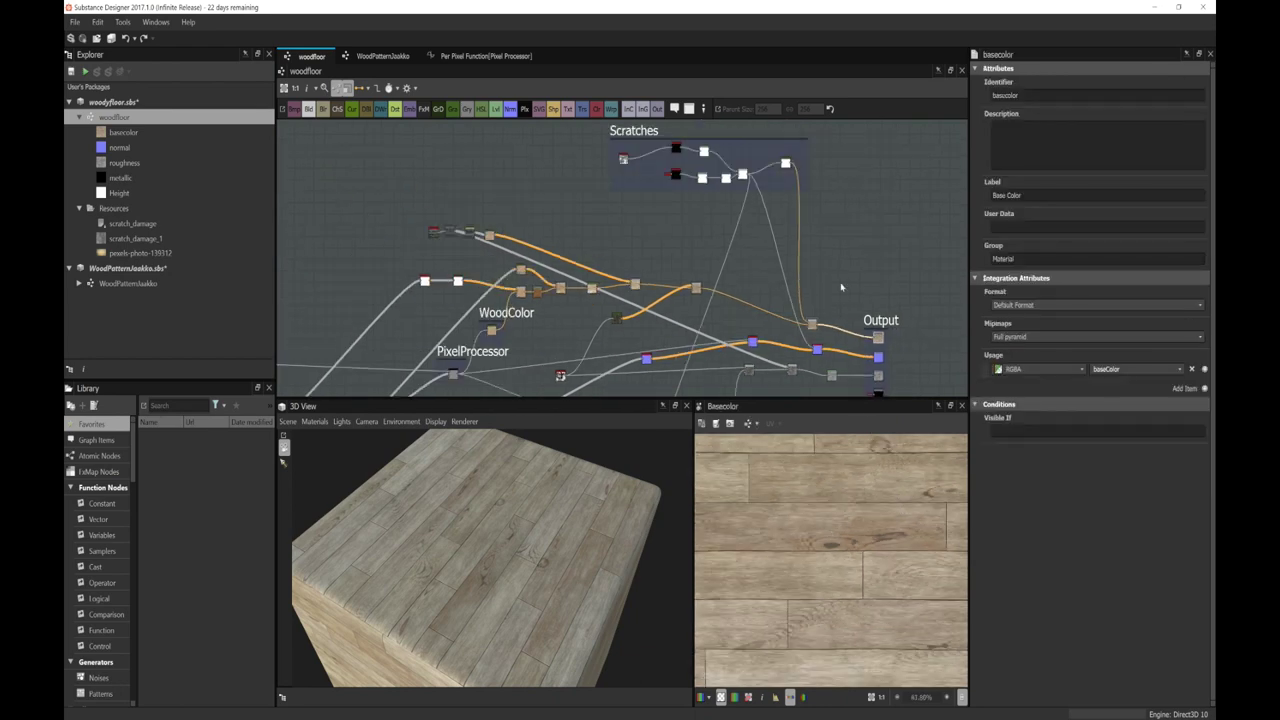
click(769, 200)
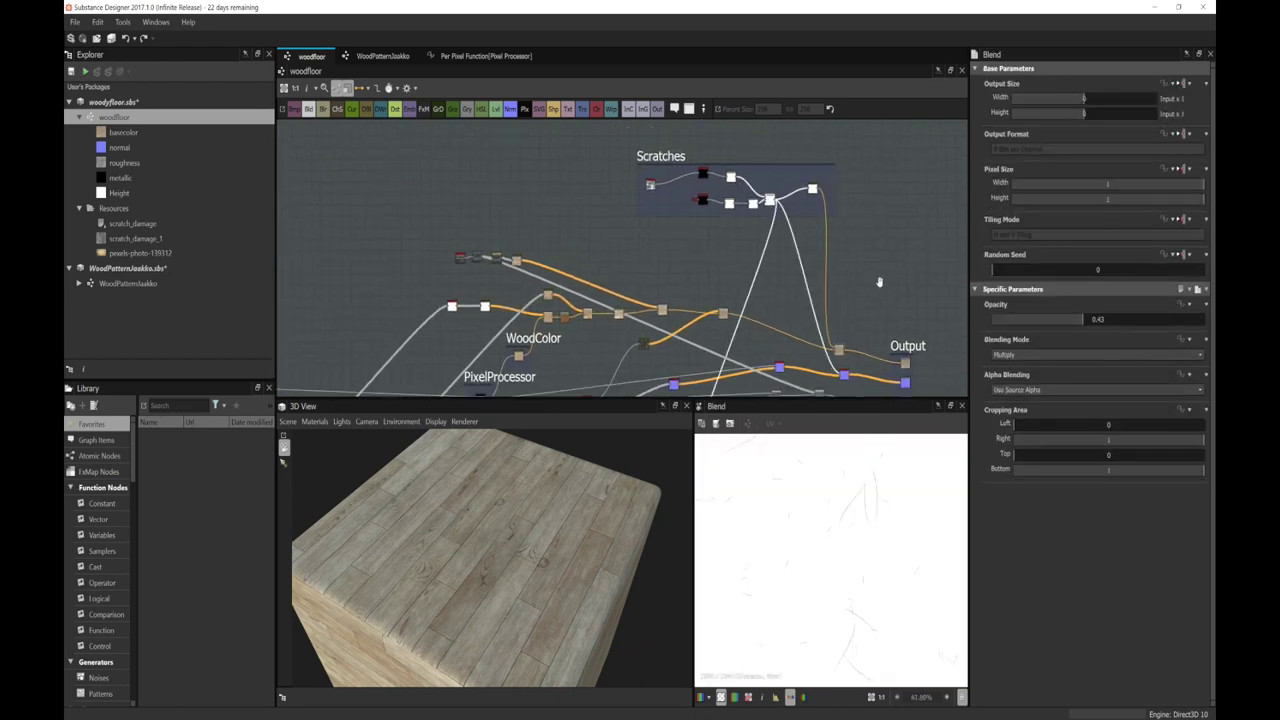
middle_drag(769, 200, 753, 142)
click(828, 317)
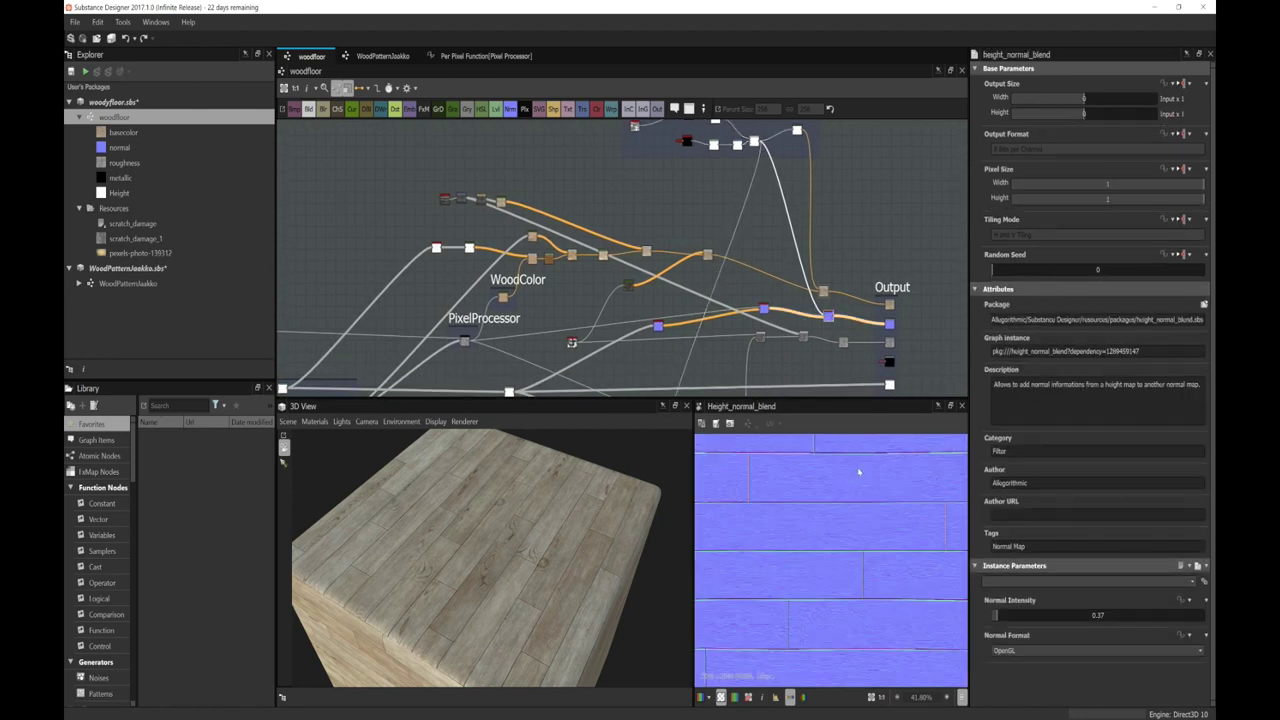
scroll(845, 444, up, 1)
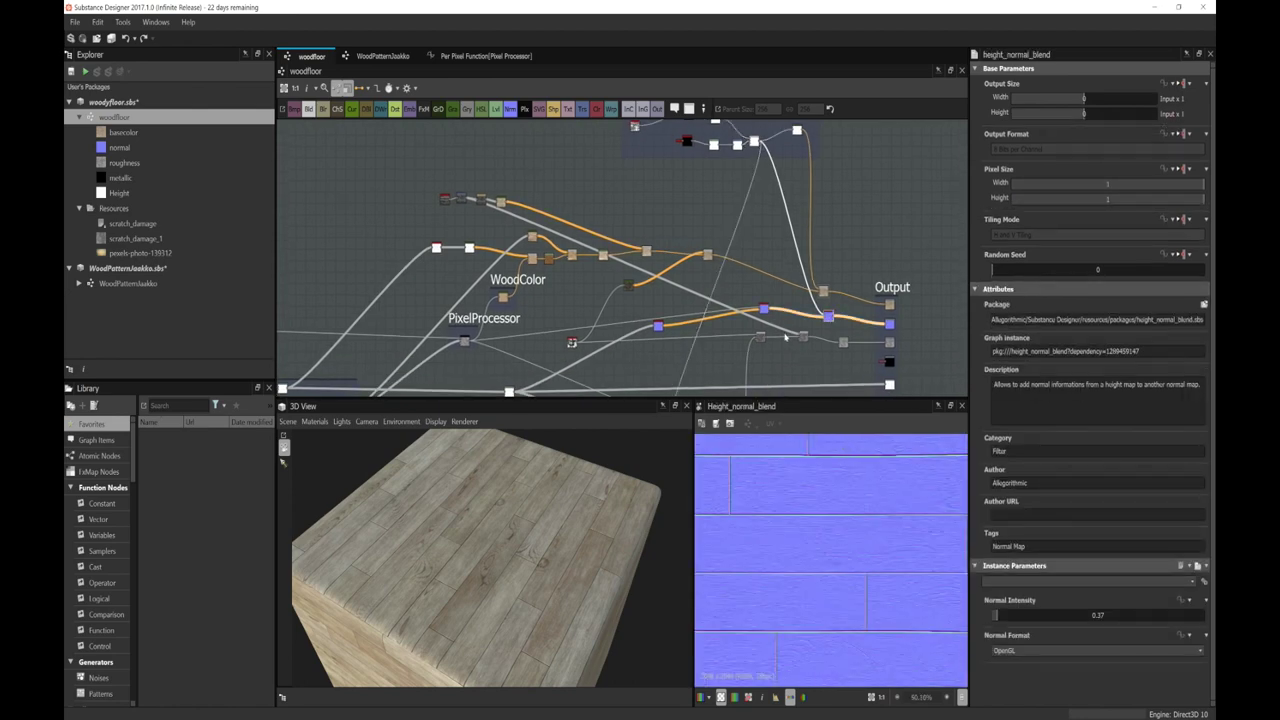
Step: Preview the Levels node that feeds the roughness output
middle_drag(821, 374, 815, 336)
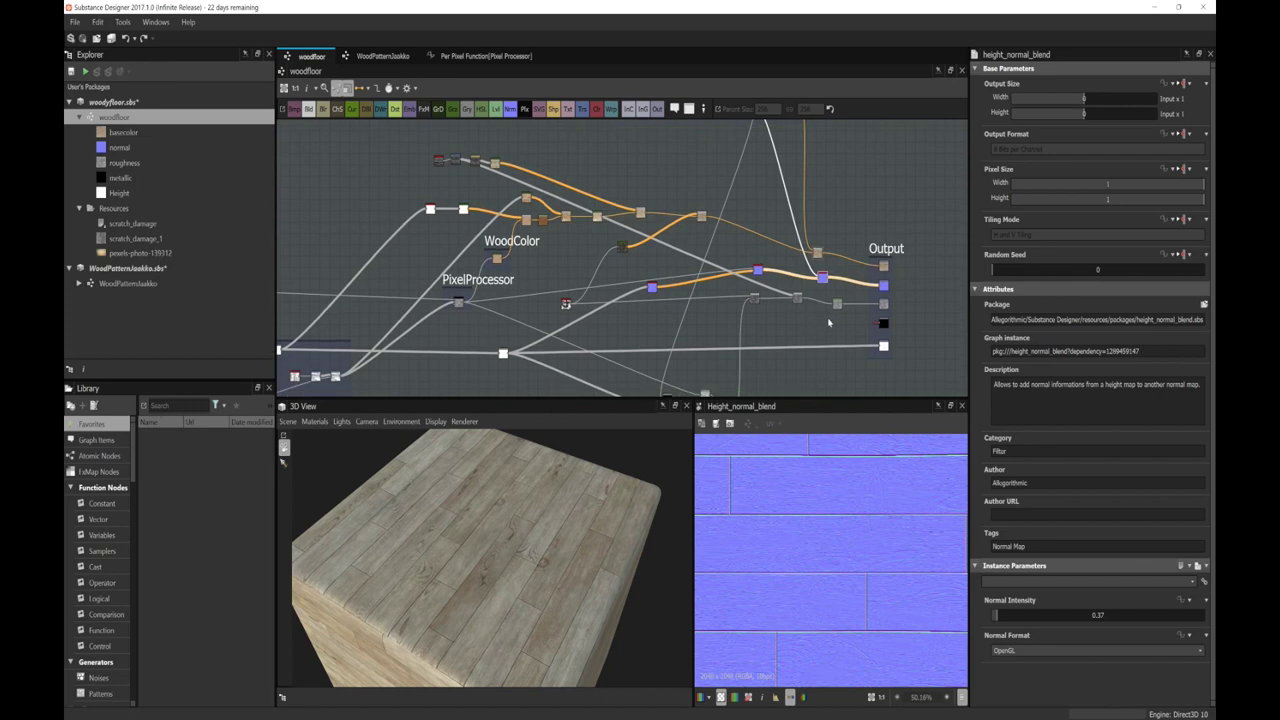
click(837, 304)
double_click(837, 304)
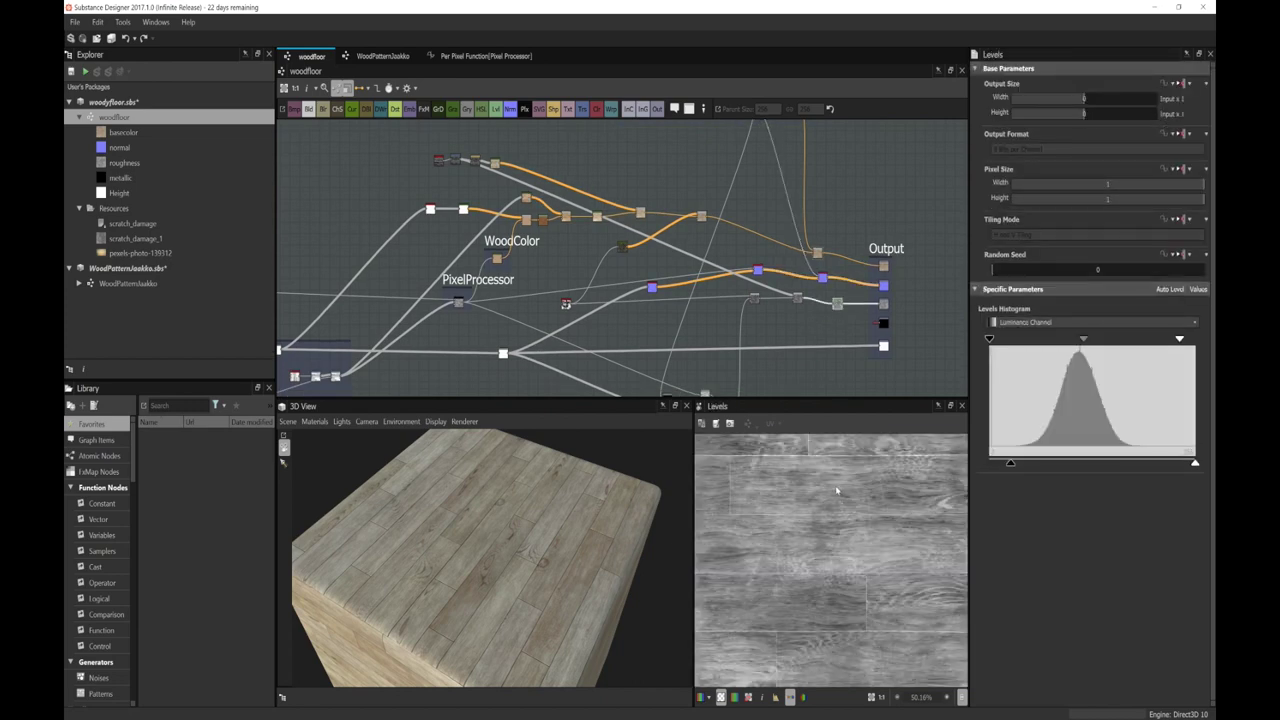
Step: Examine the wood grain in the roughness Levels result, both close up and over the whole tile
scroll(837, 488, down, 1)
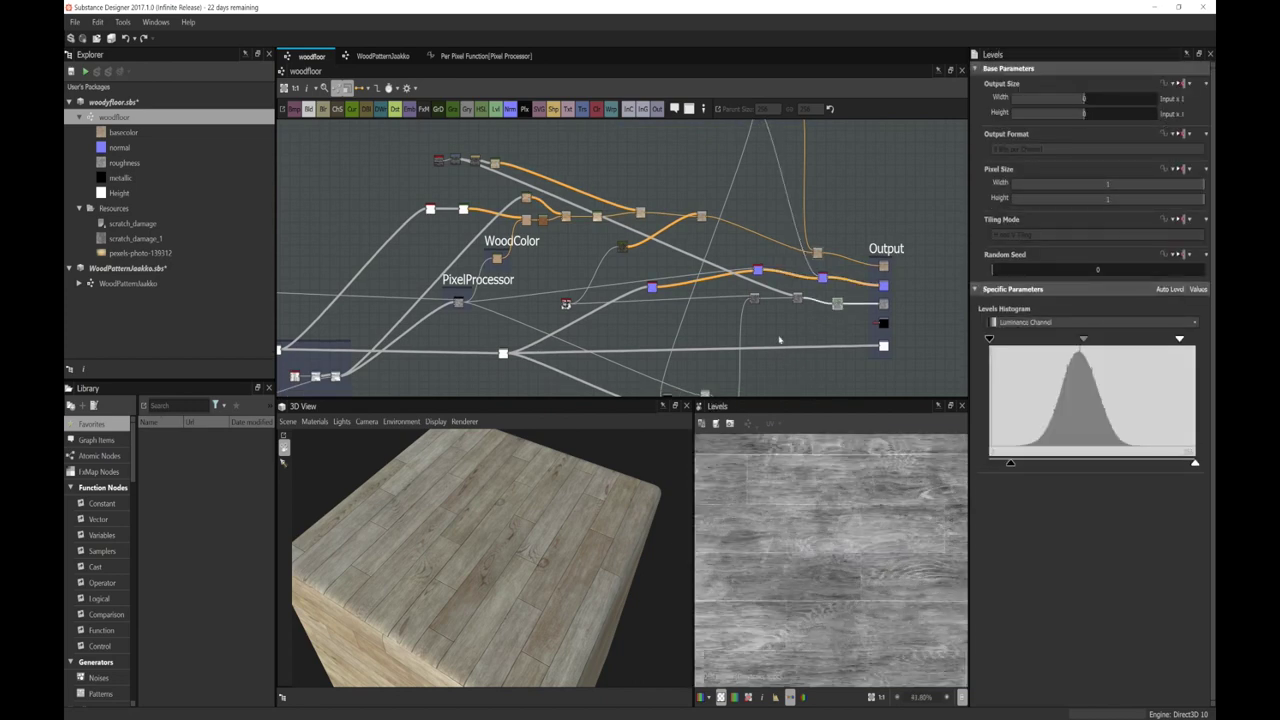
middle_drag(779, 340, 797, 352)
scroll(859, 512, up, 4)
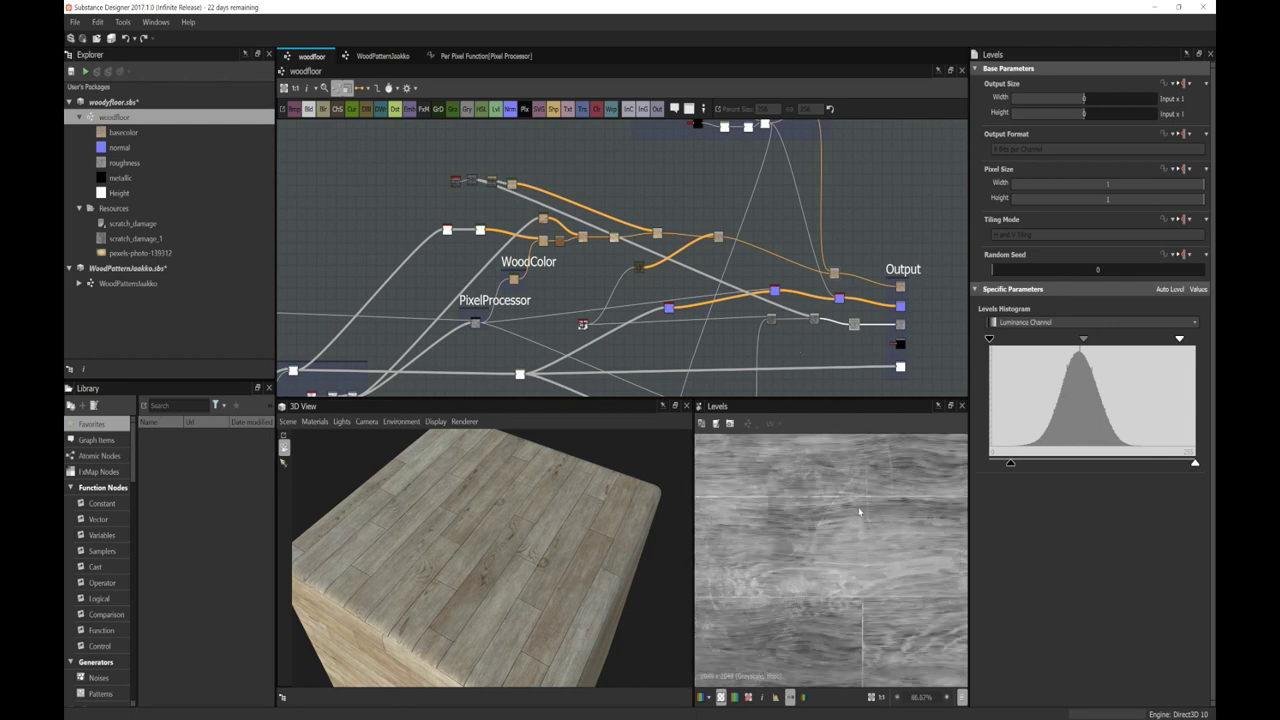
scroll(845, 505, down, 6)
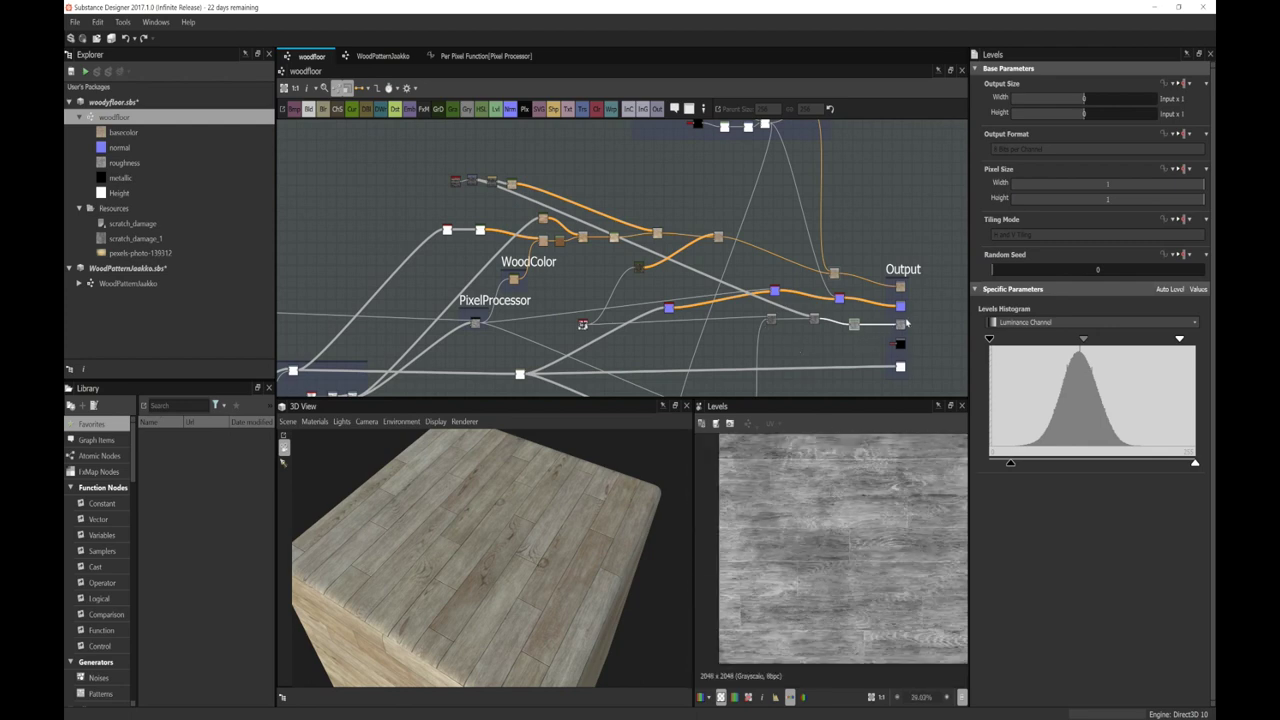
Step: Preview the roughness output, view the cube from another angle, and recheck the Levels node that feeds it
click(901, 324)
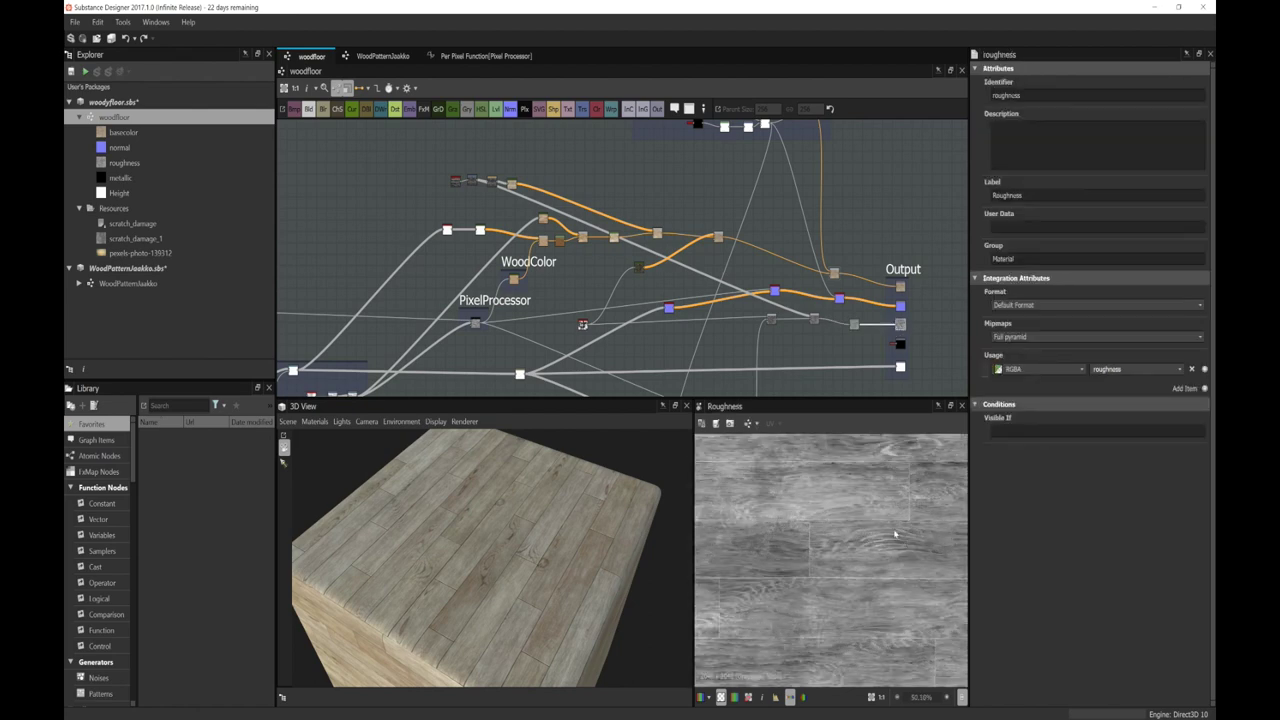
scroll(894, 540, down, 5)
scroll(890, 565, up, 3)
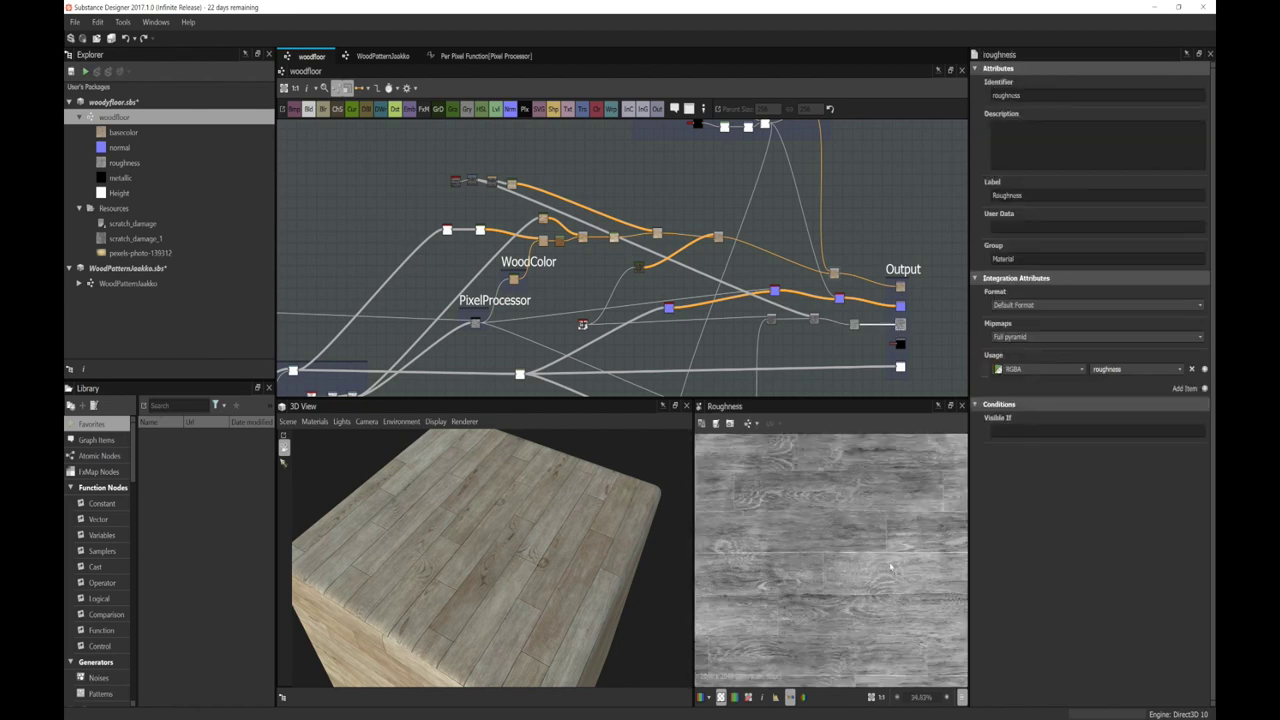
drag(677, 563, 786, 543)
scroll(786, 543, down, 2)
middle_drag(838, 334, 847, 326)
double_click(862, 316)
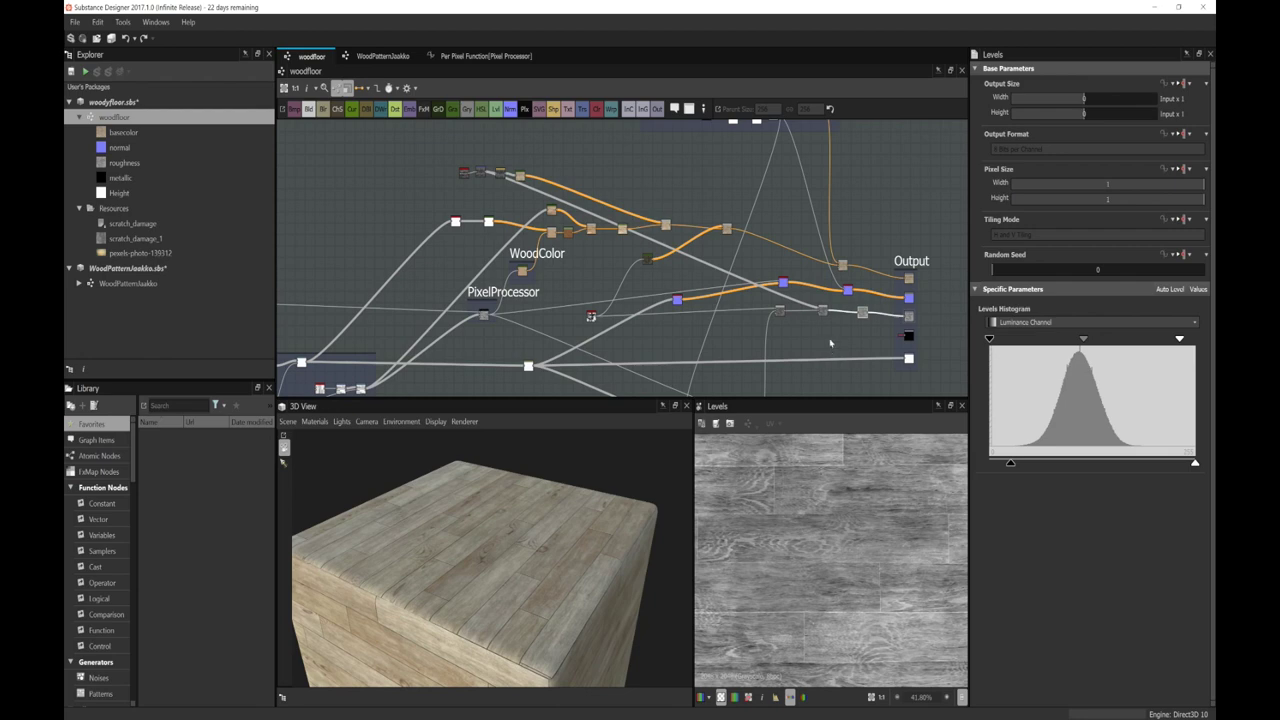
scroll(829, 493, up, 1)
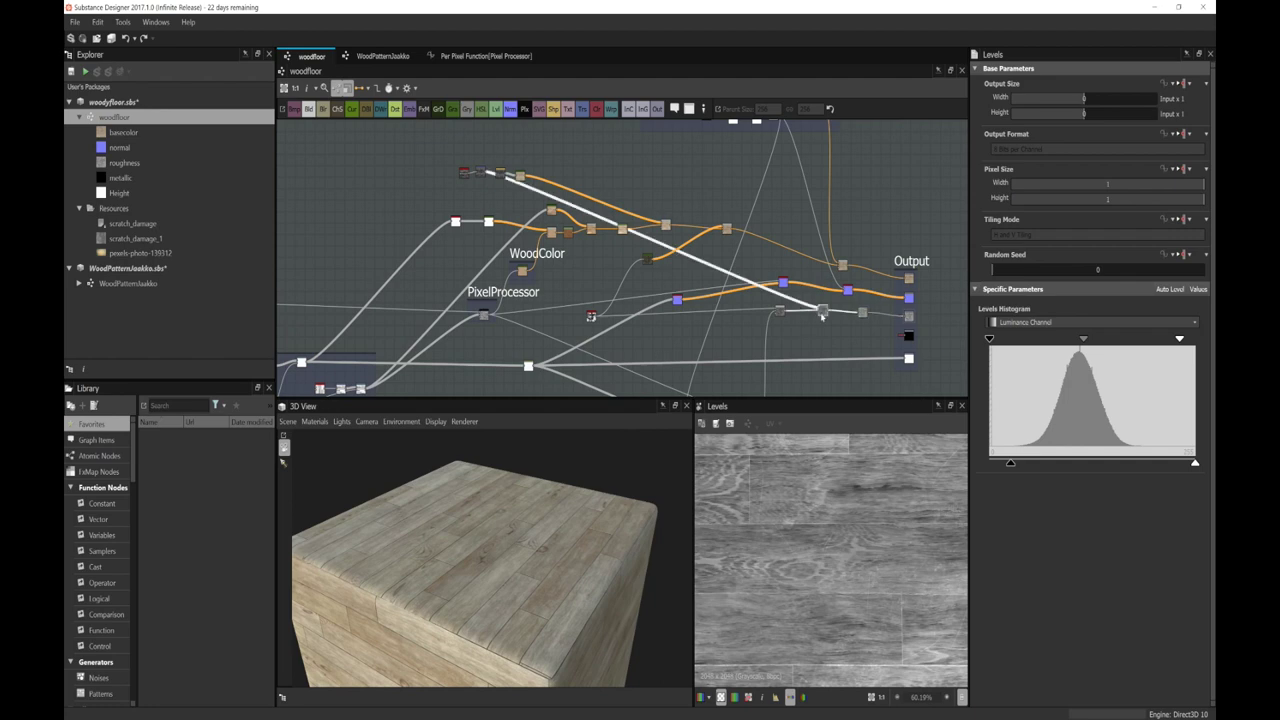
Step: Insert a Blend between the Add Blend and the roughness Levels, and connect the combined scratches to its foreground input
key(space)
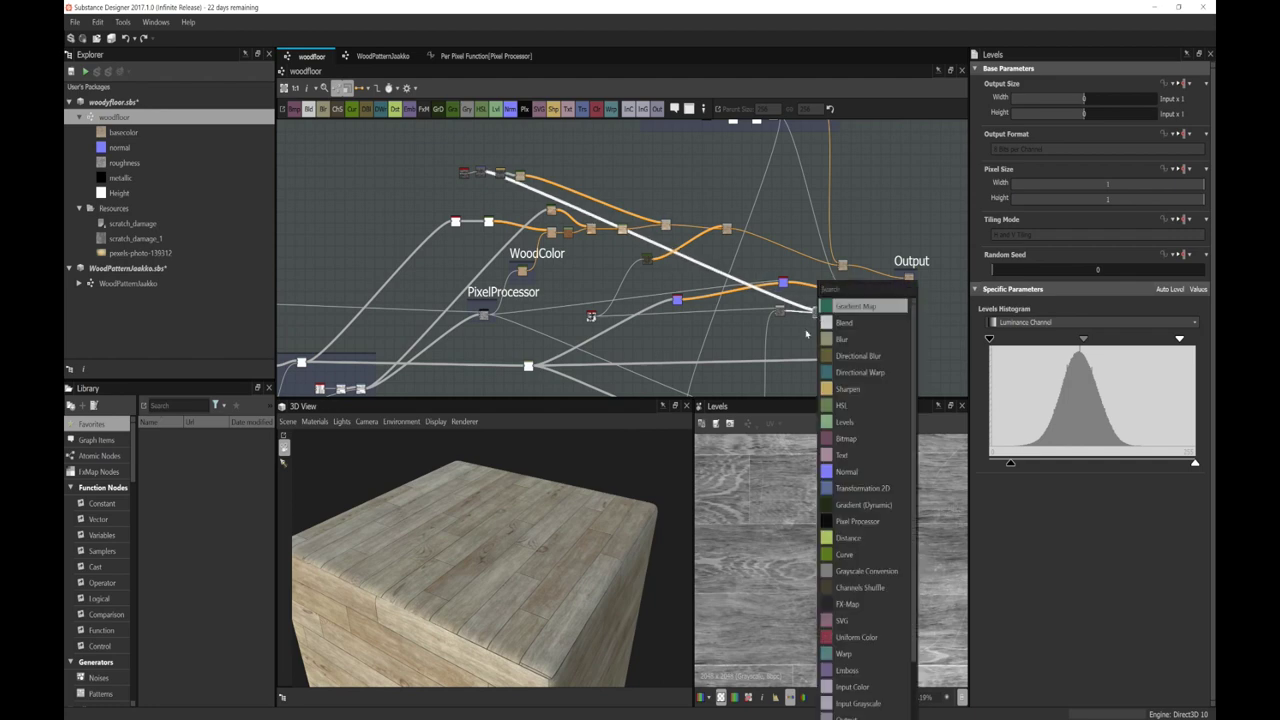
click(818, 314)
key(space)
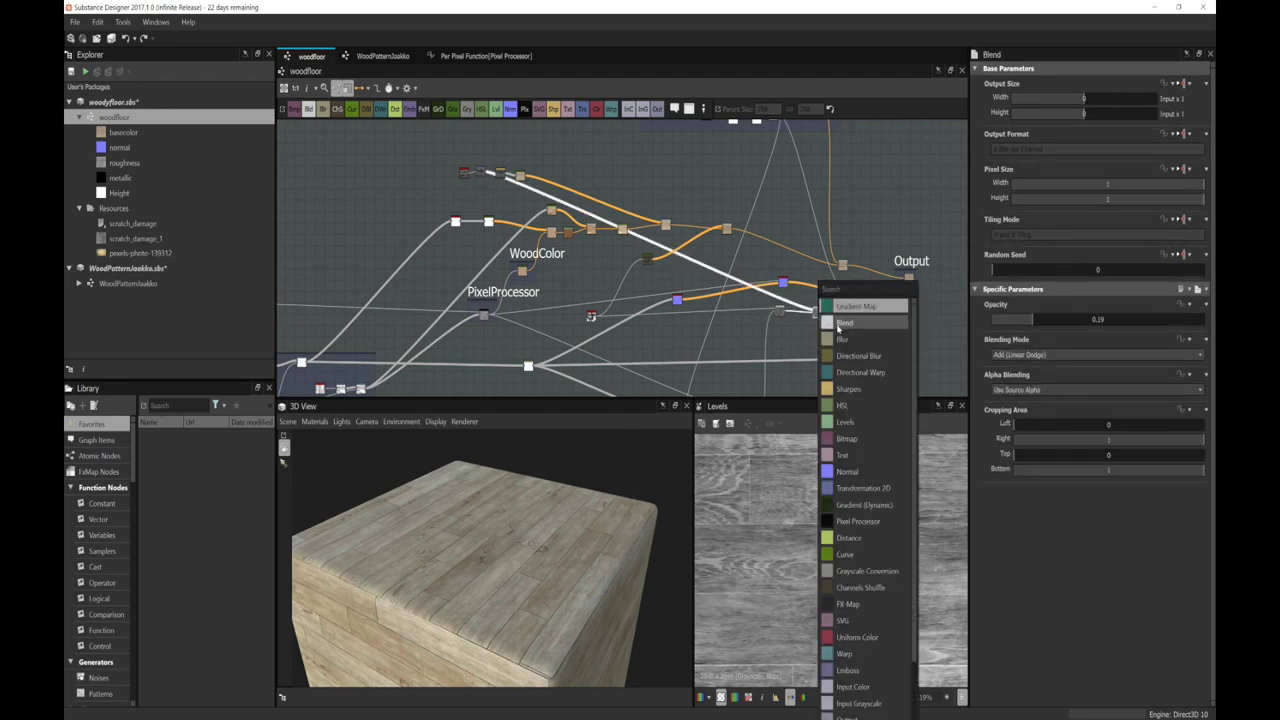
click(836, 322)
middle_drag(837, 211, 824, 263)
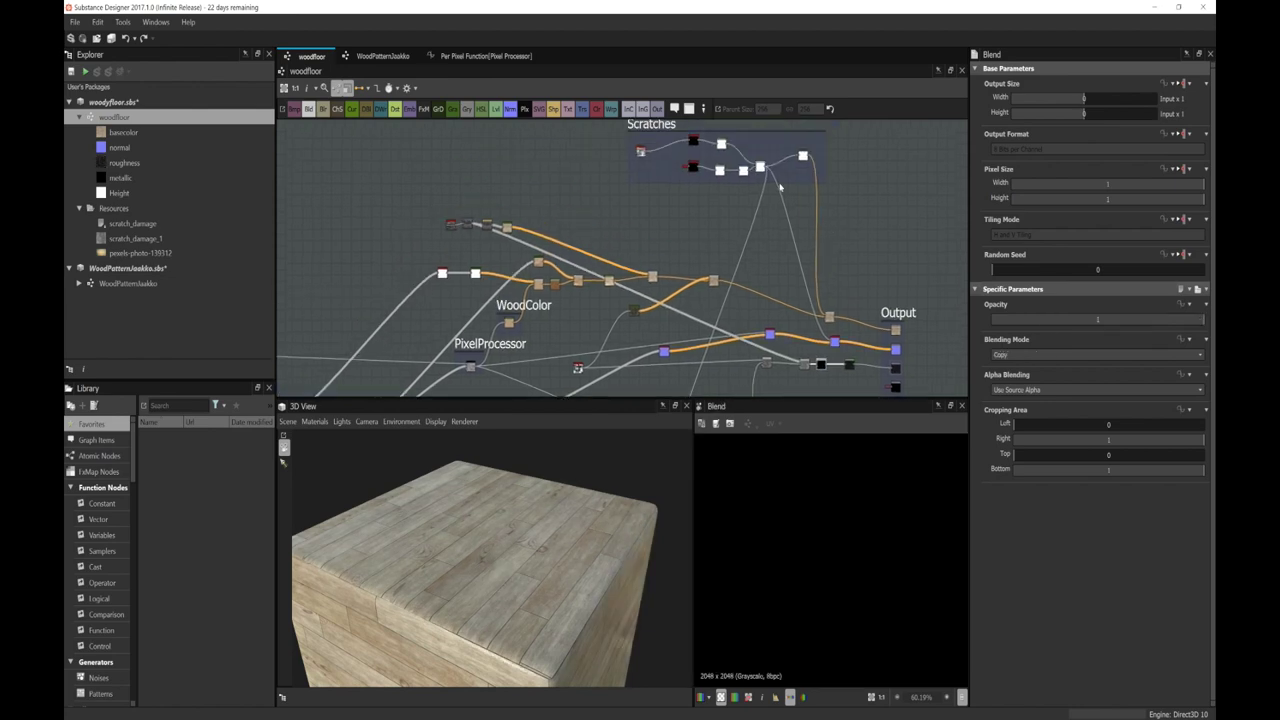
click(761, 168)
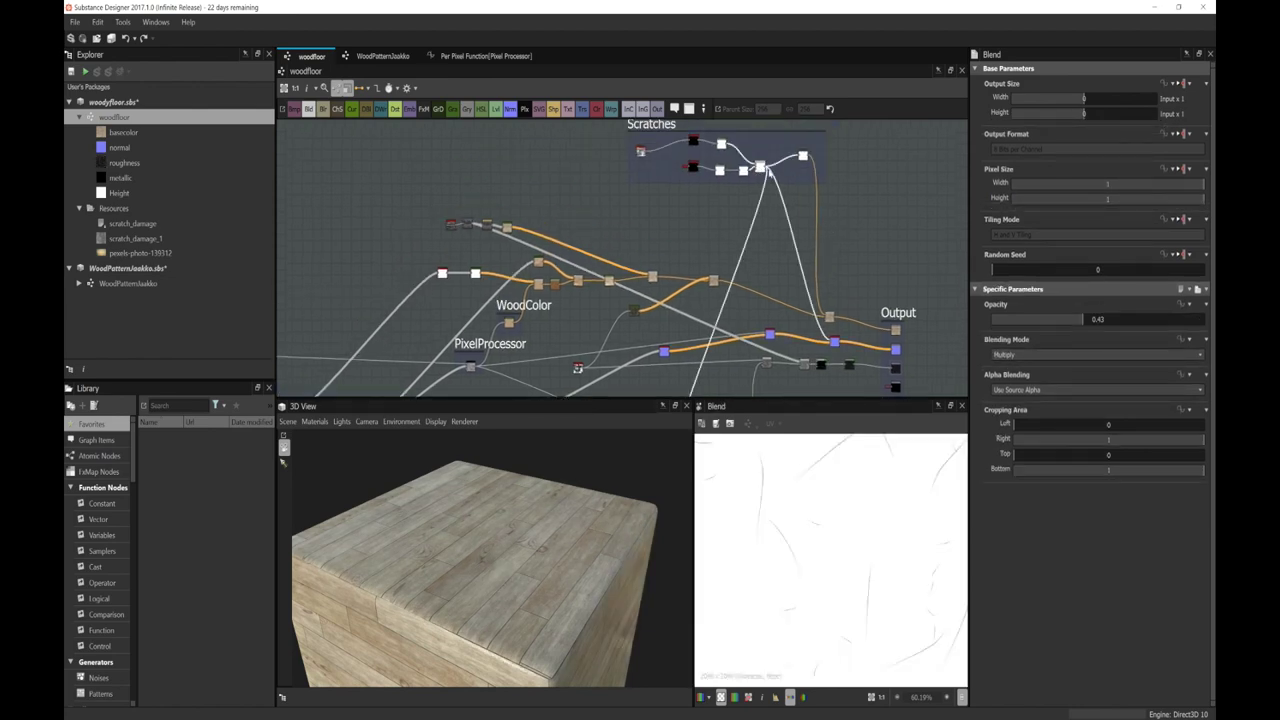
drag(768, 168, 821, 365)
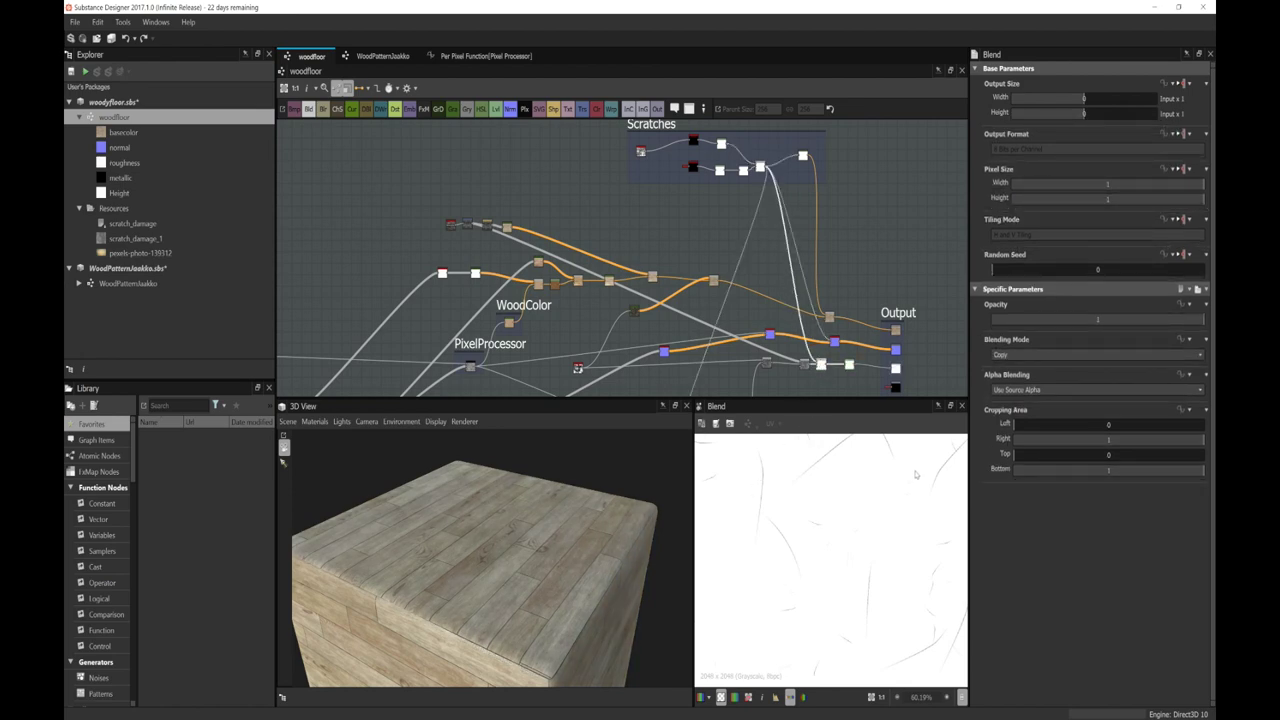
Step: Set the new scratches Blend in the roughness chain to Divide mode
drag(600, 560, 580, 508)
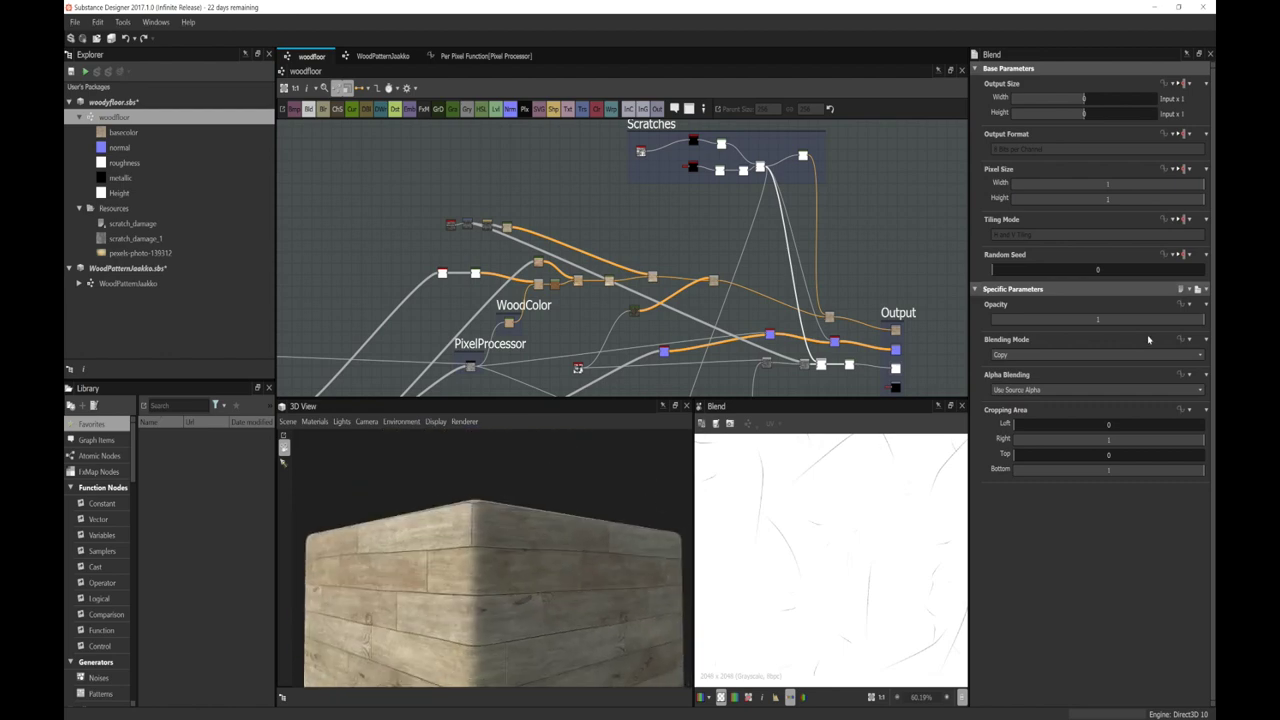
click(1032, 356)
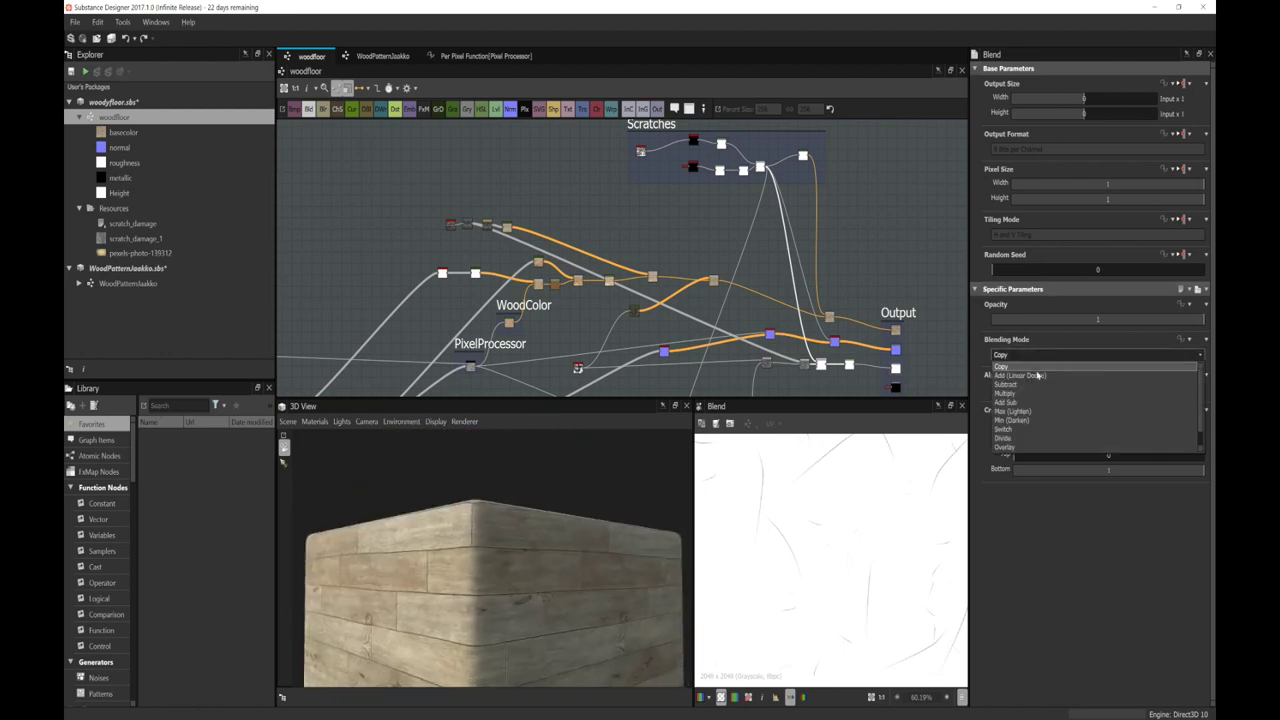
click(1032, 438)
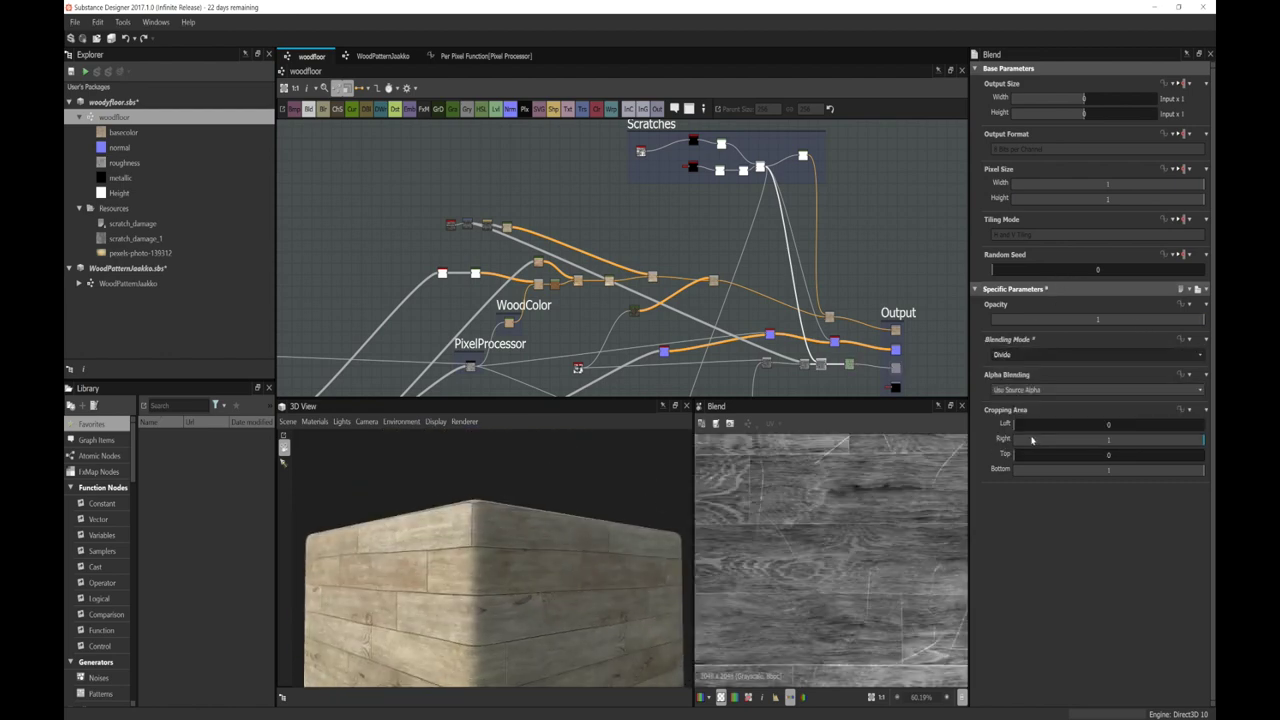
Step: Examine the scratches in the Divide Blend, the roughness Levels node, the roughness output and on the 3D cube
middle_drag(847, 368, 843, 348)
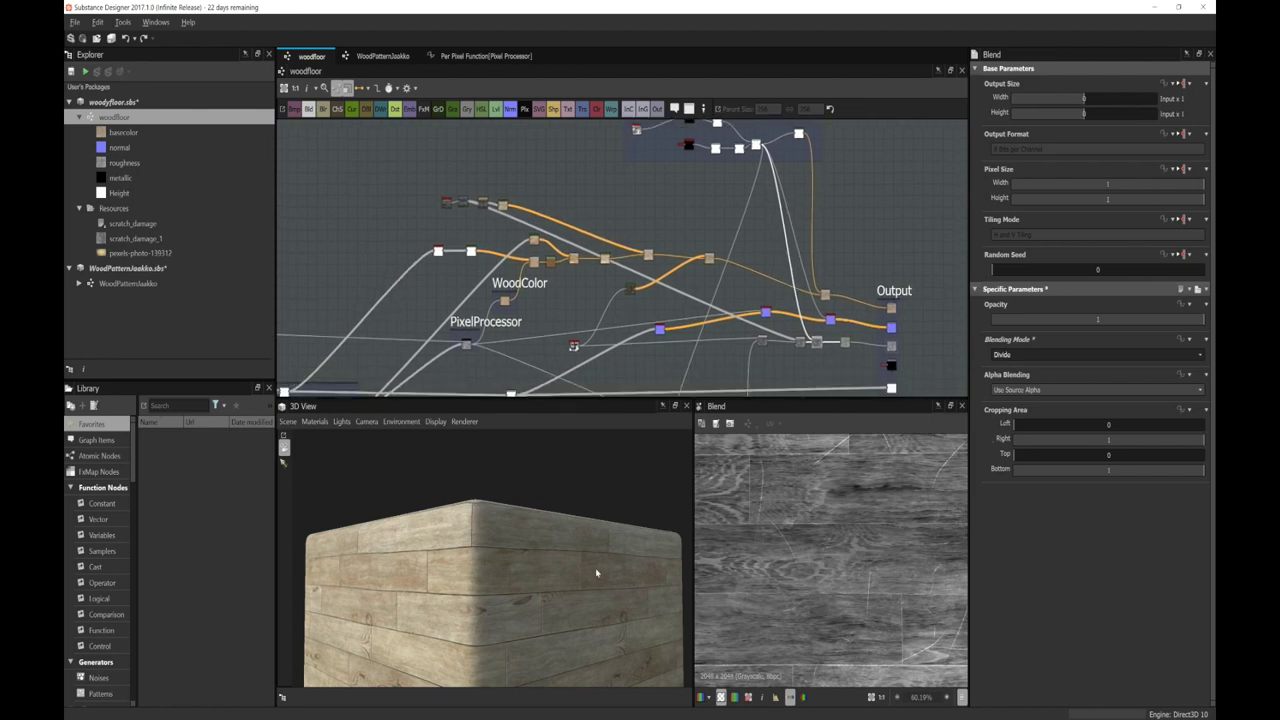
drag(594, 563, 600, 634)
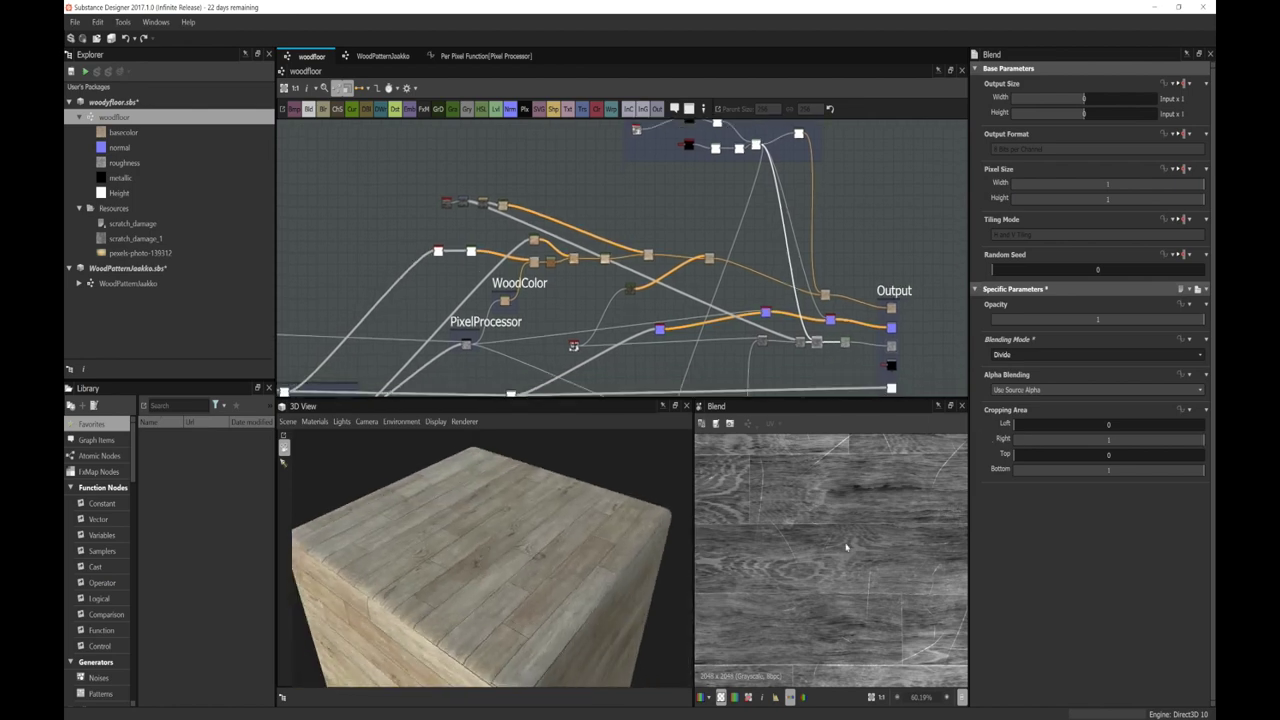
scroll(846, 543, down, 3)
scroll(841, 545, up, 5)
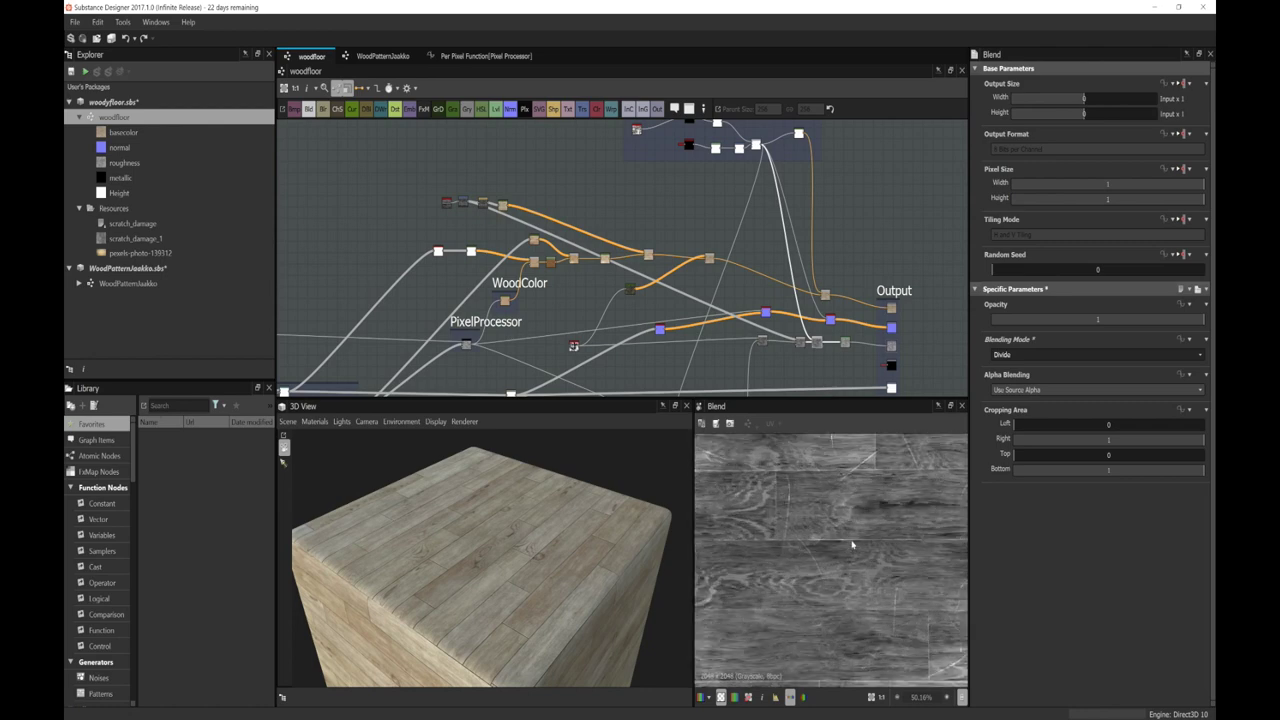
middle_drag(842, 474, 840, 504)
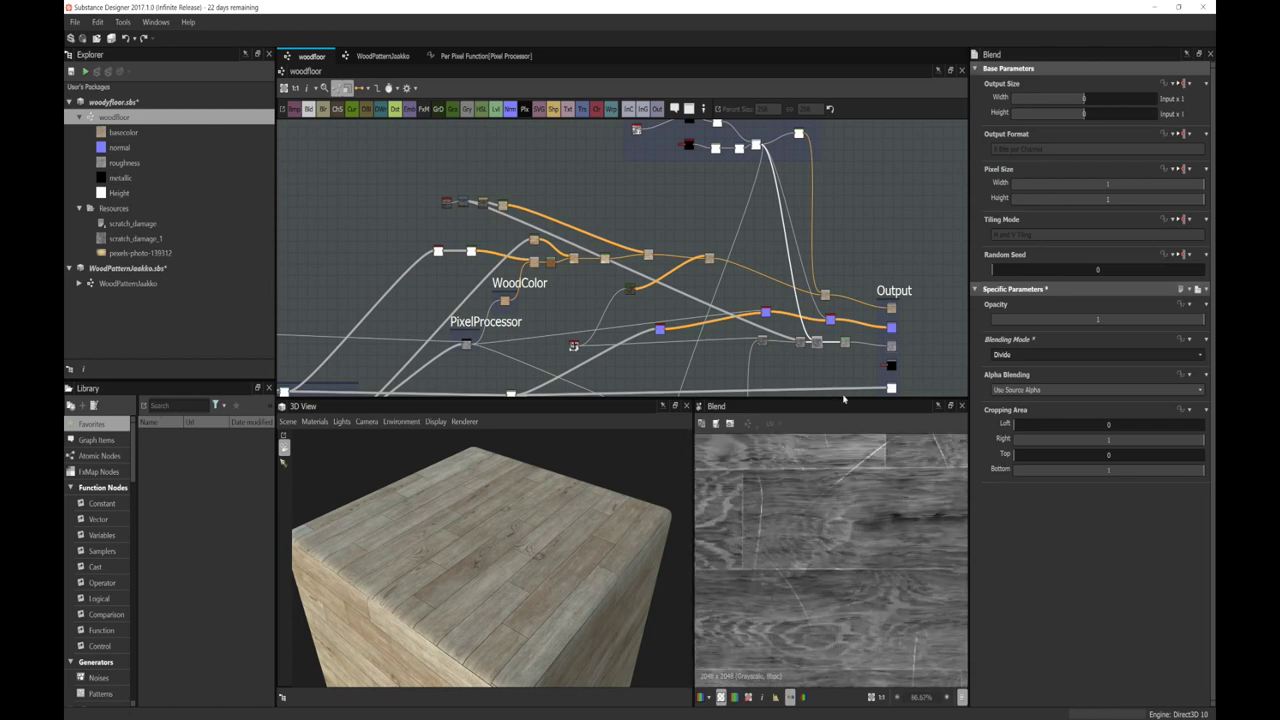
double_click(845, 343)
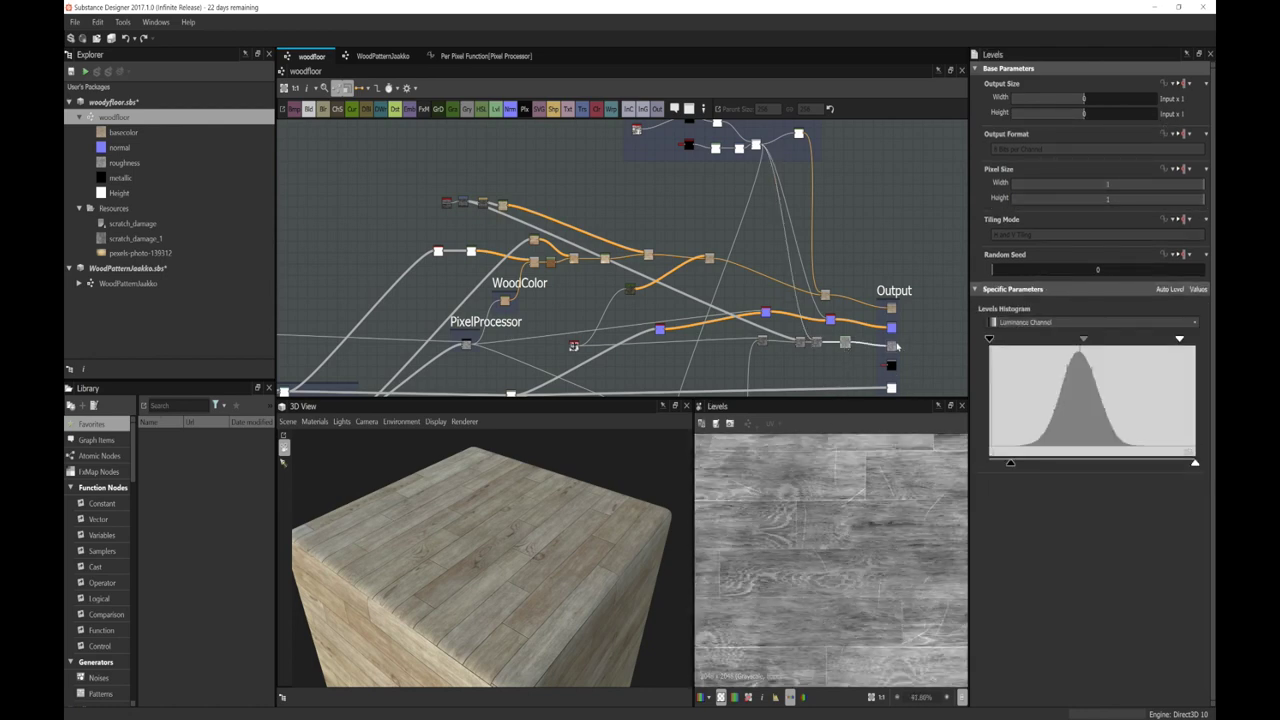
double_click(891, 346)
drag(640, 560, 815, 472)
Step: Preview the Height output and compare its plank gaps with the planks on the 3D cube
middle_drag(834, 347, 836, 274)
double_click(894, 316)
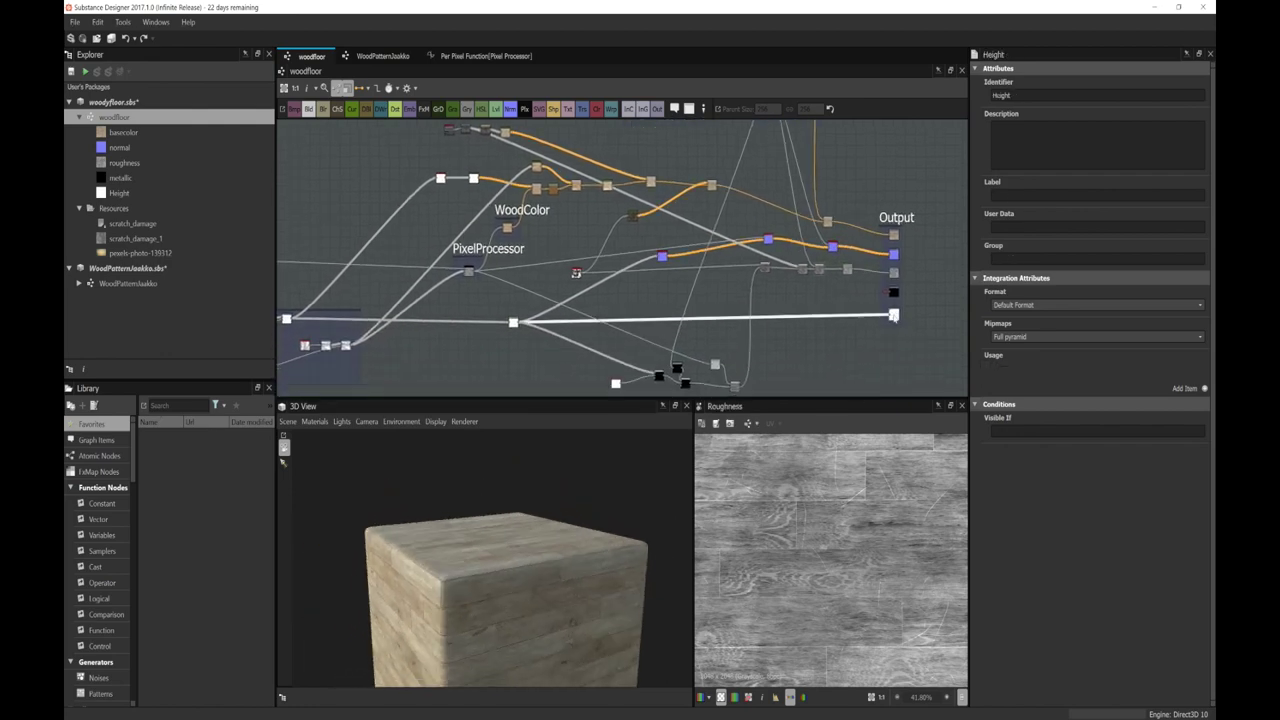
scroll(846, 486, up, 1)
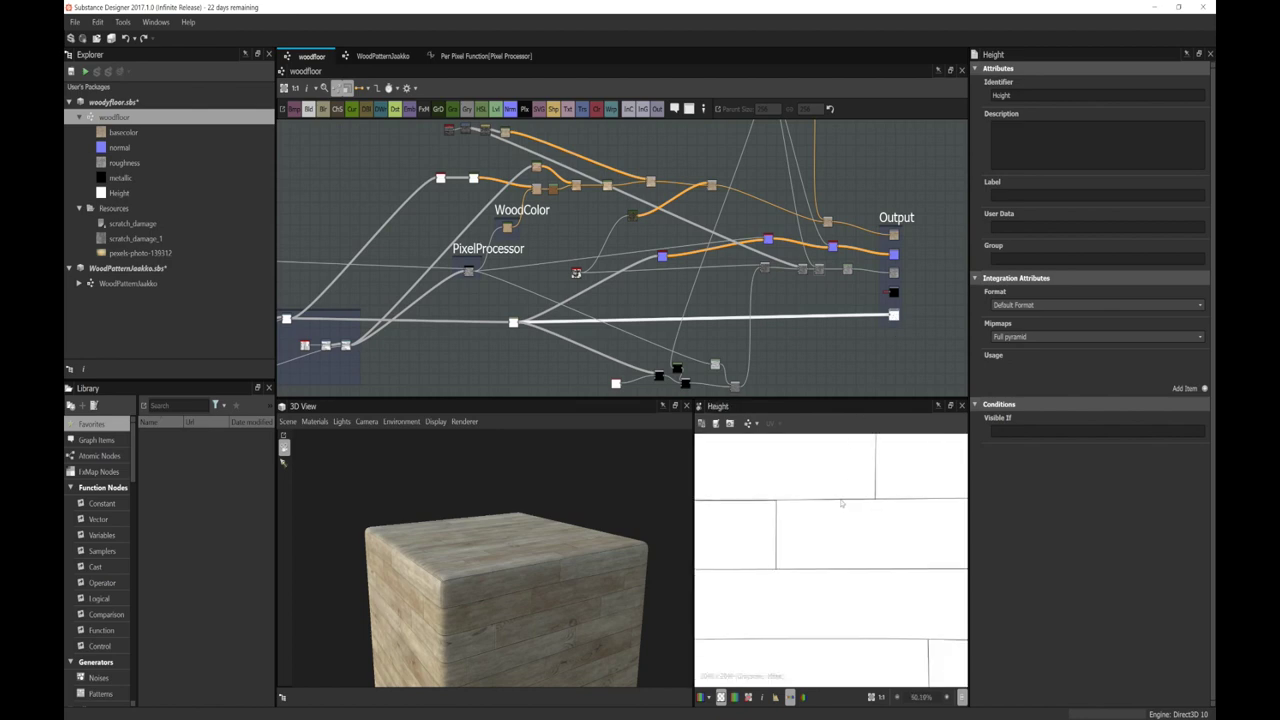
drag(660, 550, 594, 575)
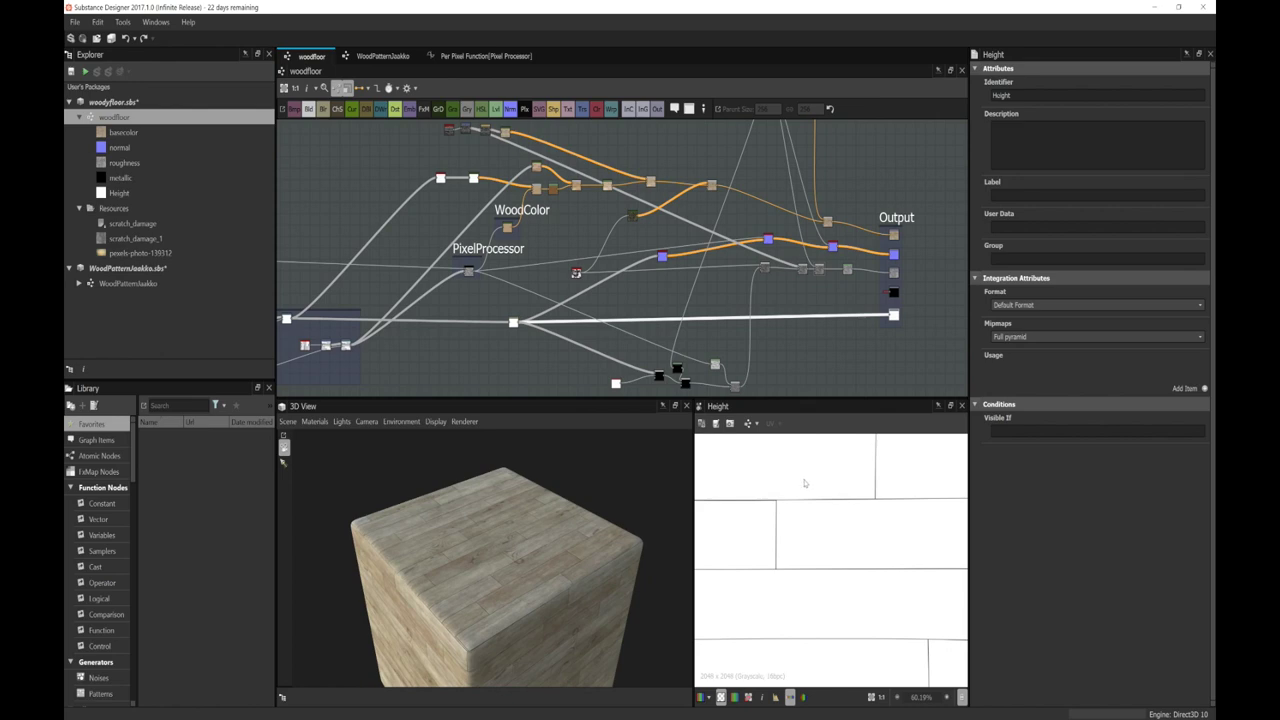
scroll(845, 505, up, 2)
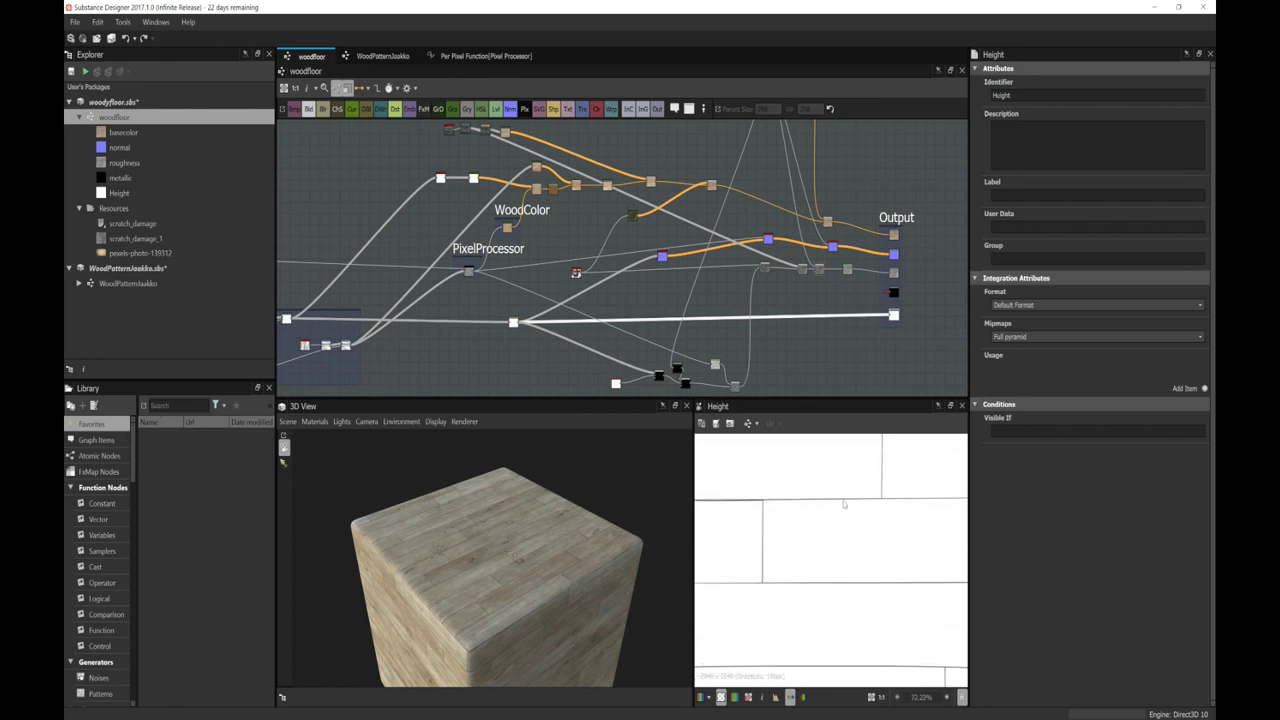
scroll(831, 474, up, 1)
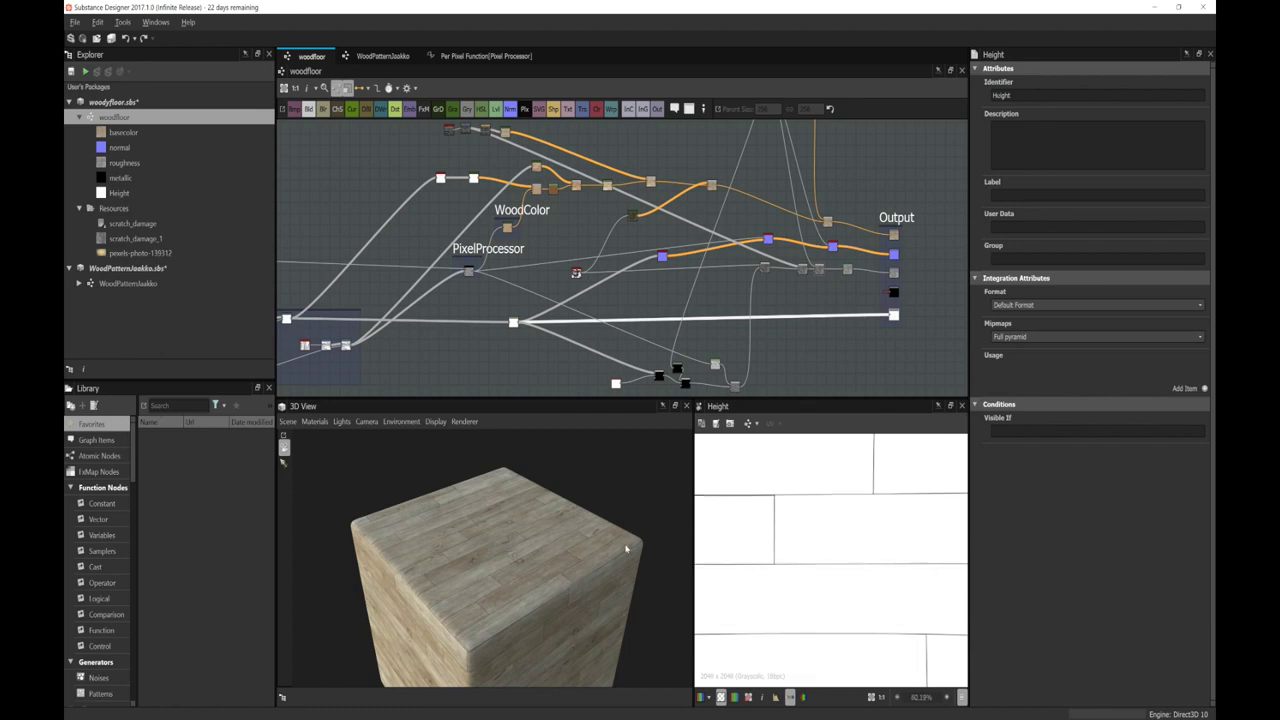
mouse_move(626, 549)
mouse_down()
mouse_move(608, 523)
mouse_move(606, 563)
mouse_move(645, 543)
mouse_up()
scroll(608, 523, up, 2)
scroll(633, 563, up, 2)
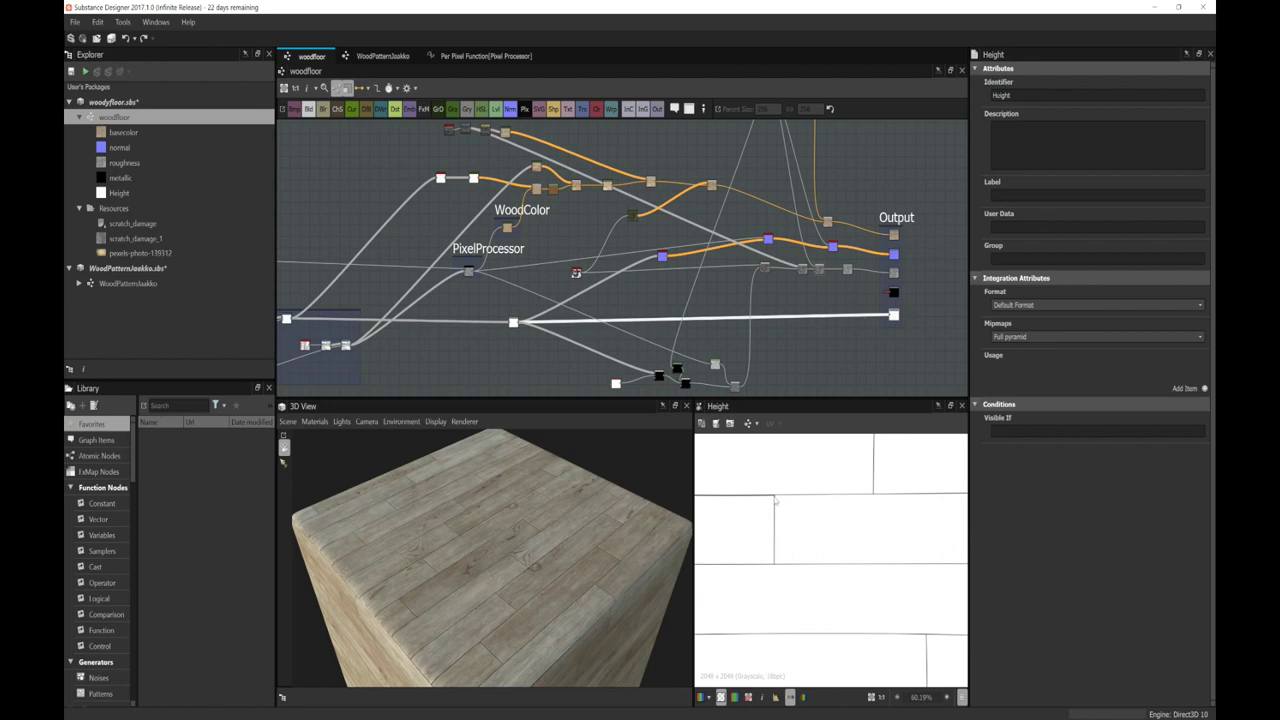
scroll(587, 558, up, 5)
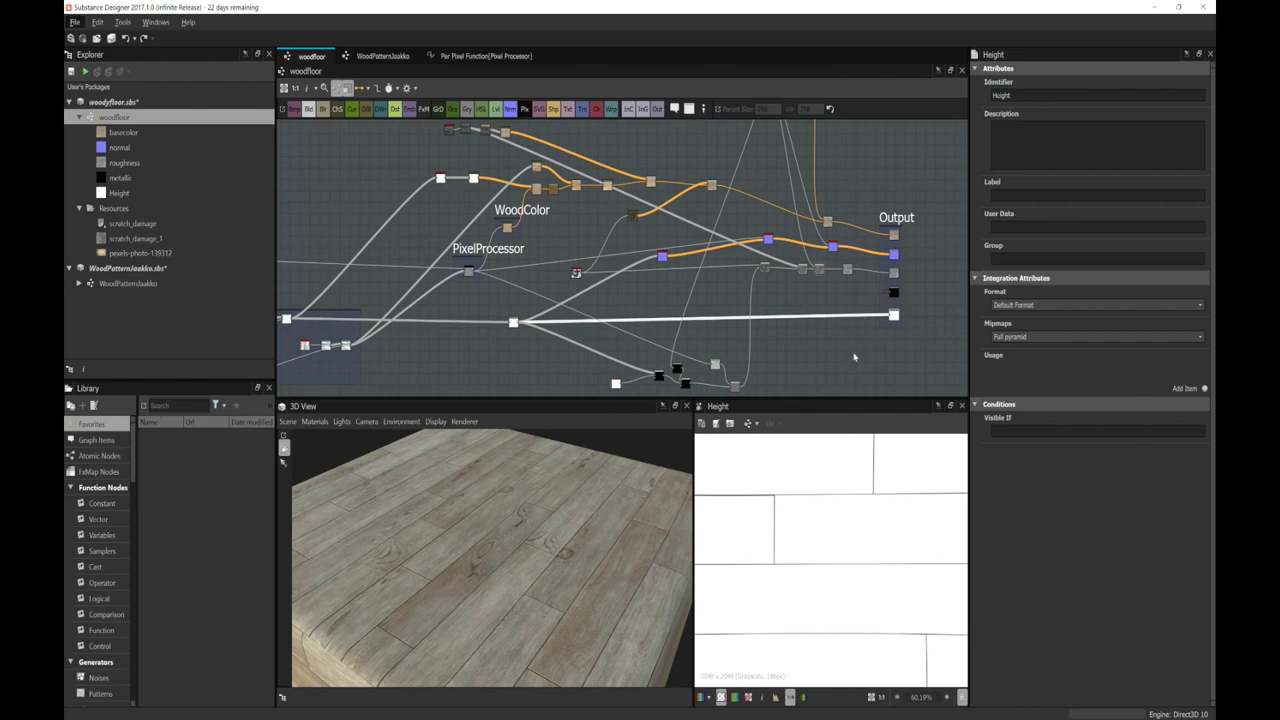
Step: Preview grunge_map_007 and the Multiply Blend that mixes it into the roughness chain
scroll(856, 356, down, 3)
scroll(858, 355, down, 2)
double_click(774, 142)
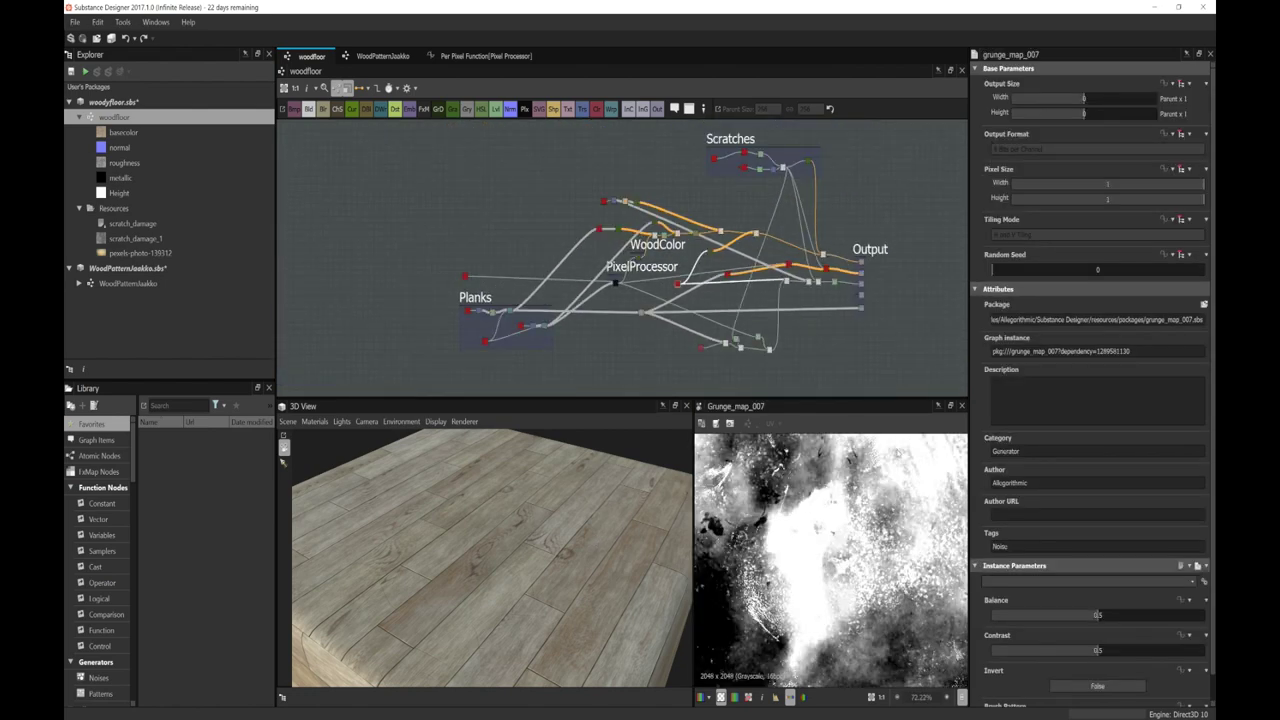
scroll(815, 380, up, 2)
scroll(815, 380, up, 3)
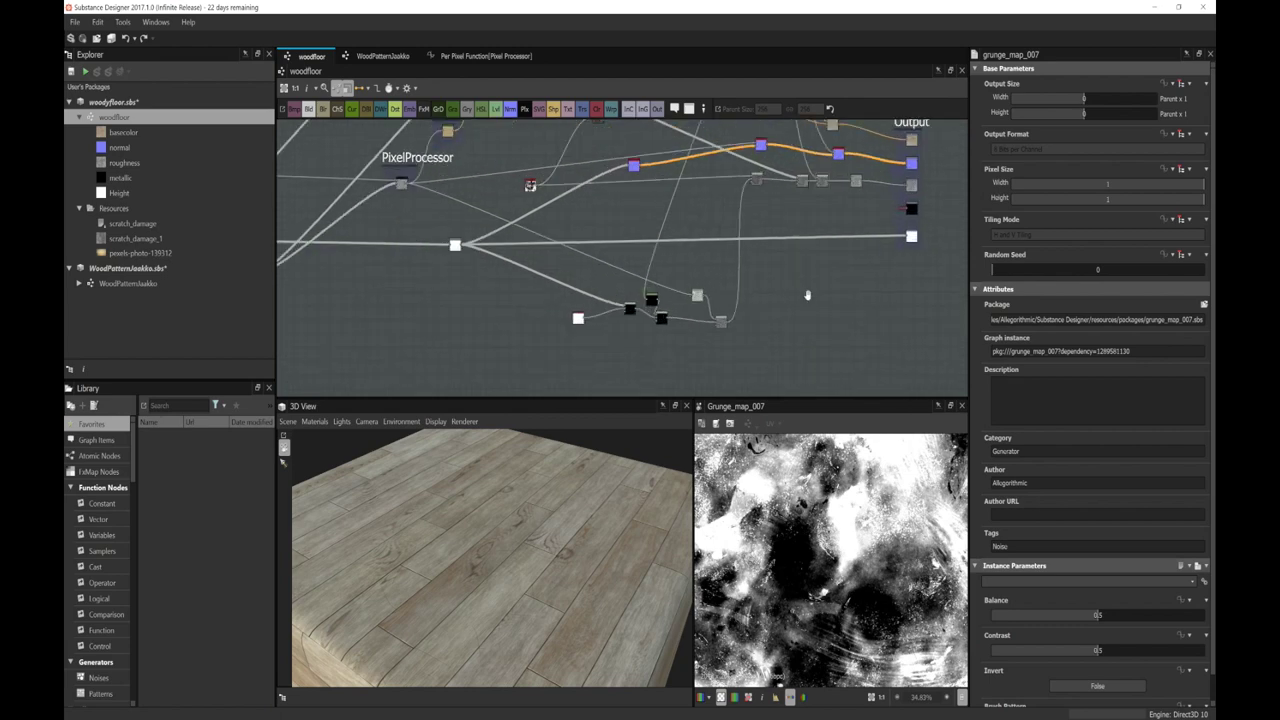
middle_drag(762, 197, 772, 263)
double_click(767, 246)
scroll(723, 280, down, 2)
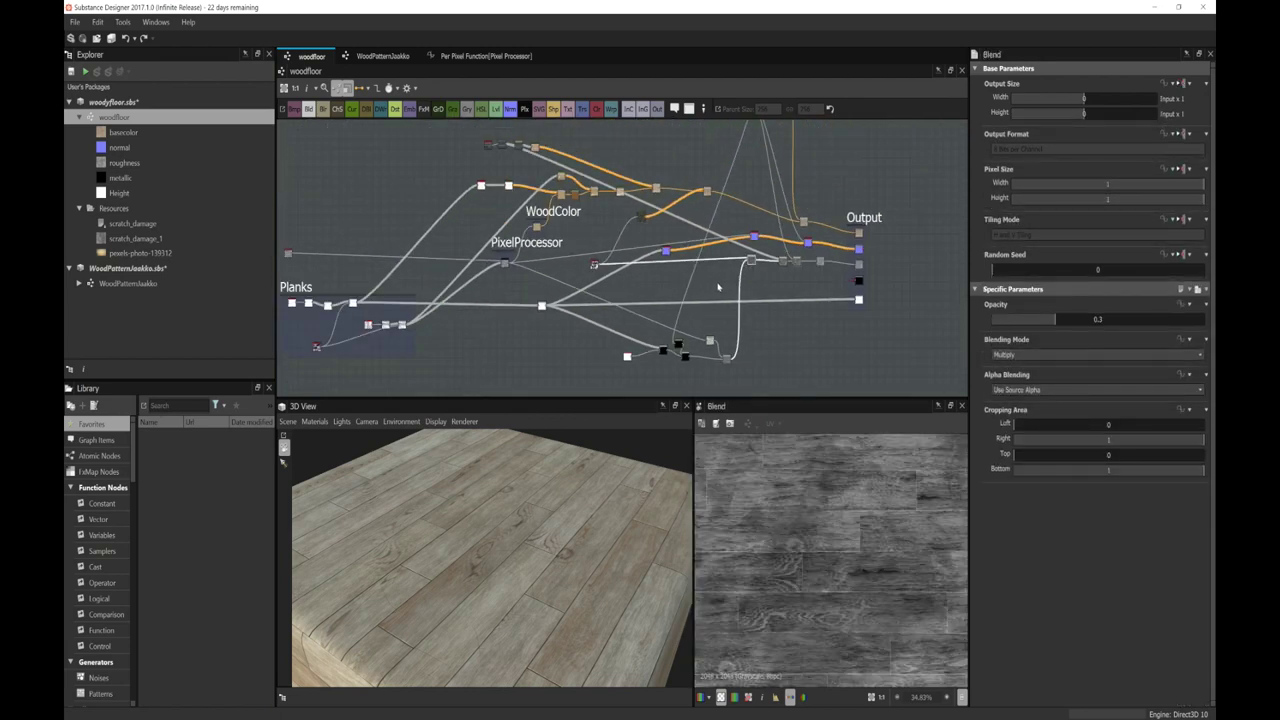
Step: Return to grunge_map_007 and preview the Copy Blend that mixes its gradient into the base colour
scroll(700, 300, up, 3)
middle_drag(605, 287, 718, 298)
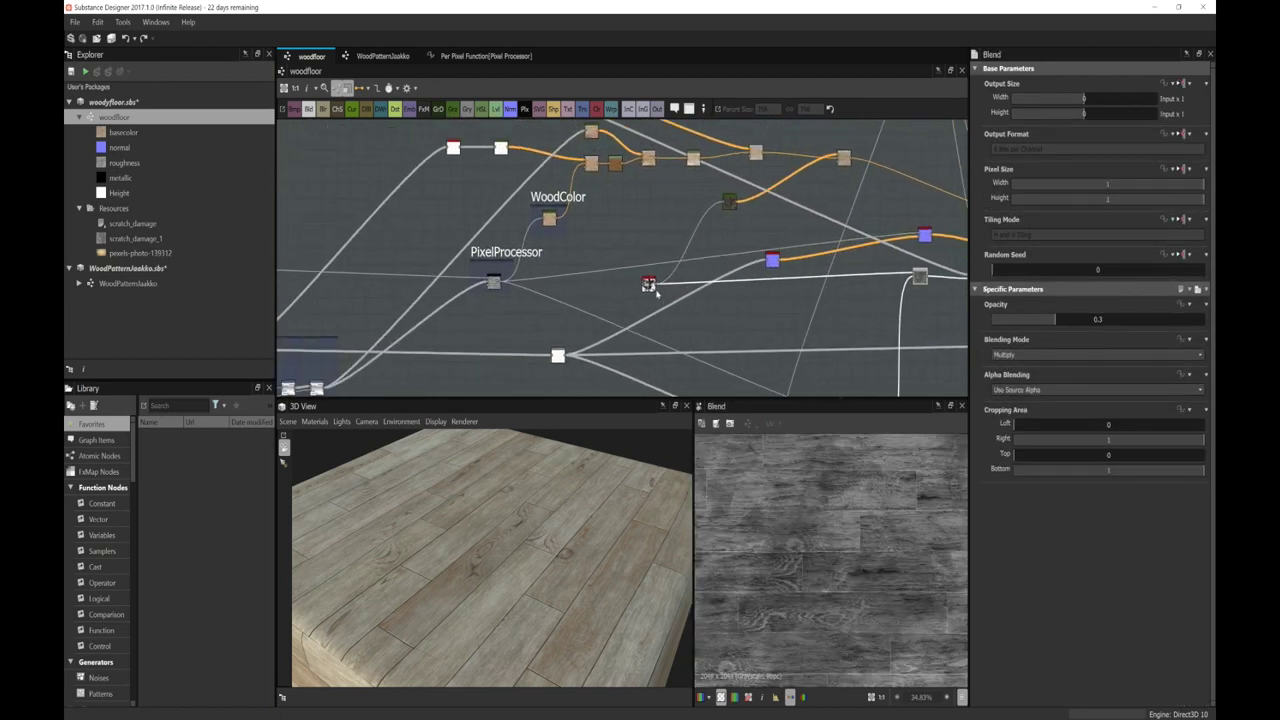
double_click(648, 284)
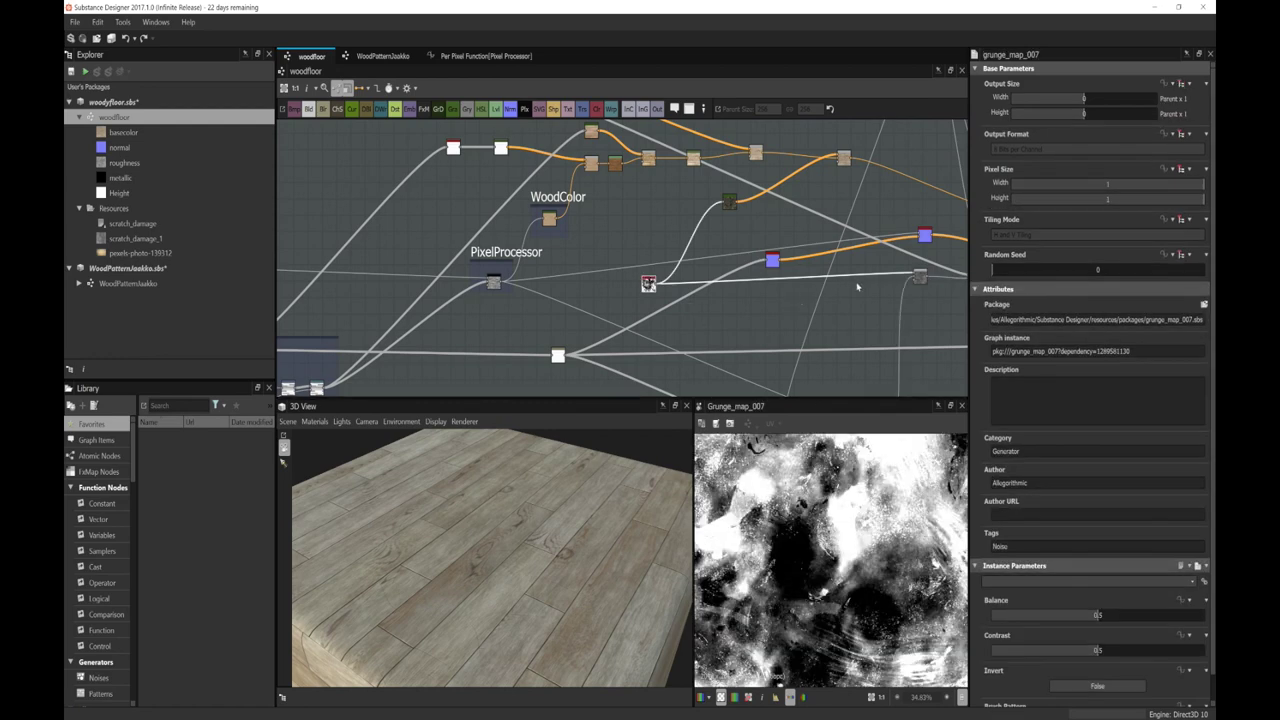
middle_drag(834, 202, 768, 243)
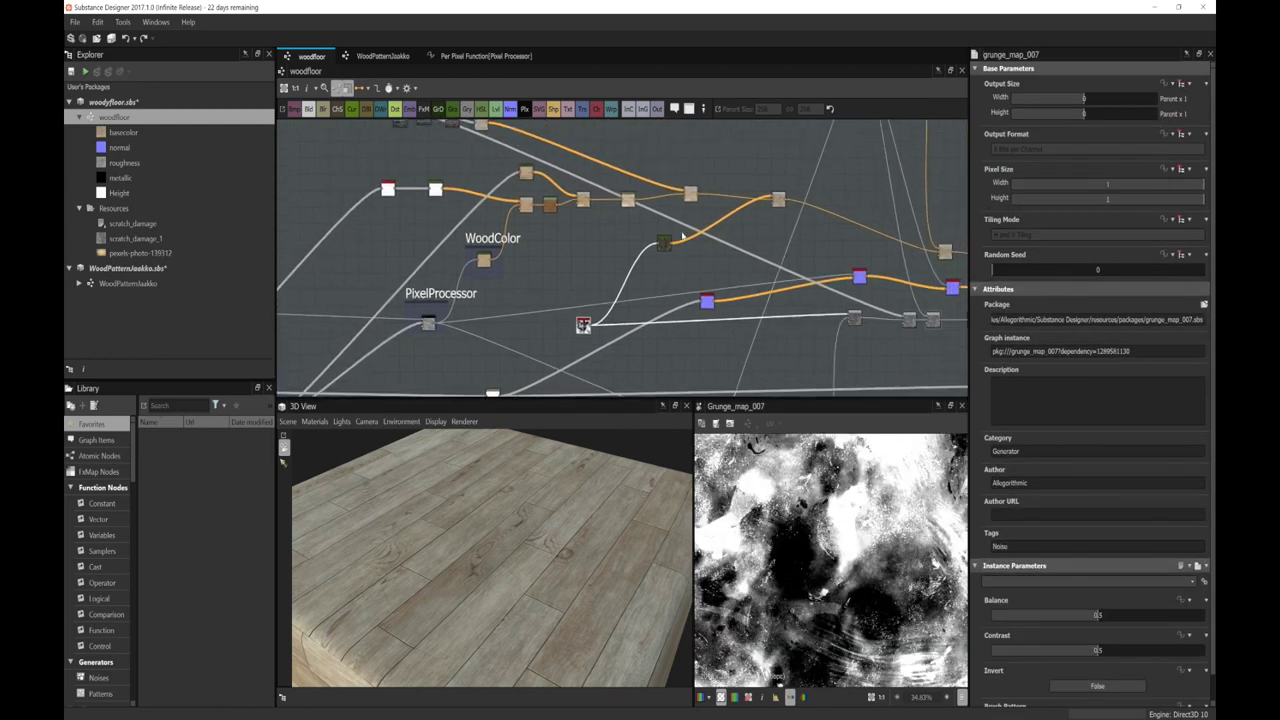
double_click(777, 200)
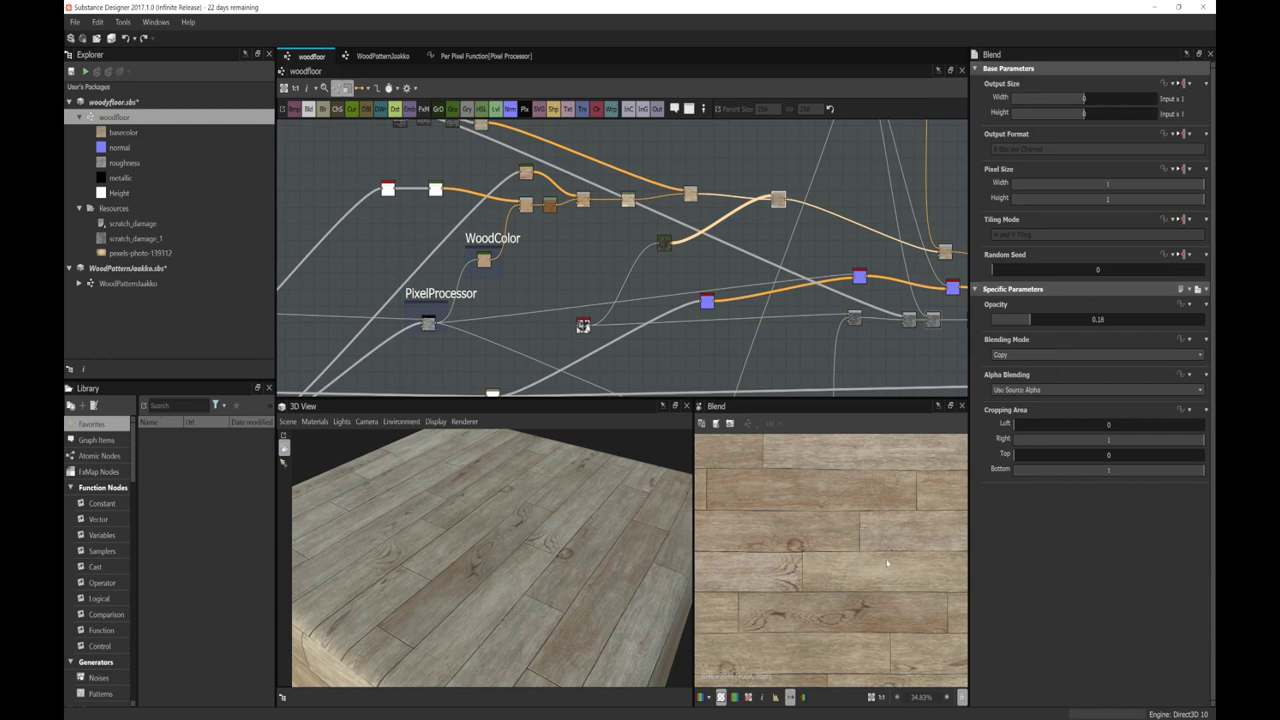
scroll(835, 540, down, 3)
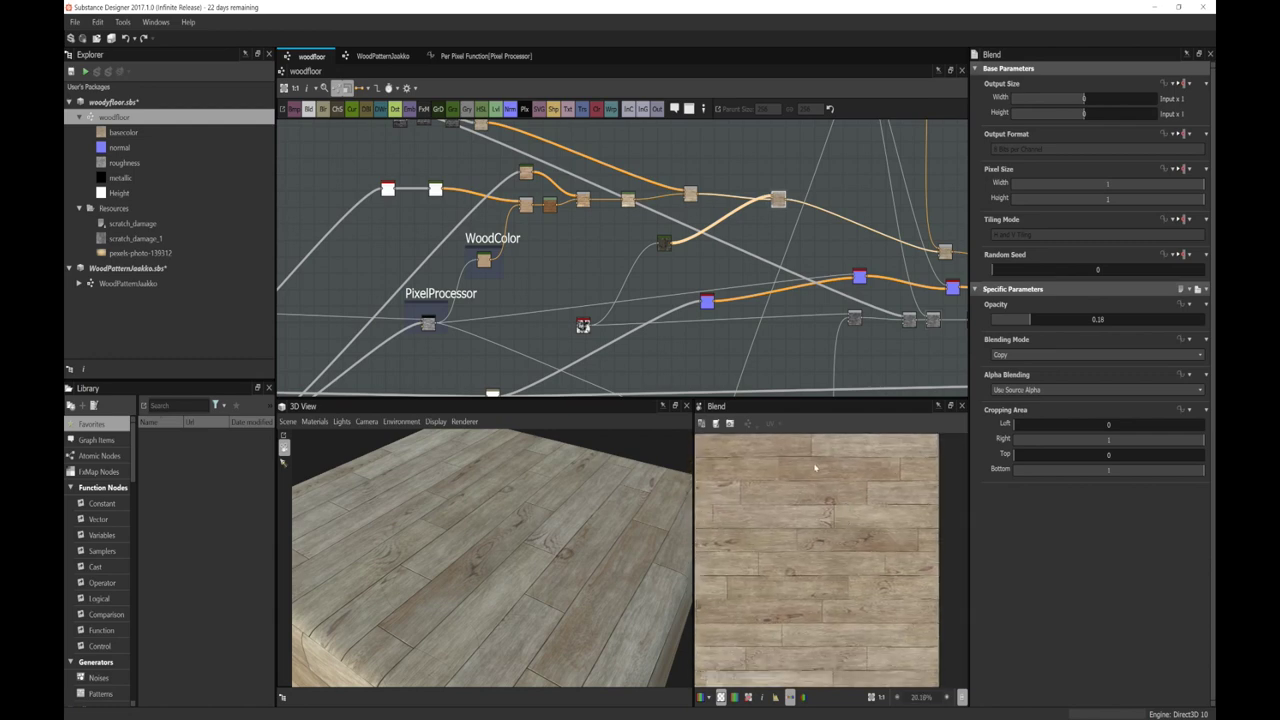
Step: Preview grunge_map_007 and the Multiply Blend it feeds, inspecting the darkened roughness pattern at different scales
scroll(815, 467, up, 1)
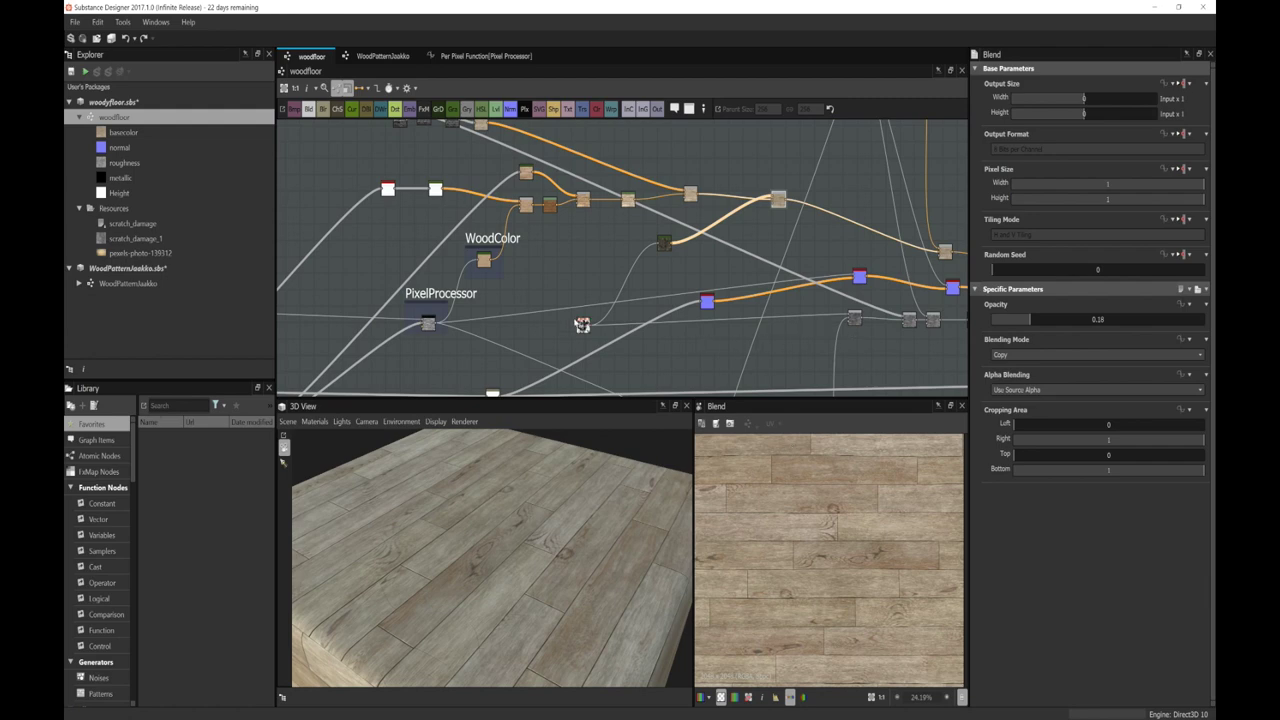
double_click(583, 325)
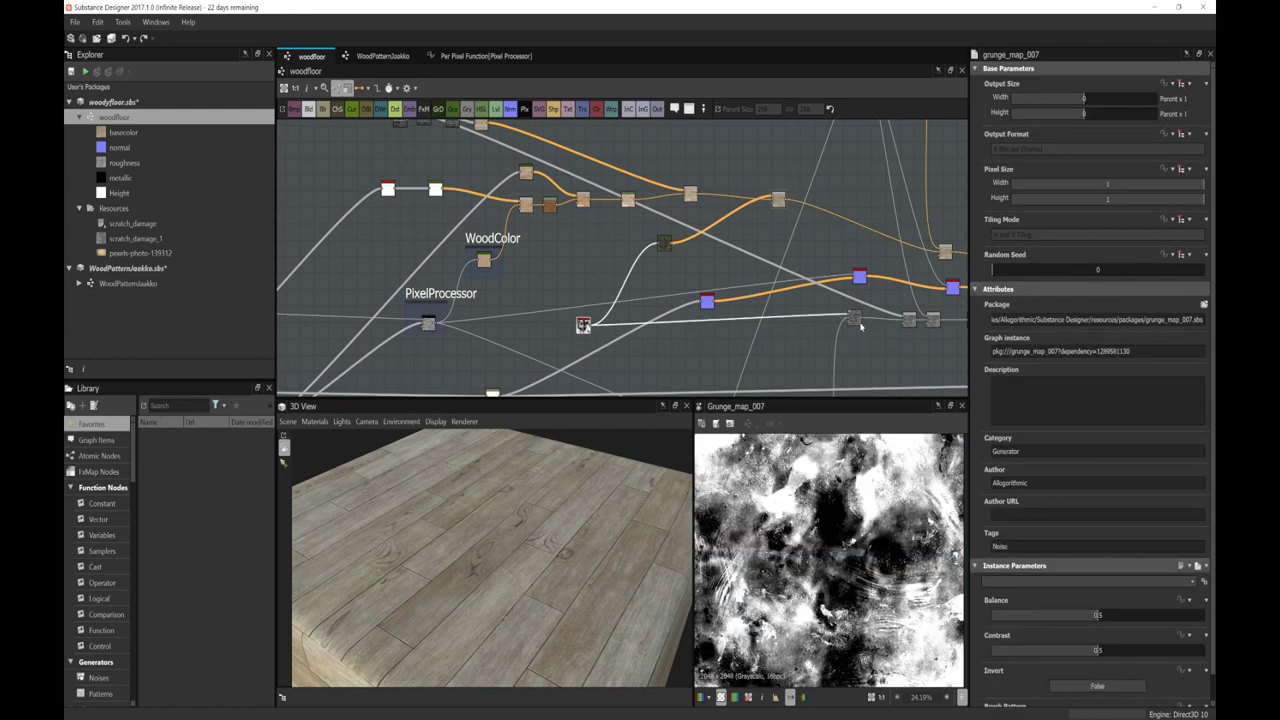
double_click(855, 318)
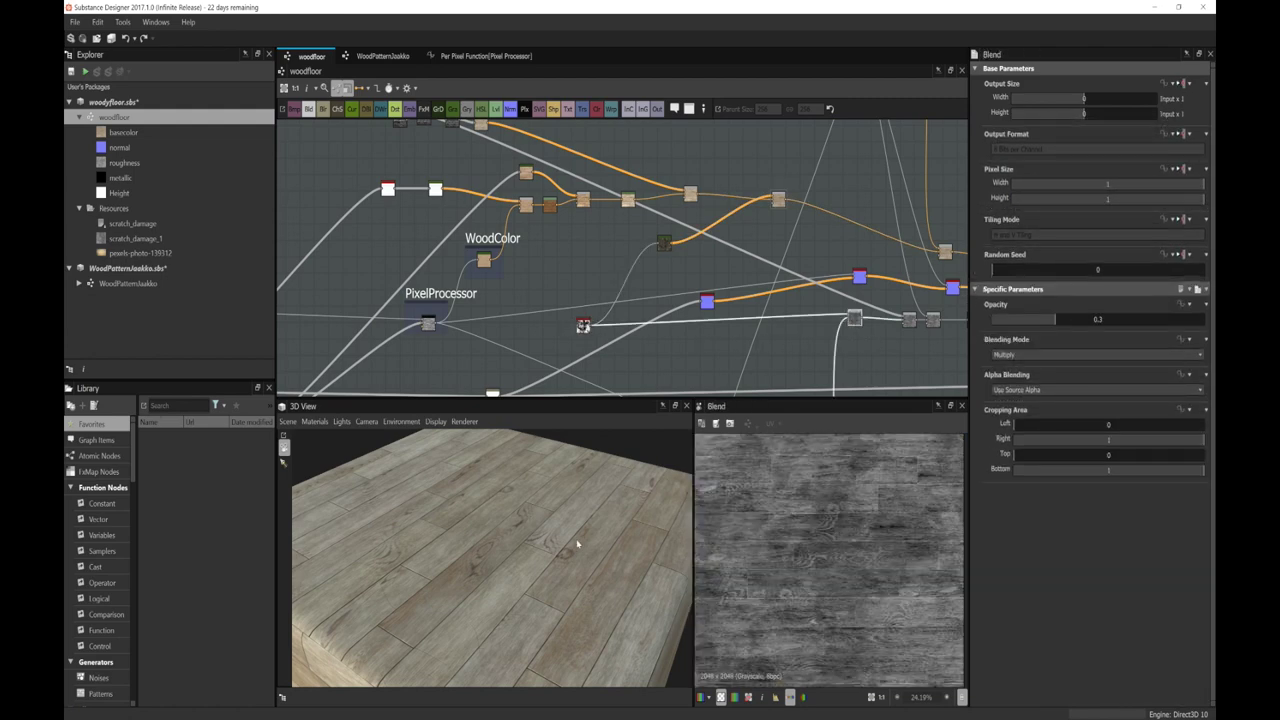
mouse_move(577, 544)
mouse_down()
mouse_move(600, 543)
mouse_move(586, 557)
mouse_up()
scroll(782, 567, down, 3)
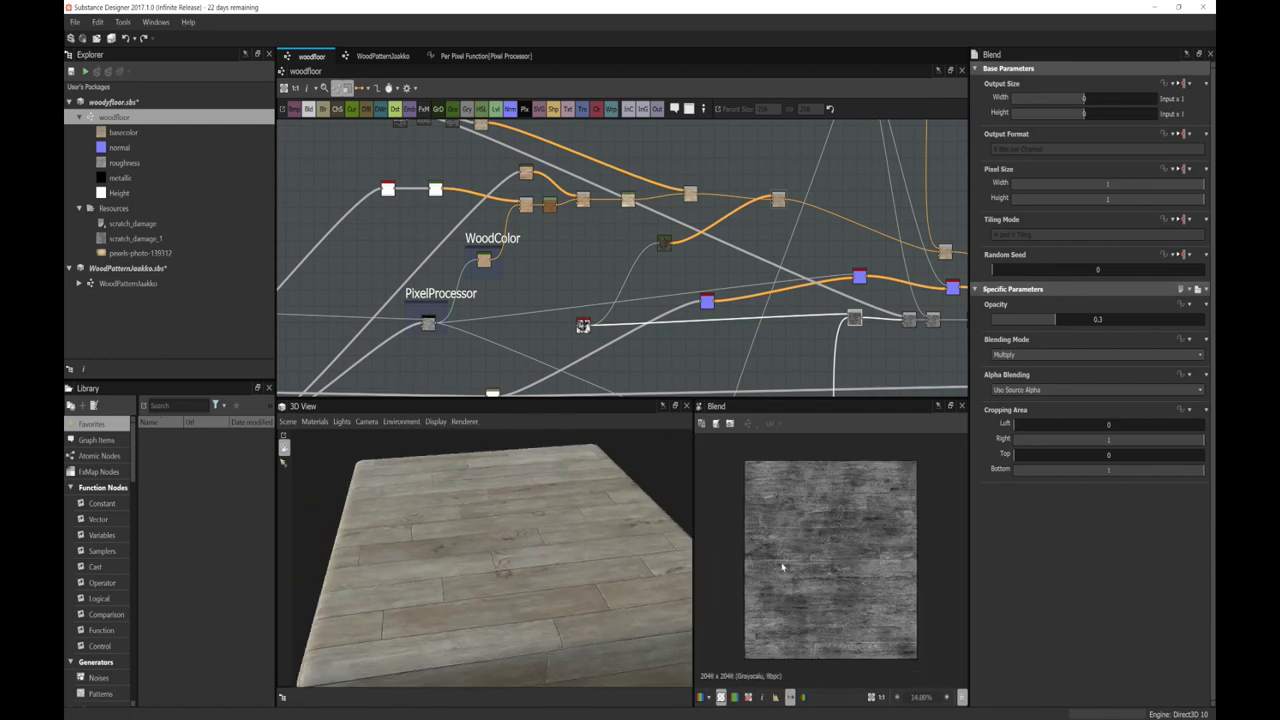
scroll(782, 567, up, 3)
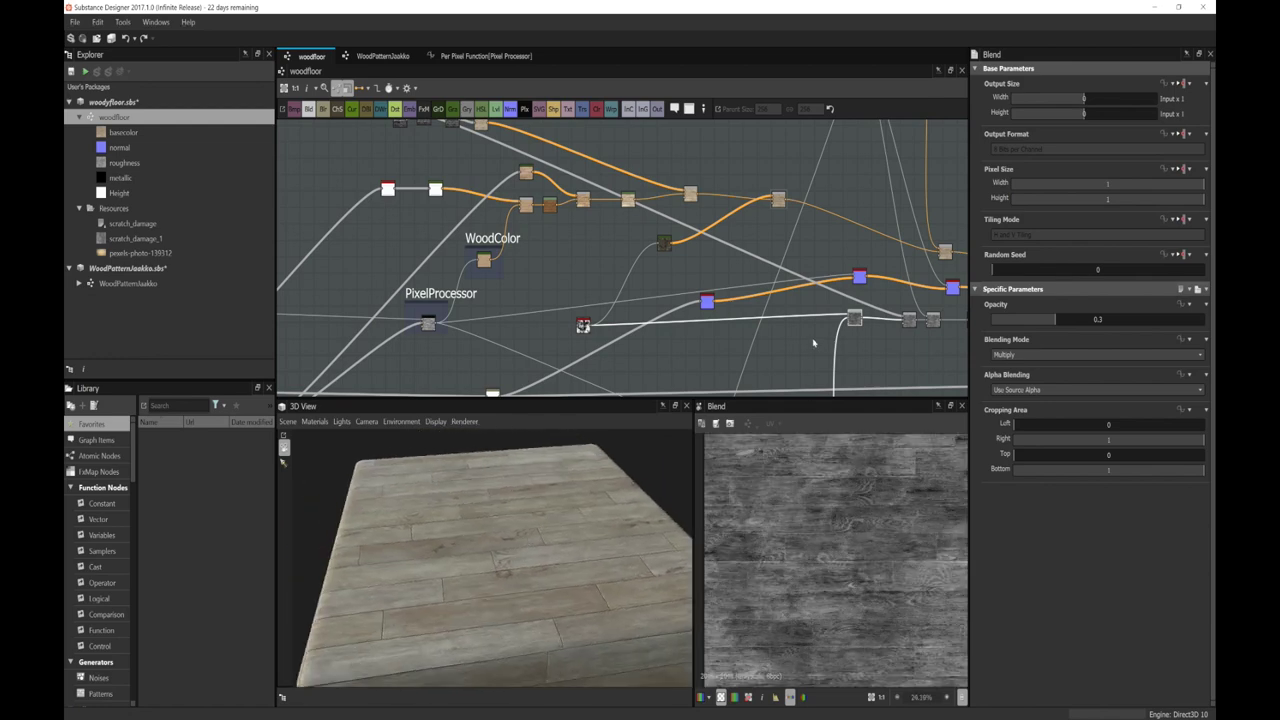
Step: Examine the roughness reflections on the 3D cube from several angles and distances, highlighting the next Blend in the roughness chain
drag(660, 562, 549, 513)
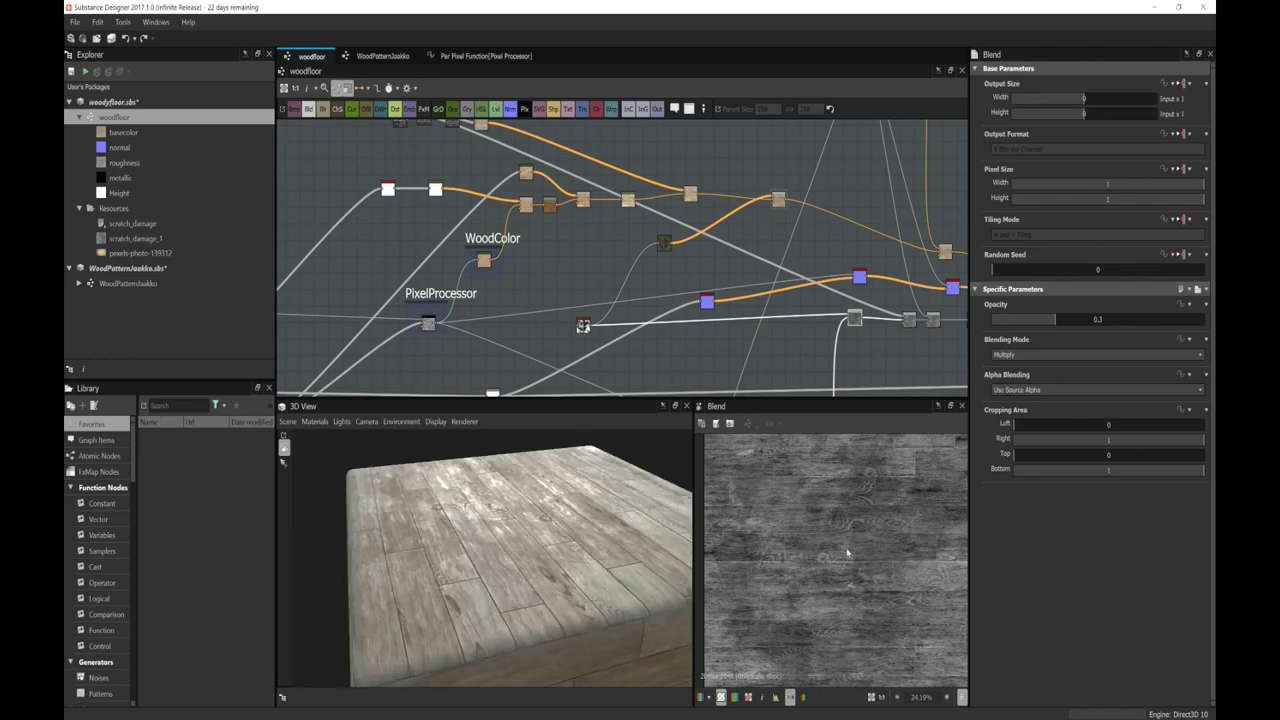
drag(632, 523, 731, 377)
scroll(731, 377, down, 3)
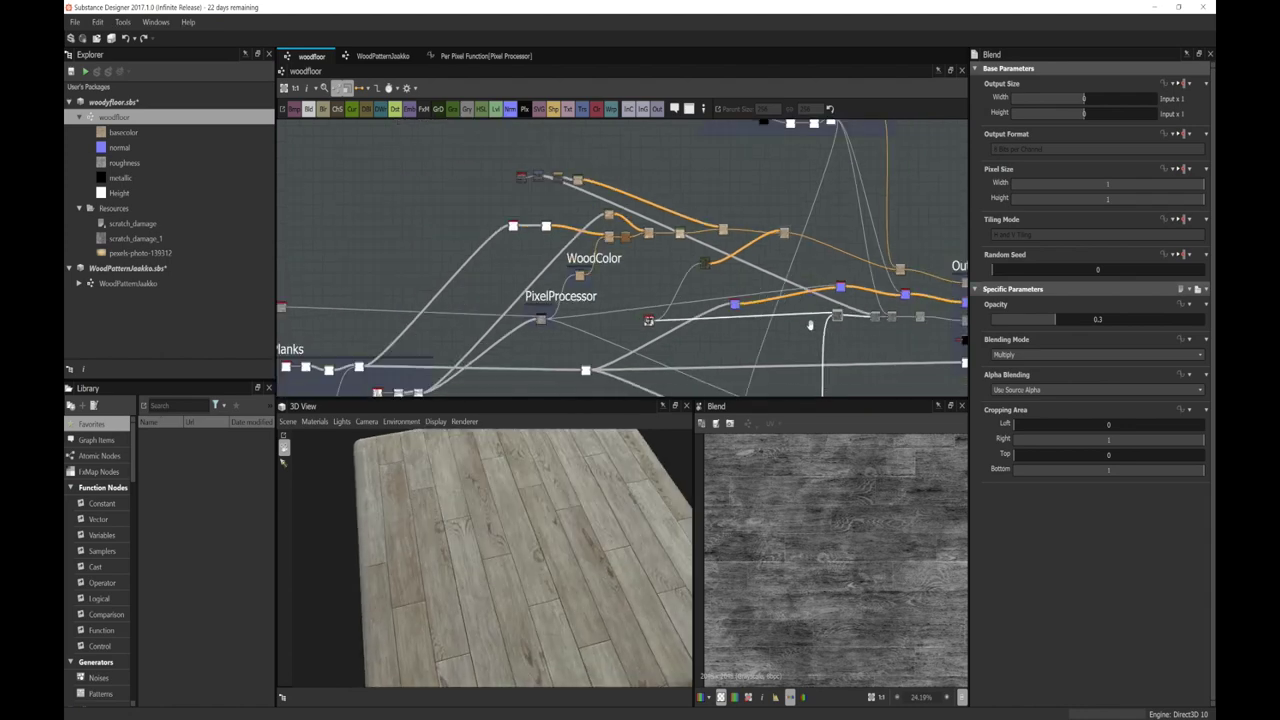
drag(607, 542, 620, 500)
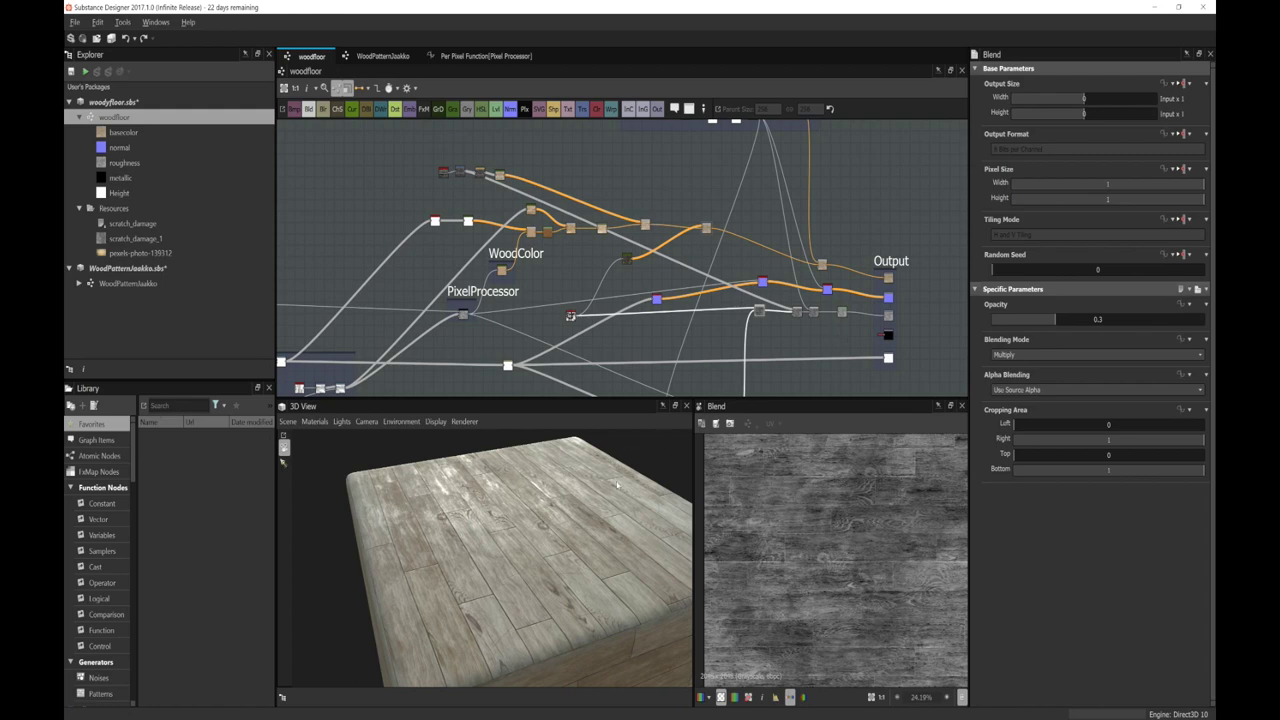
drag(560, 560, 500, 560)
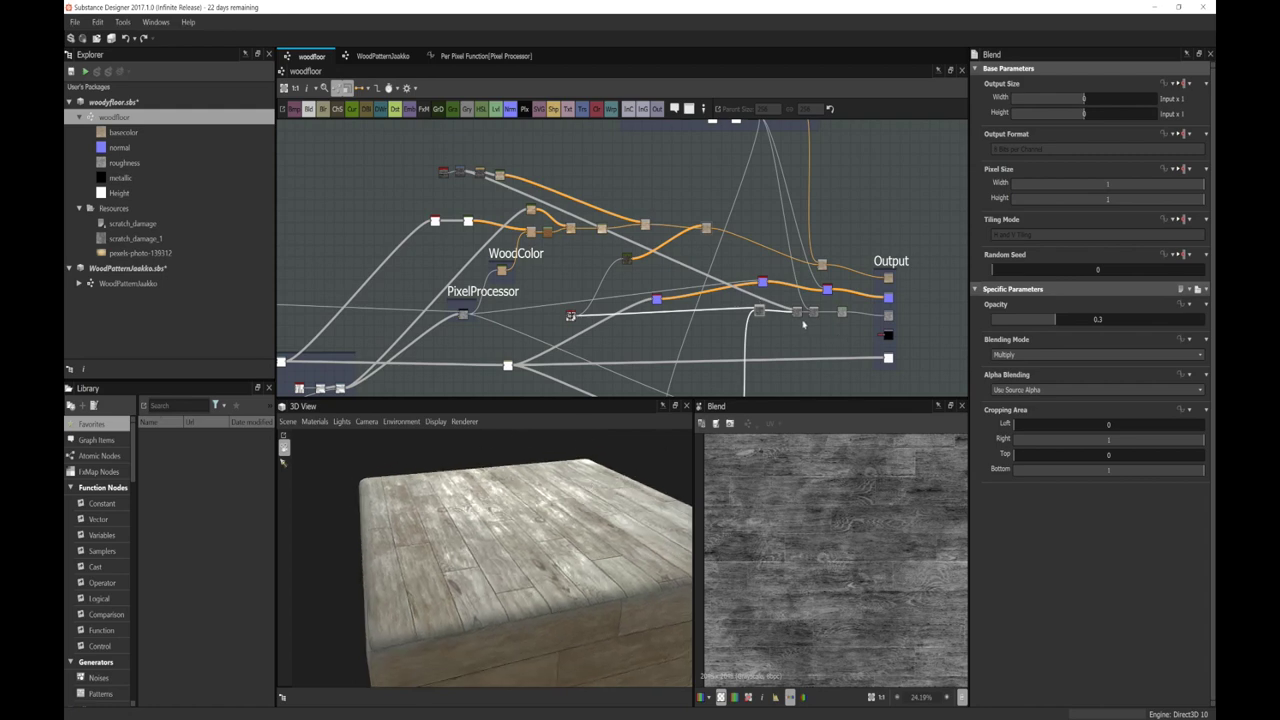
click(797, 313)
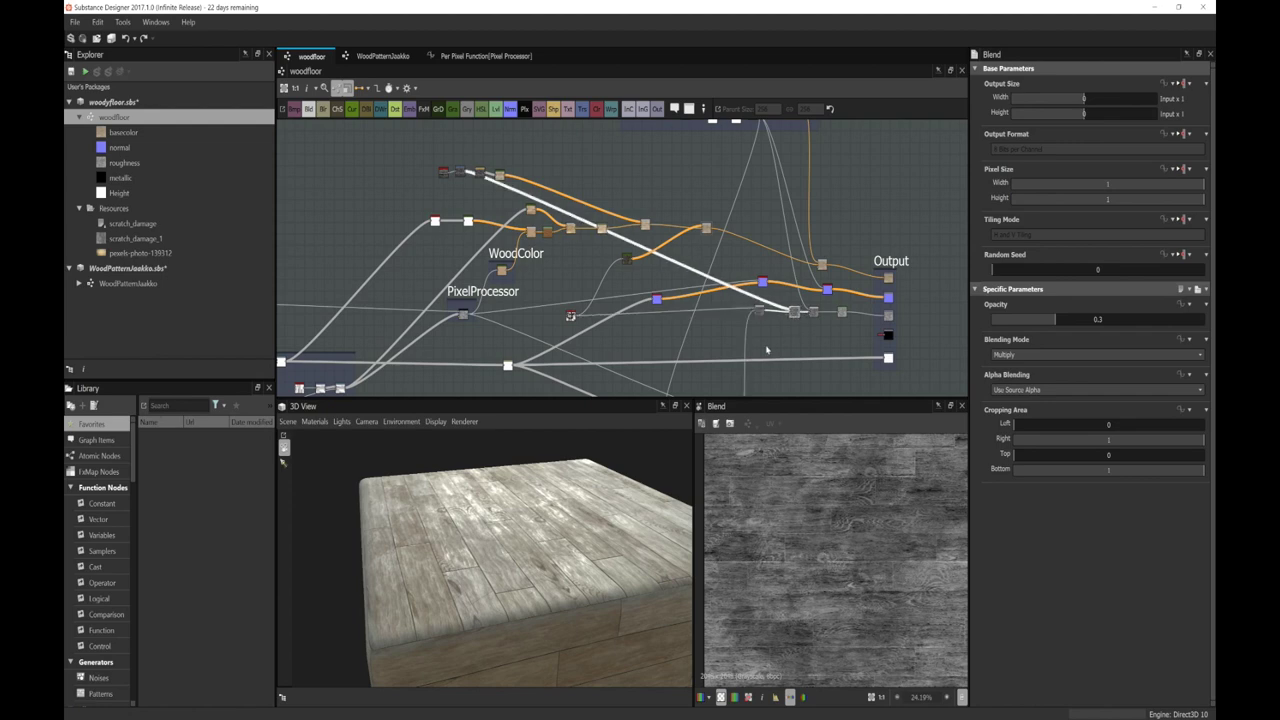
scroll(614, 486, up, 6)
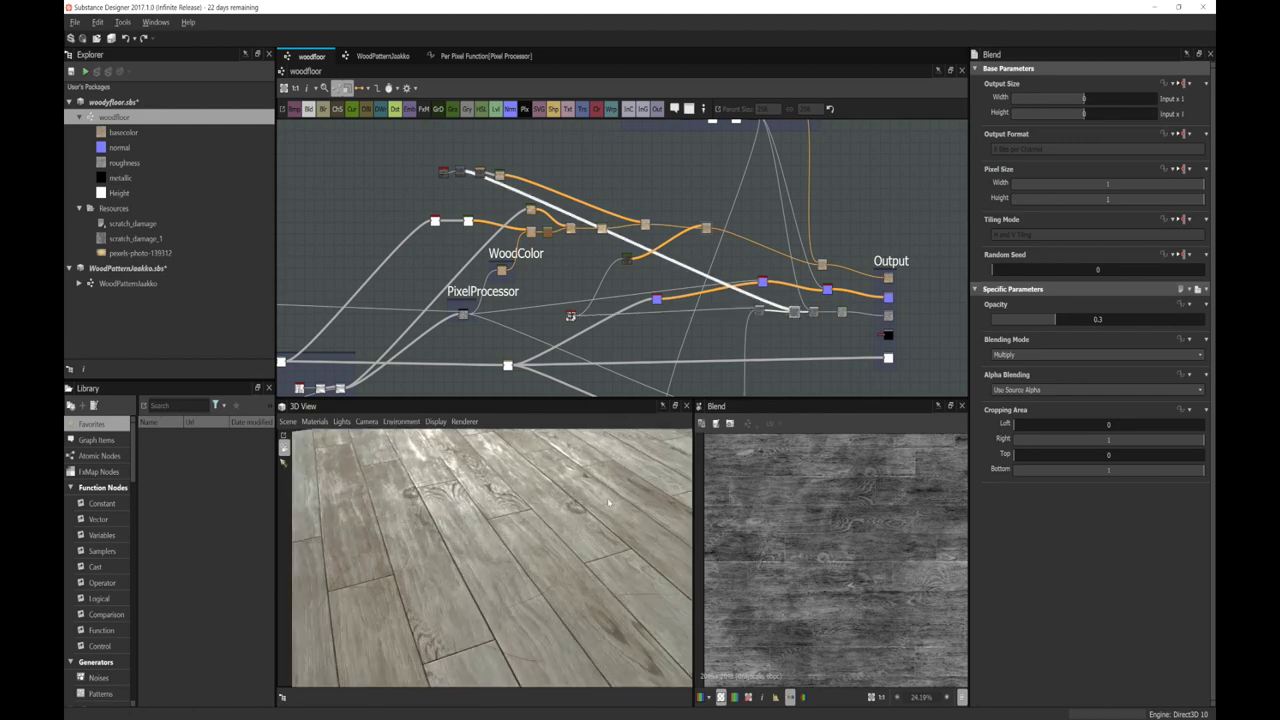
scroll(608, 502, down, 8)
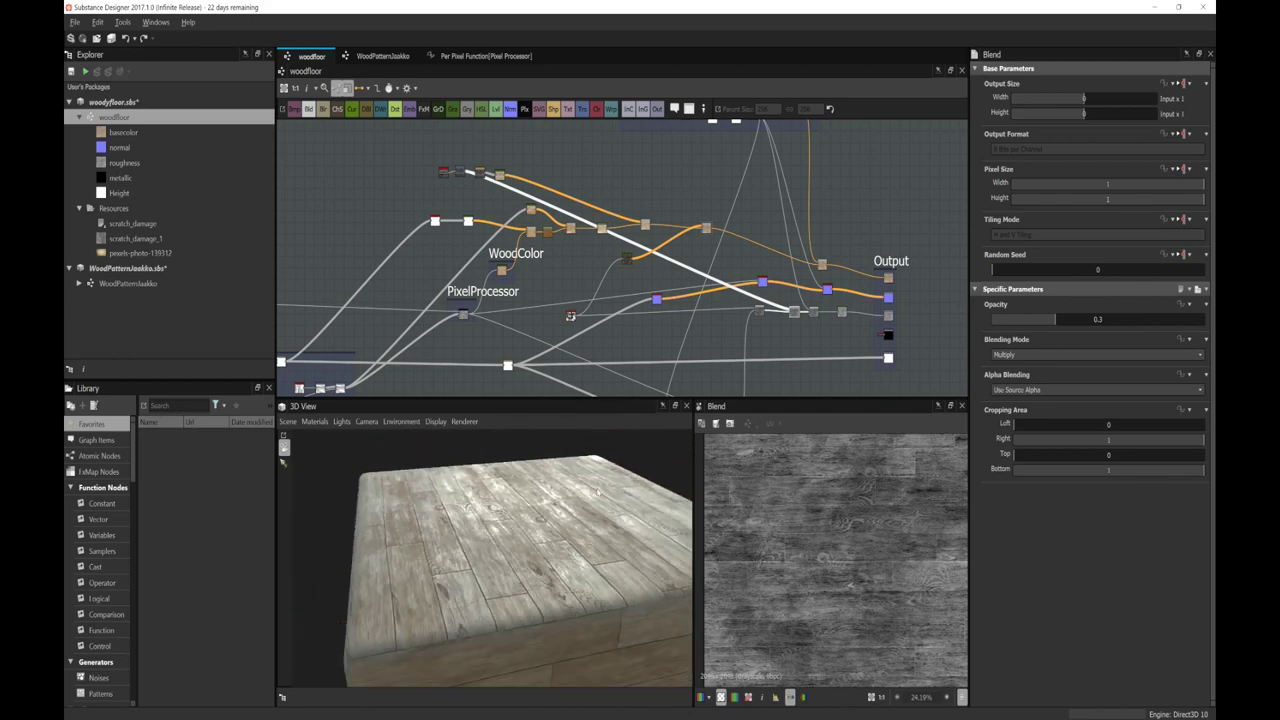
drag(598, 490, 620, 612)
scroll(585, 480, up, 5)
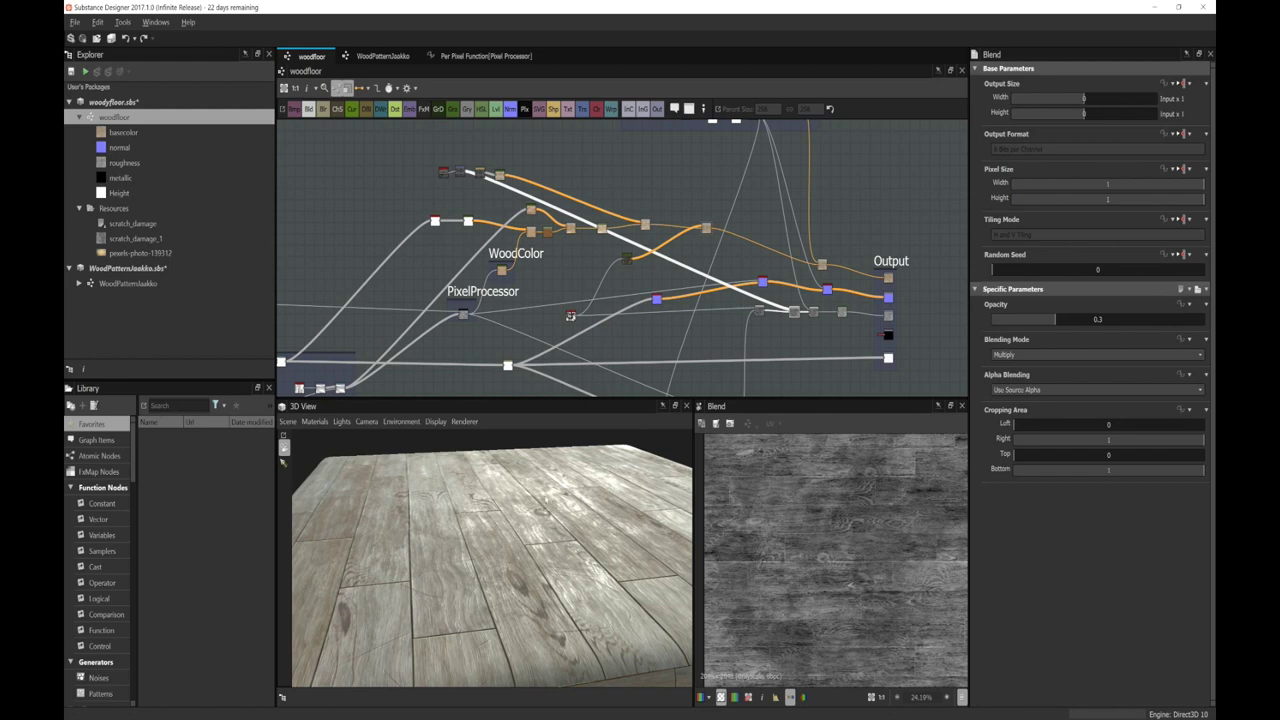
drag(560, 560, 470, 531)
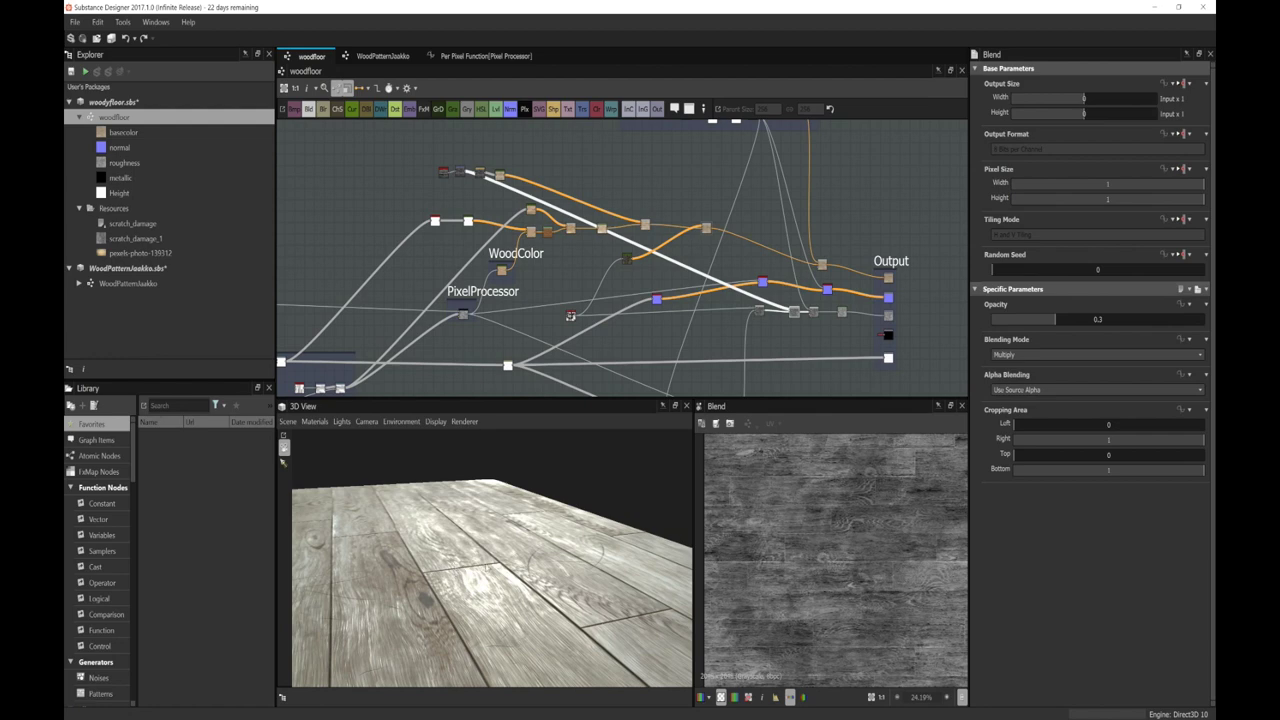
drag(467, 553, 518, 506)
scroll(790, 335, down, 3)
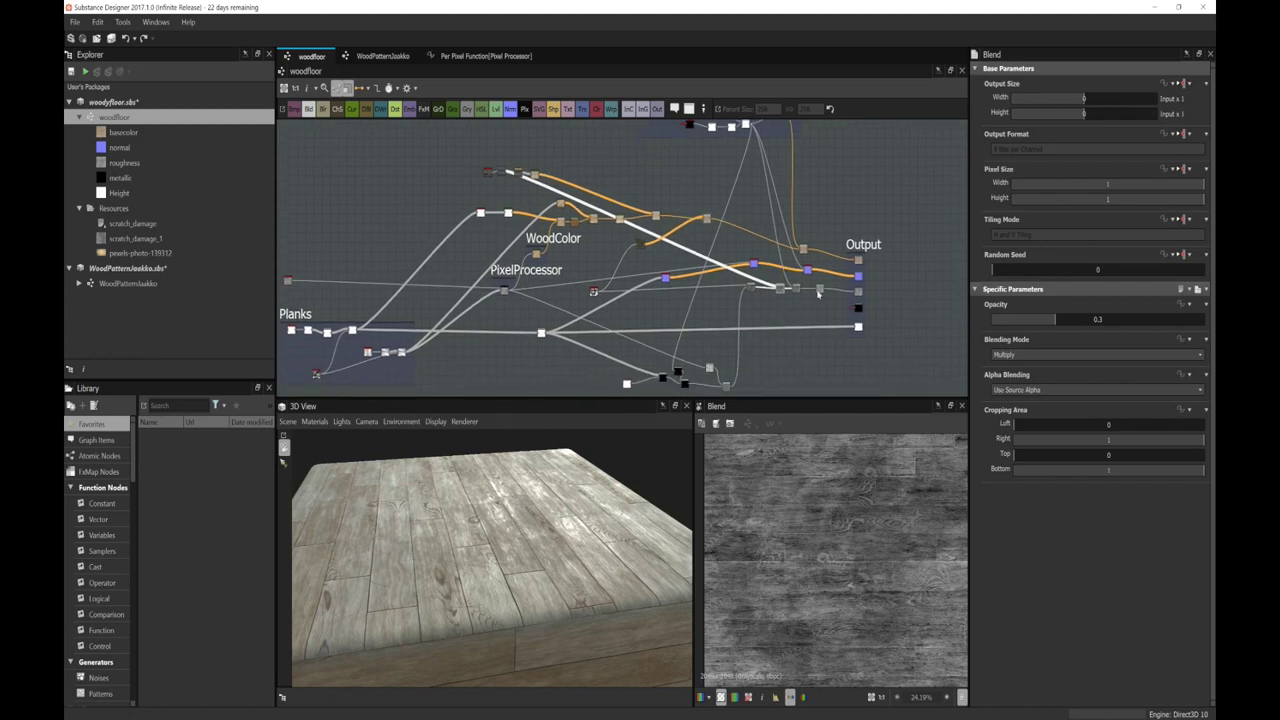
Step: Preview the final roughness output and view the whole tile
click(818, 290)
click(858, 291)
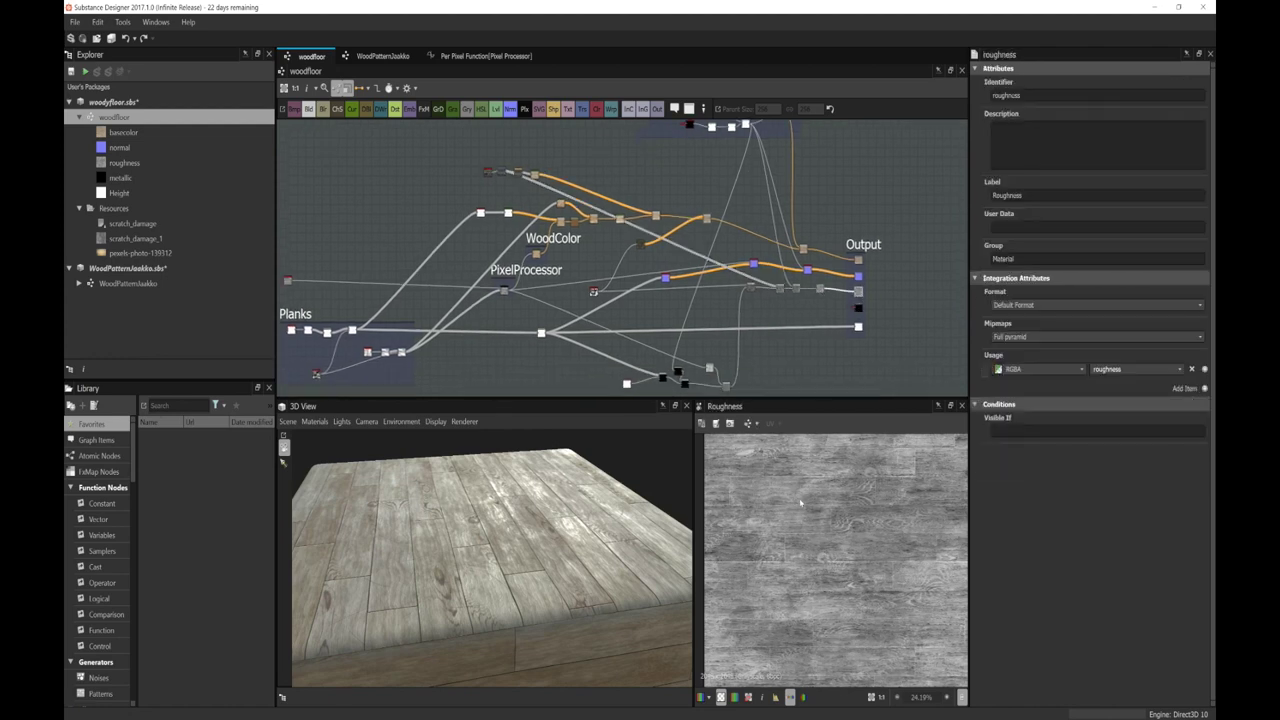
scroll(805, 500, down, 3)
scroll(816, 500, up, 1)
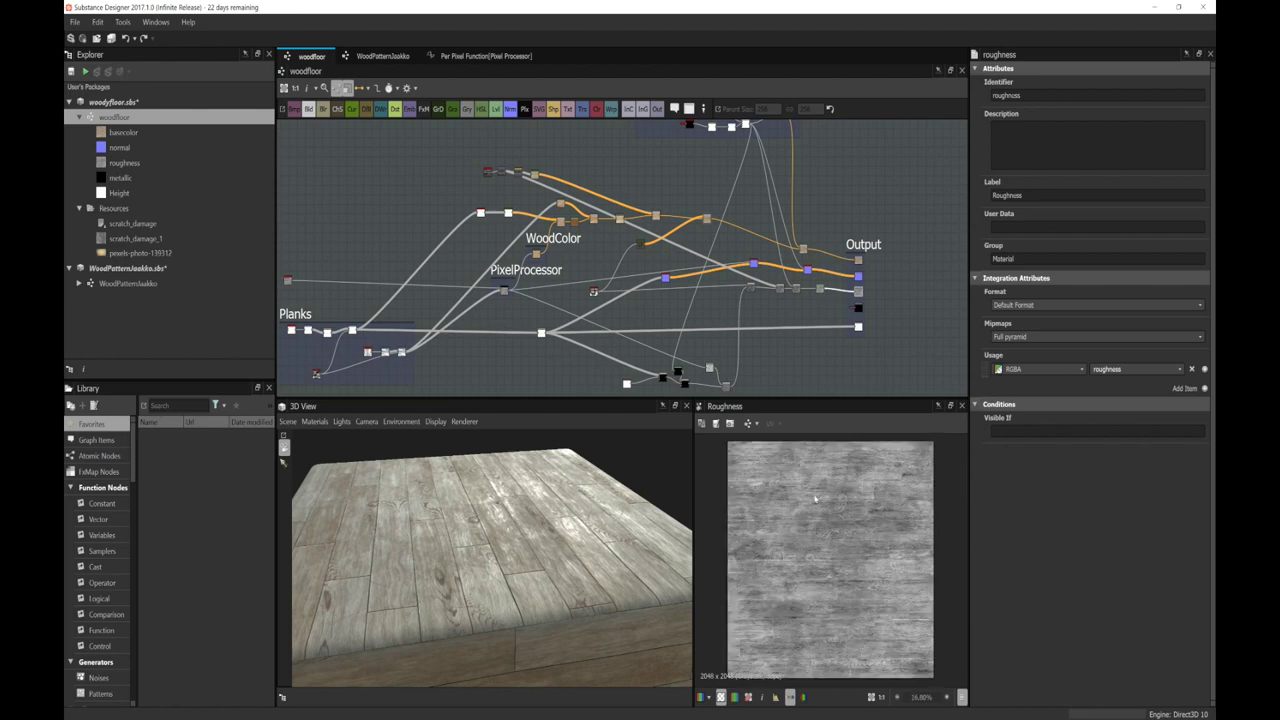
middle_drag(837, 354, 819, 338)
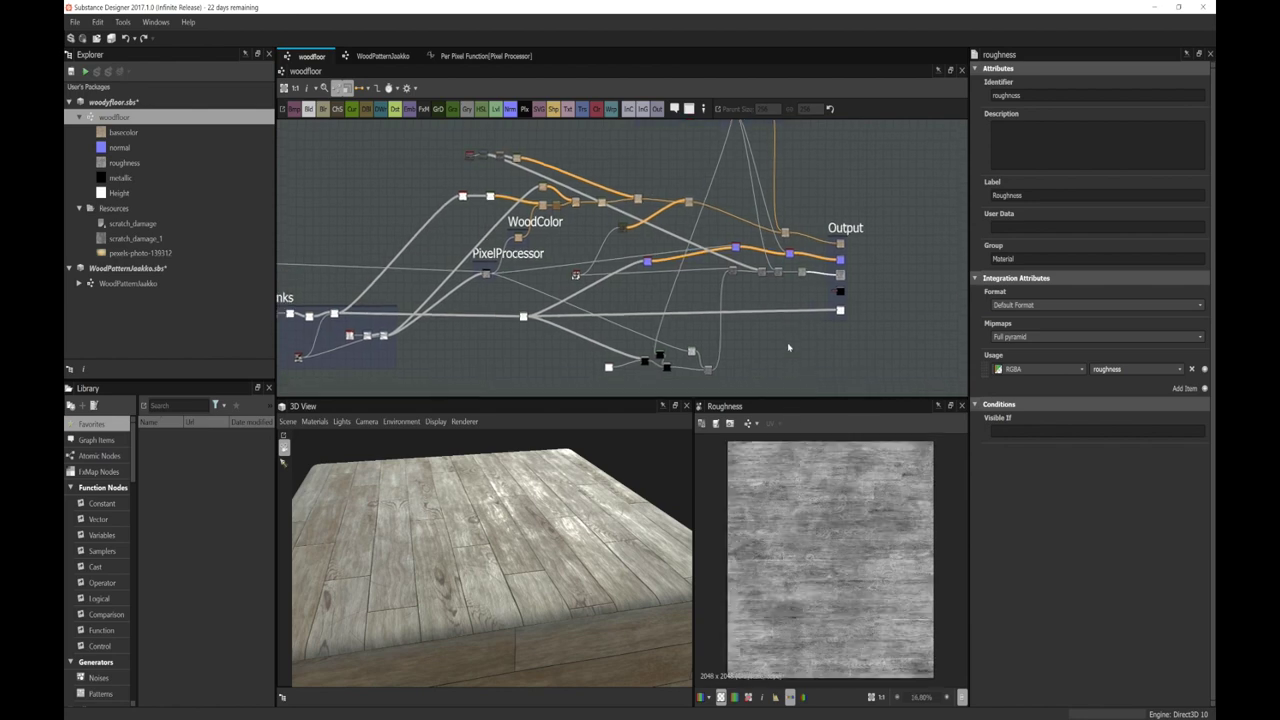
Step: Preview the normal output and the Blur node that supplies the plank height to the normal chain
click(840, 259)
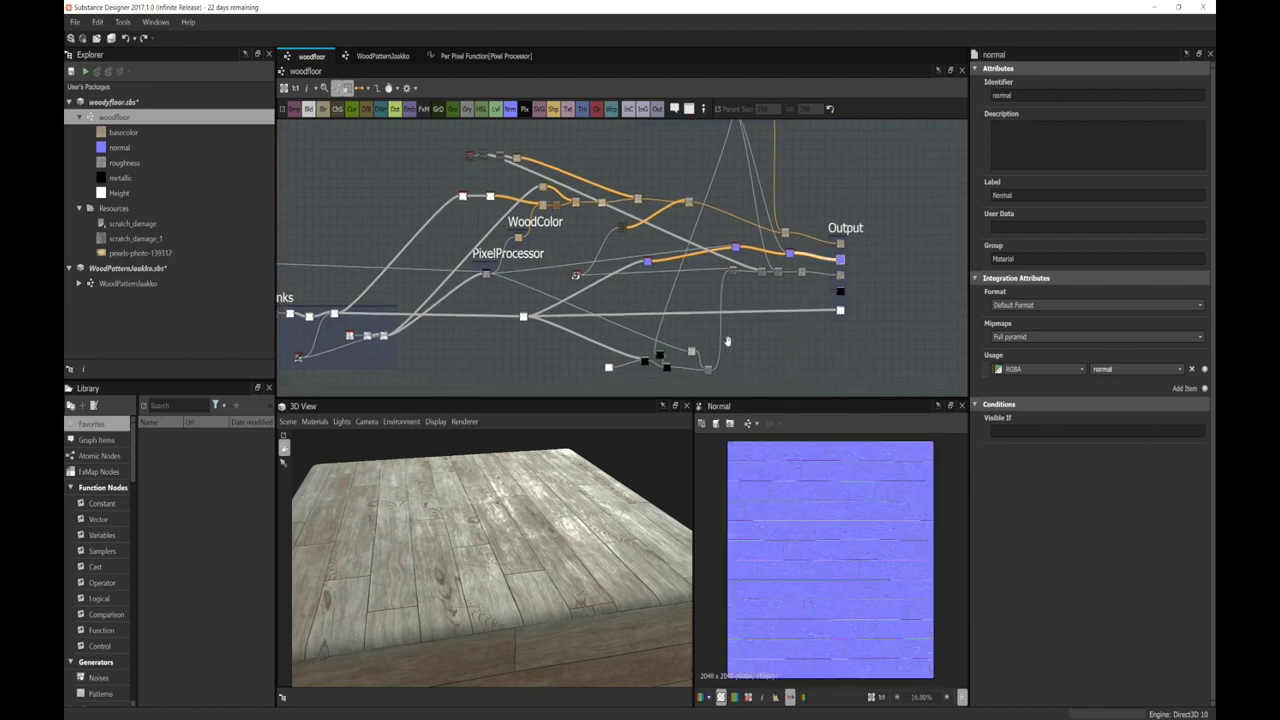
middle_drag(526, 382, 588, 376)
scroll(633, 342, up, 1)
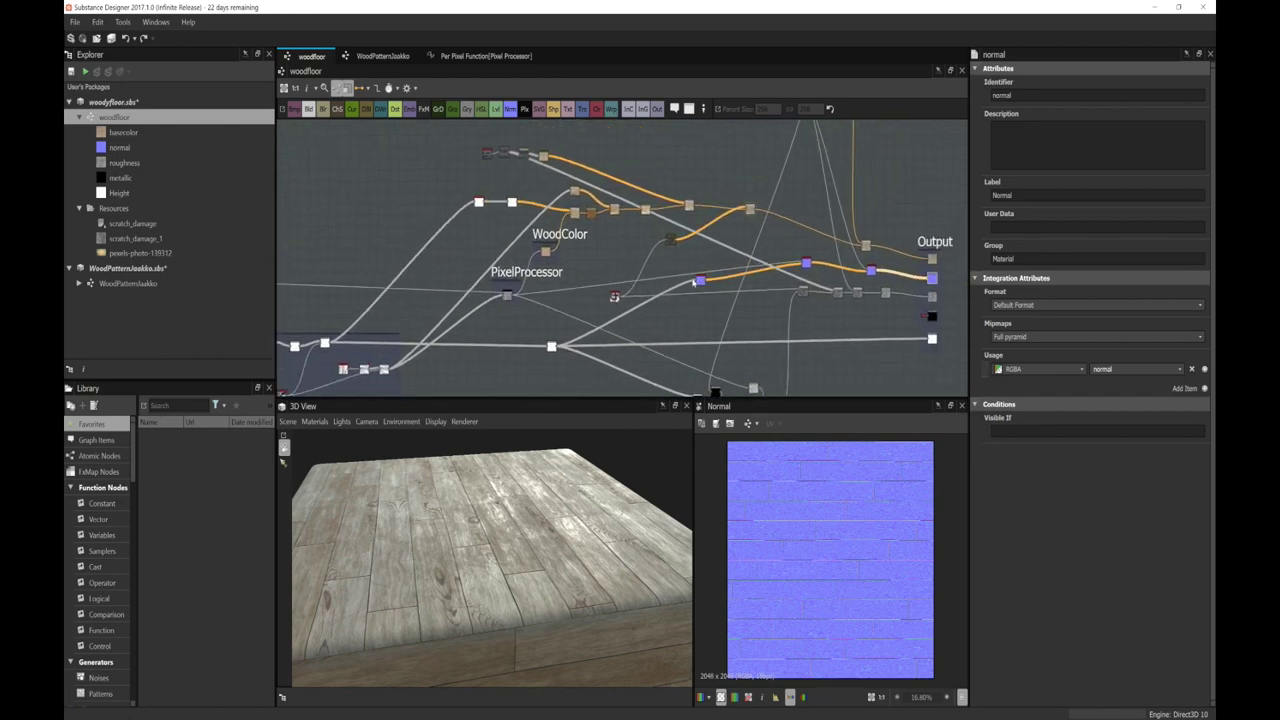
click(551, 346)
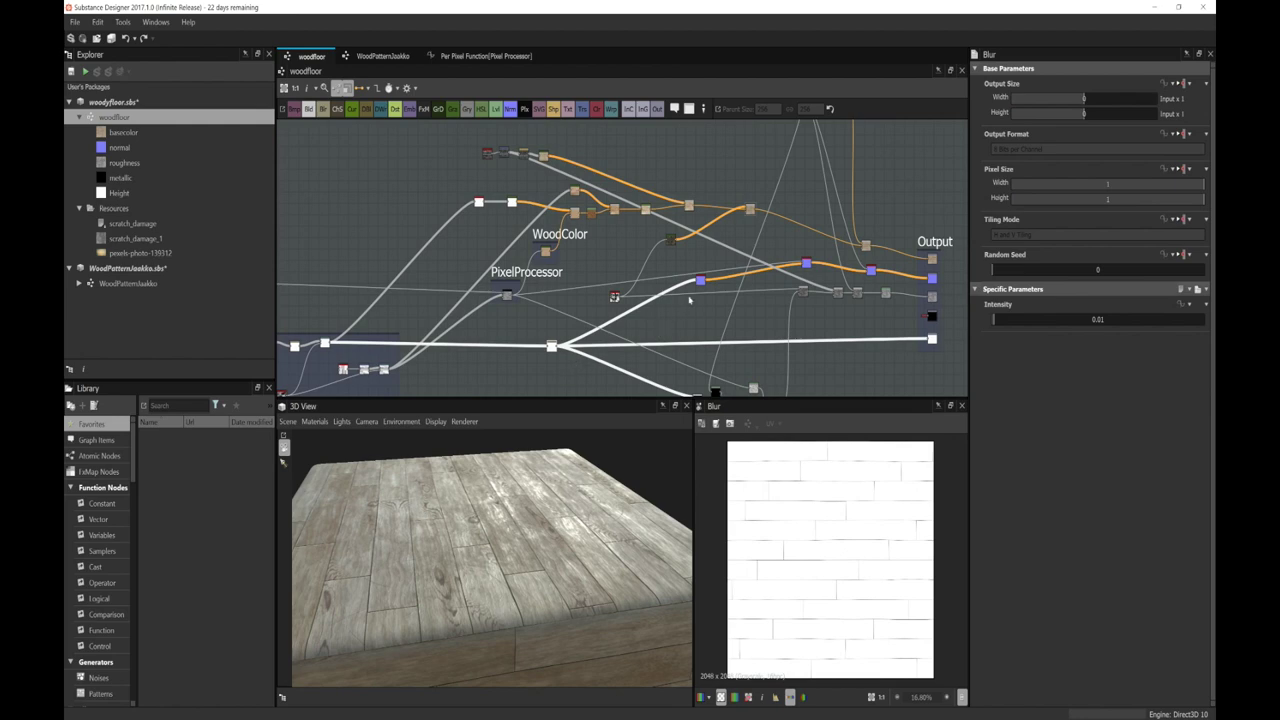
scroll(845, 509, up, 2)
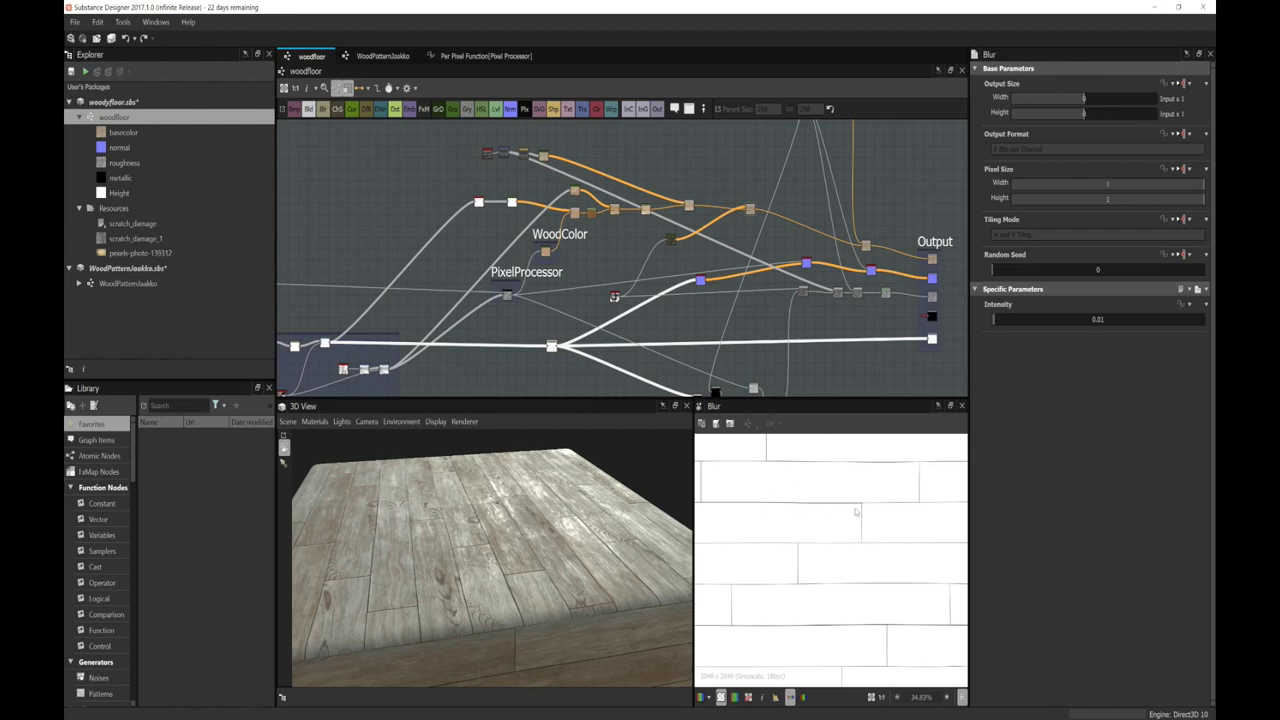
Step: Set the Surface Size of the height_to_normal_world_units node to 45 cm and inspect the plank gaps in its normal map
double_click(701, 280)
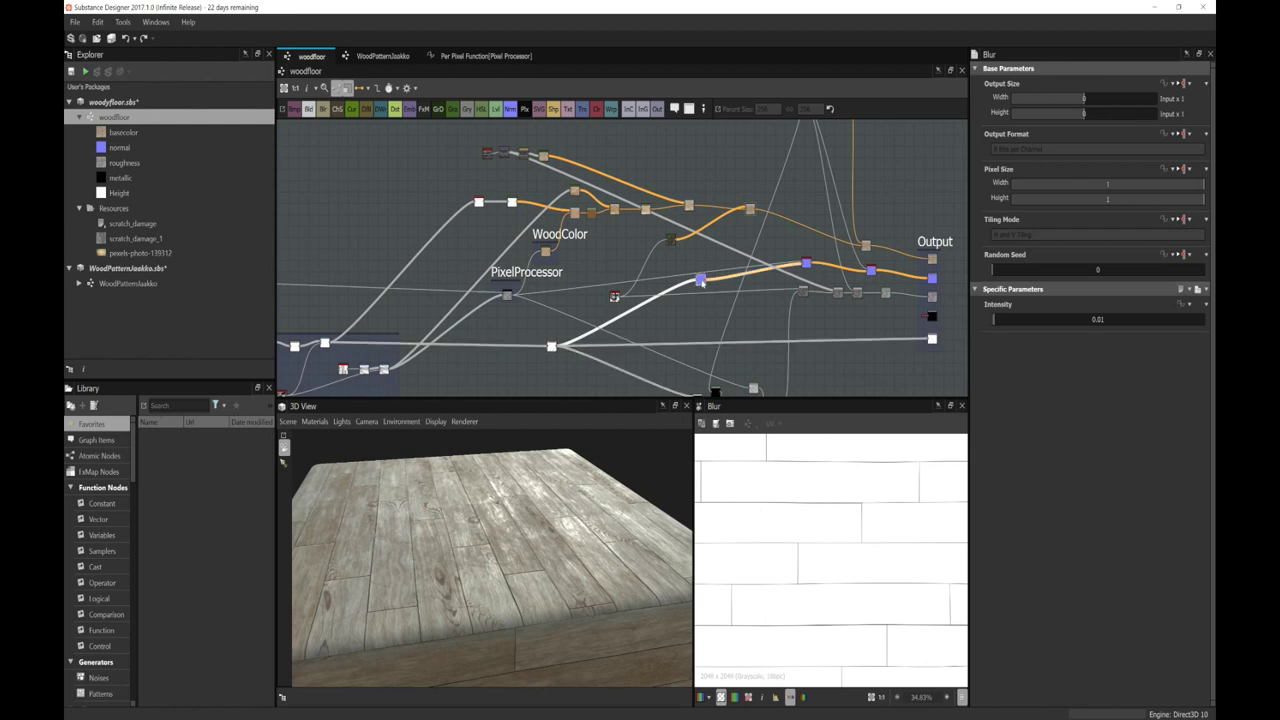
scroll(720, 335, up, 3)
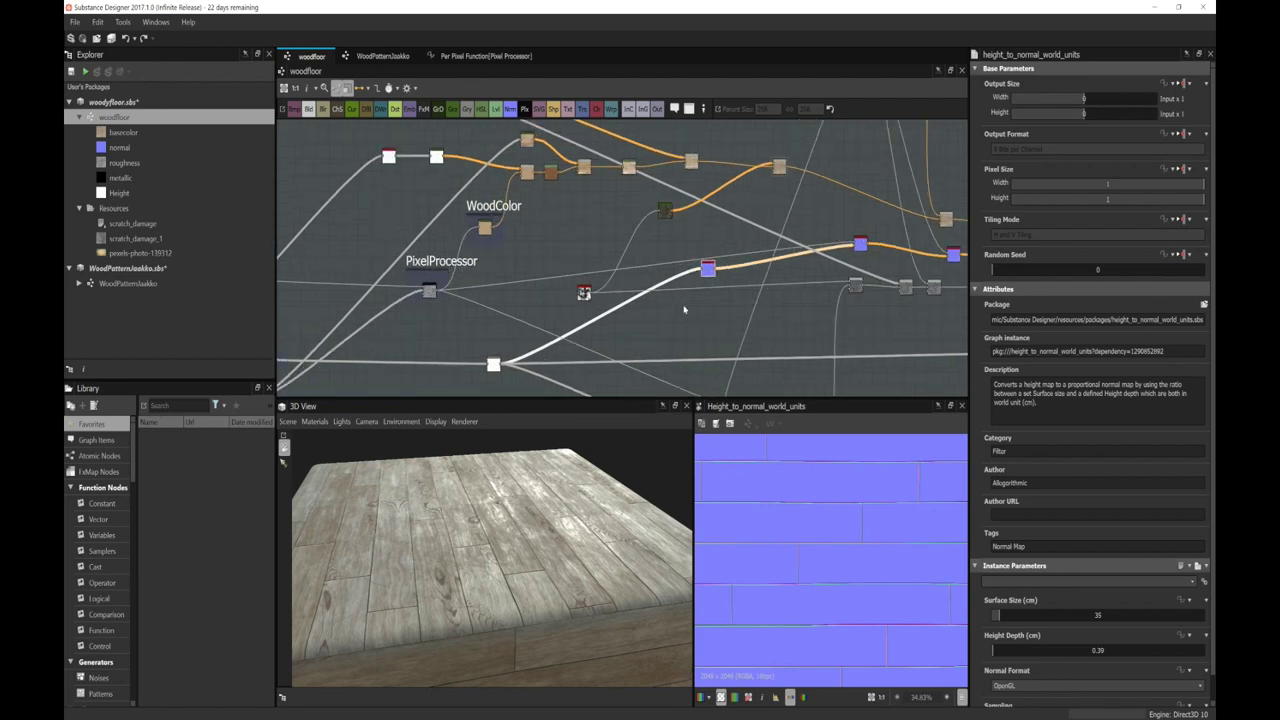
scroll(700, 302, up, 2)
scroll(698, 302, up, 2)
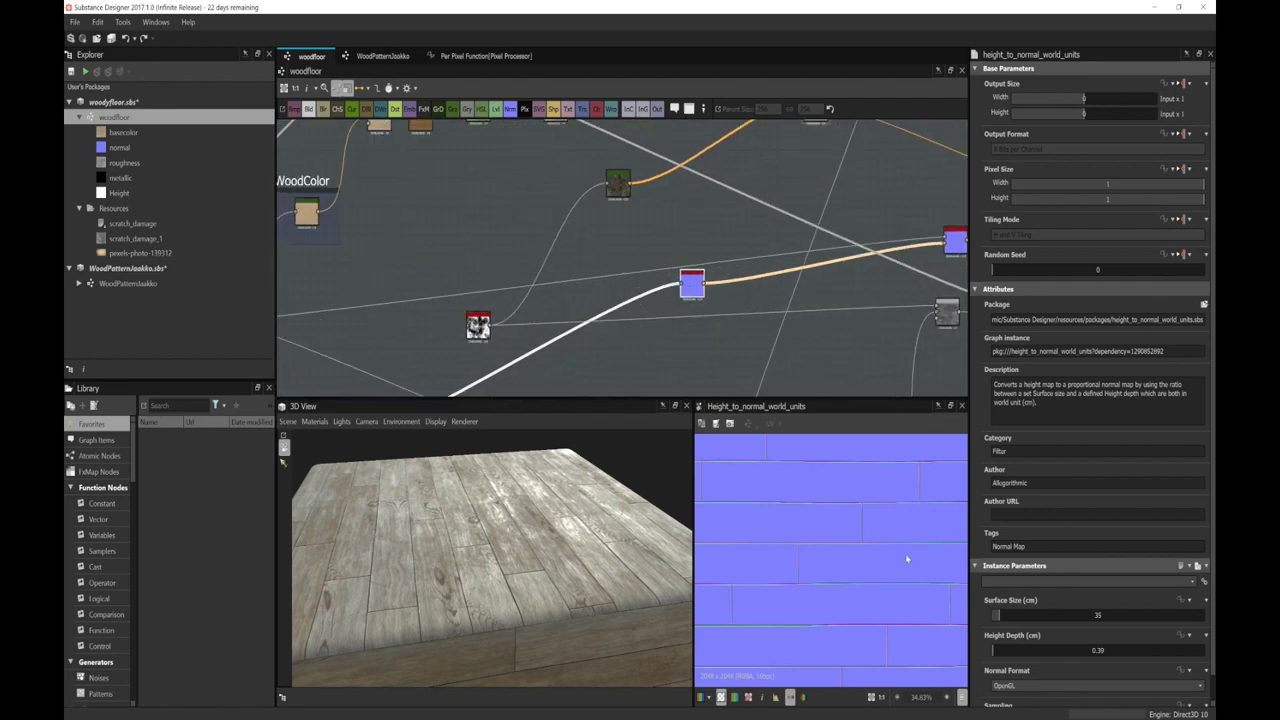
scroll(907, 559, up, 1)
drag(997, 617, 1001, 617)
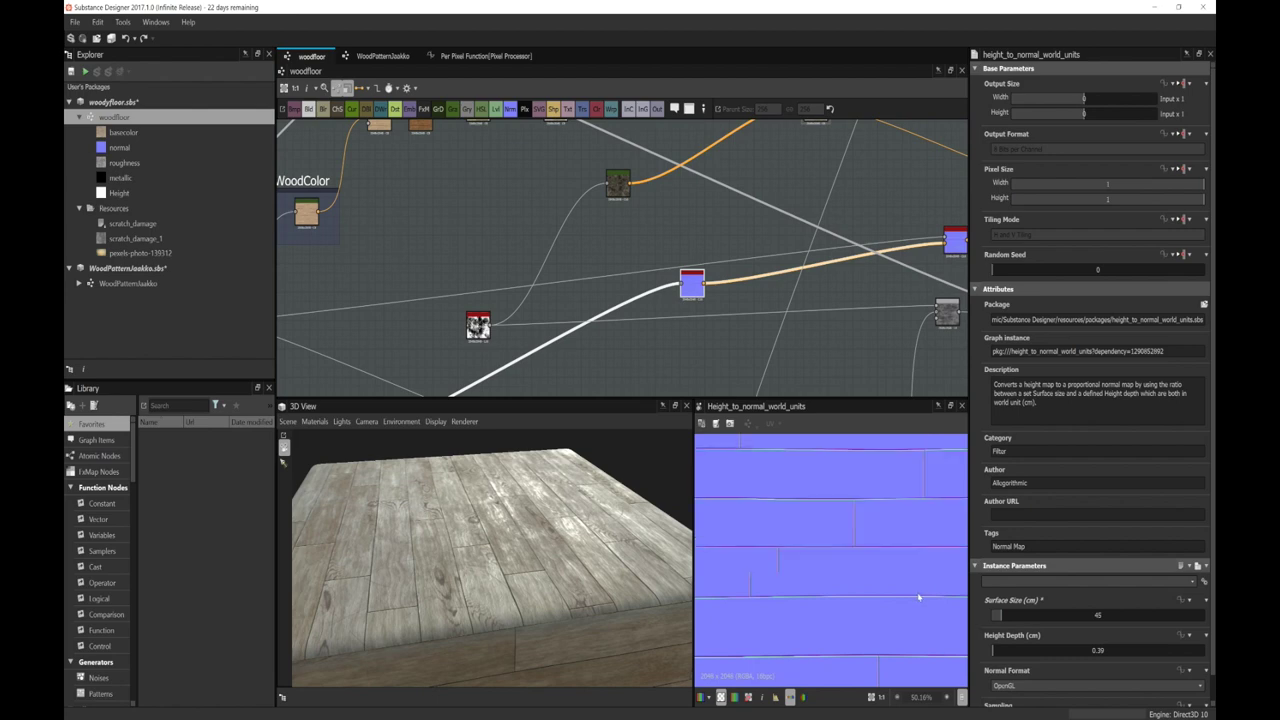
scroll(913, 587, up, 1)
scroll(828, 503, down, 1)
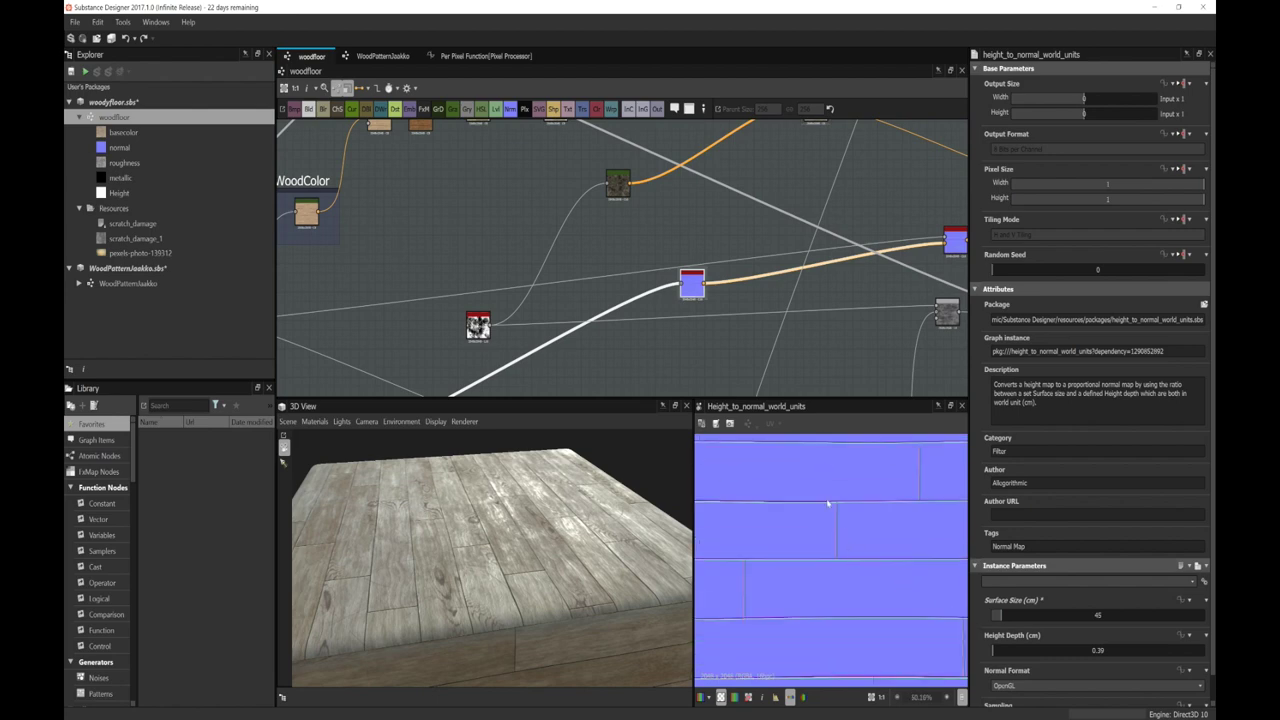
scroll(835, 363, down, 2)
Step: Preview the height_normal_blend node fed by the PixelProcessor and inspect the second height_normal_blend before the normal output
click(694, 291)
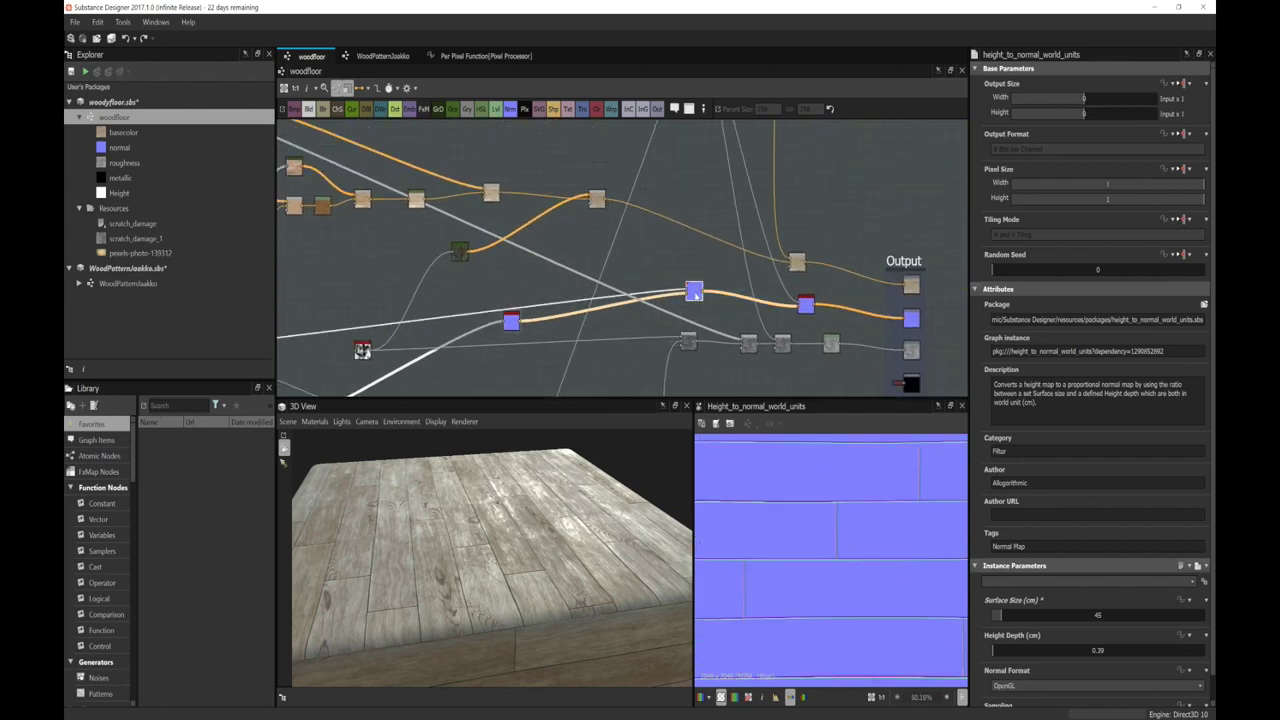
scroll(500, 330, up, 1)
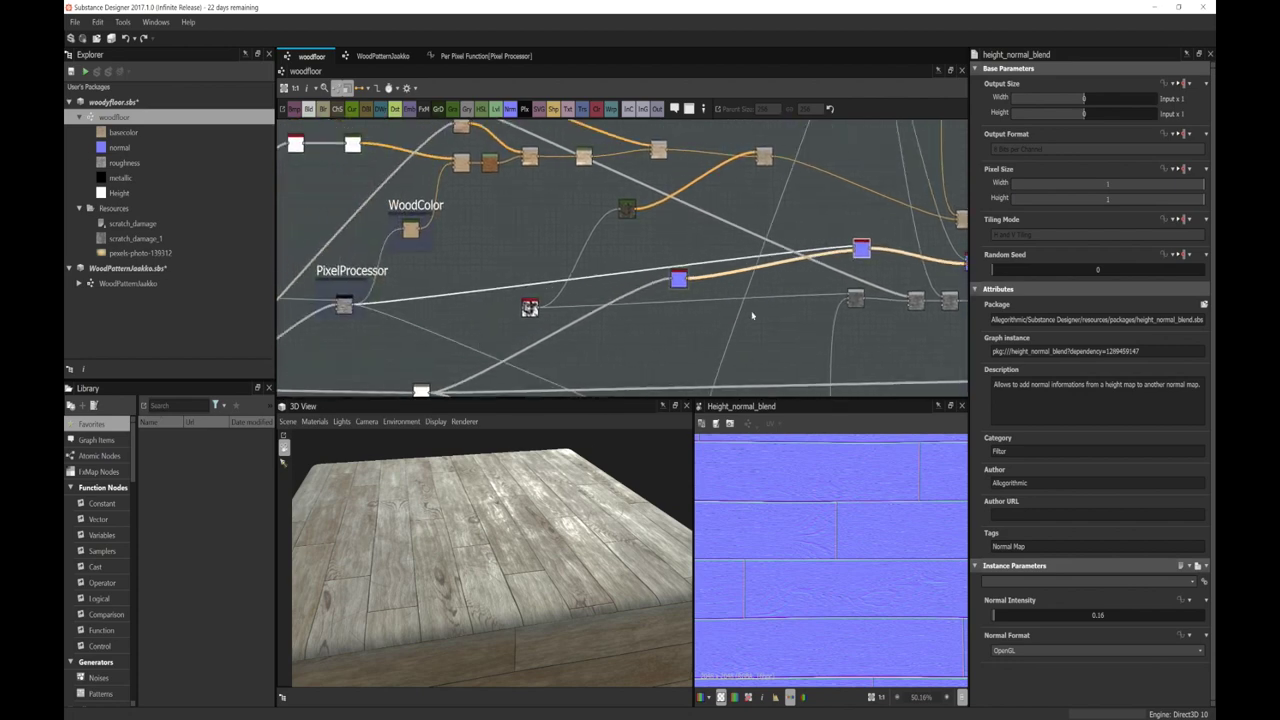
scroll(497, 329, down, 1)
scroll(497, 329, down, 1)
click(614, 297)
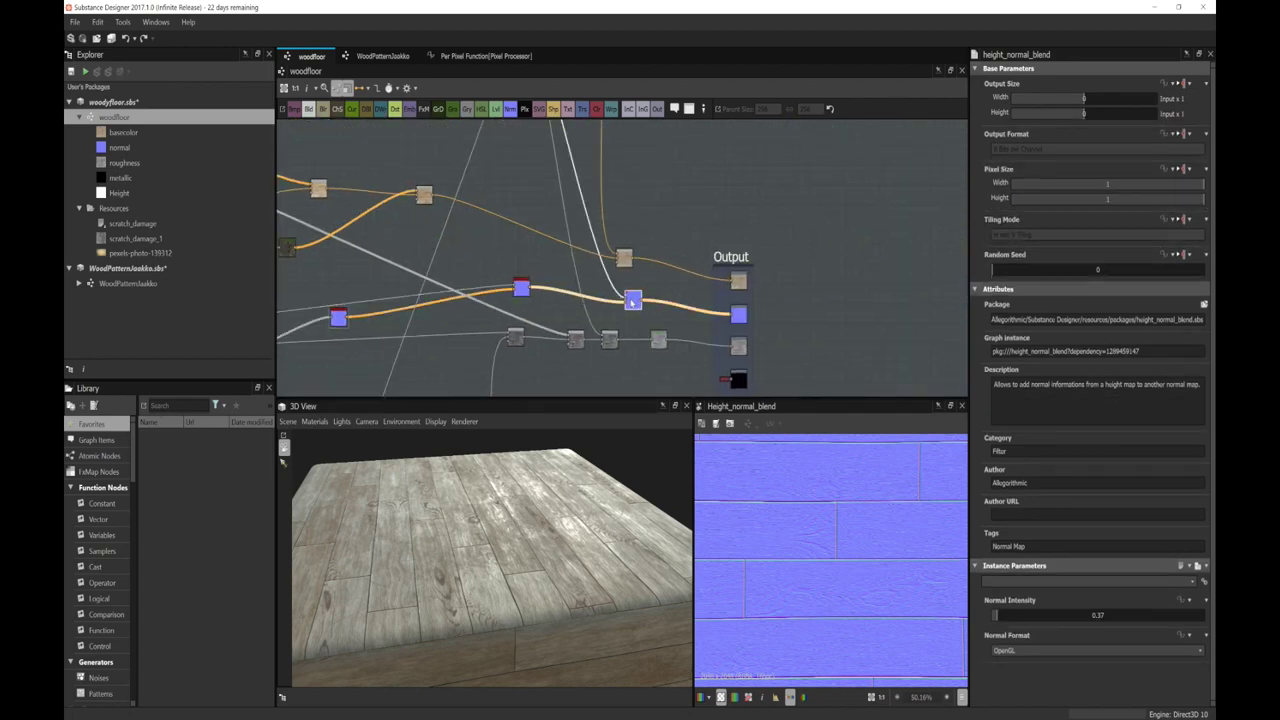
Step: Preview the normal output and compare its plank gaps and grain with the lit surface of the 3D cube
click(721, 313)
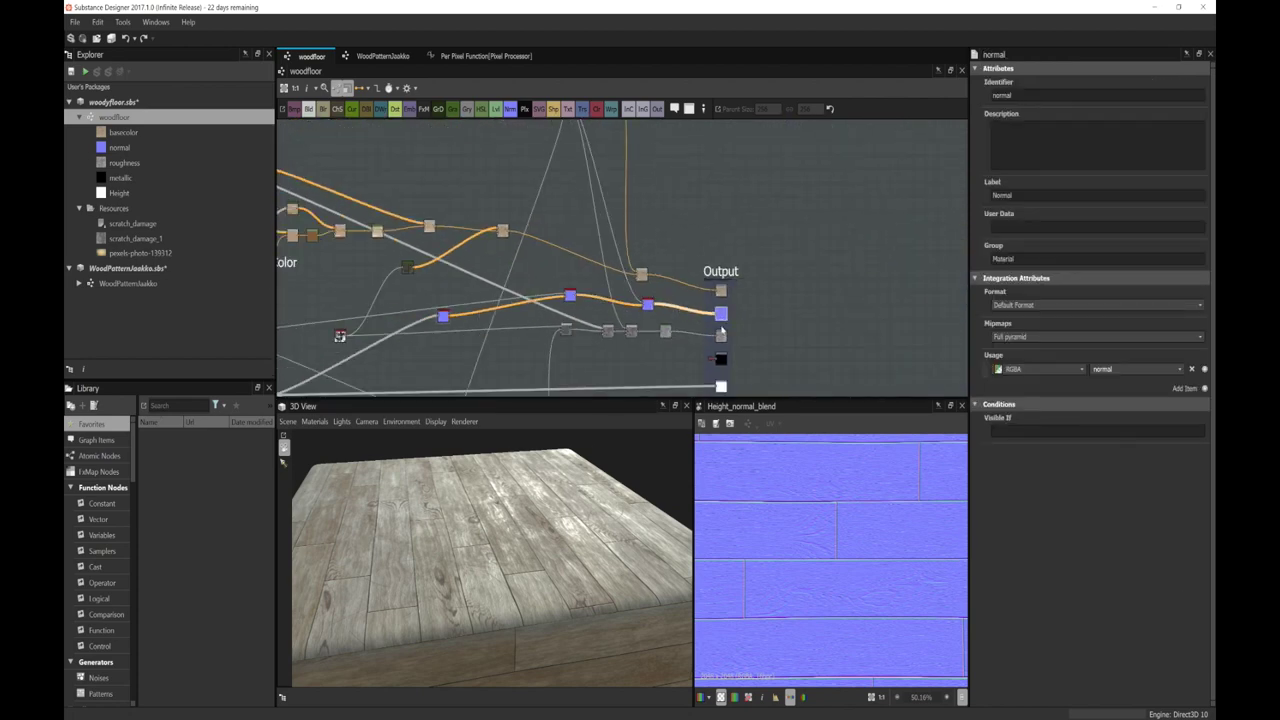
scroll(788, 525, down, 2)
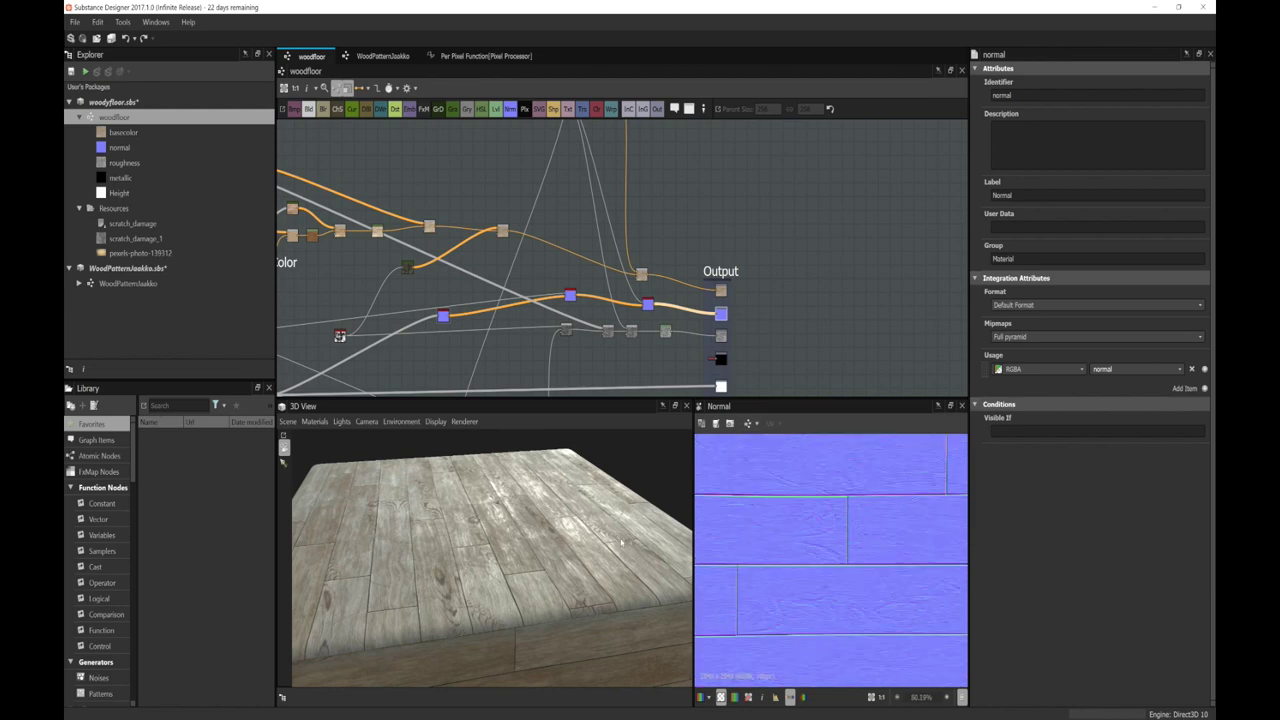
scroll(732, 570, down, 3)
drag(588, 517, 608, 518)
scroll(795, 497, up, 1)
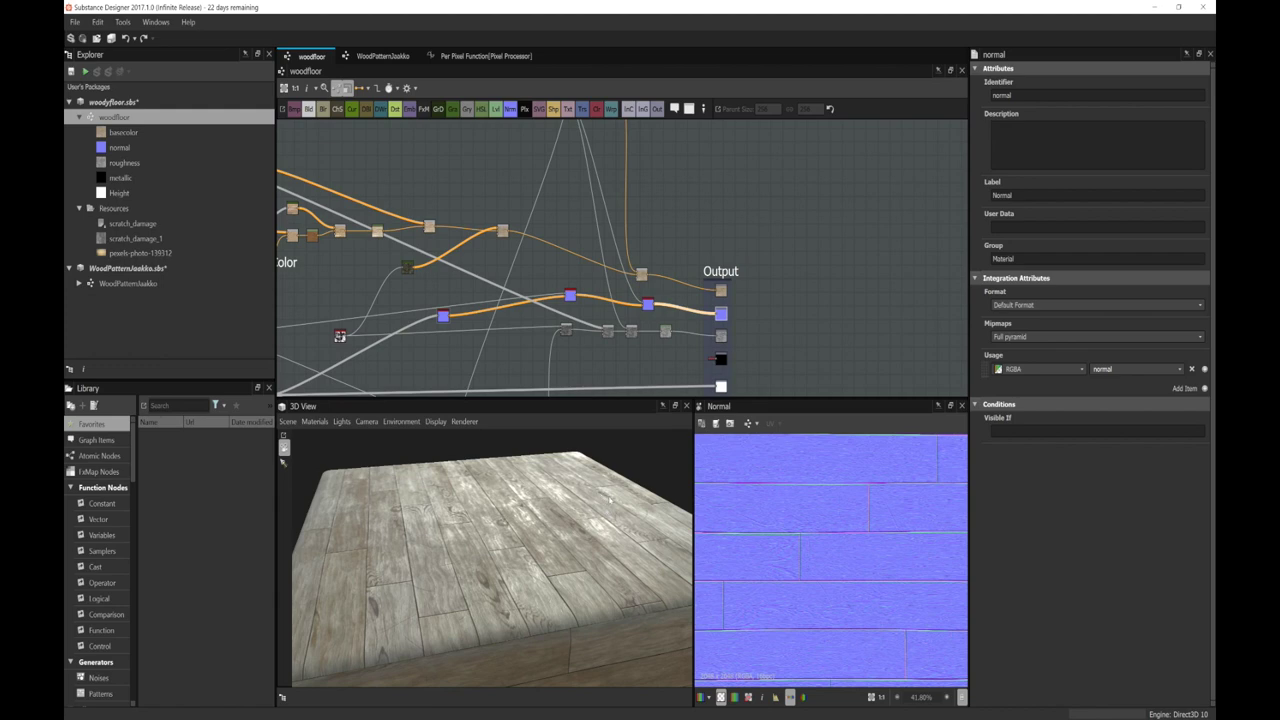
drag(580, 506, 601, 510)
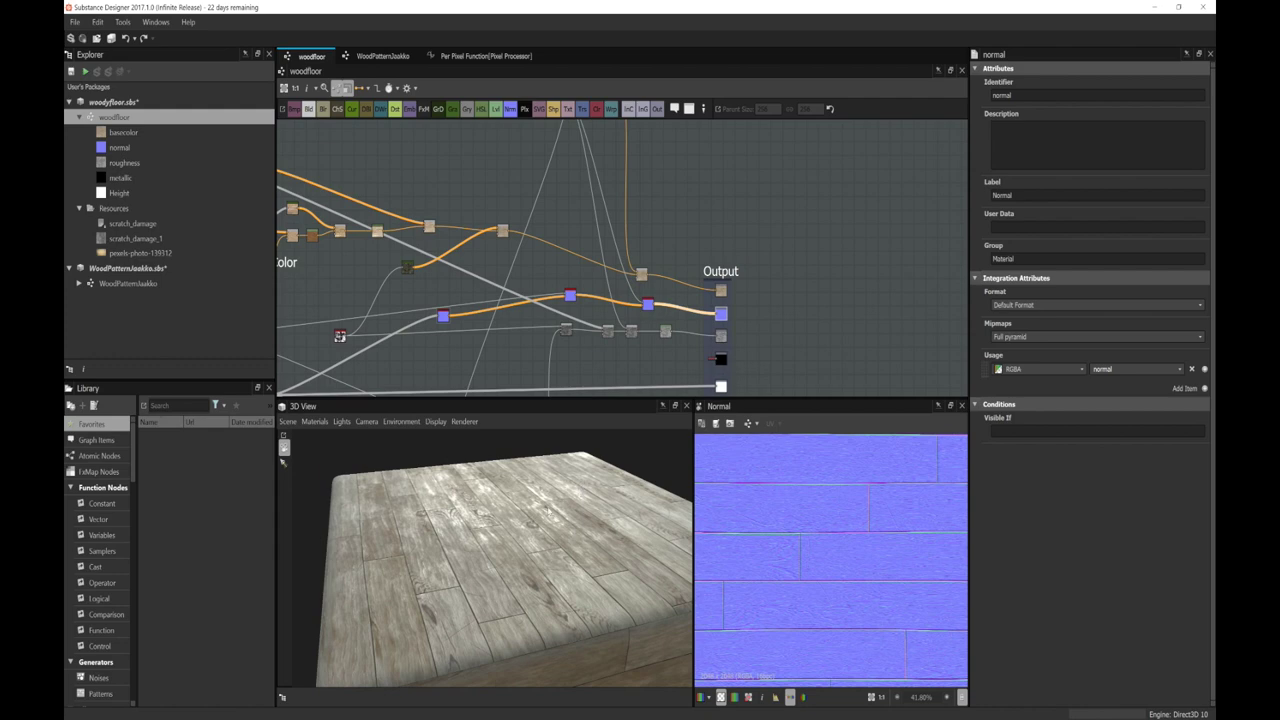
drag(549, 524, 610, 520)
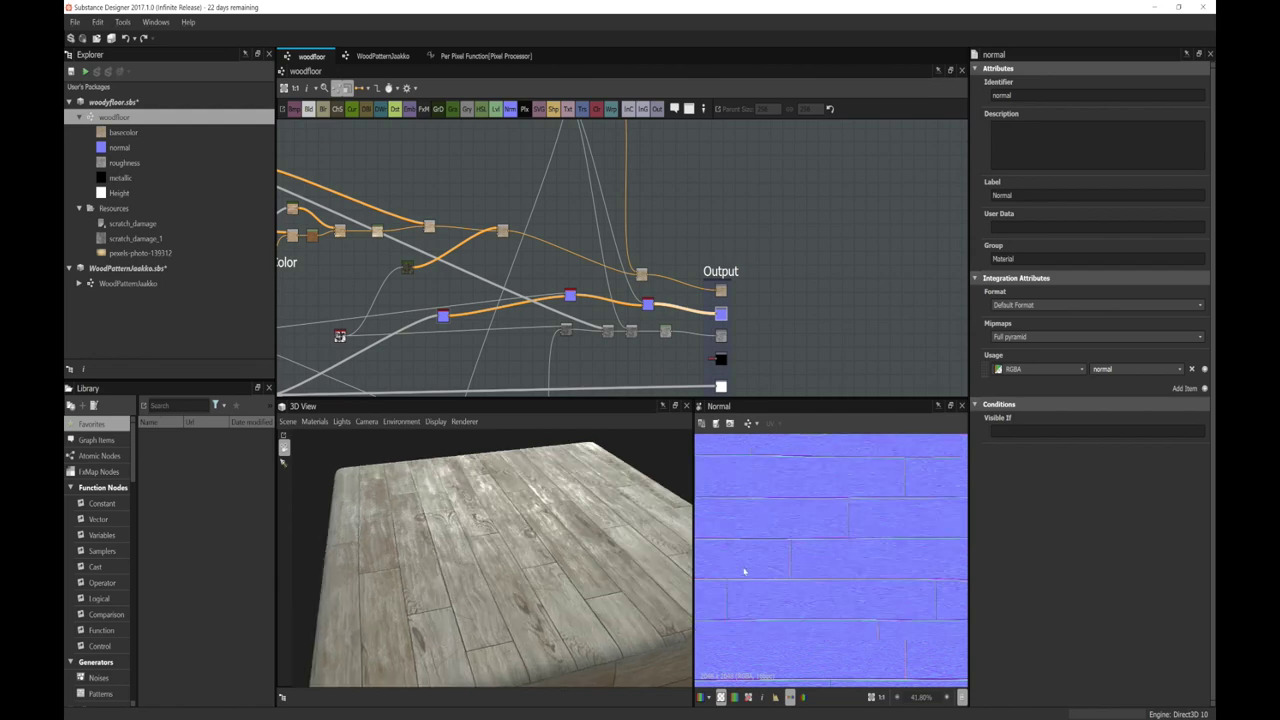
Step: Examine the normal map's plank gaps, preview the metallic output, and look over the whole woodfloor graph from Planks to Output
scroll(748, 563, down, 2)
scroll(748, 563, up, 3)
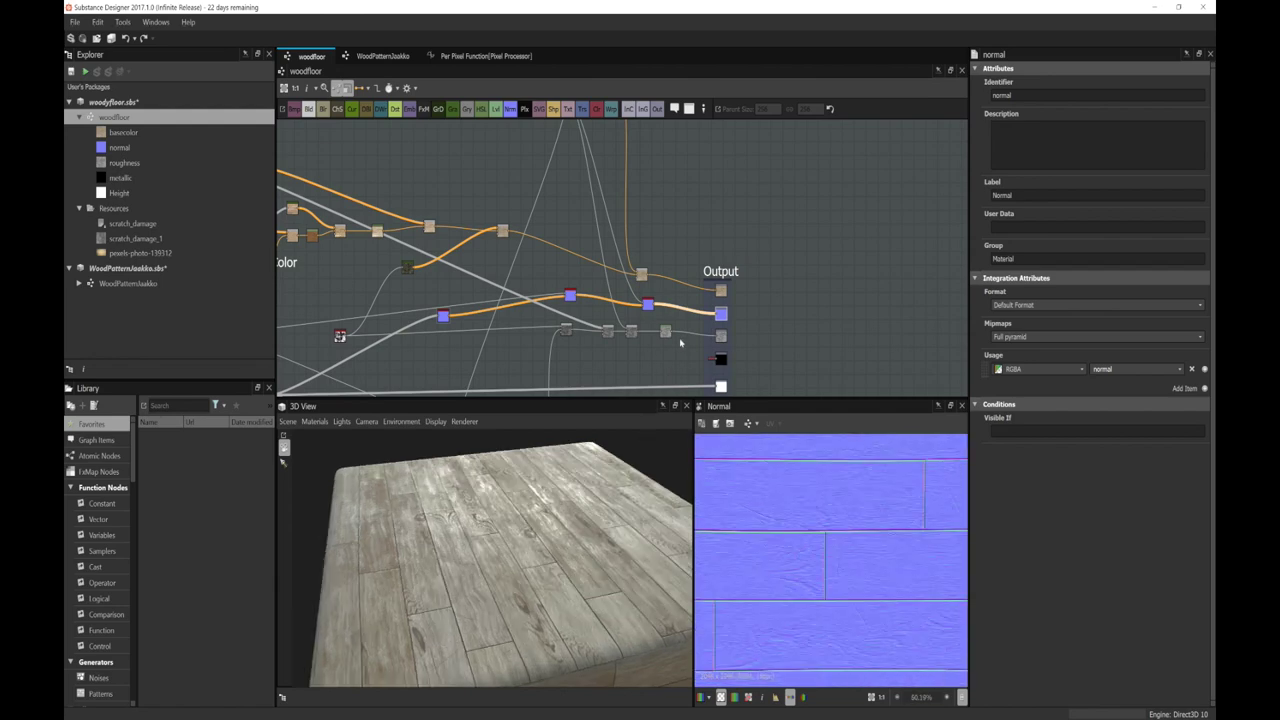
scroll(675, 375, down, 1)
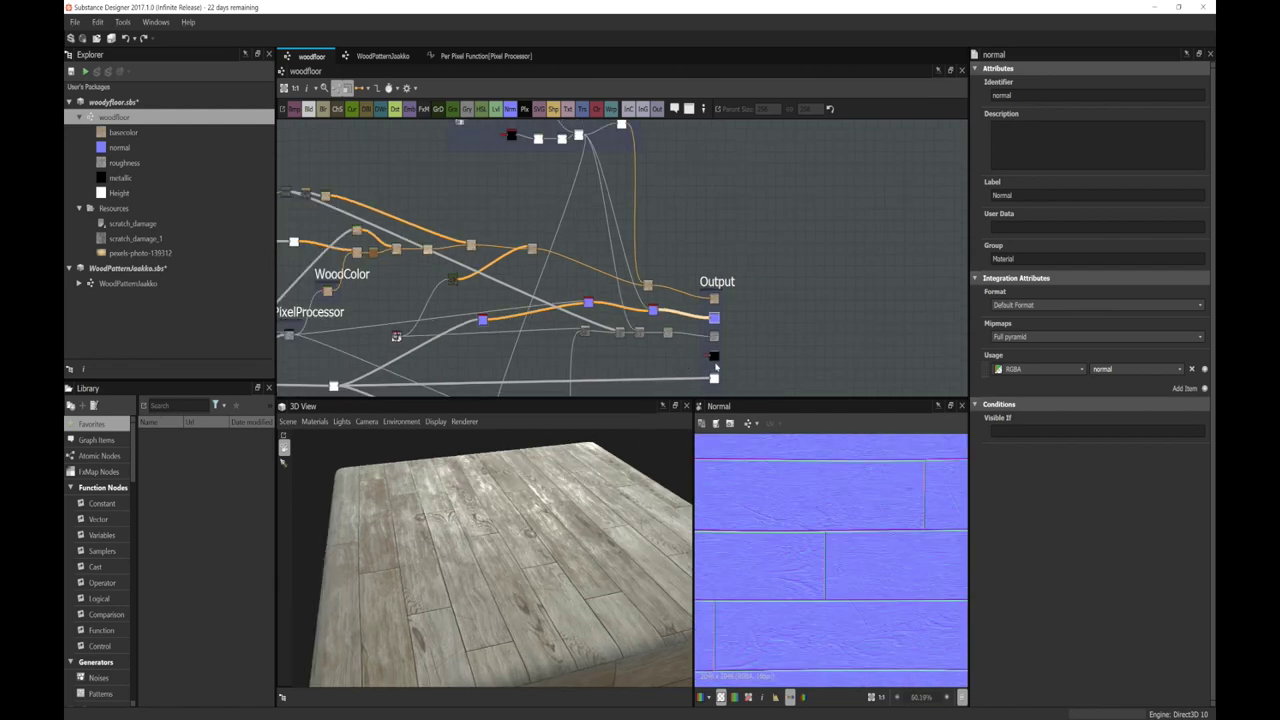
double_click(713, 355)
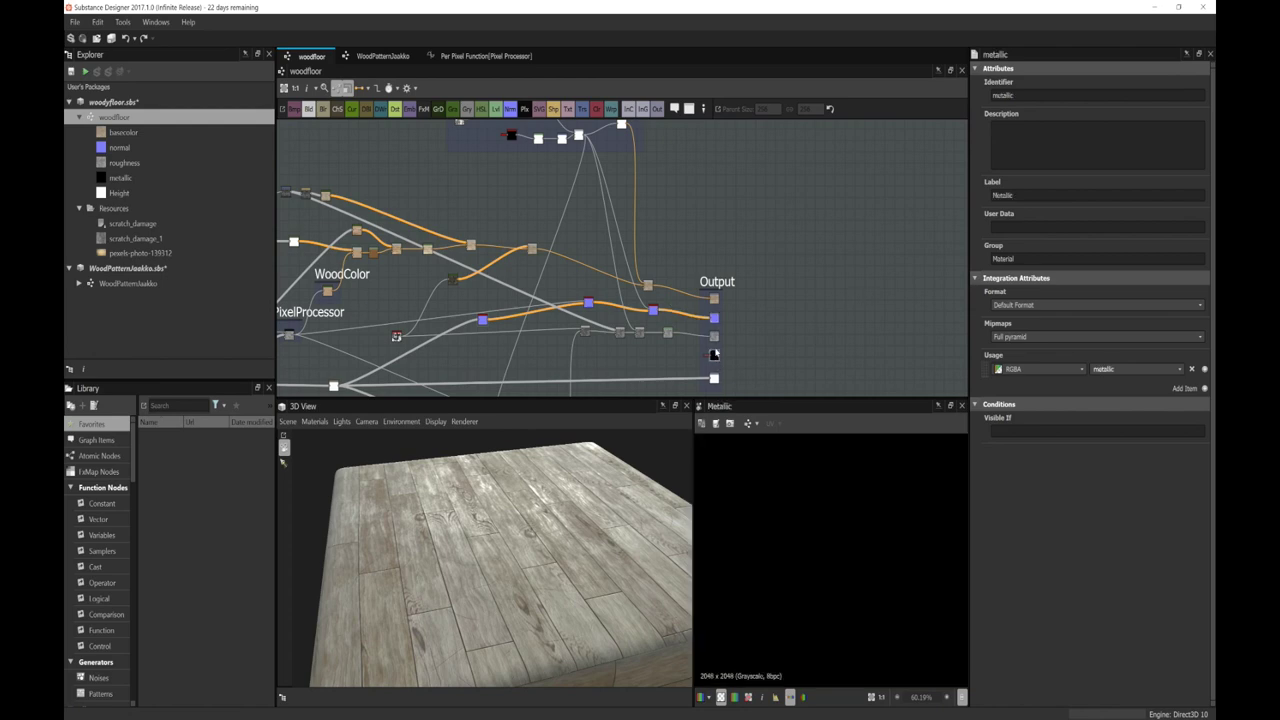
scroll(702, 360, down, 1)
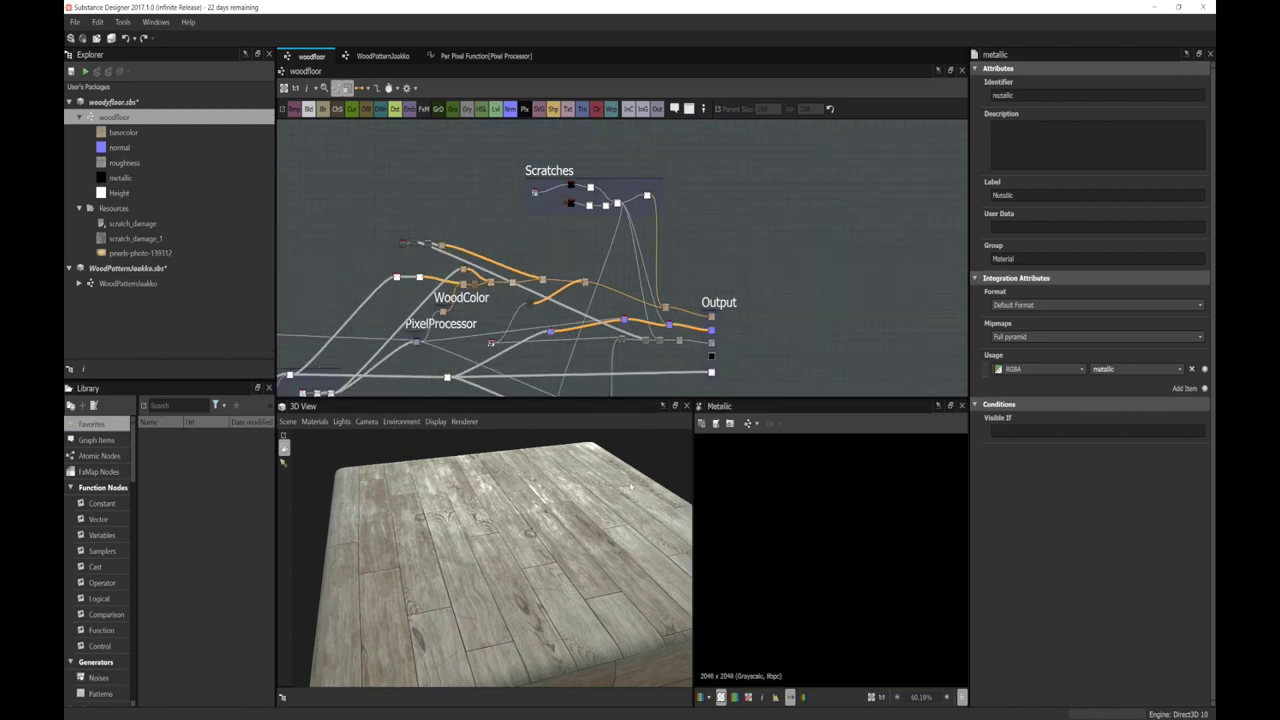
middle_drag(696, 337, 763, 287)
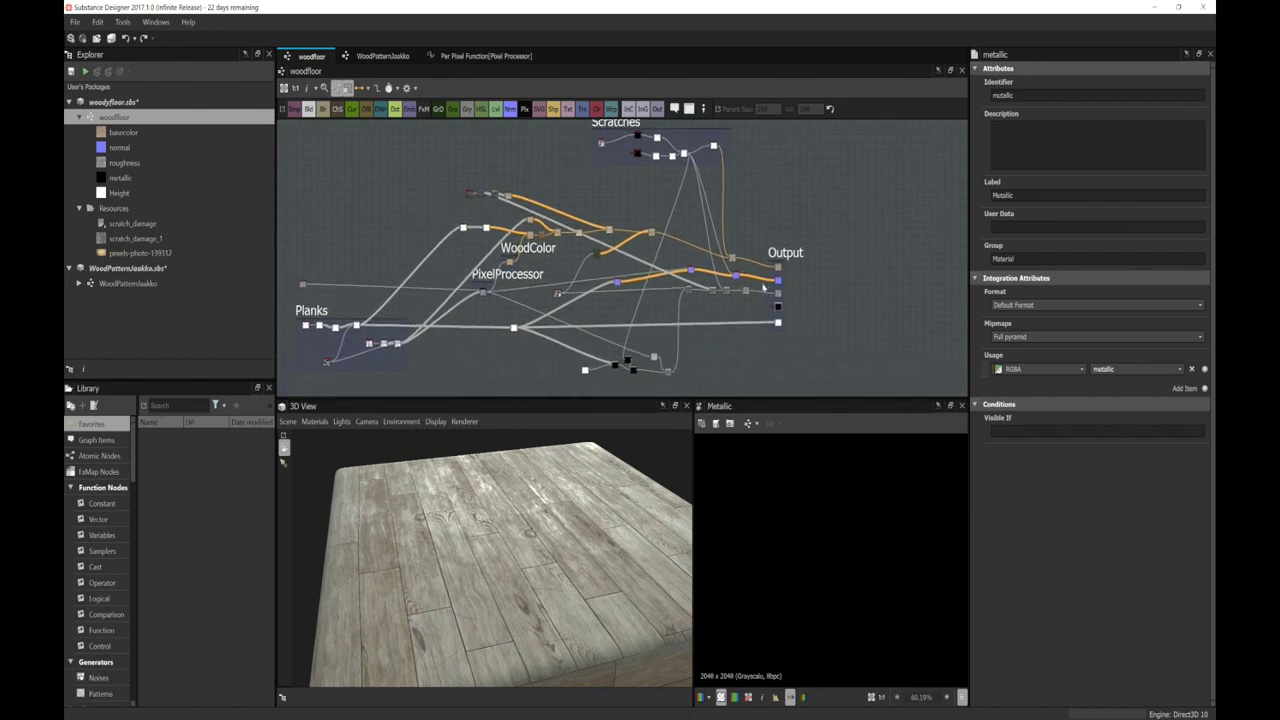
scroll(763, 287, down, 1)
scroll(731, 299, up, 1)
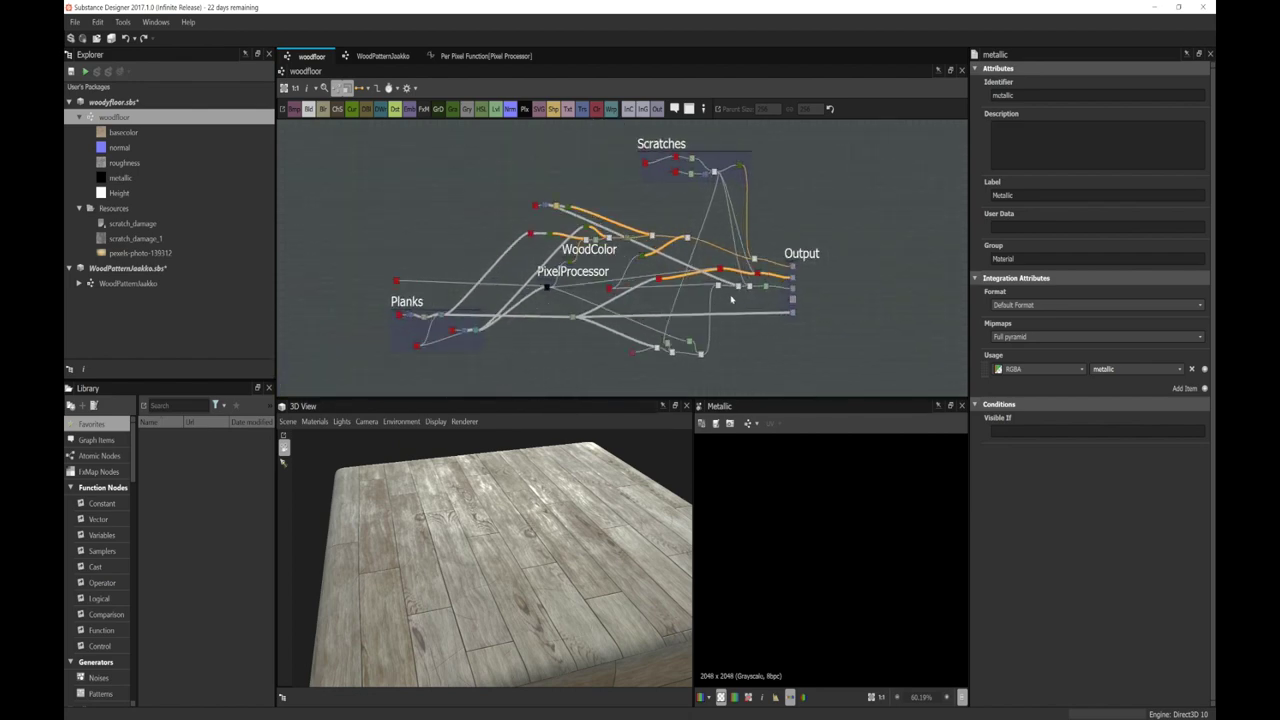
middle_drag(731, 299, 741, 301)
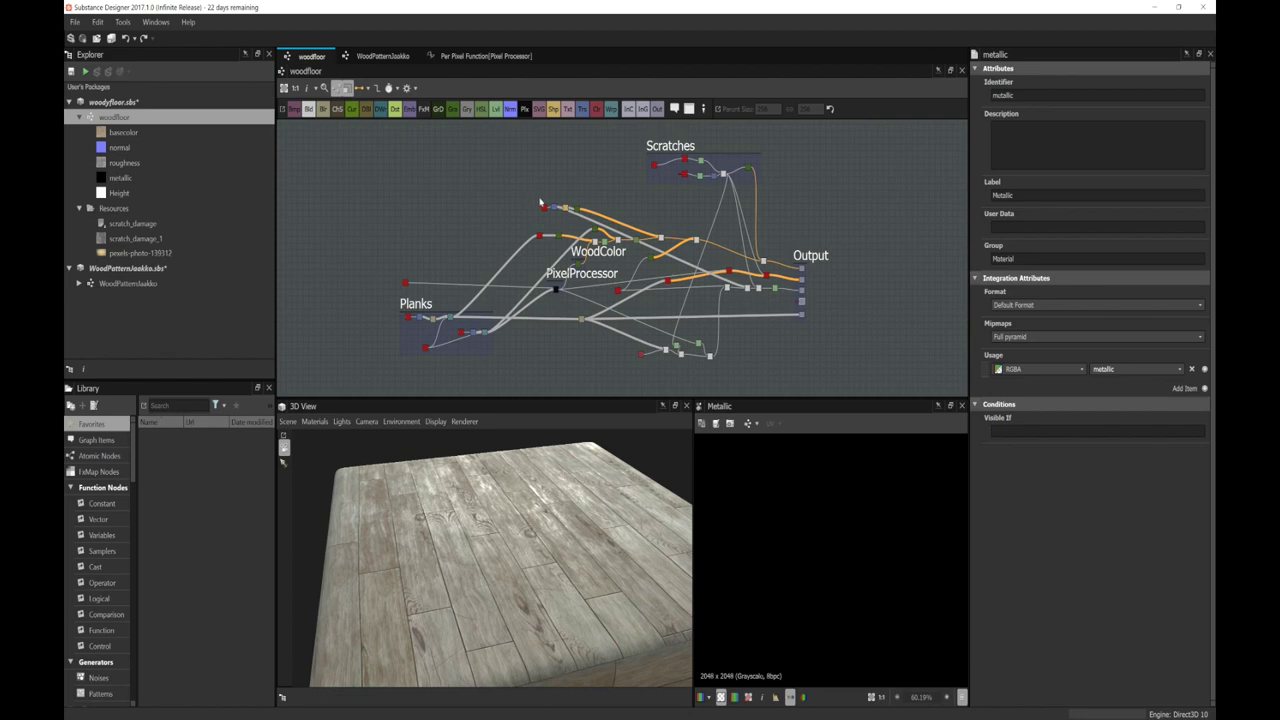
Step: Move the row of source nodes above WoodColor slightly away from the rest of the woodfloor graph
drag(577, 212, 558, 199)
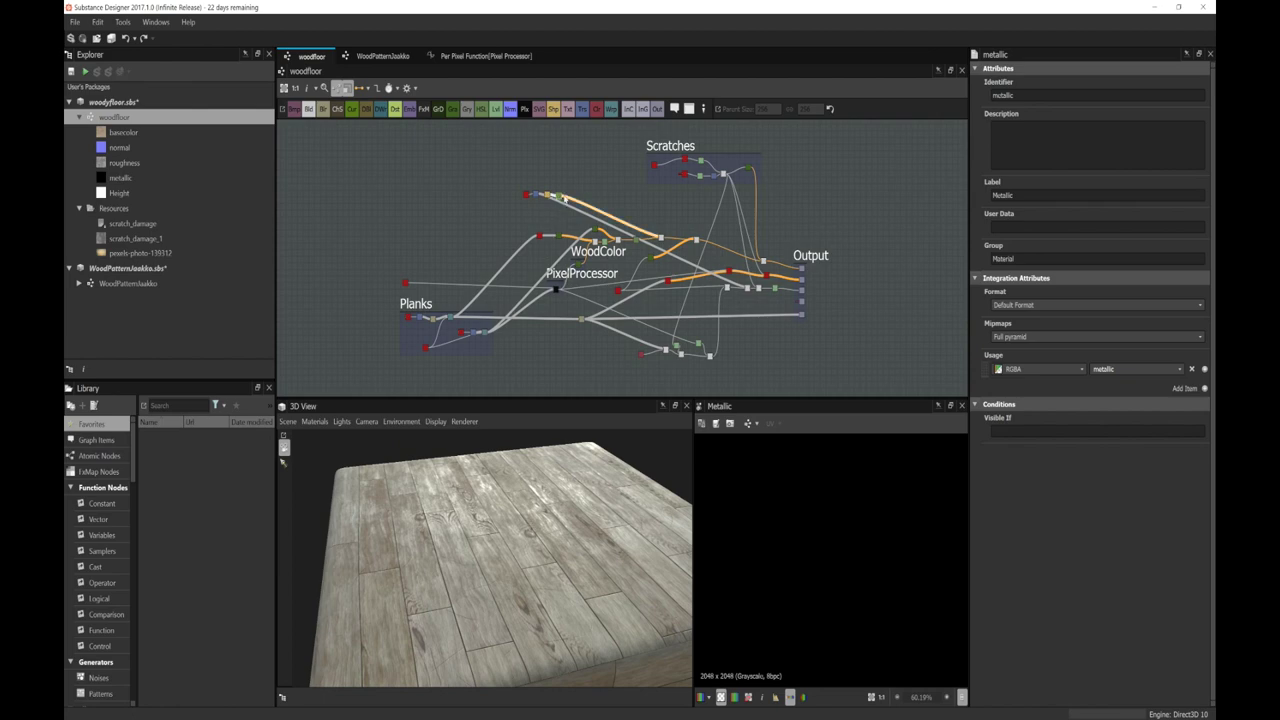
click(548, 193)
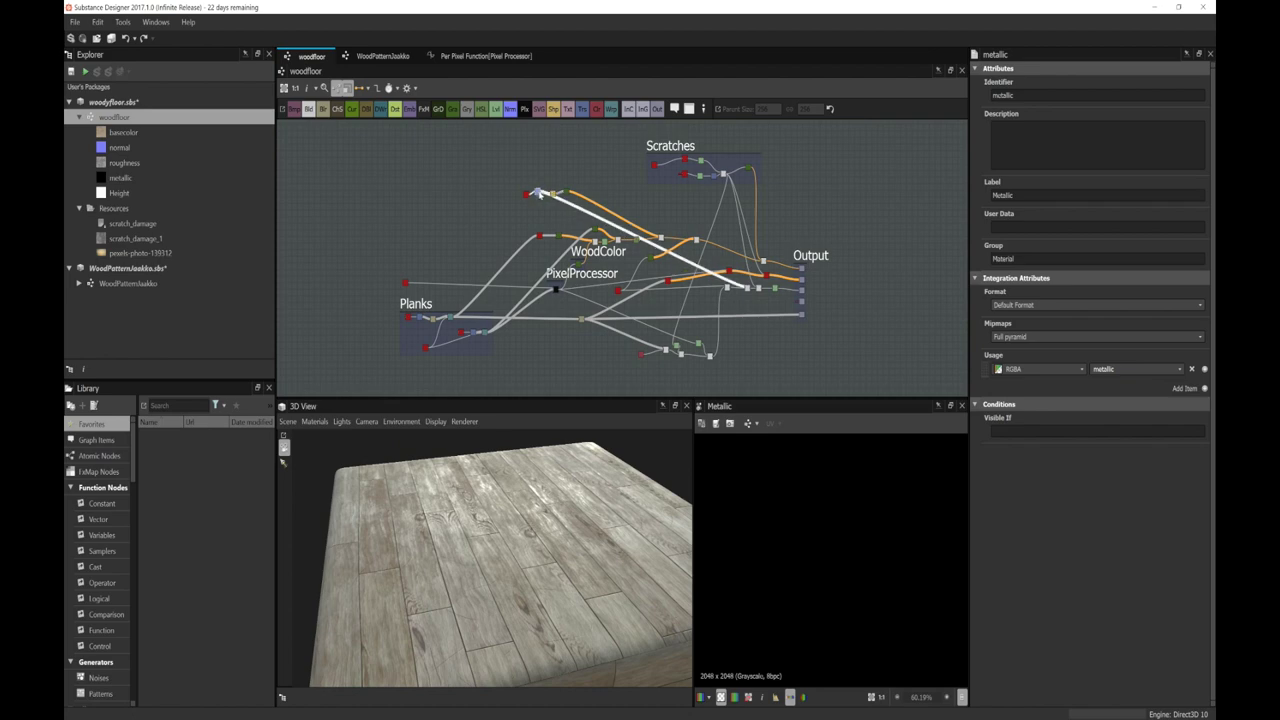
click(384, 244)
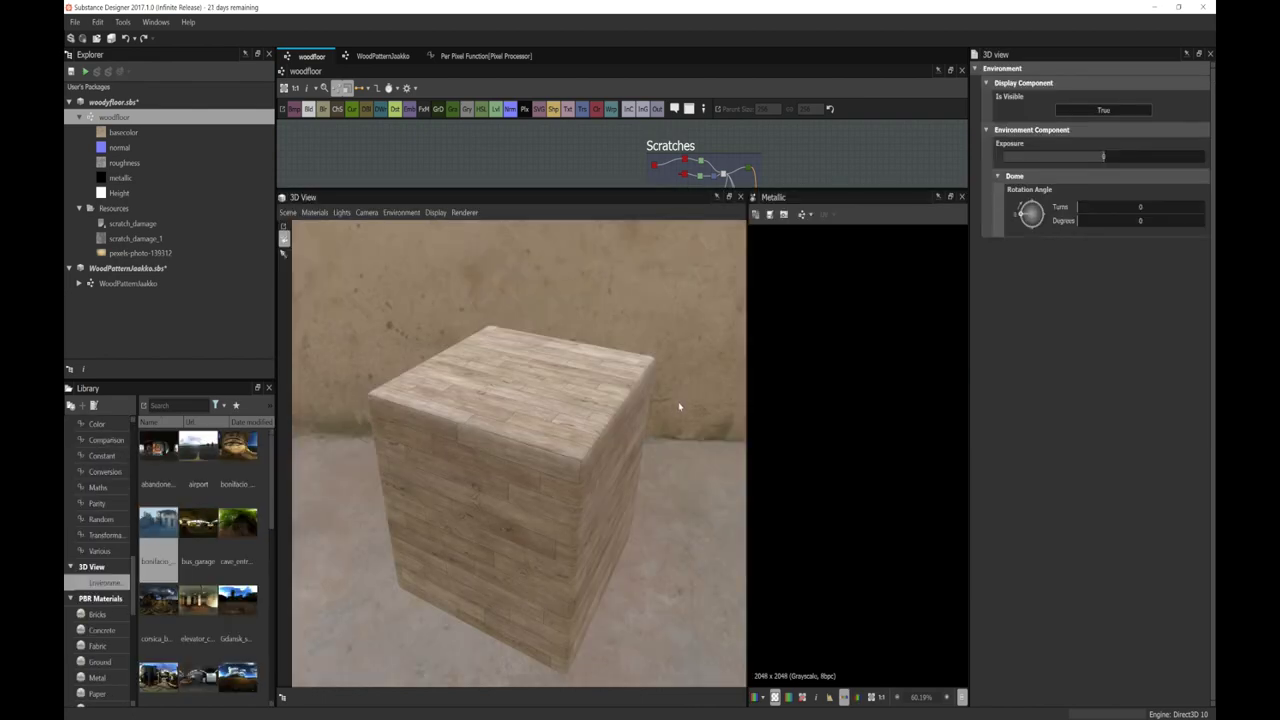
Step: Inspect the wood planks on the cube's top and sides in the 3D view with the environment background visible
drag(679, 406, 566, 423)
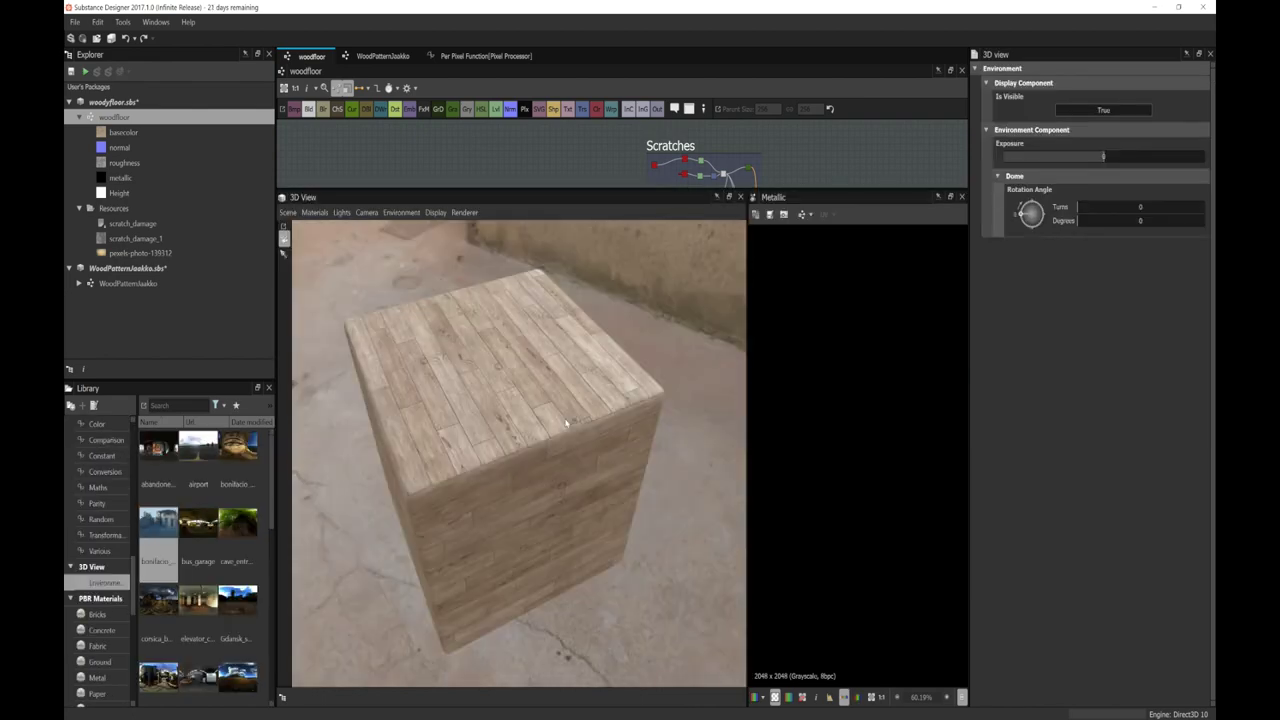